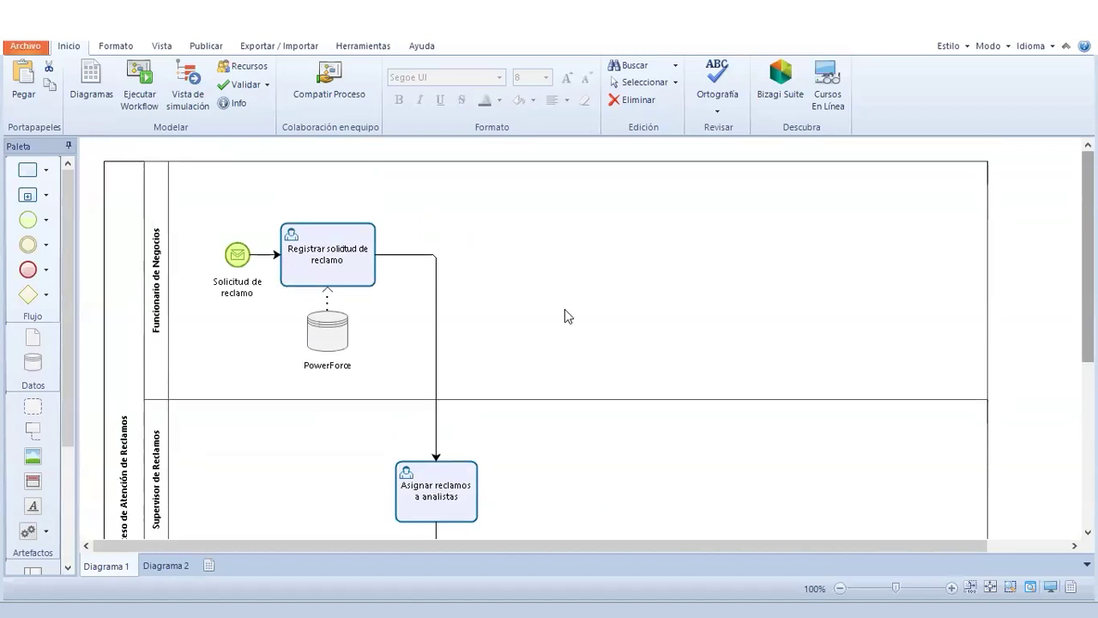
Review the claims-handling process diagram from the Funcionario de Negocios lane down to the Analistas de Reclamos lane.
drag(1089, 257, 1088, 262)
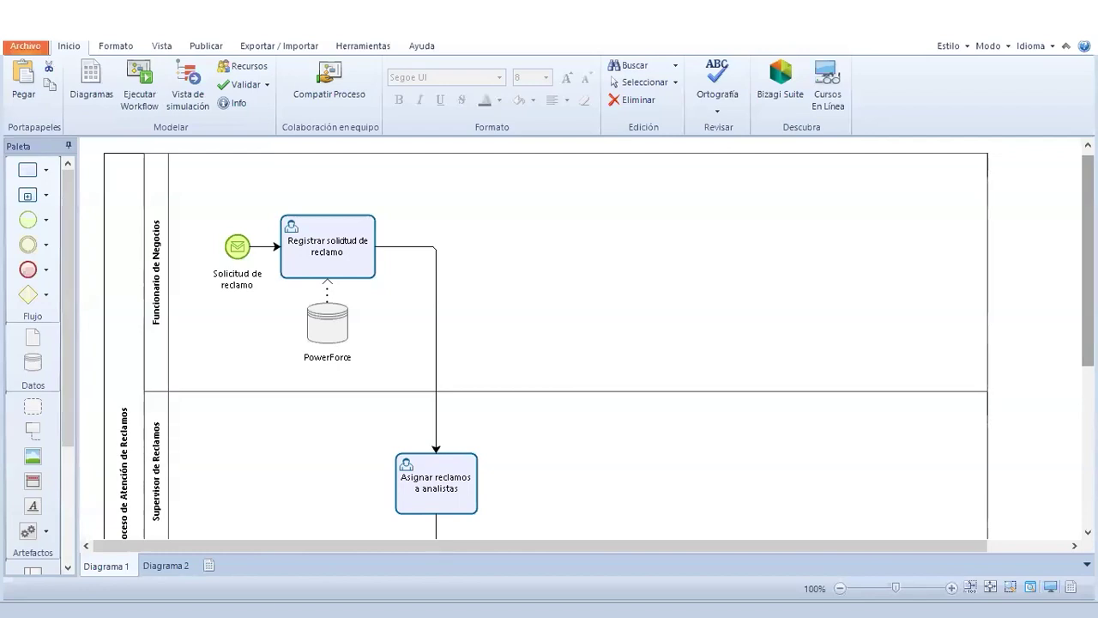
scroll(738, 257, down, 8)
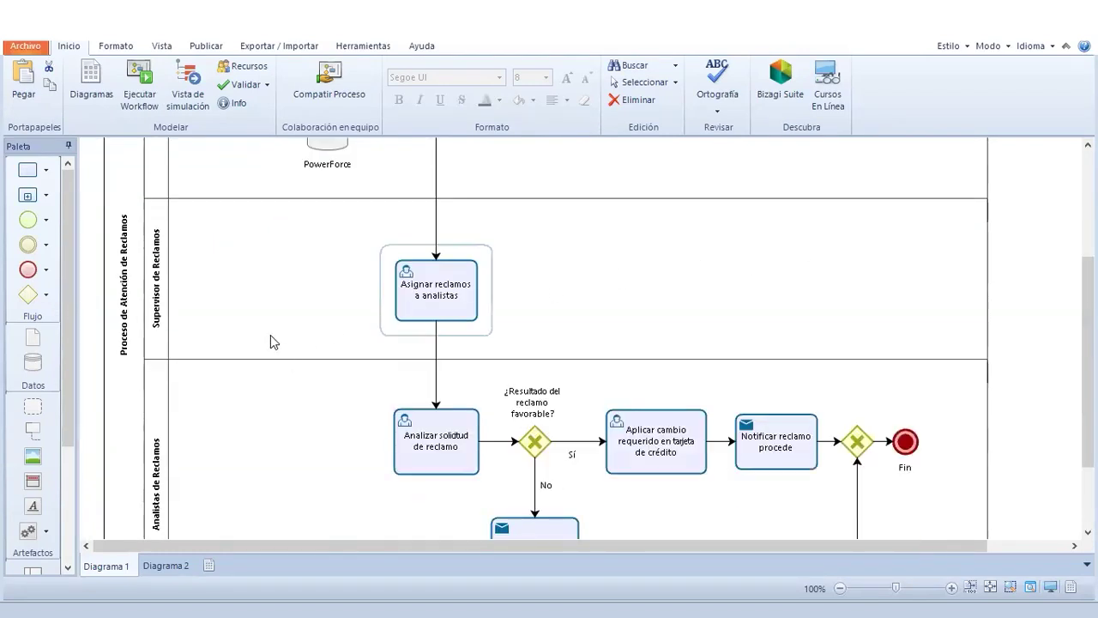
scroll(272, 341, up, 8)
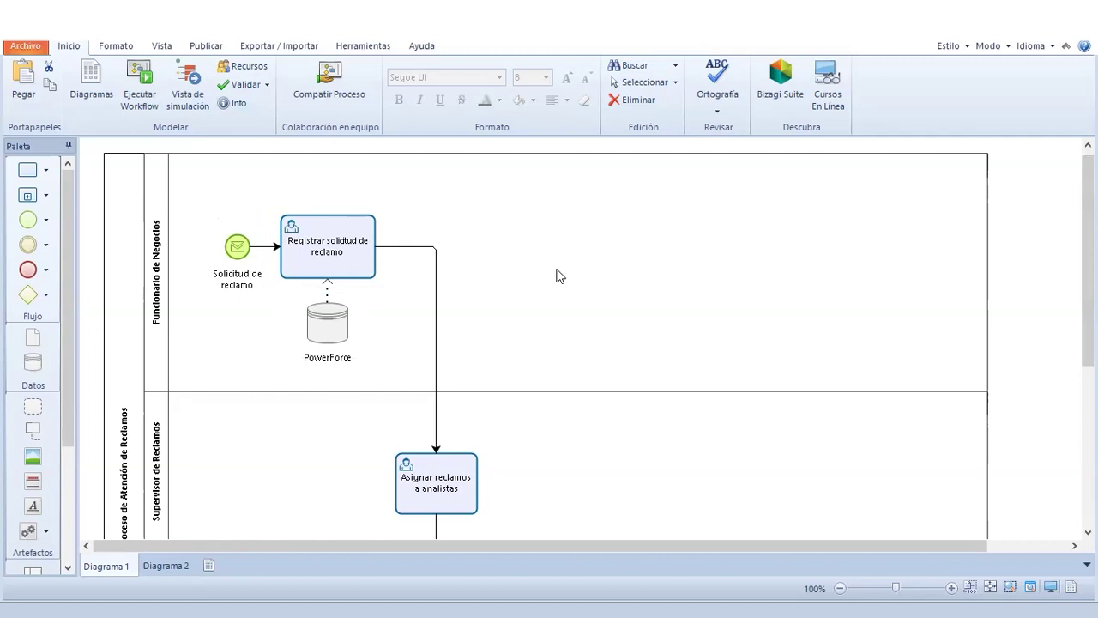
scroll(449, 262, down, 12)
scroll(414, 317, up, 12)
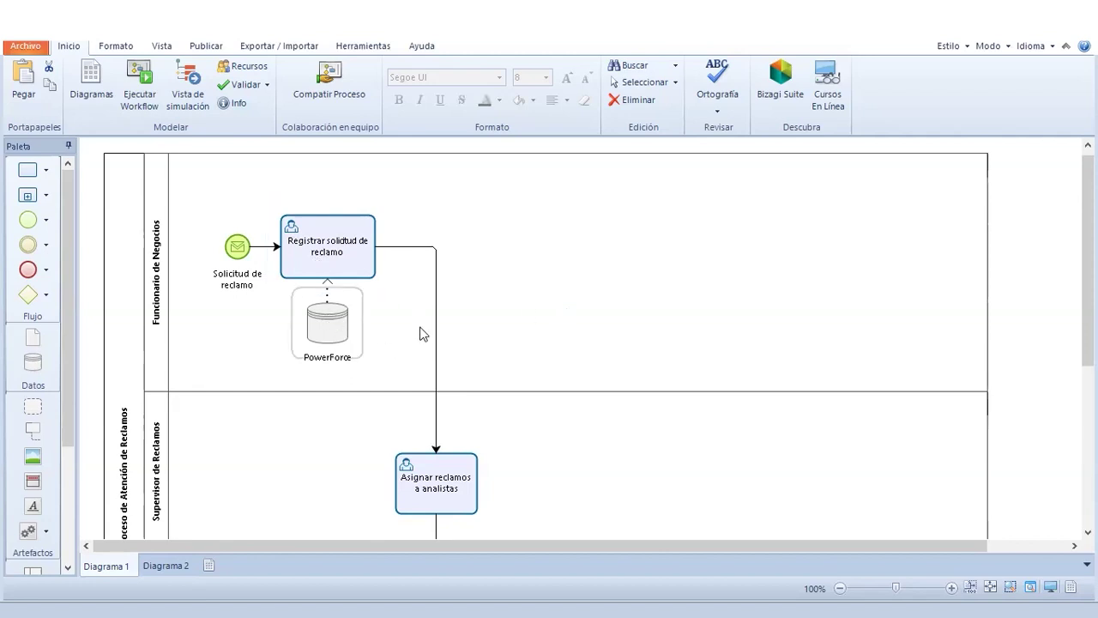
scroll(616, 253, down, 2)
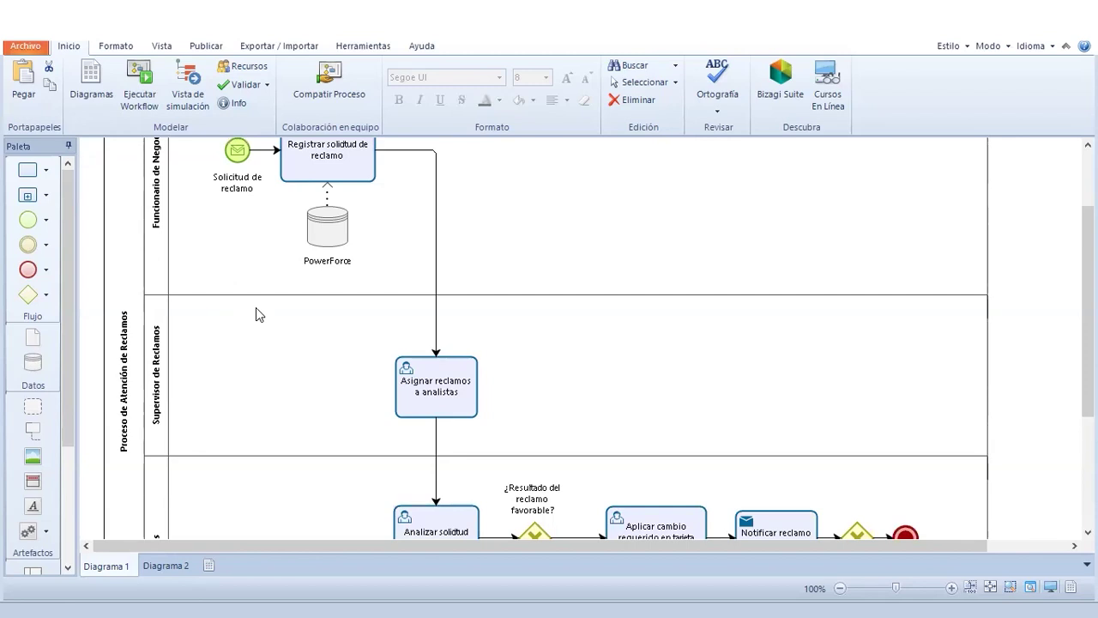
scroll(266, 308, down, 2)
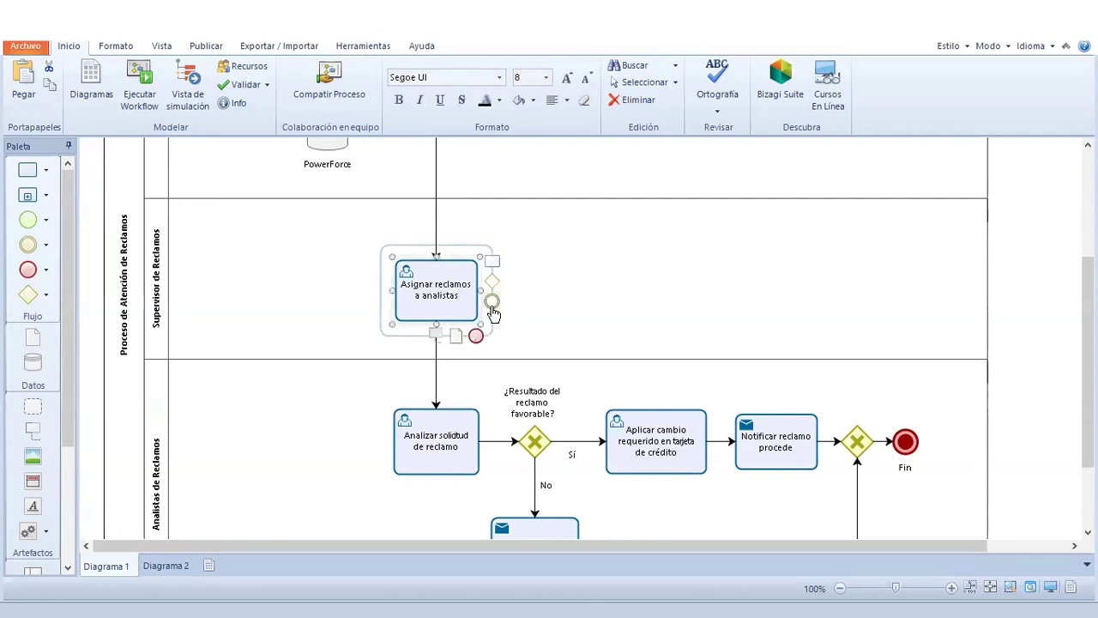
drag(436, 350, 571, 259)
click(571, 255)
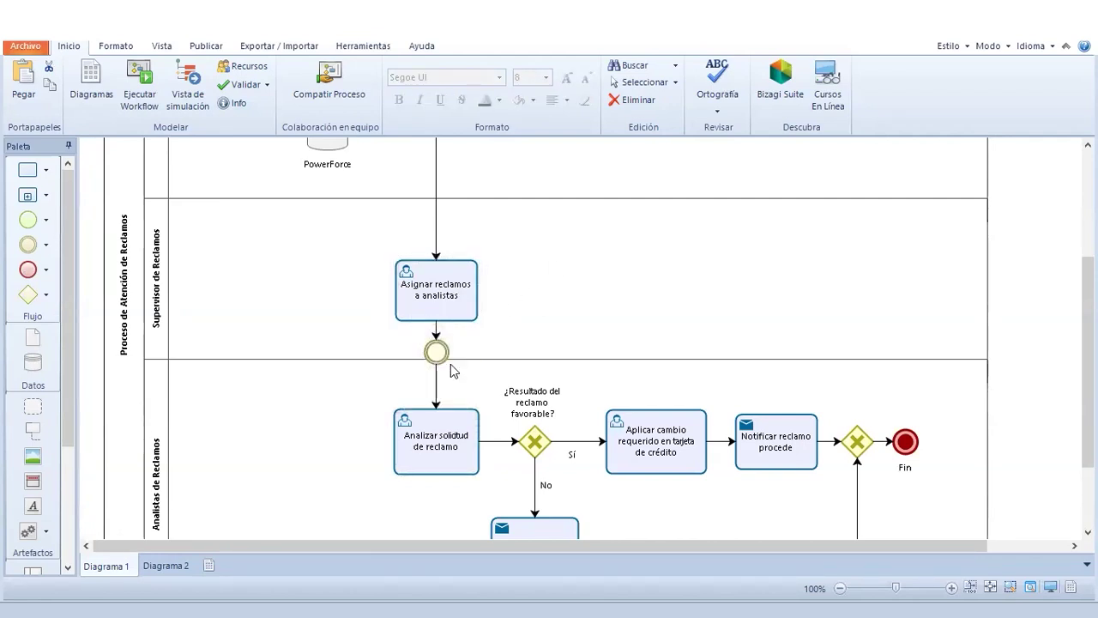
key(ctrl+z)
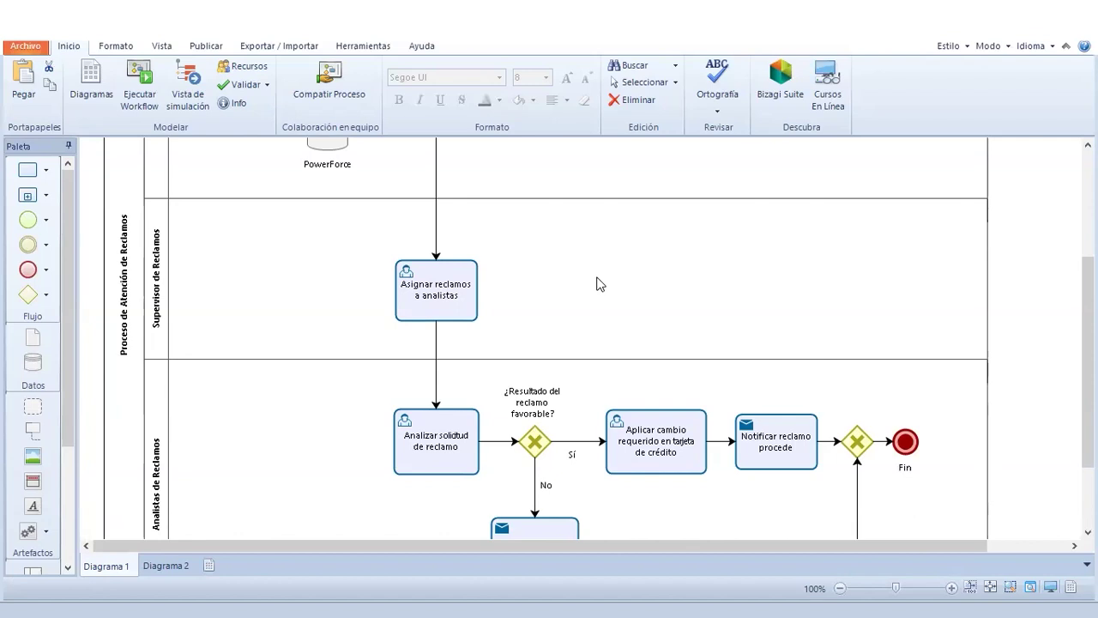
Review the rest of the process flow, validate the diagram and dismiss the validation message.
click(418, 277)
scroll(283, 343, down, 2)
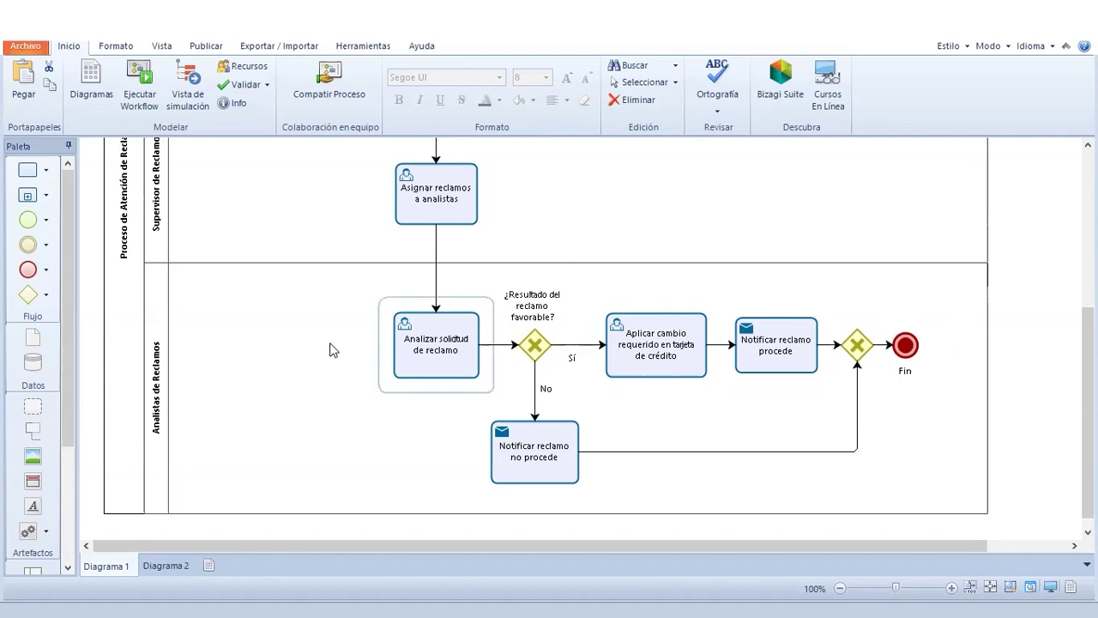
scroll(331, 348, up, 5)
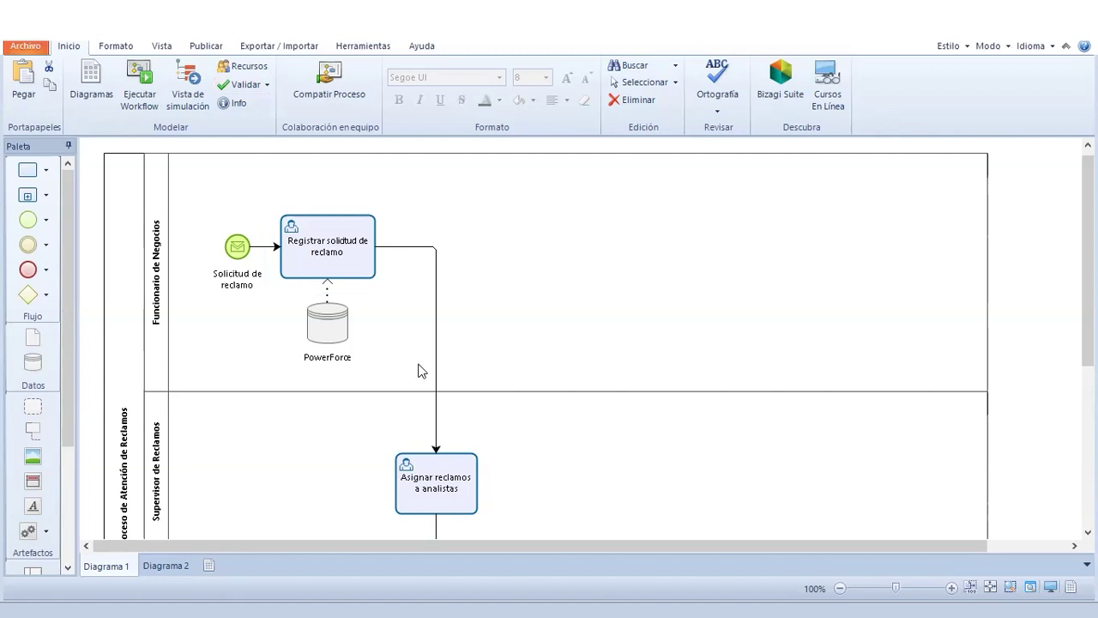
click(244, 86)
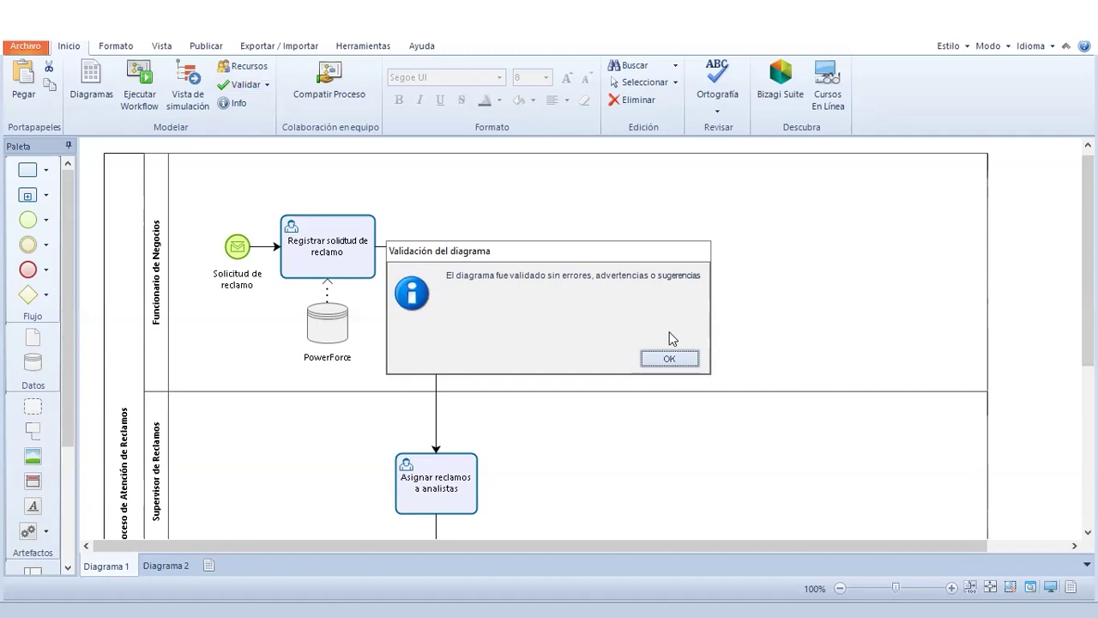
click(672, 360)
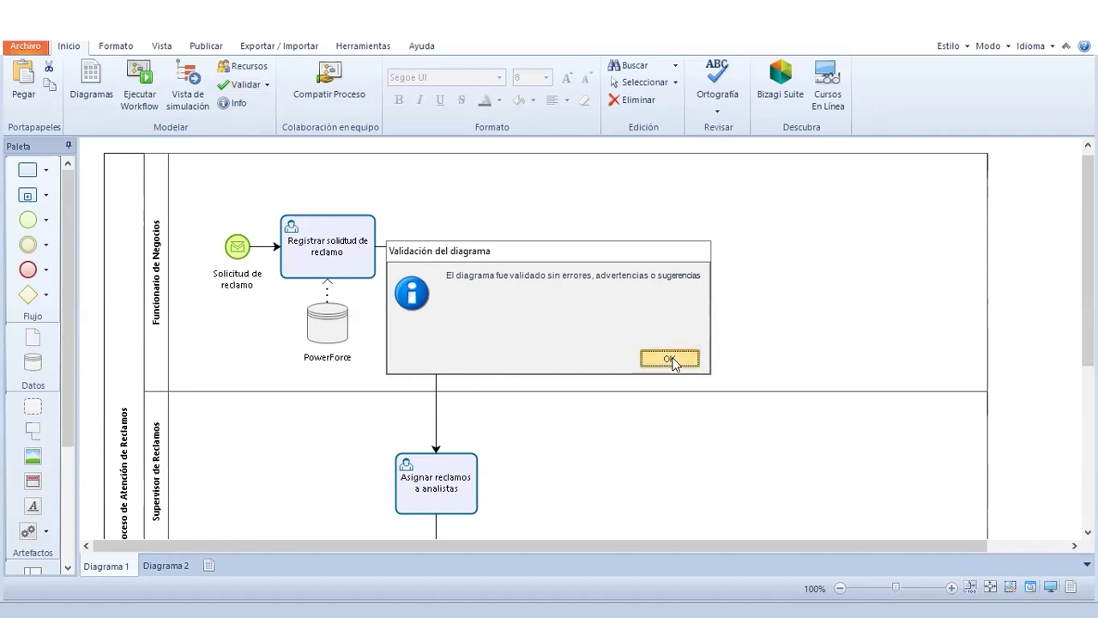
Detach the arrow end of the connector from Asignar reclamos a analistas and leave it loose in the Funcionario de Negocios lane.
click(435, 291)
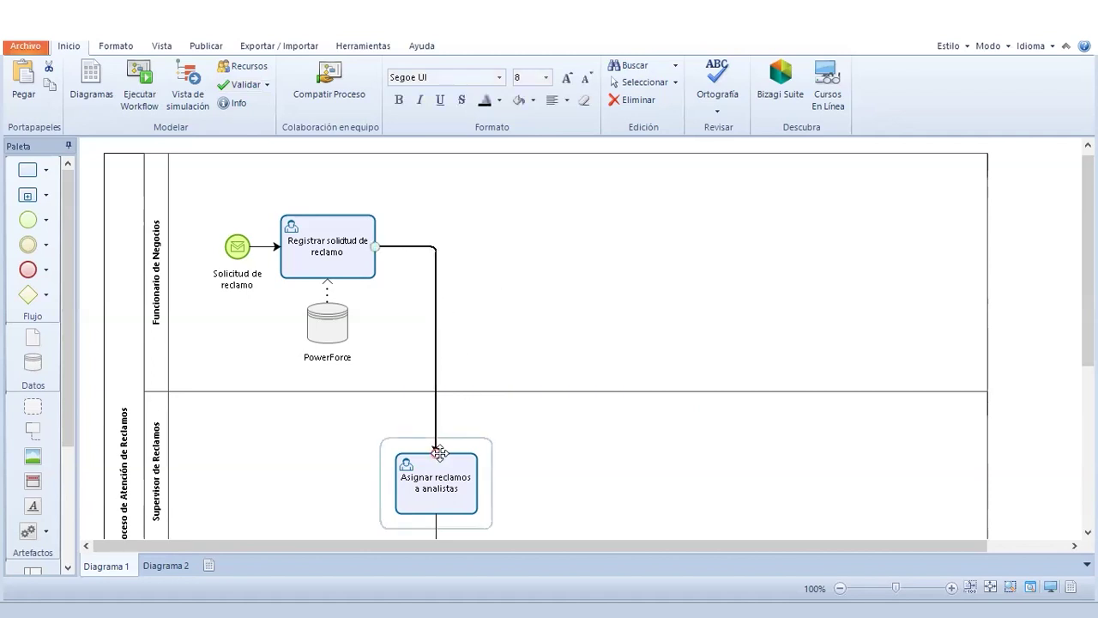
drag(436, 451, 522, 305)
click(593, 377)
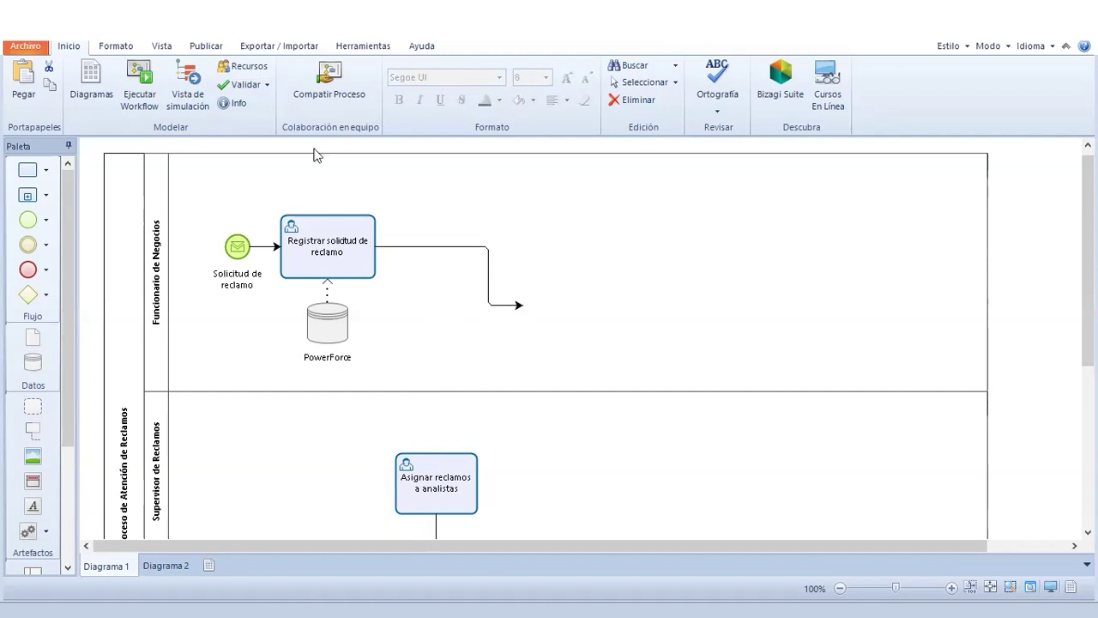
Validate the diagram with the loose connector and locate the reported error's element in the diagram.
click(242, 85)
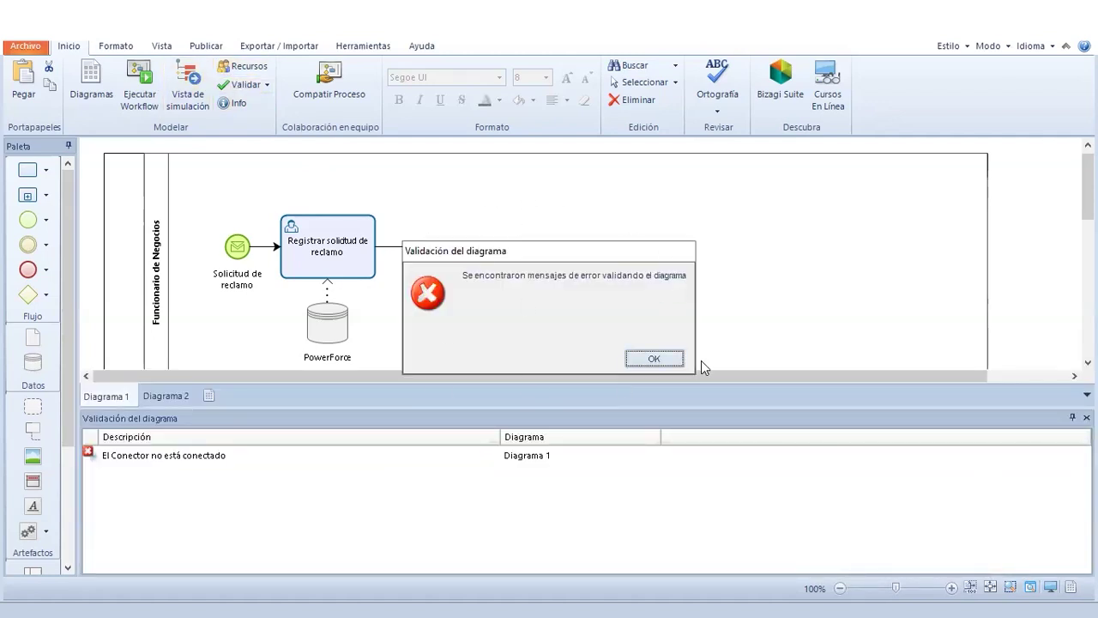
click(654, 359)
click(226, 458)
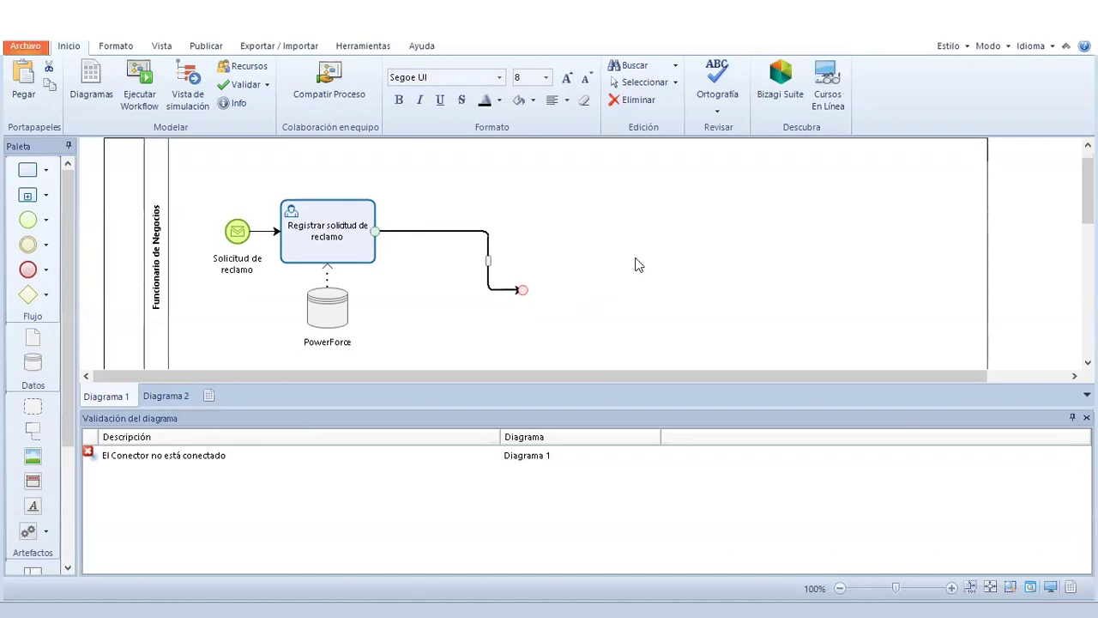
Close the validation results, reconnect the loose connector end to the Asignar reclamos a analistas task and validate the diagram again.
click(1086, 418)
drag(526, 297, 437, 439)
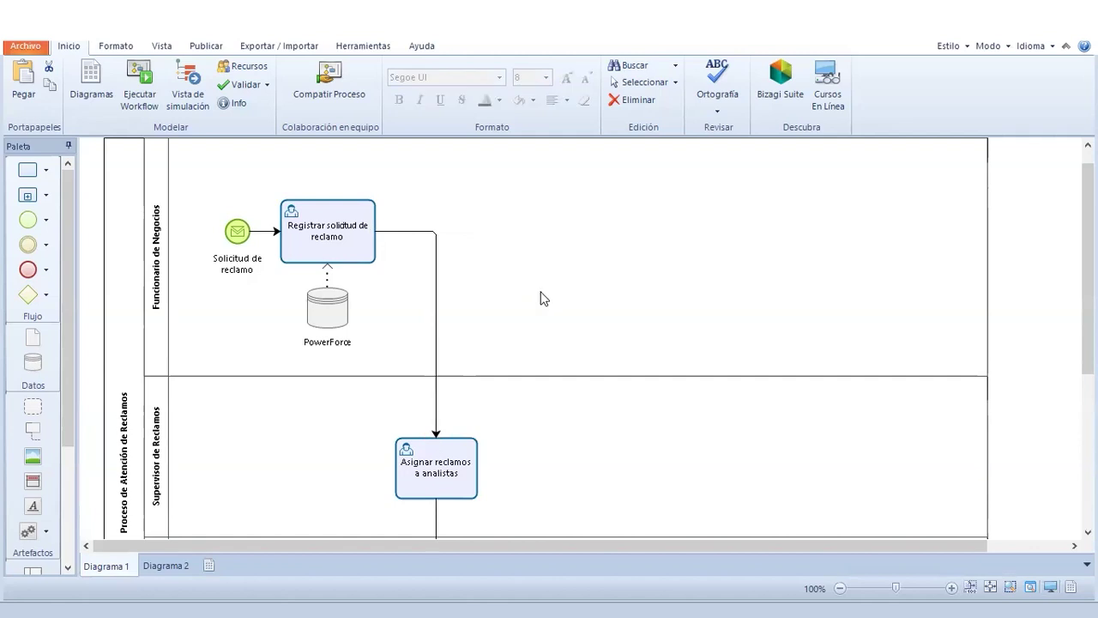
click(242, 84)
Open the simulation view and set the simulation level to Validación de Proceso.
click(191, 83)
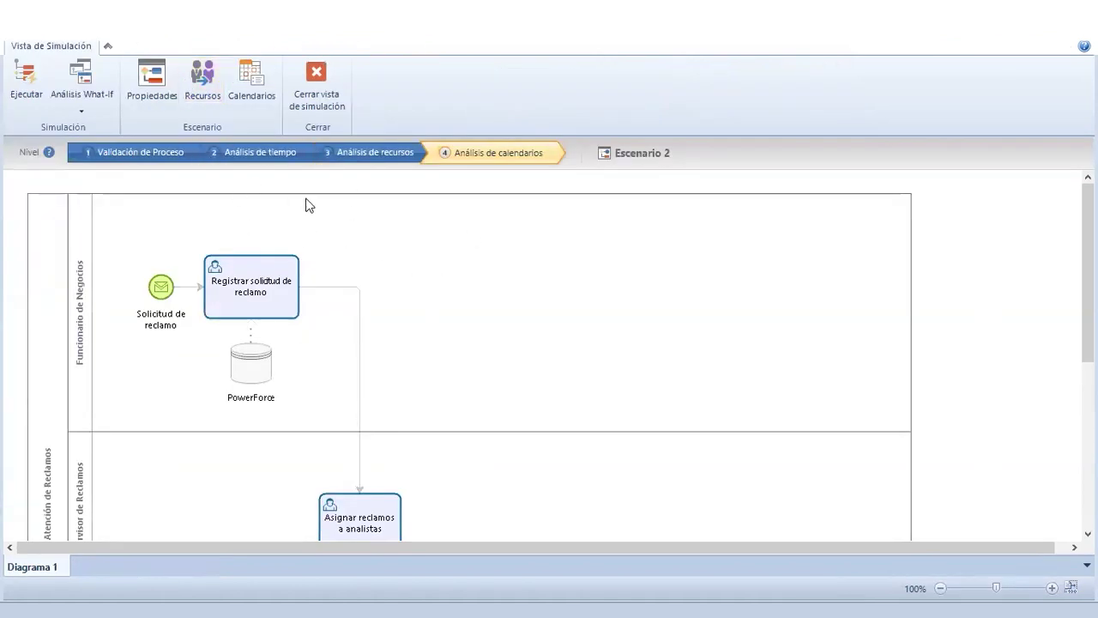
click(137, 155)
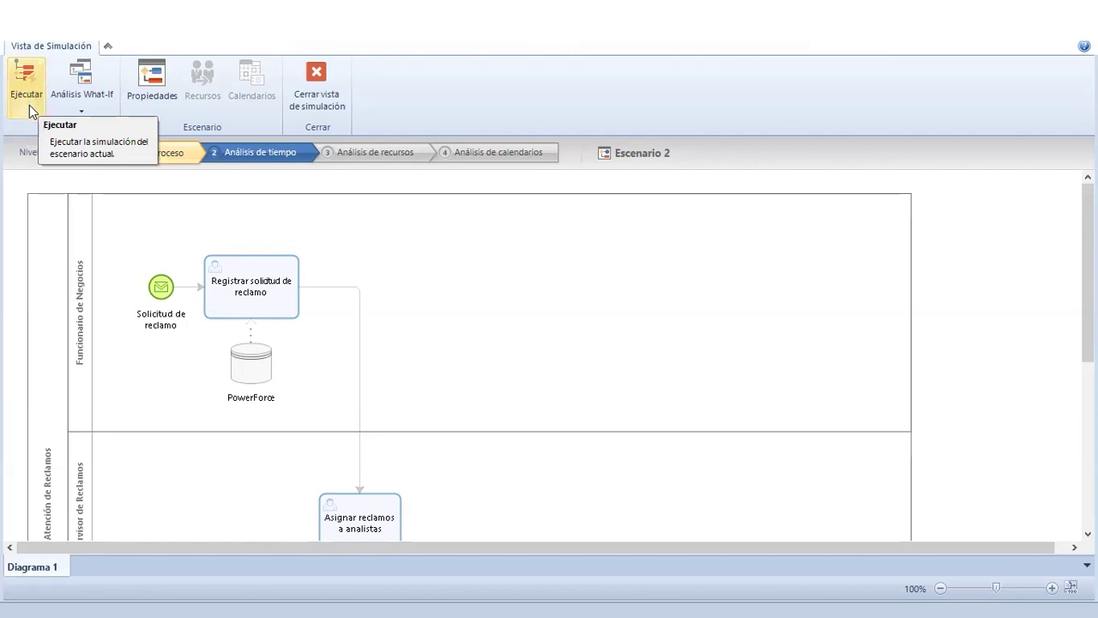
Switch the active What-If simulation scenario to Escenario 1.
click(81, 112)
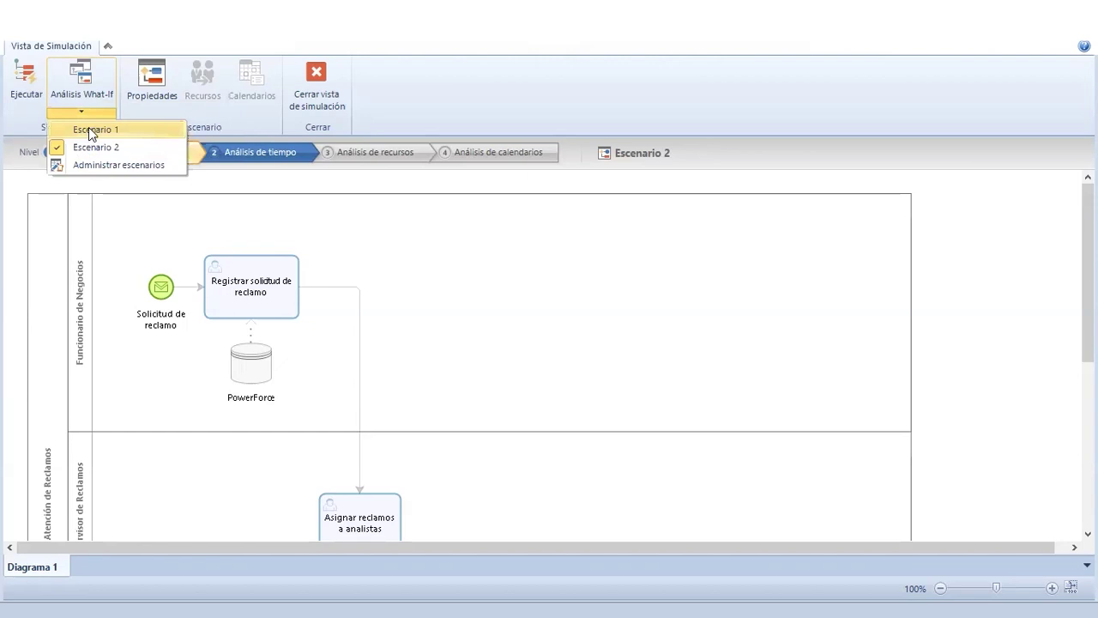
click(89, 127)
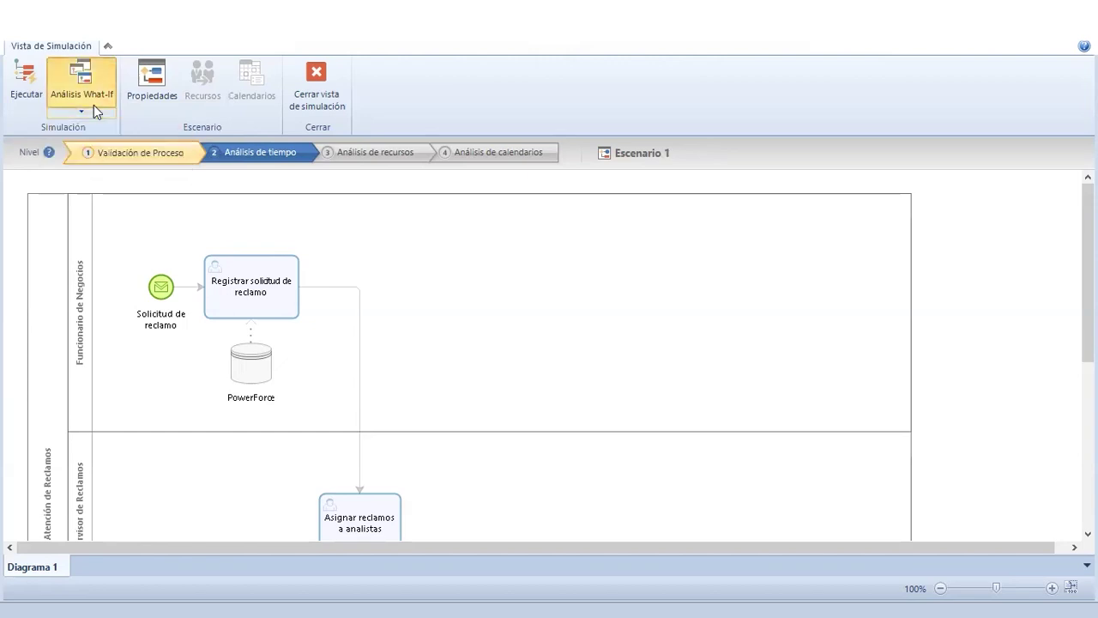
click(674, 164)
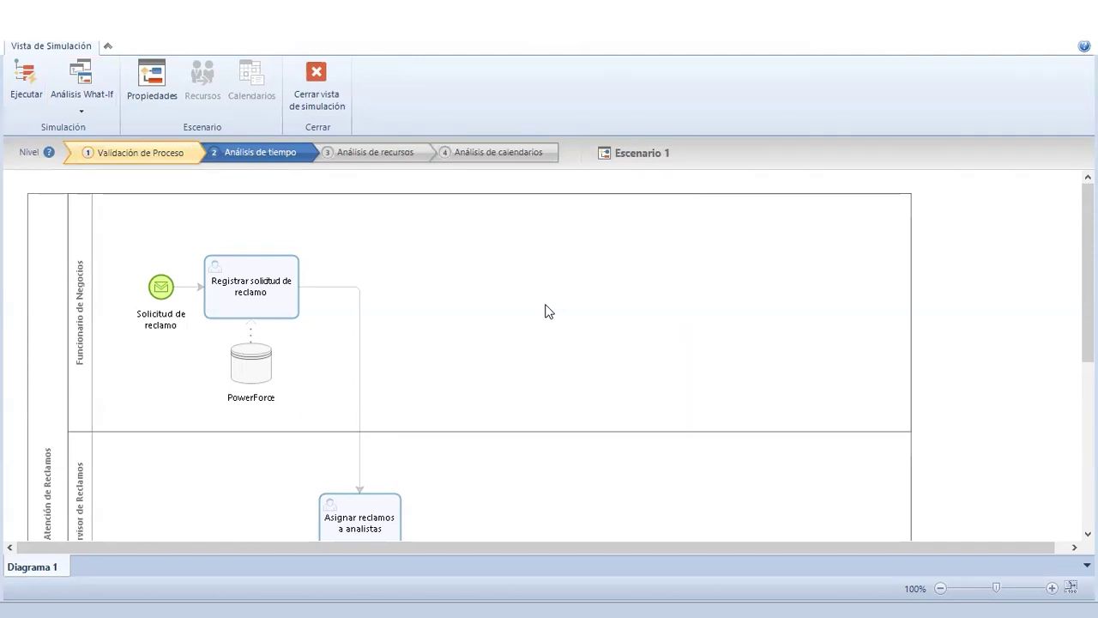
Look over the simulation scenario administration settings and close them without making changes.
click(81, 111)
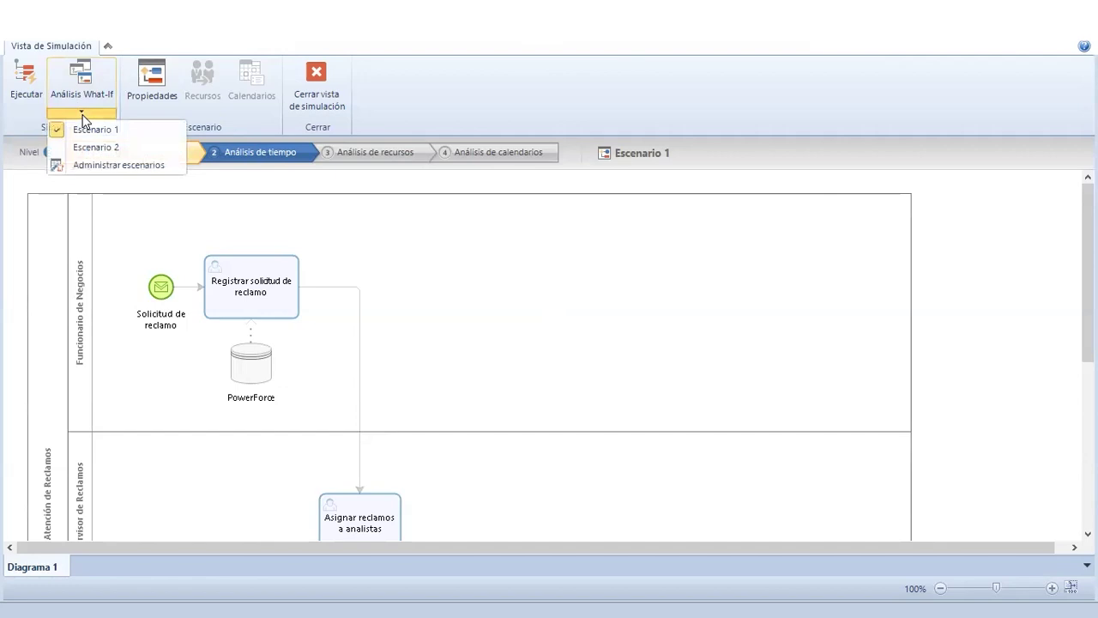
click(114, 166)
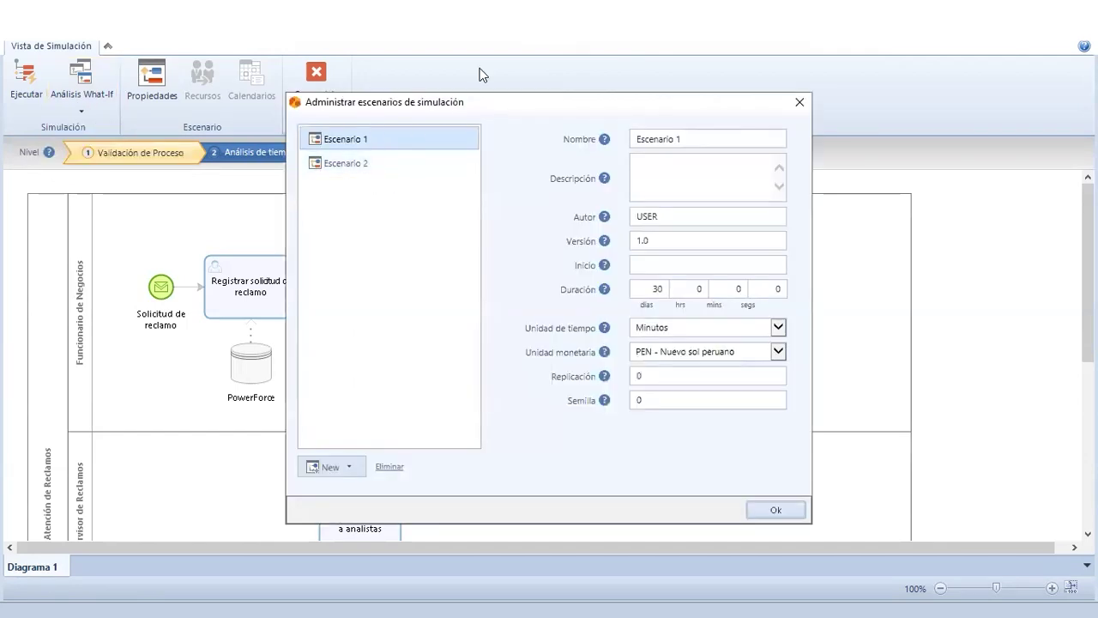
click(800, 105)
click(92, 111)
click(300, 220)
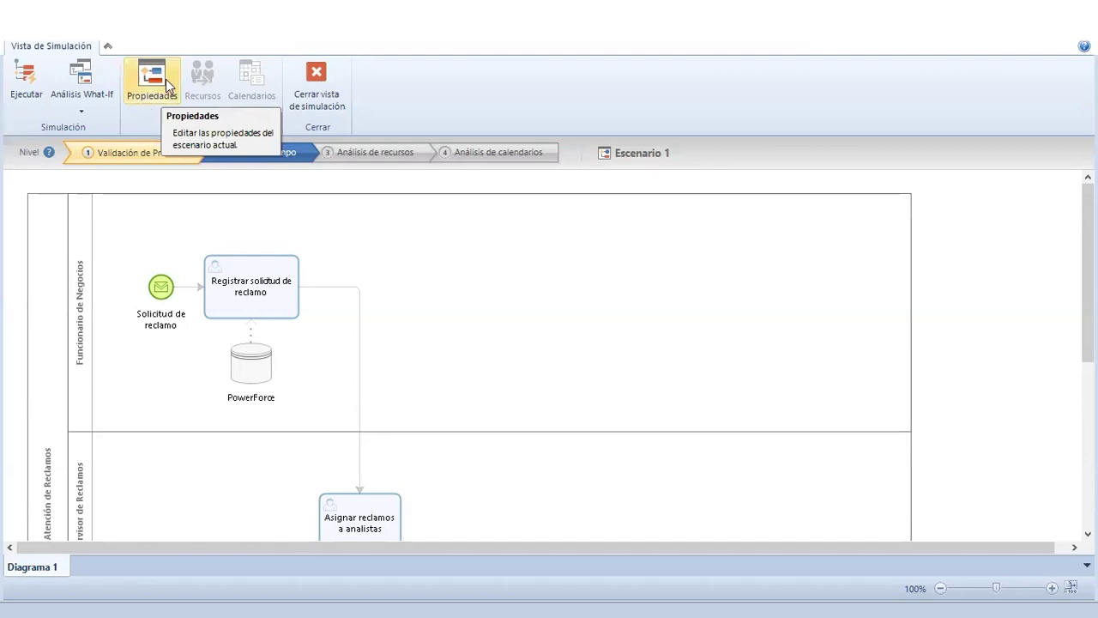
Review the properties of Escenario 1, including the available time units and currencies, and accept them unchanged.
click(151, 98)
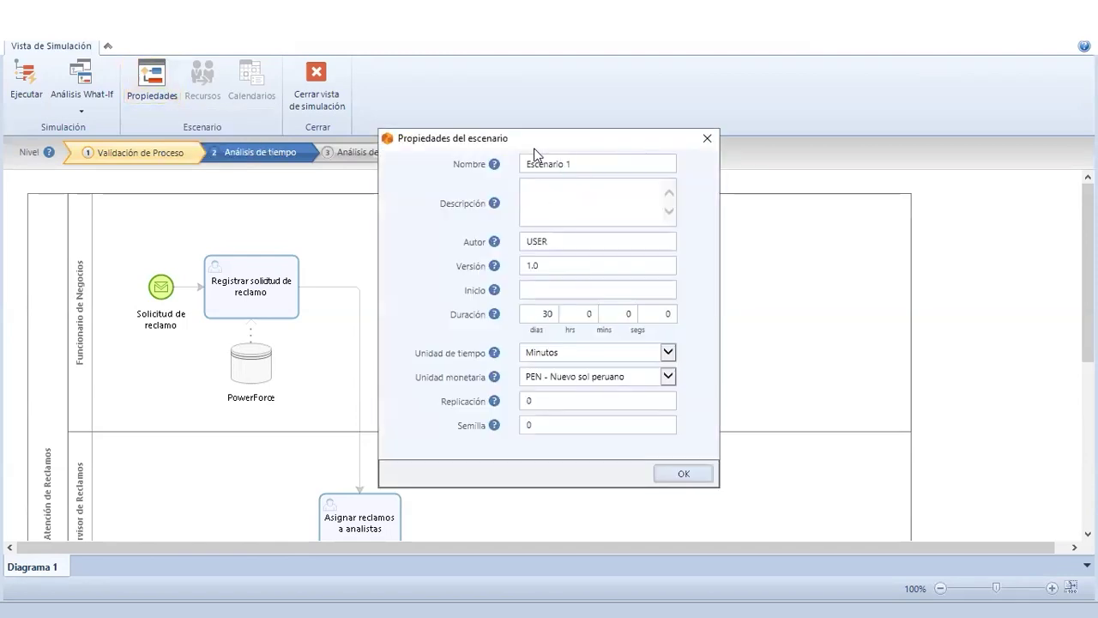
drag(518, 144, 401, 94)
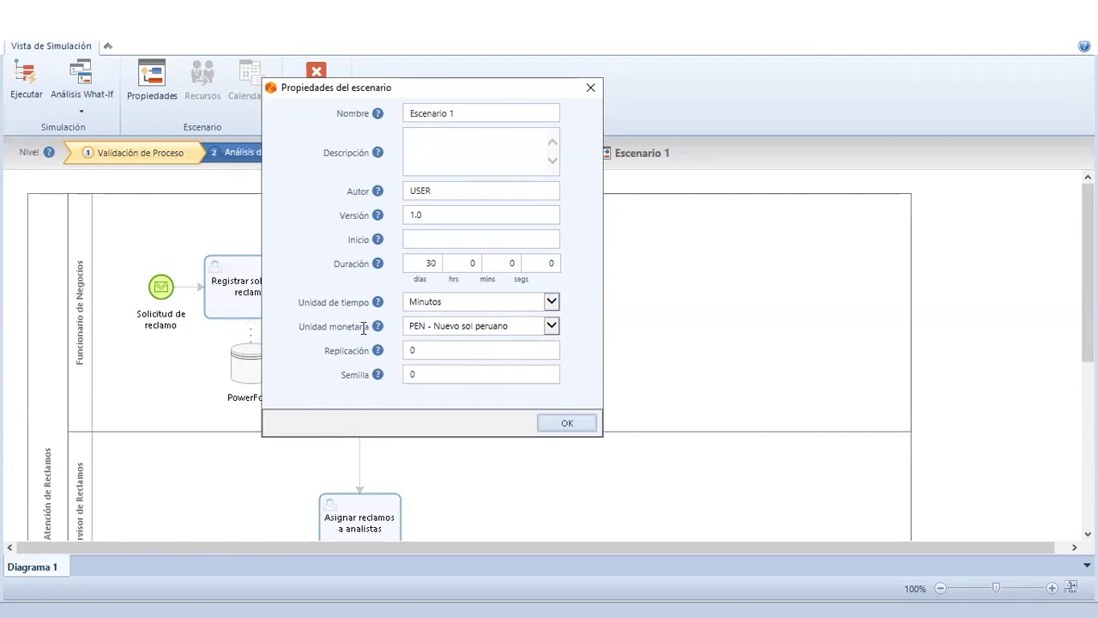
click(552, 302)
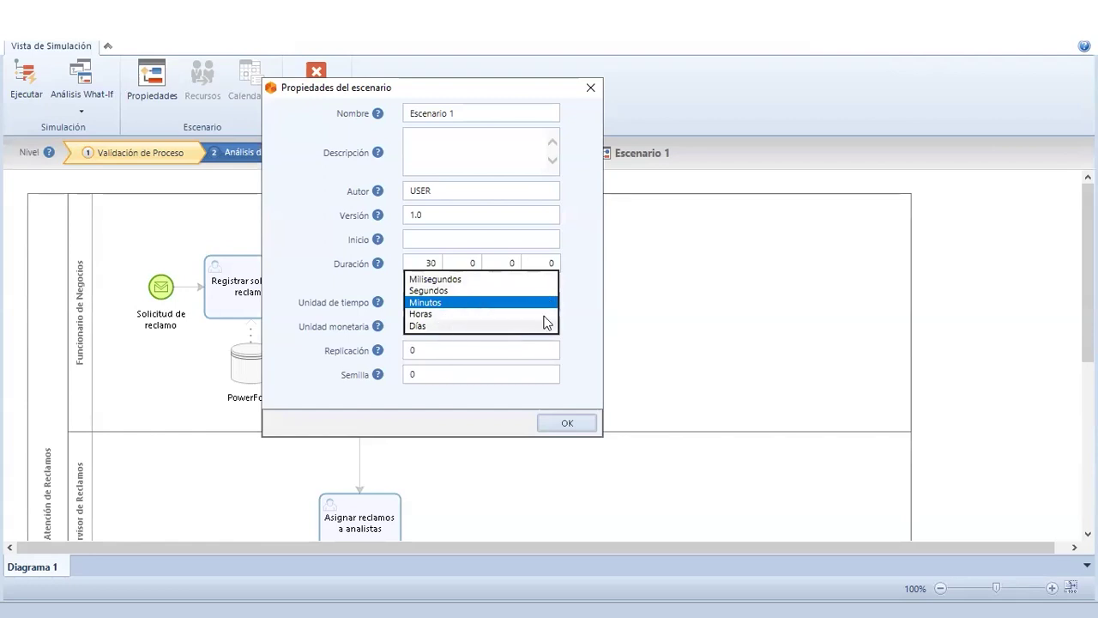
click(582, 306)
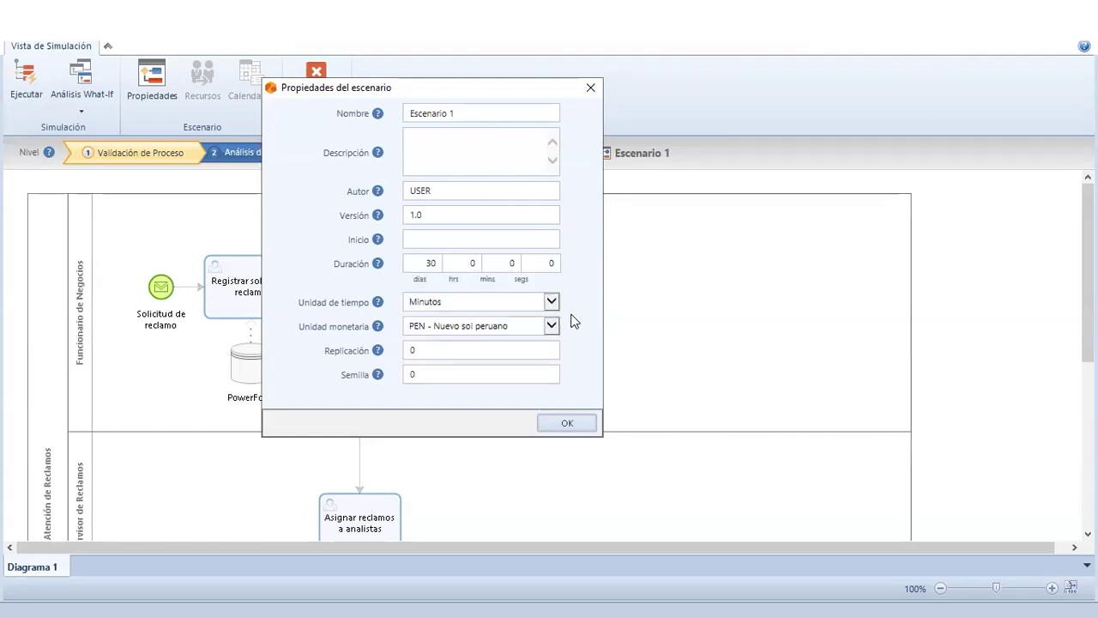
click(551, 327)
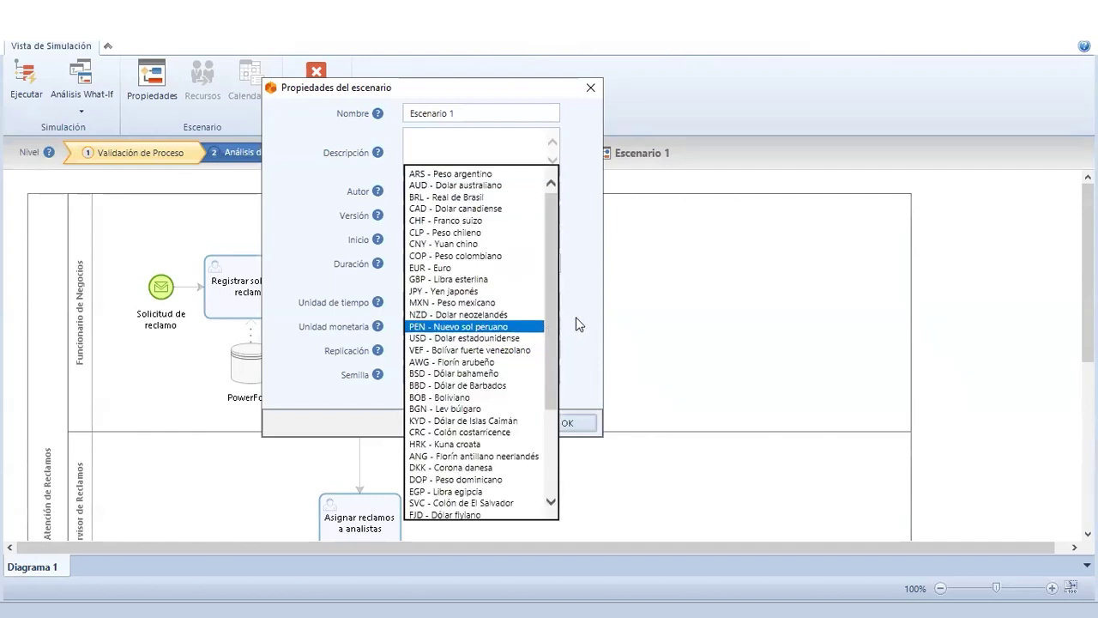
click(580, 323)
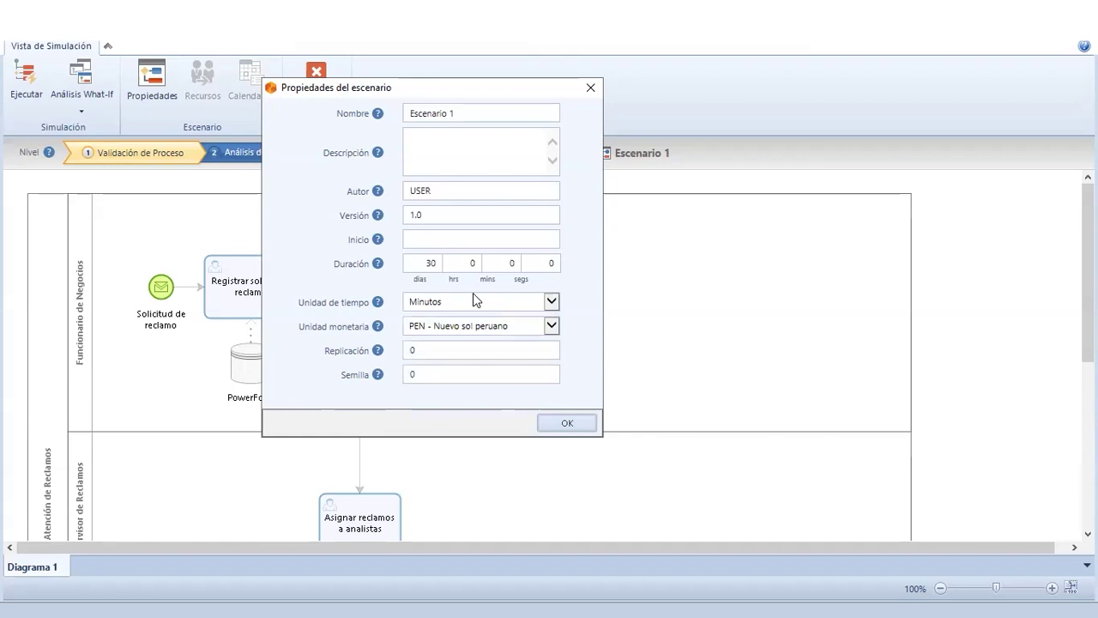
click(565, 422)
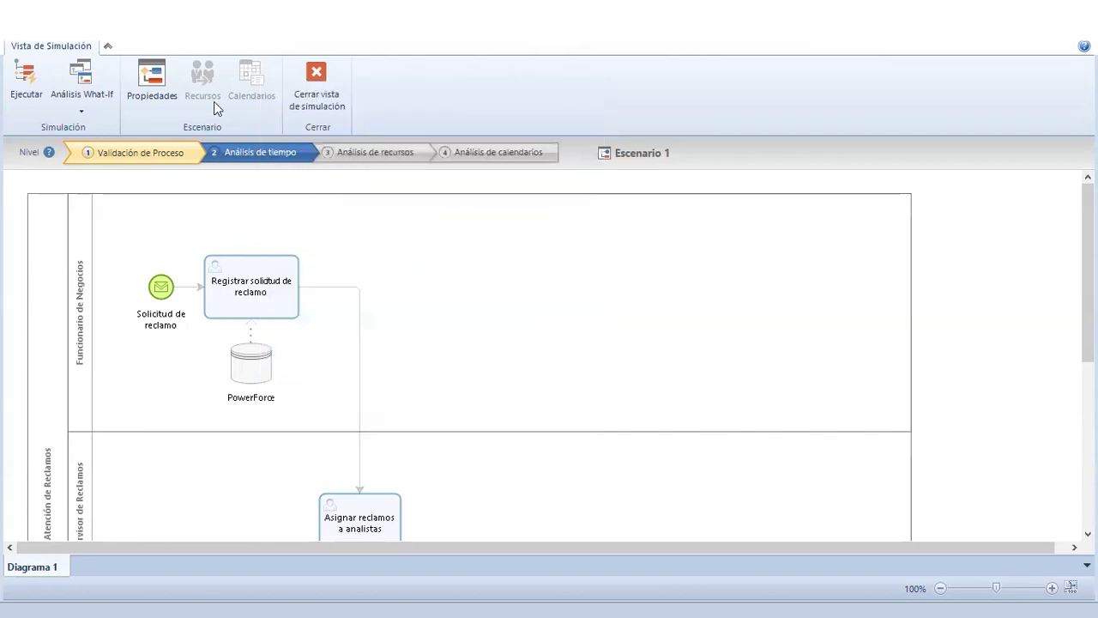
Compare the simulation levels by switching through Análisis de tiempo, Análisis de recursos, Análisis de calendarios and Validación de Proceso, ending on Análisis de recursos.
click(287, 158)
click(378, 158)
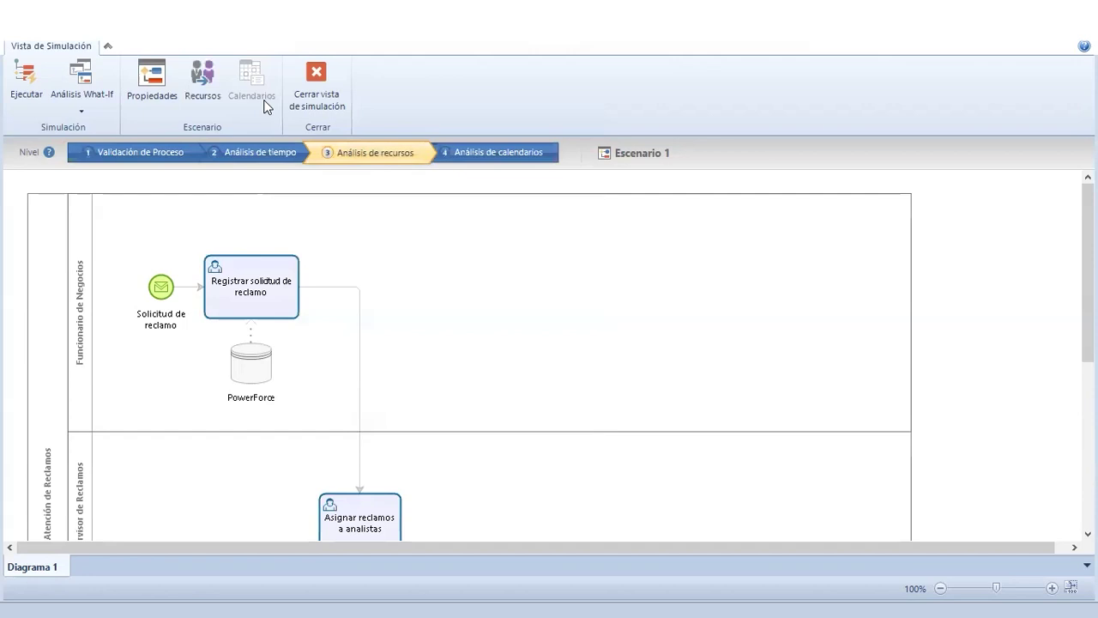
click(468, 152)
click(154, 151)
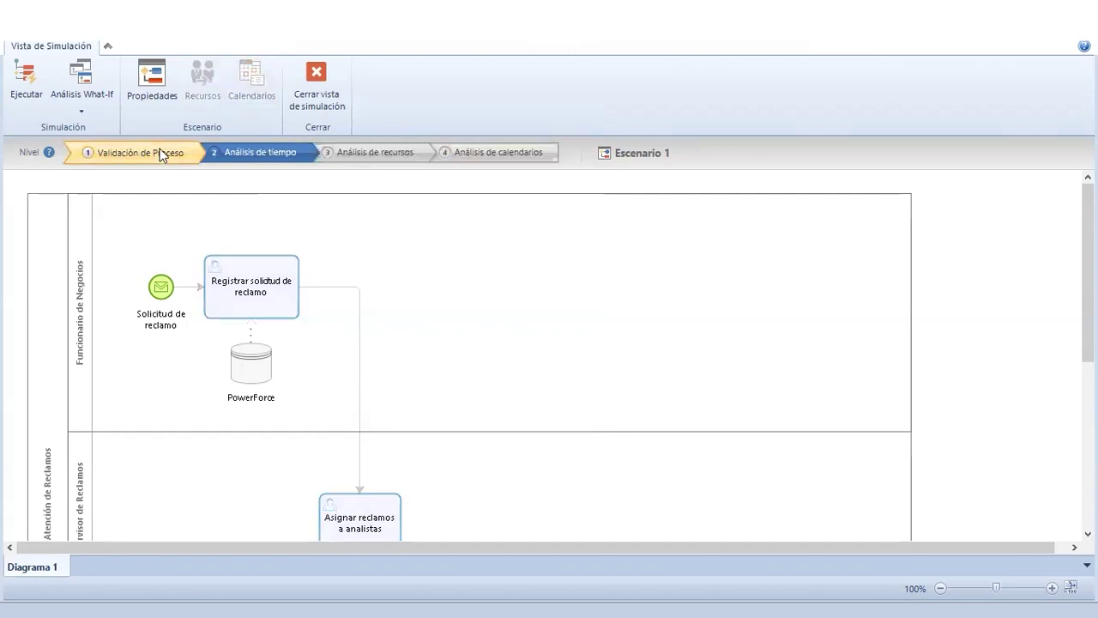
click(343, 153)
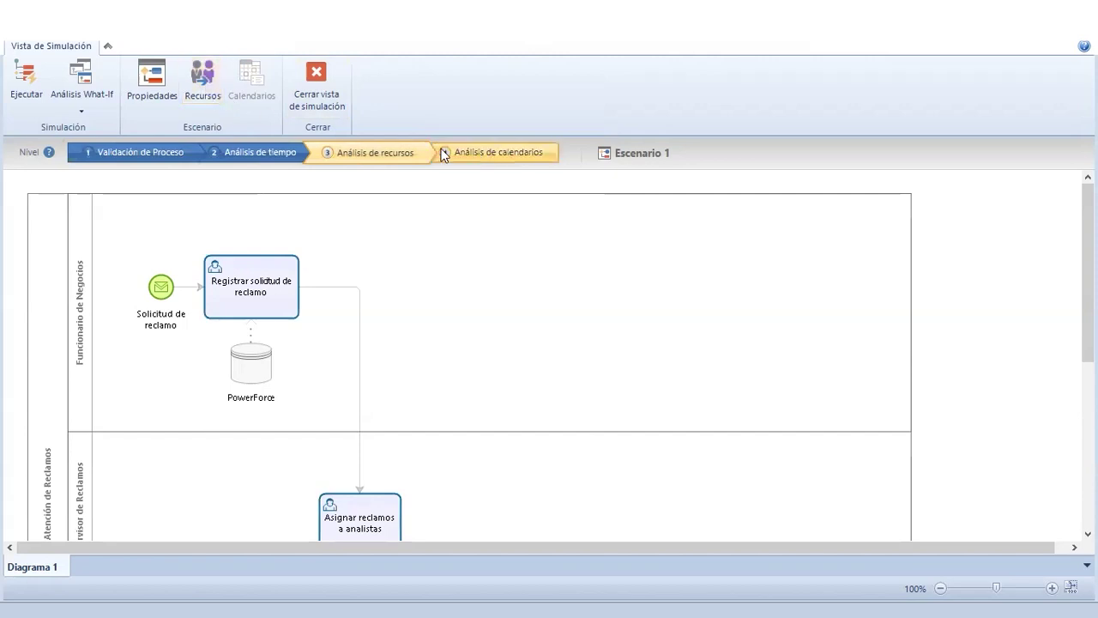
Set the simulation level to Análisis de calendarios and back to Validación de Proceso, and close and reopen the simulation view.
click(481, 153)
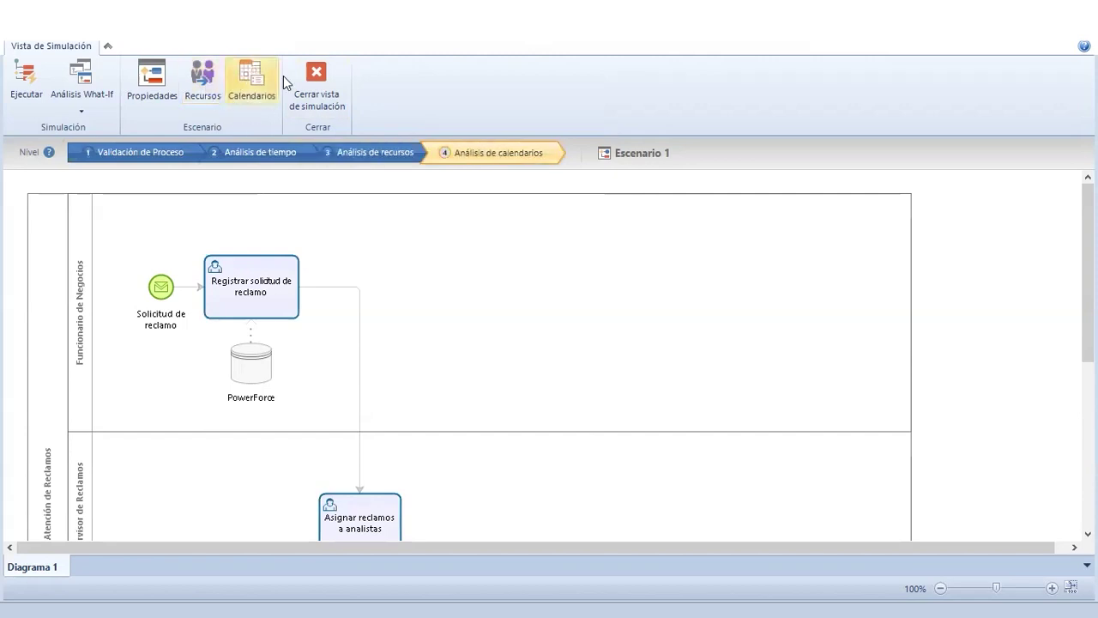
click(158, 147)
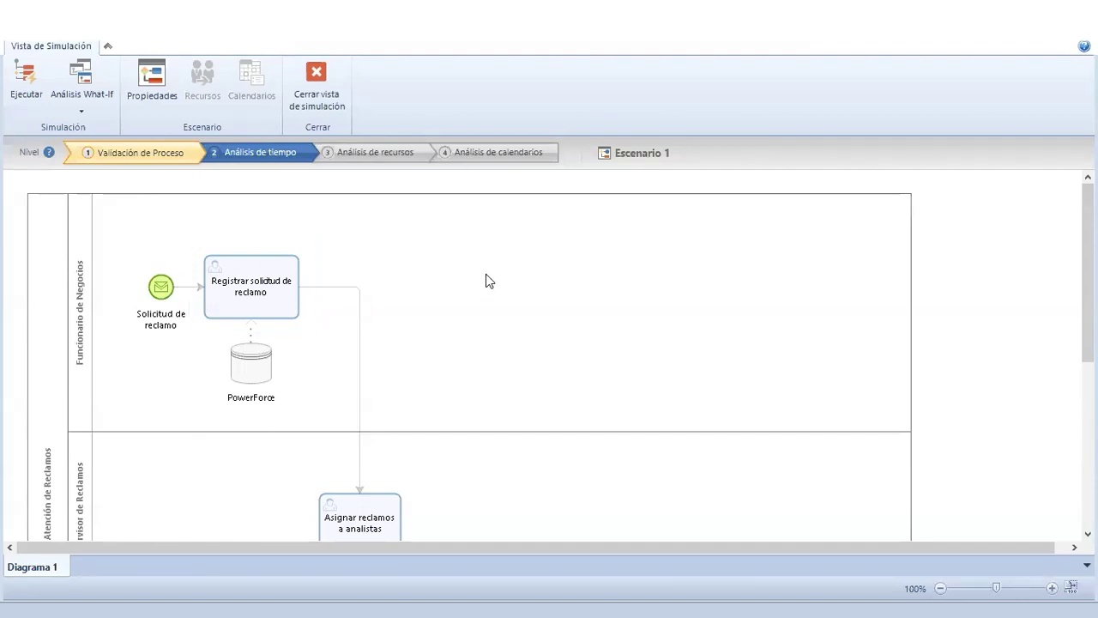
mouse_move(1088, 295)
mouse_down()
mouse_move(1088, 304)
mouse_move(1088, 295)
mouse_up()
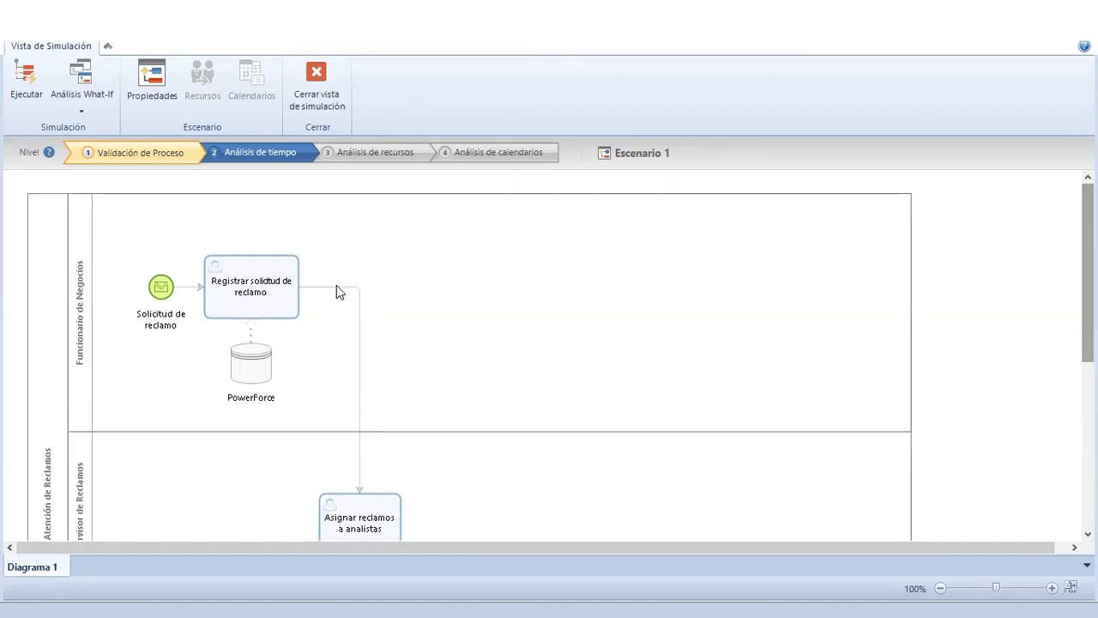
click(315, 80)
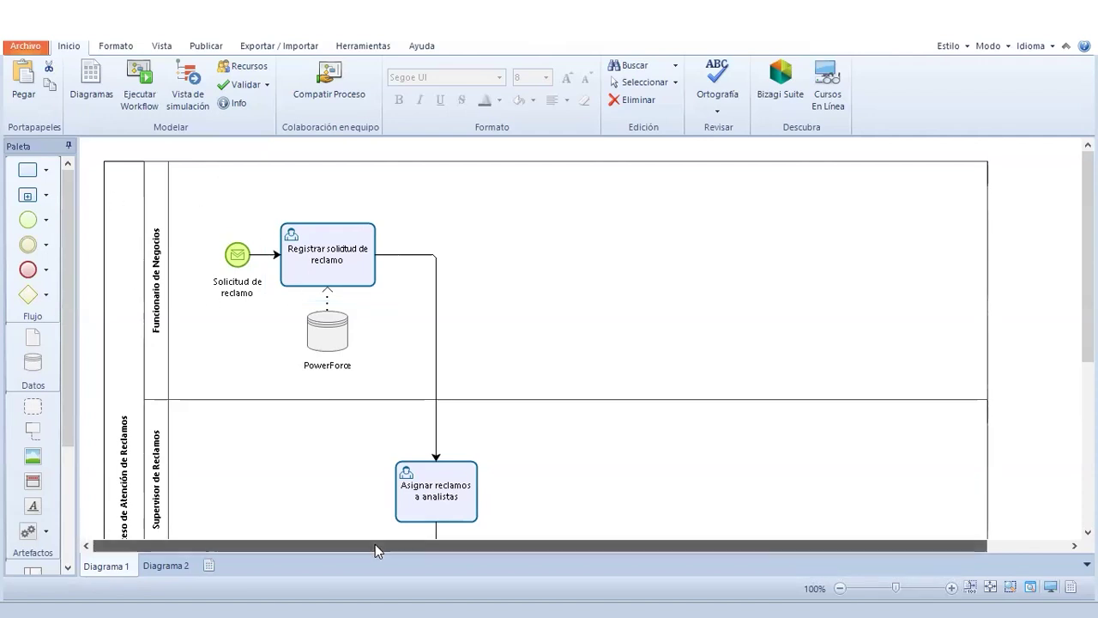
click(187, 91)
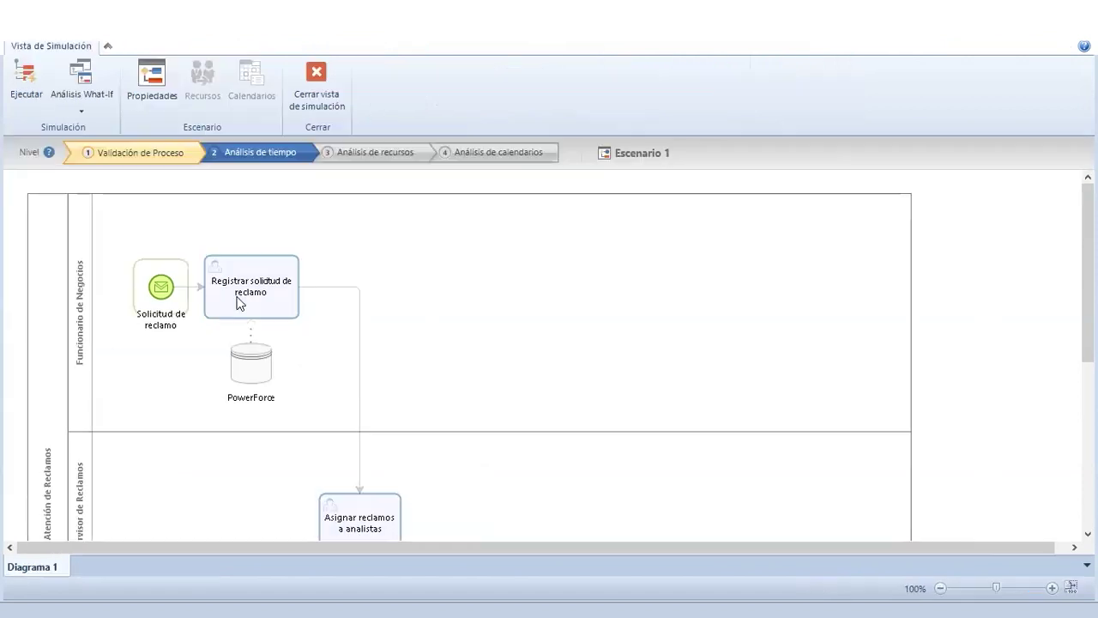
Examine the process flow from the Solicitud de reclamo start event through the ¿Resultado del reclamo favorable? gateway and its outgoing paths.
scroll(476, 303, down, 5)
scroll(275, 405, up, 5)
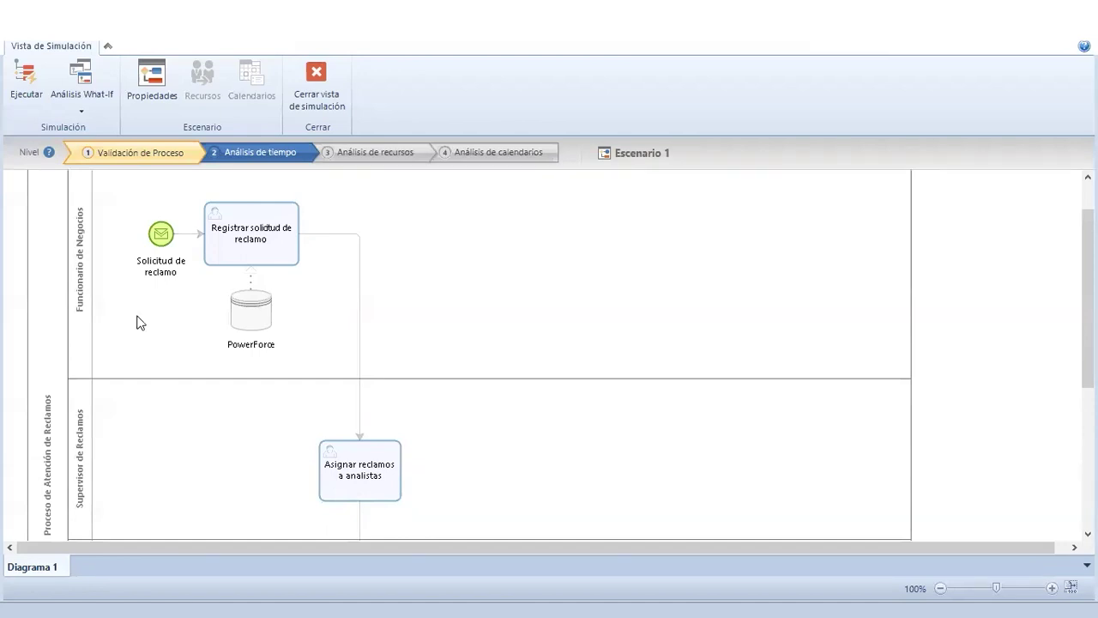
scroll(176, 326, down, 3)
scroll(257, 365, up, 3)
scroll(492, 346, down, 3)
click(457, 329)
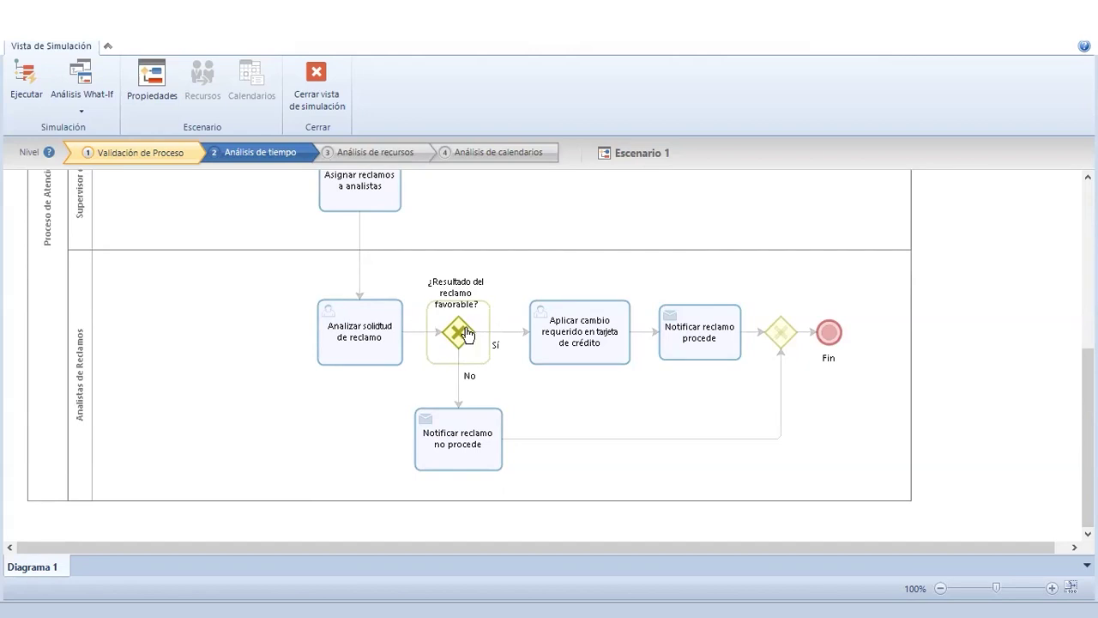
scroll(344, 318, up, 5)
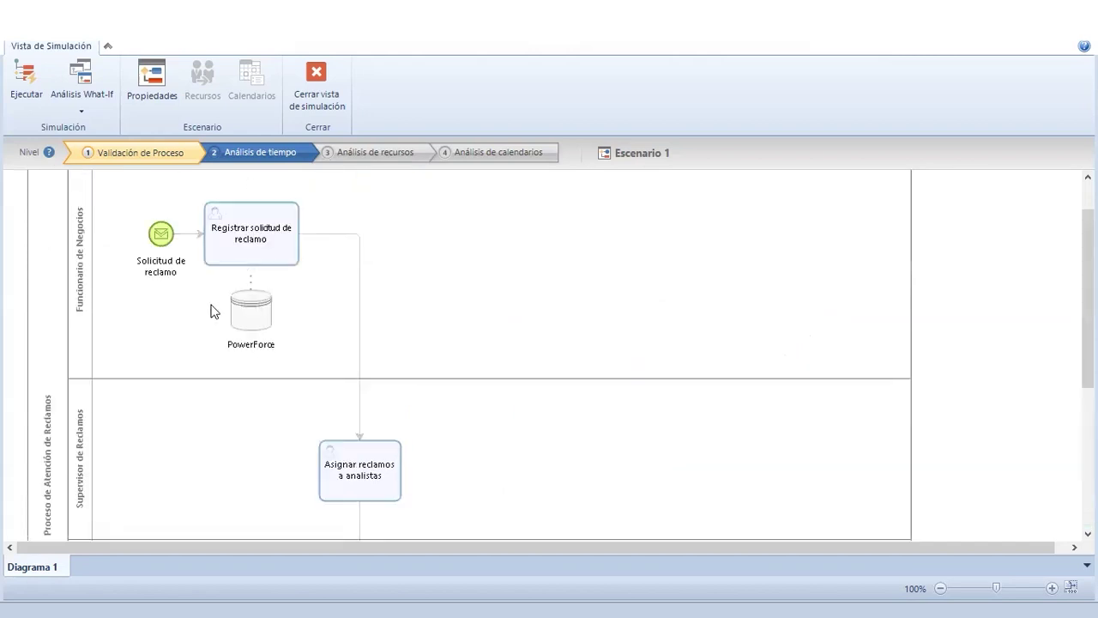
Review the maximum number of arrivals set for the Solicitud de reclamo start event and accept it unchanged.
scroll(169, 347, up, 1)
click(162, 289)
click(164, 361)
click(161, 291)
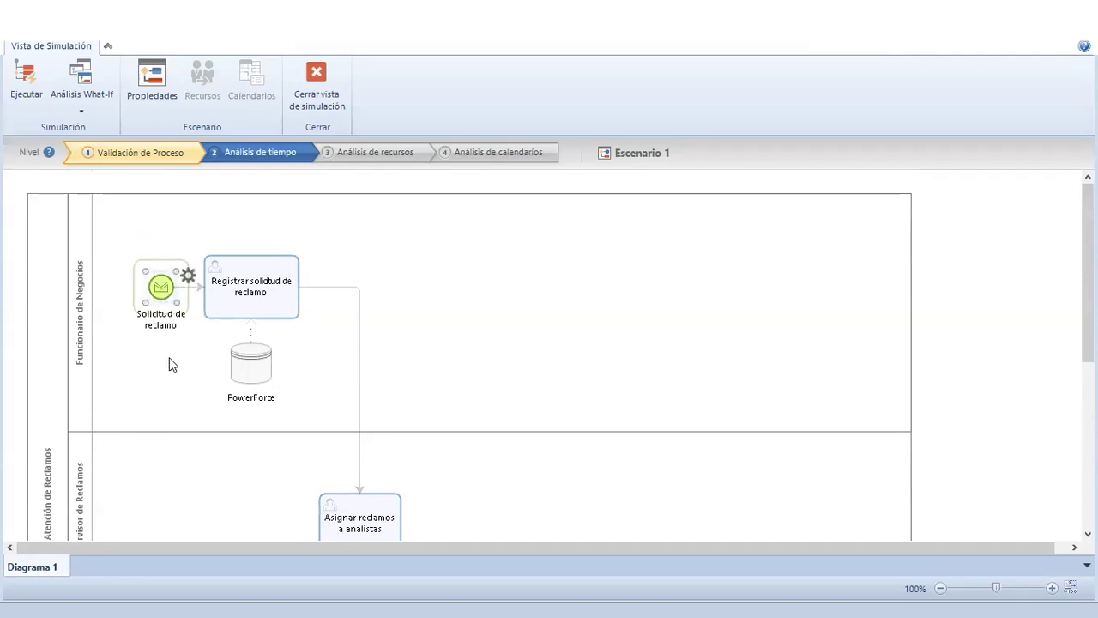
click(188, 276)
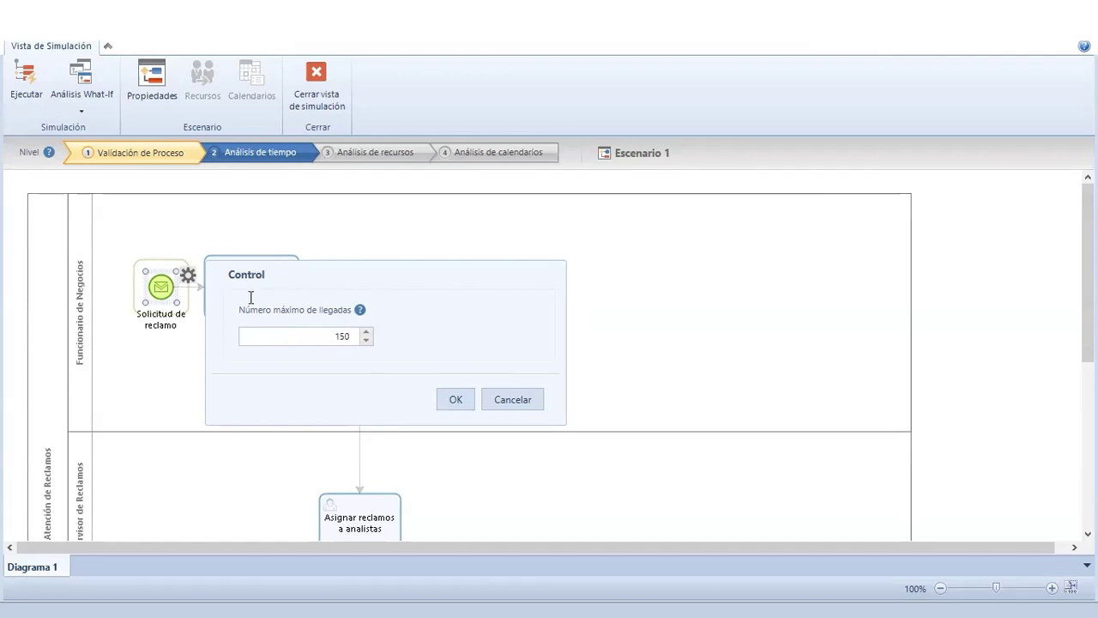
click(460, 397)
Check the duration in the Escenario 1 properties and recheck the start event's maximum arrivals, leaving both unchanged.
click(146, 84)
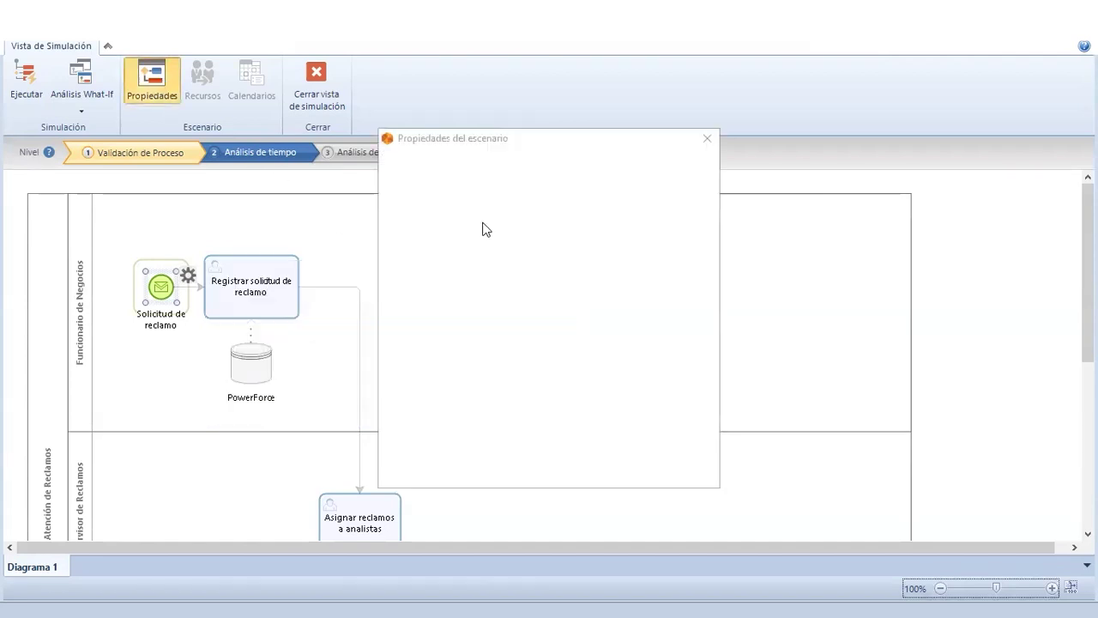
double_click(547, 314)
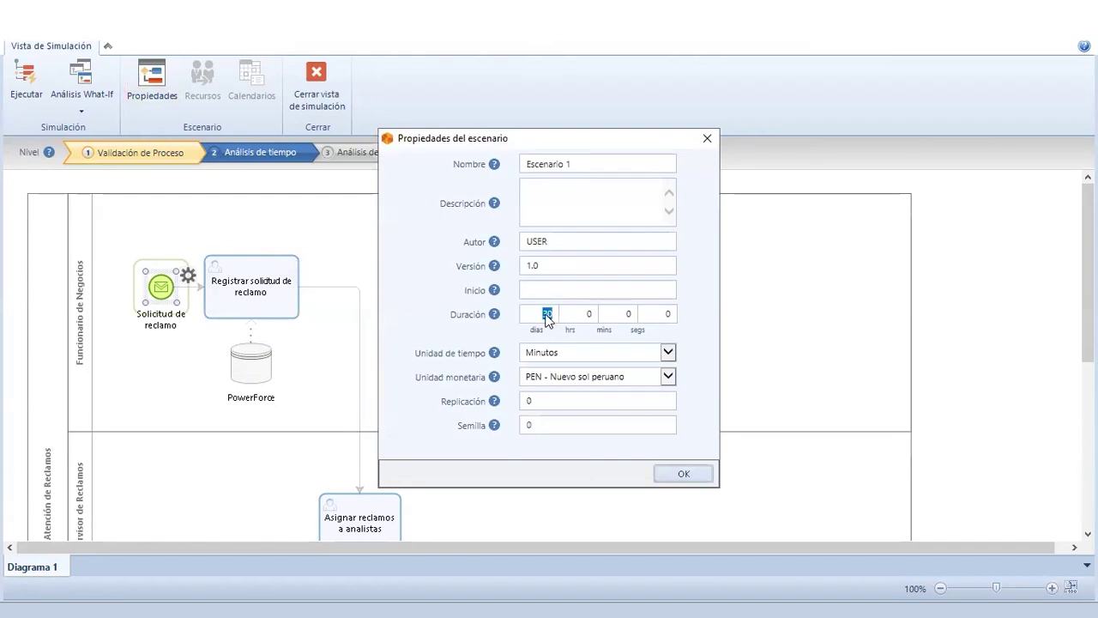
click(705, 139)
click(187, 276)
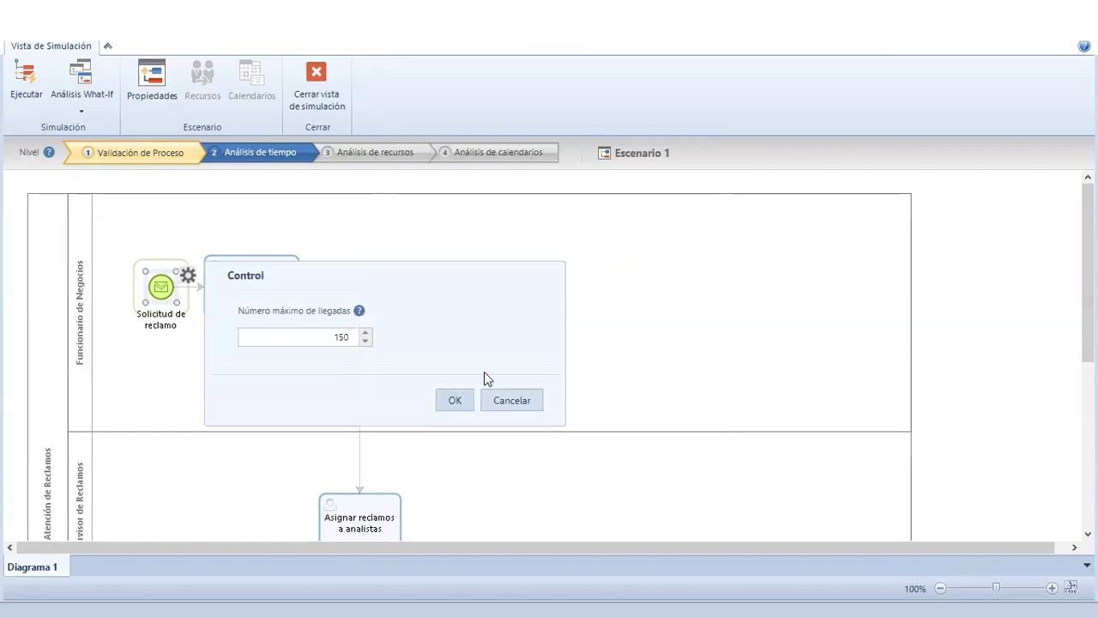
click(497, 400)
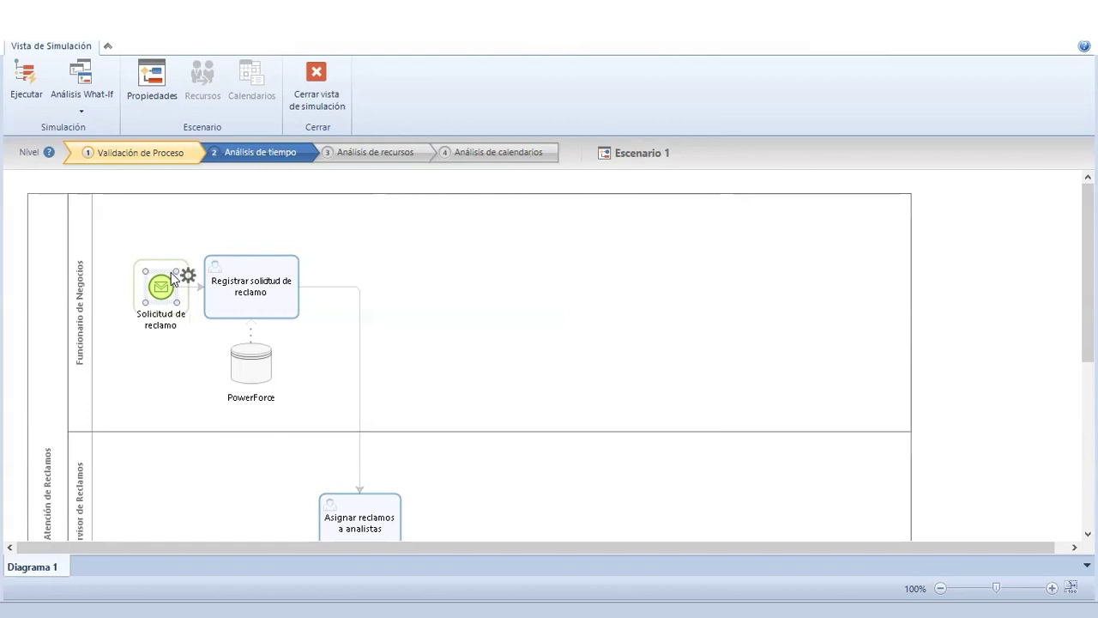
Check the time unit in the Escenario 1 properties and close them without changes.
click(148, 81)
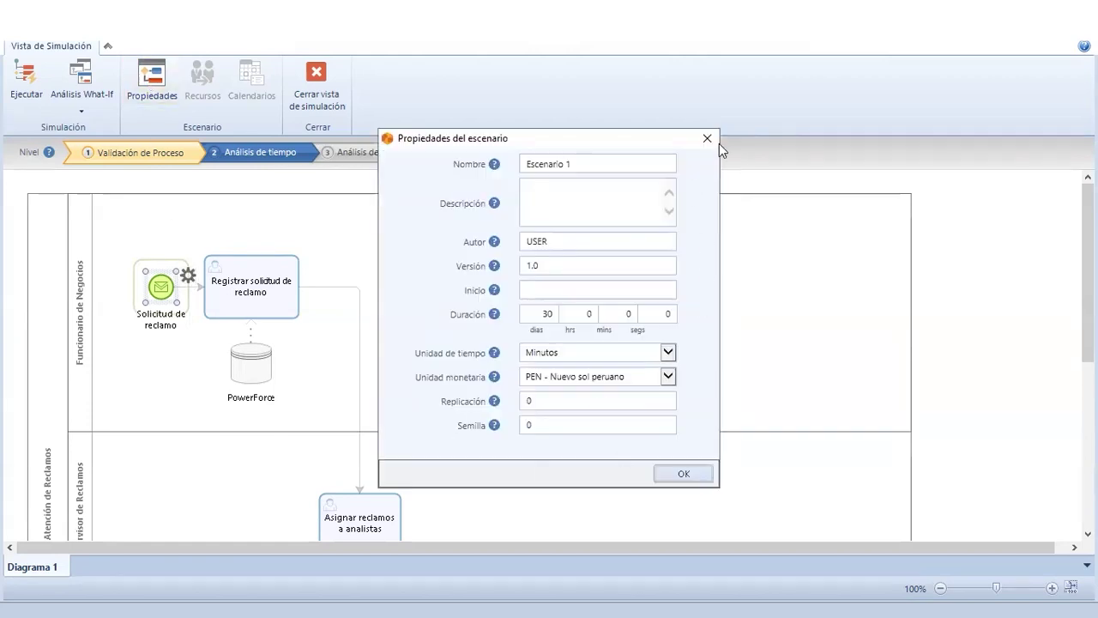
click(669, 352)
click(705, 142)
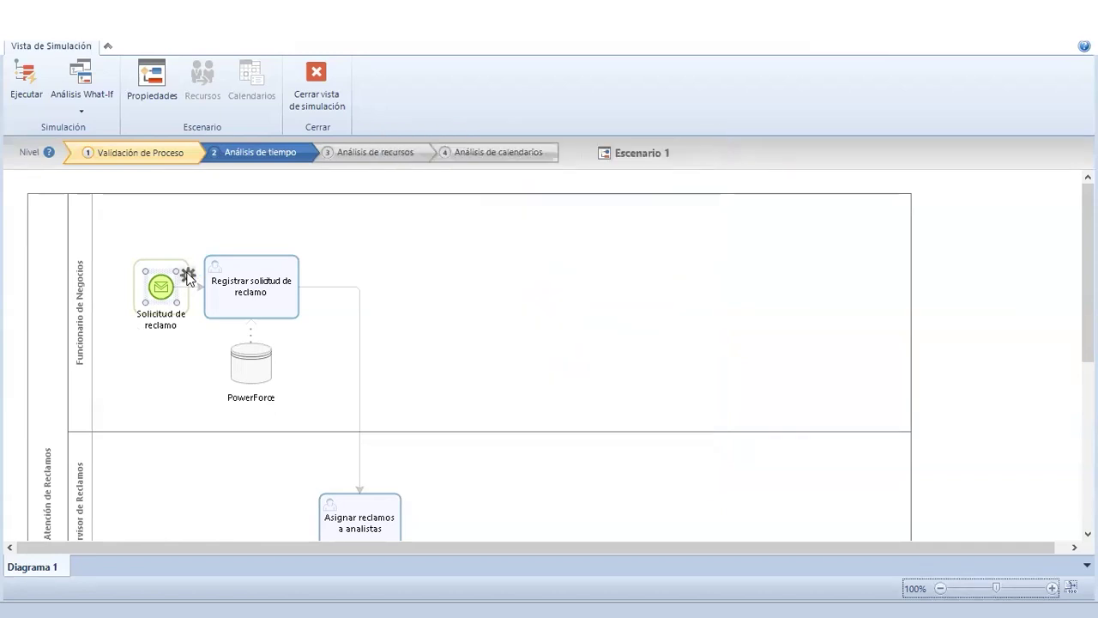
Set the maximum number of arrivals for the Solicitud de reclamo start event to 1000.
click(188, 277)
double_click(338, 333)
text(1000)
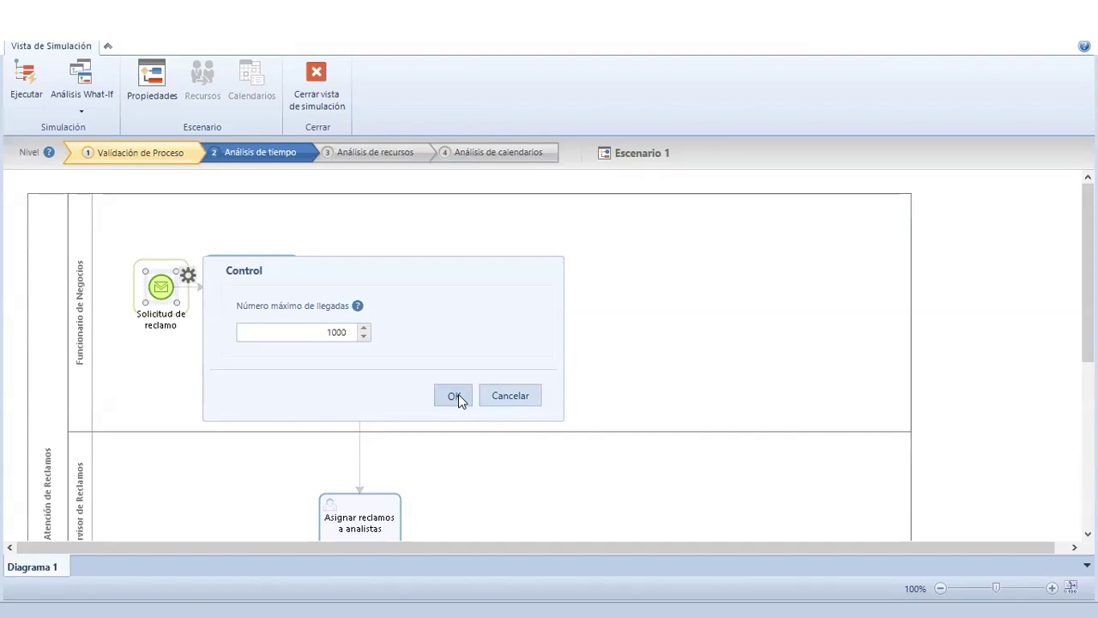
click(455, 396)
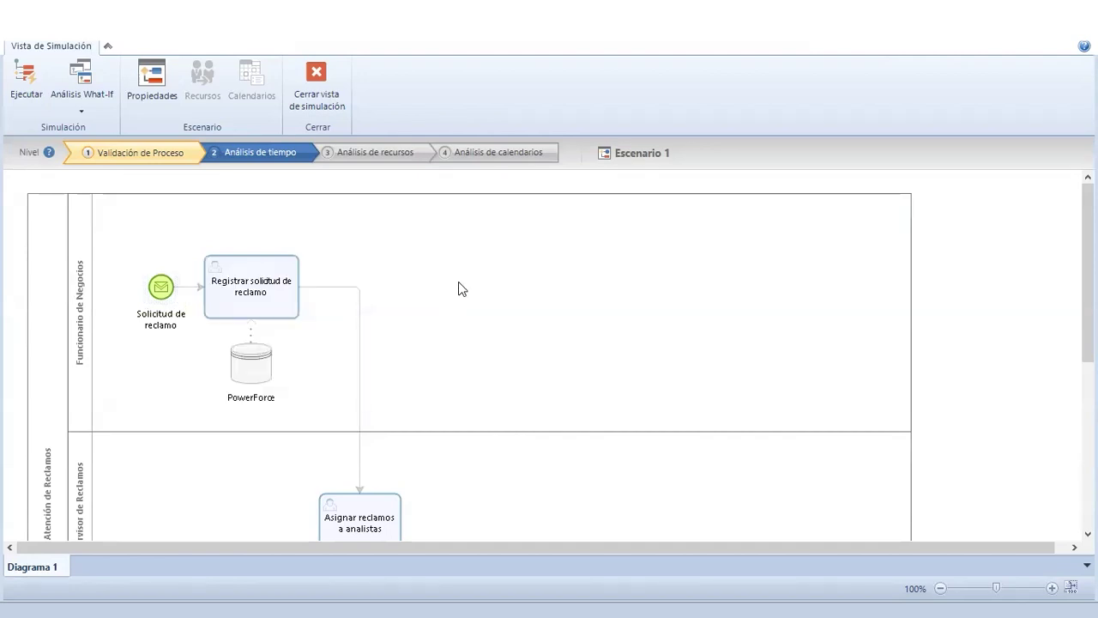
Set the probabilities of the ¿Resultado del reclamo favorable? gateway to 90% for Sí and 10% for No.
scroll(417, 276, down, 1)
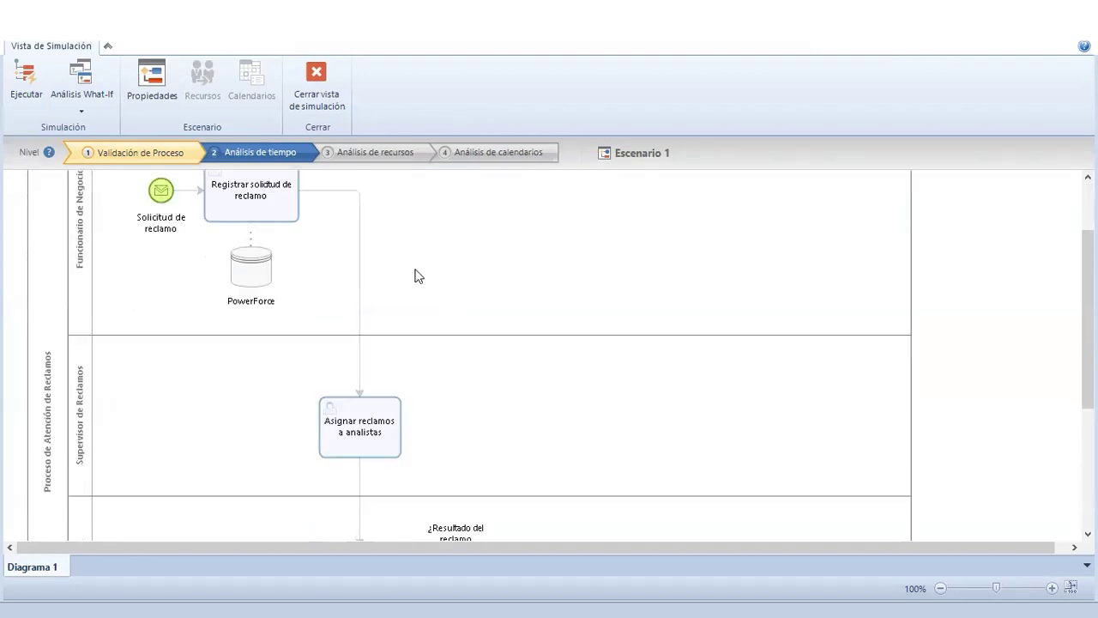
scroll(444, 245, down, 2)
click(459, 390)
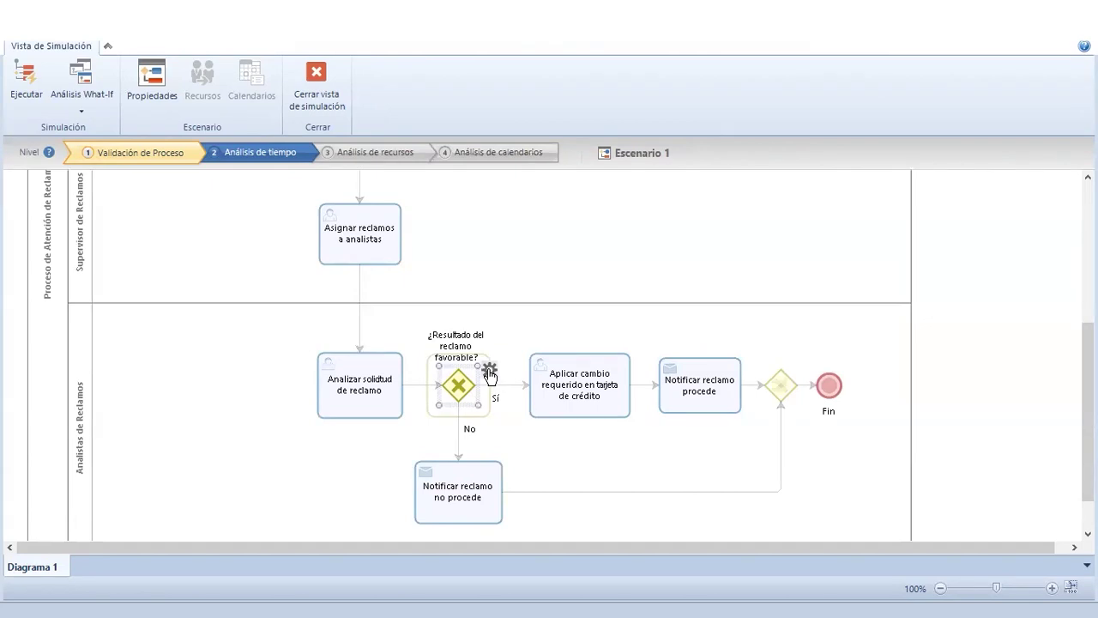
click(504, 327)
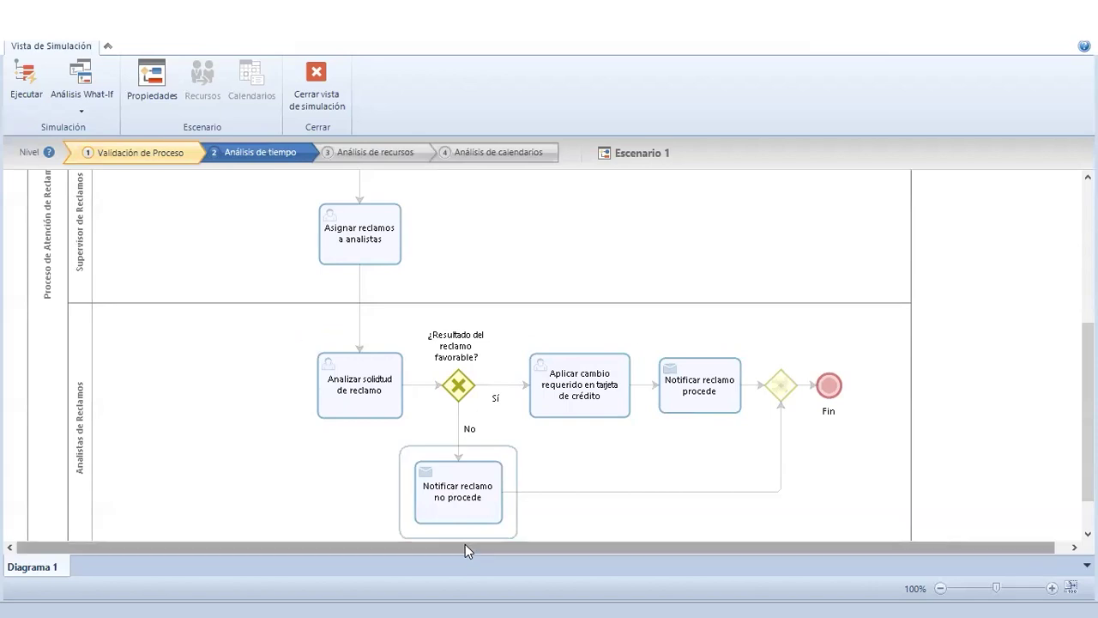
click(460, 393)
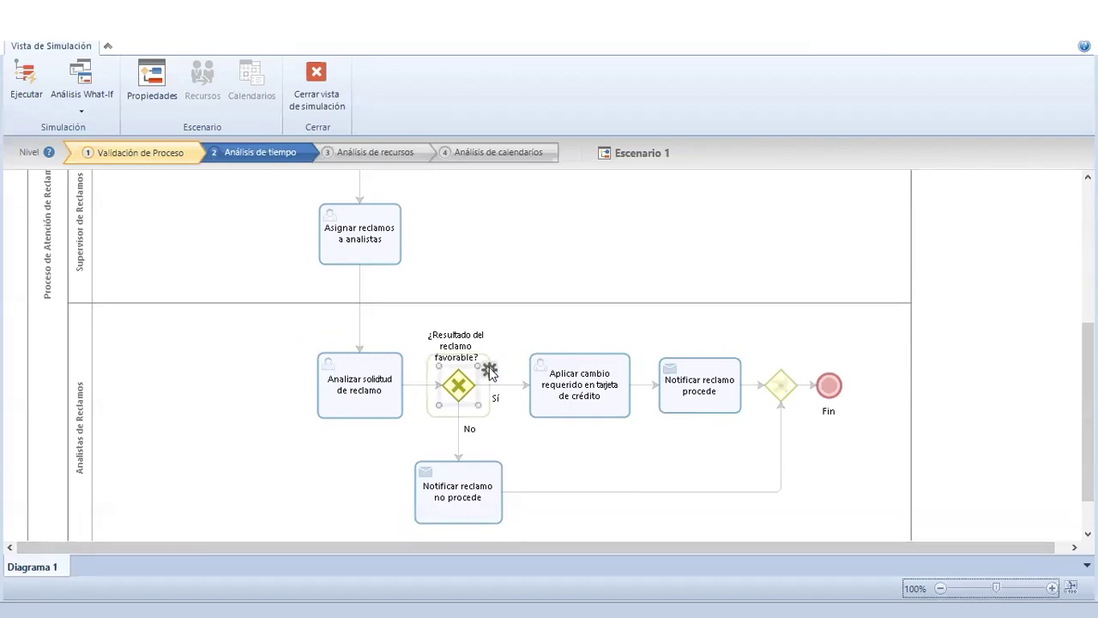
click(489, 370)
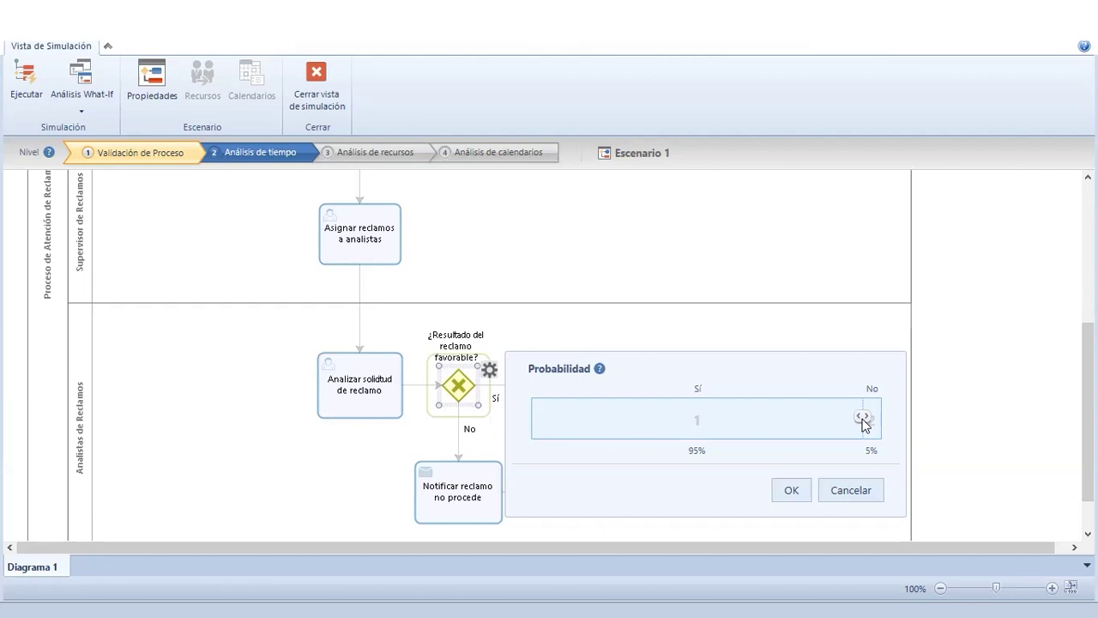
drag(864, 422, 841, 421)
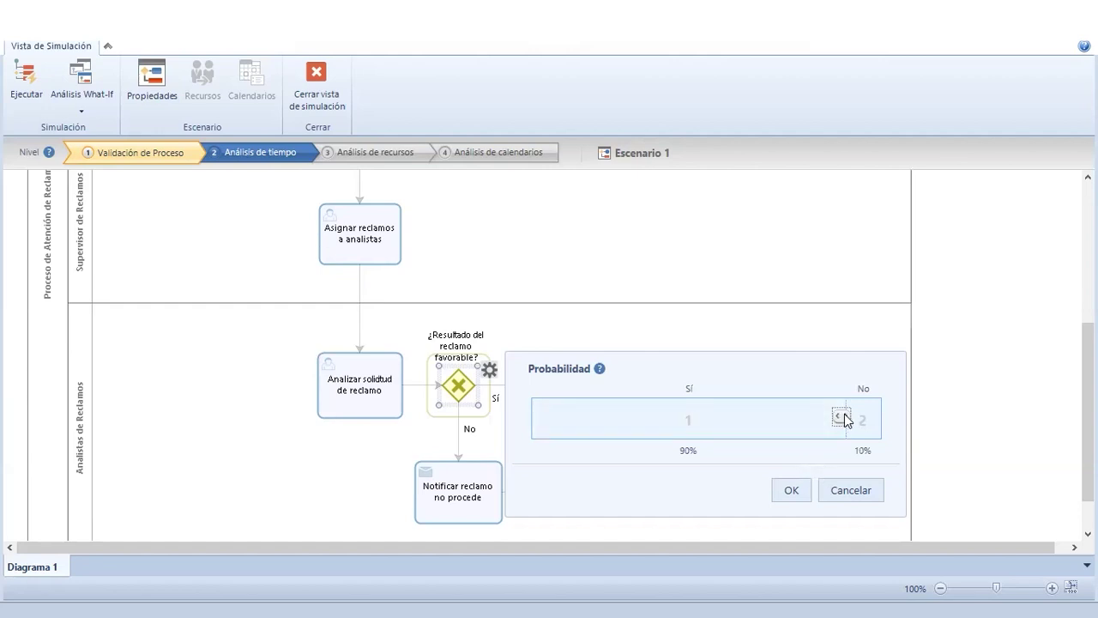
click(790, 491)
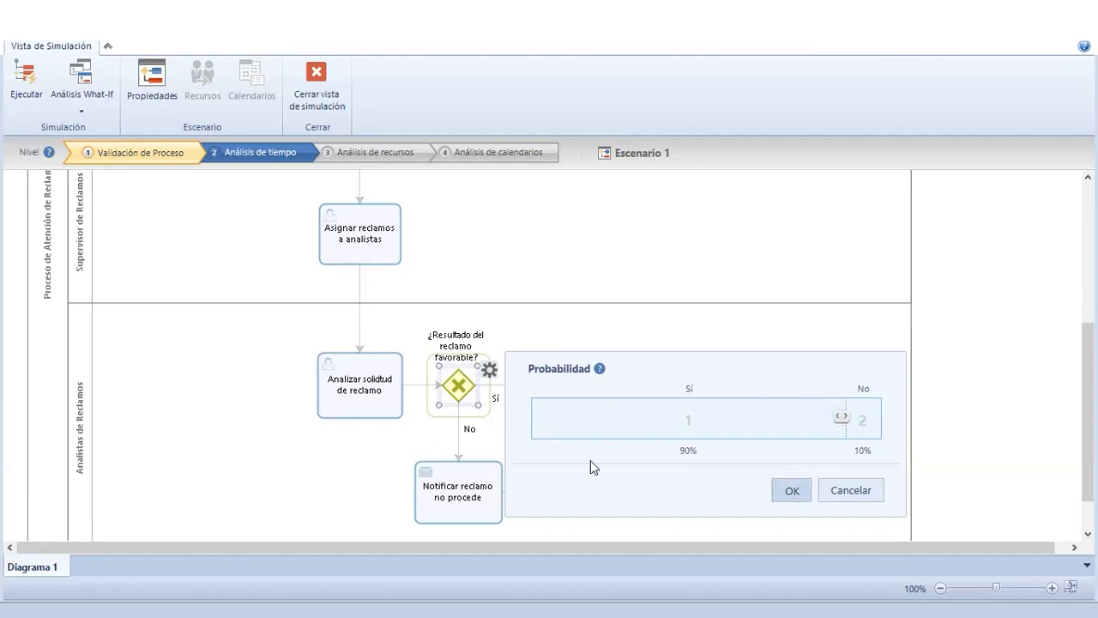
click(386, 374)
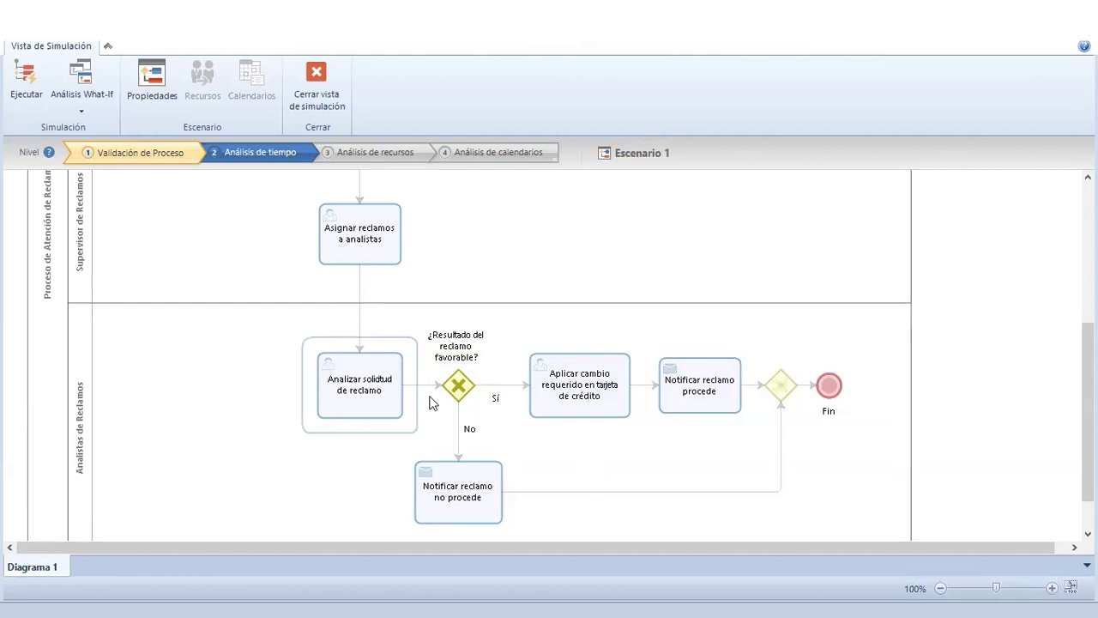
Look back over the diagram's start event, activities and gateway at the Validación de Proceso level.
scroll(443, 356, up, 2)
scroll(444, 356, down, 3)
scroll(343, 361, up, 4)
click(207, 362)
scroll(208, 362, down, 2)
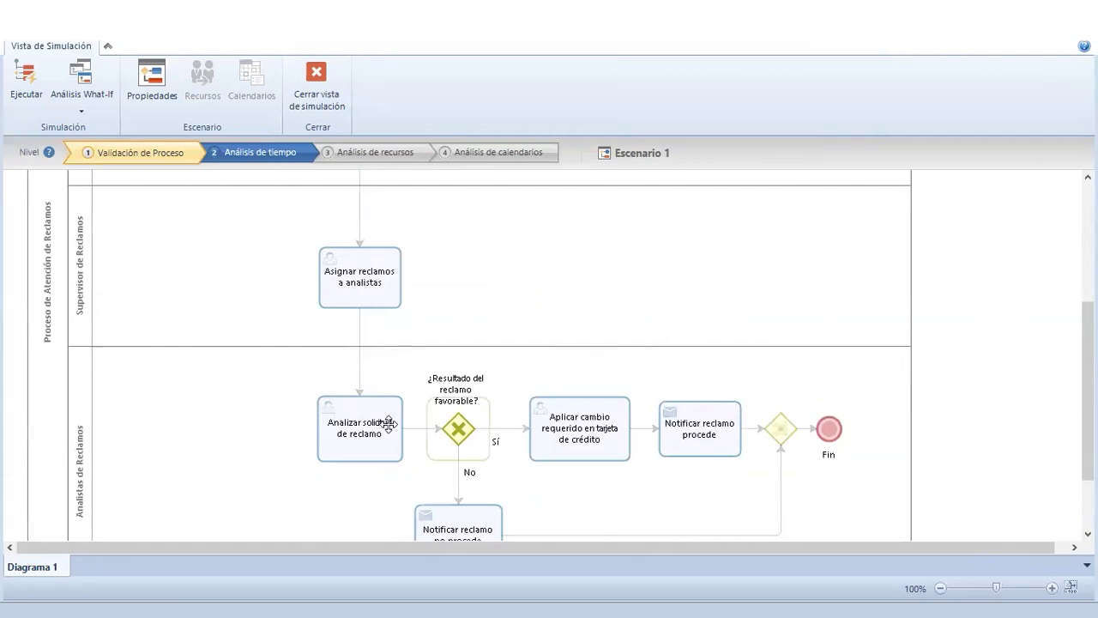
scroll(381, 331, up, 4)
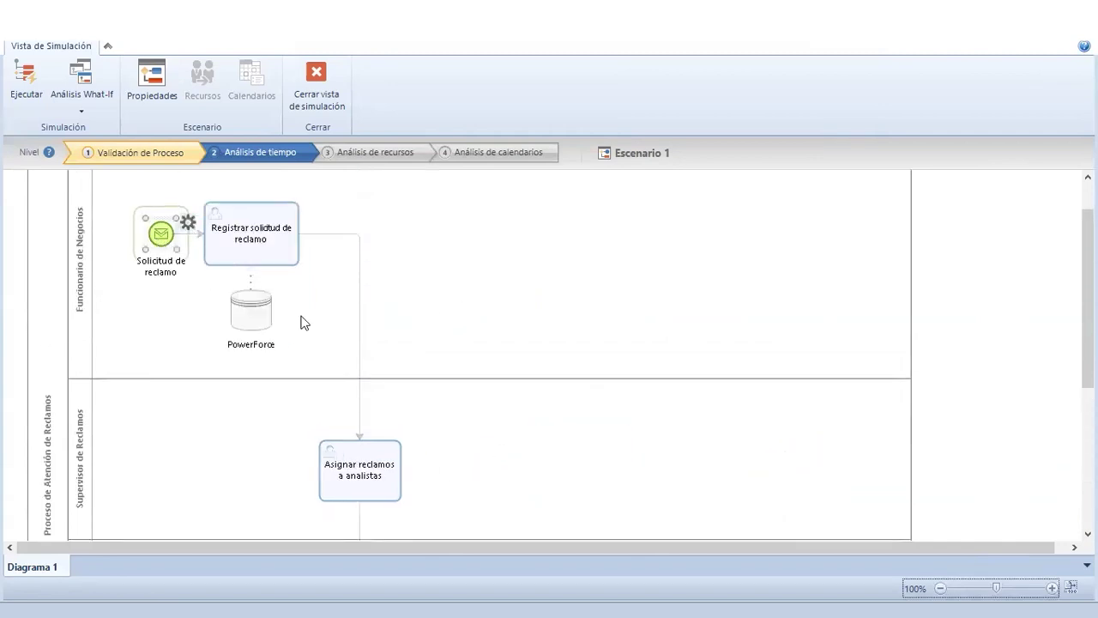
click(526, 342)
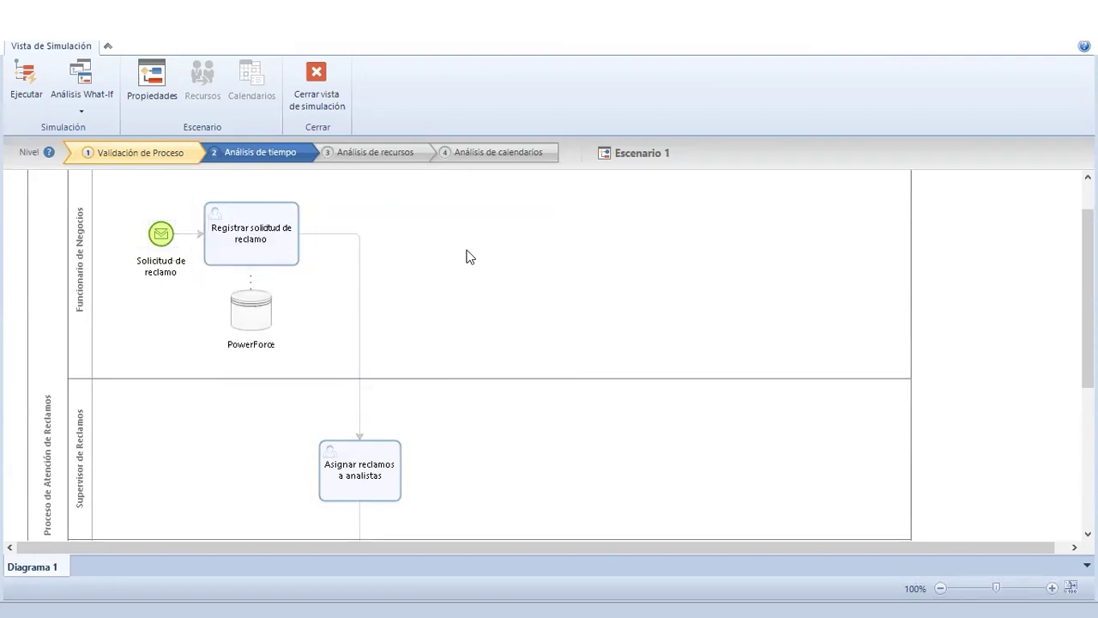
View the Análisis de tiempo level, return to Validación de Proceso and recheck the maximum arrivals of the Solicitud de reclamo start event.
click(266, 155)
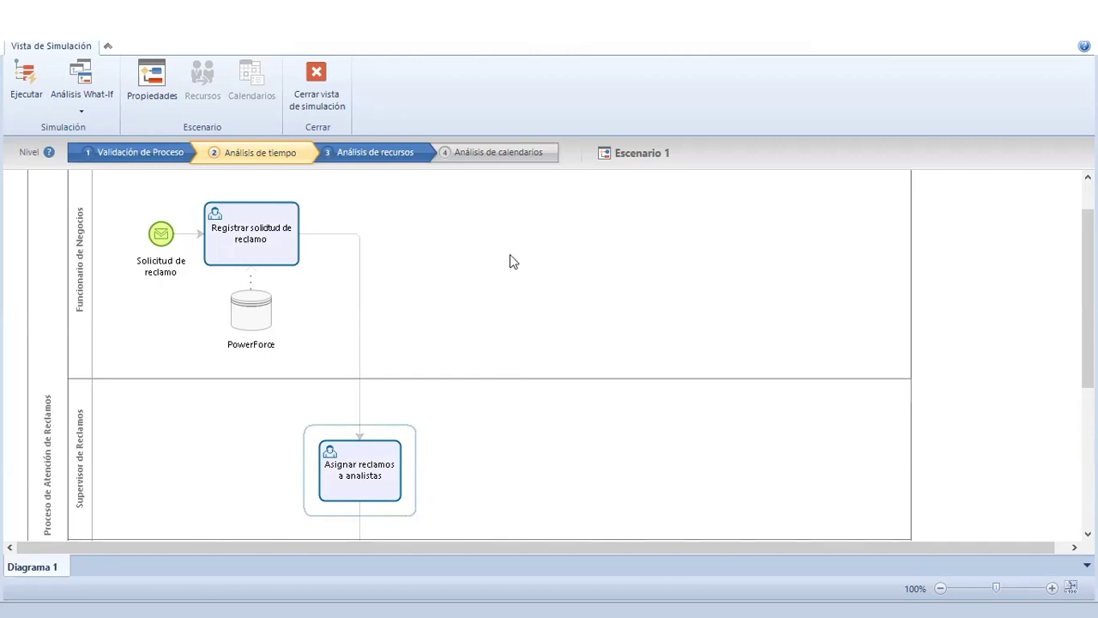
click(156, 148)
click(188, 223)
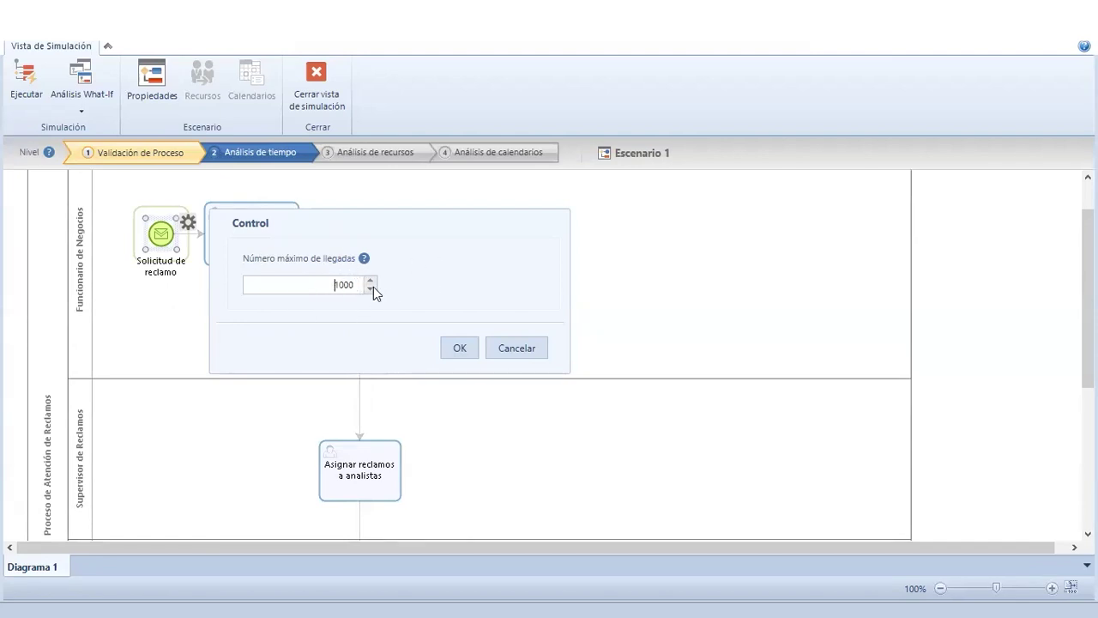
click(459, 349)
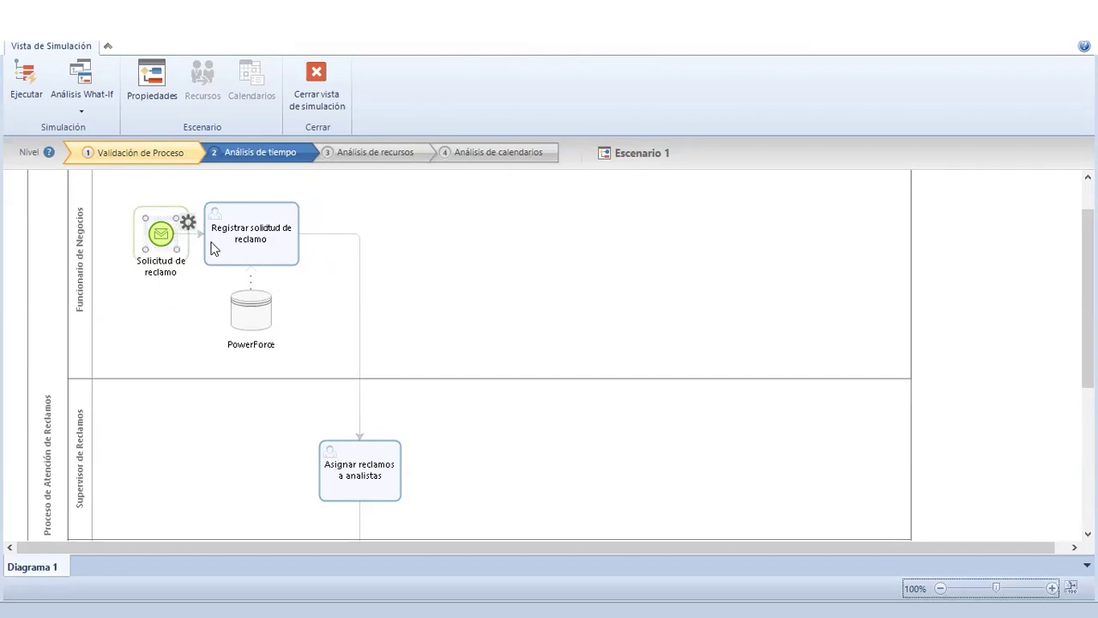
click(528, 346)
Switch to Escenario 2 and set the maximum number of arrivals for its Solicitud de reclamo start event to 500.
click(81, 111)
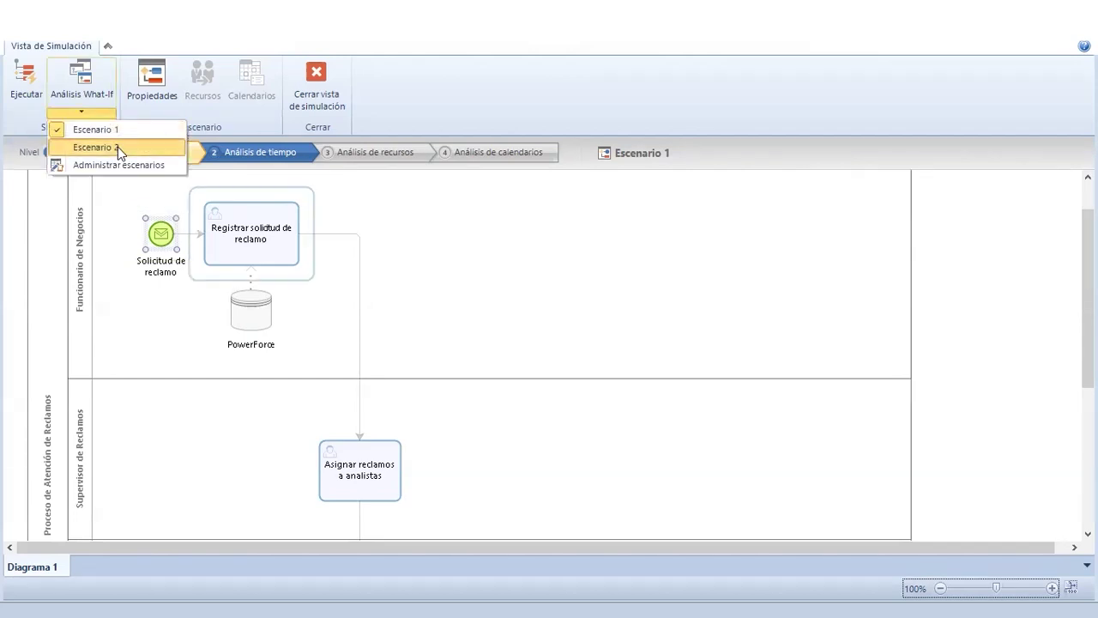
click(118, 147)
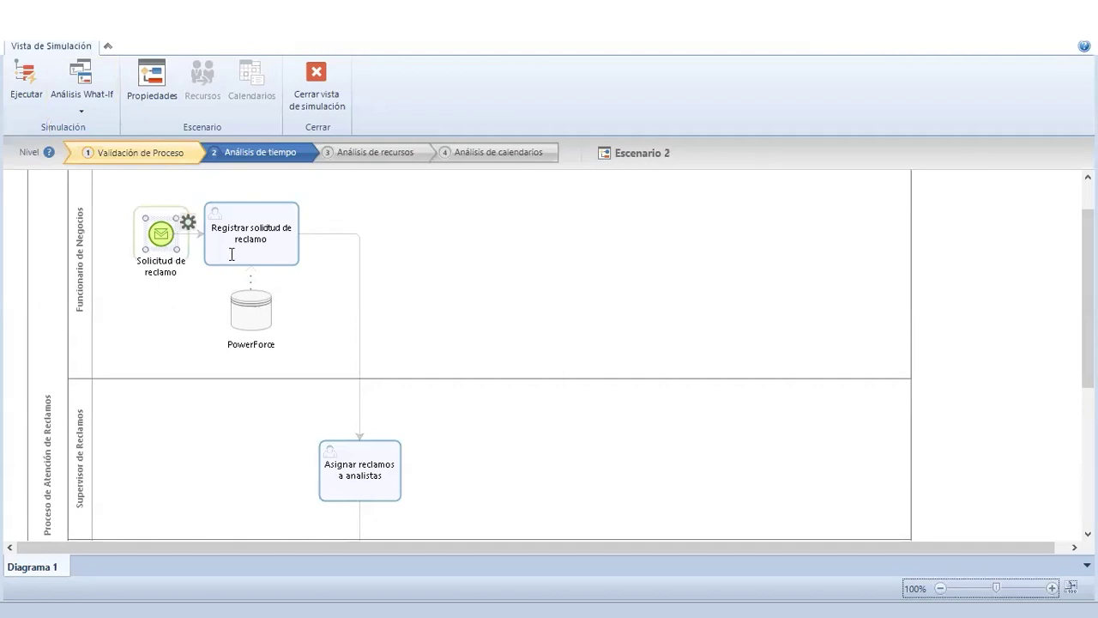
double_click(339, 283)
text(500)
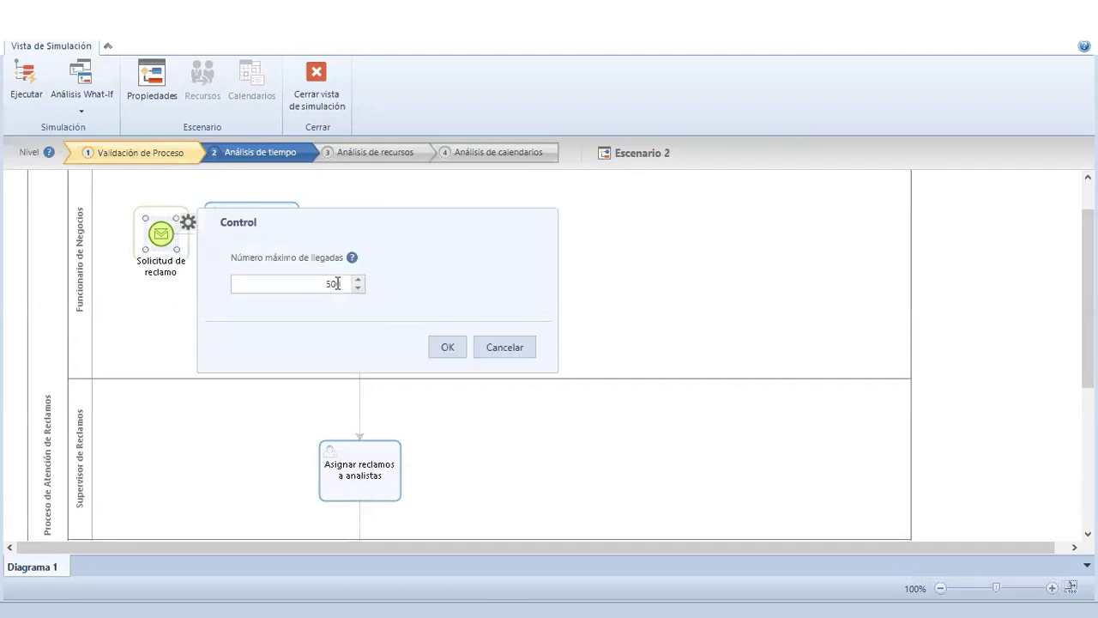
click(439, 347)
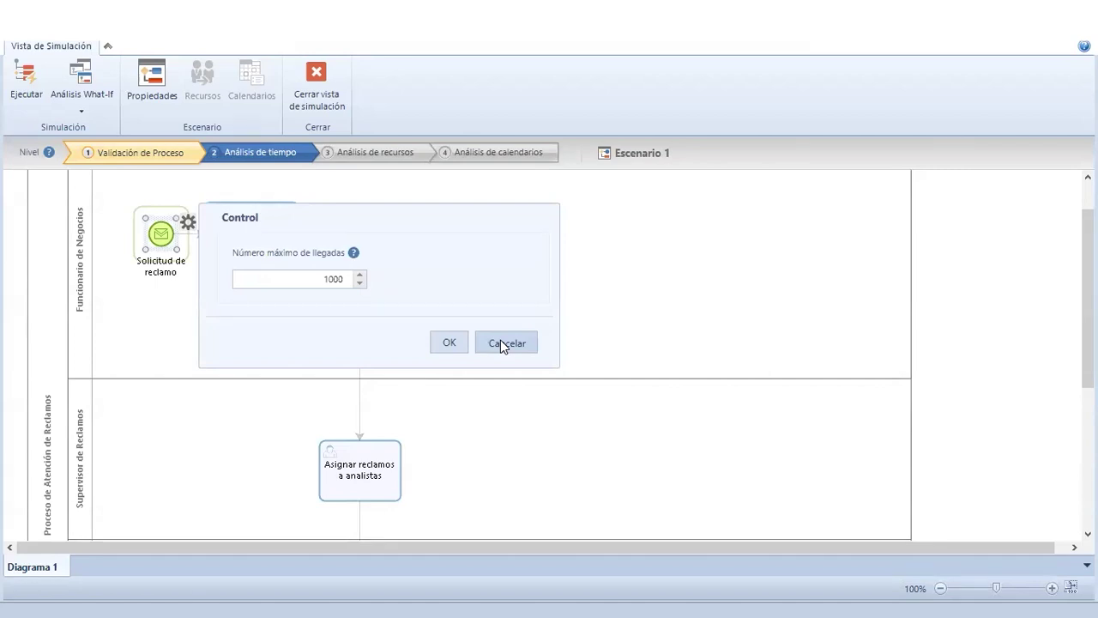
Close the start event's settings in Escenario 1 without changes and switch to the Análisis de tiempo level.
click(502, 344)
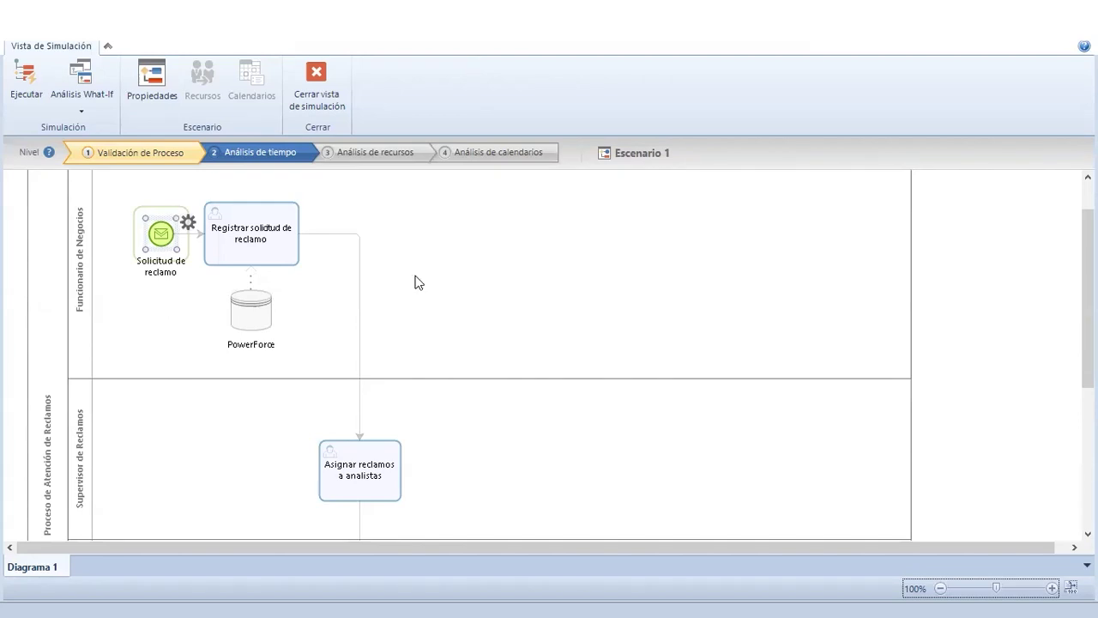
click(247, 153)
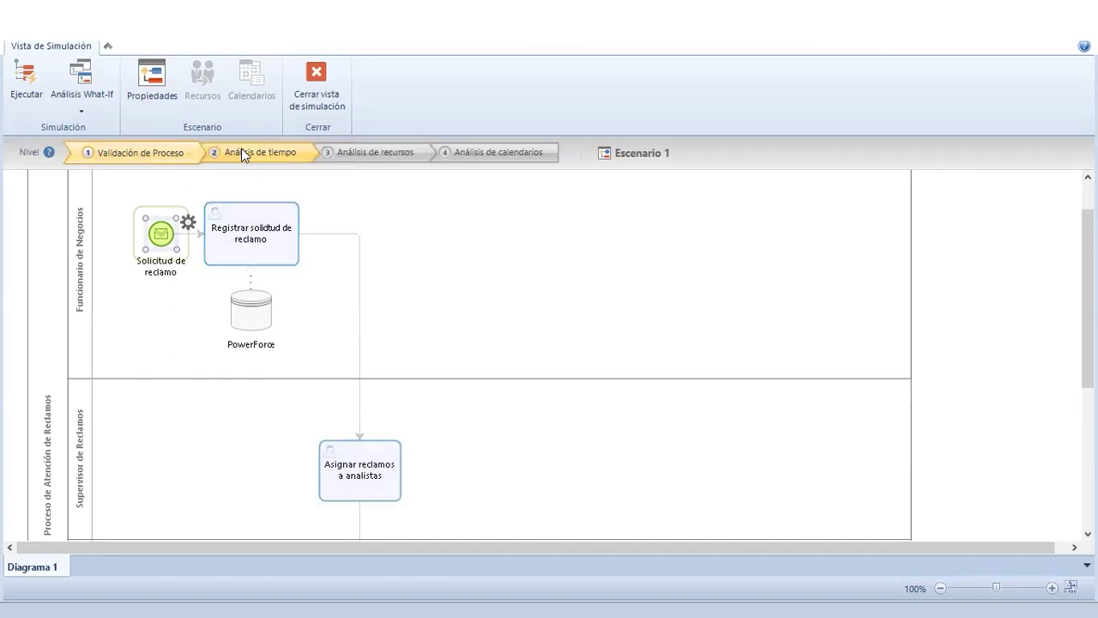
click(244, 151)
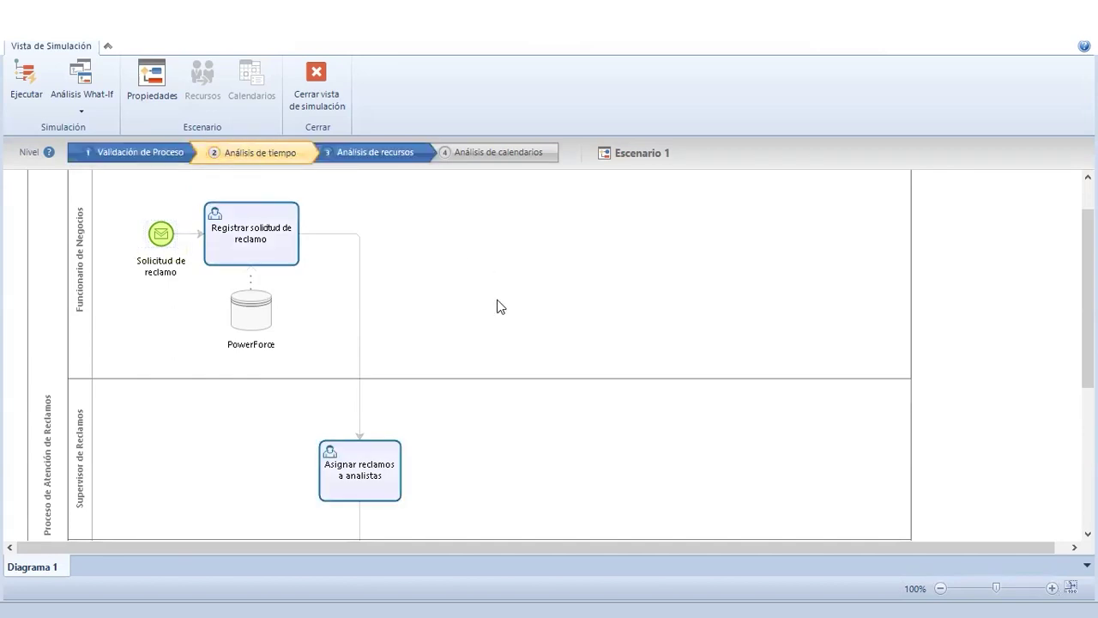
scroll(501, 307, up, 2)
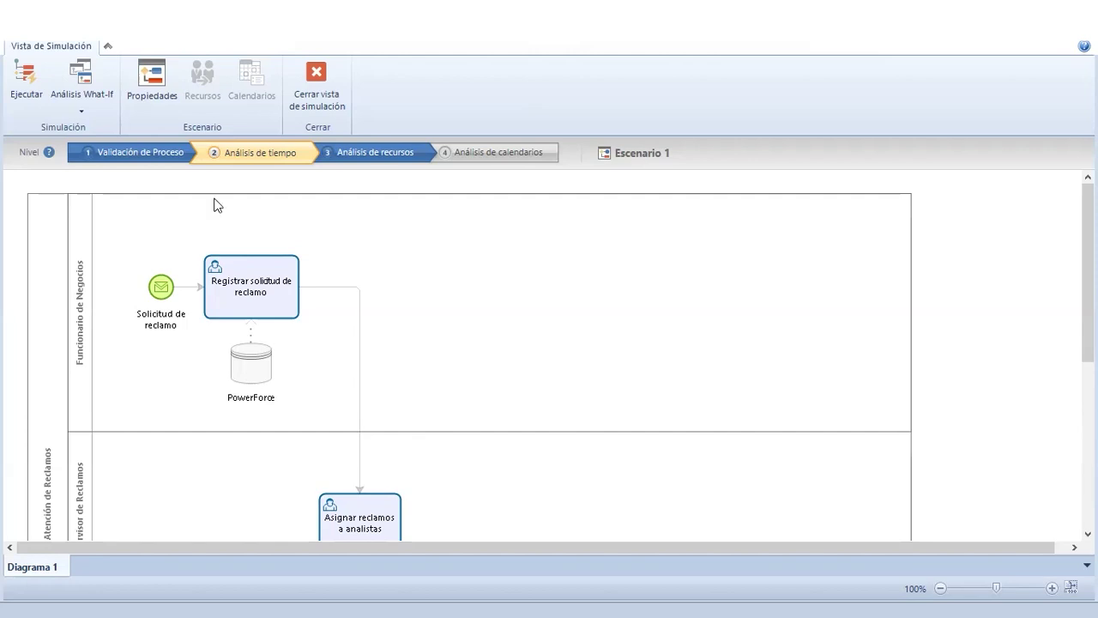
Open the Solicitud de reclamo start event's settings and try arrival intervals of 5 and 0 minutes.
click(167, 291)
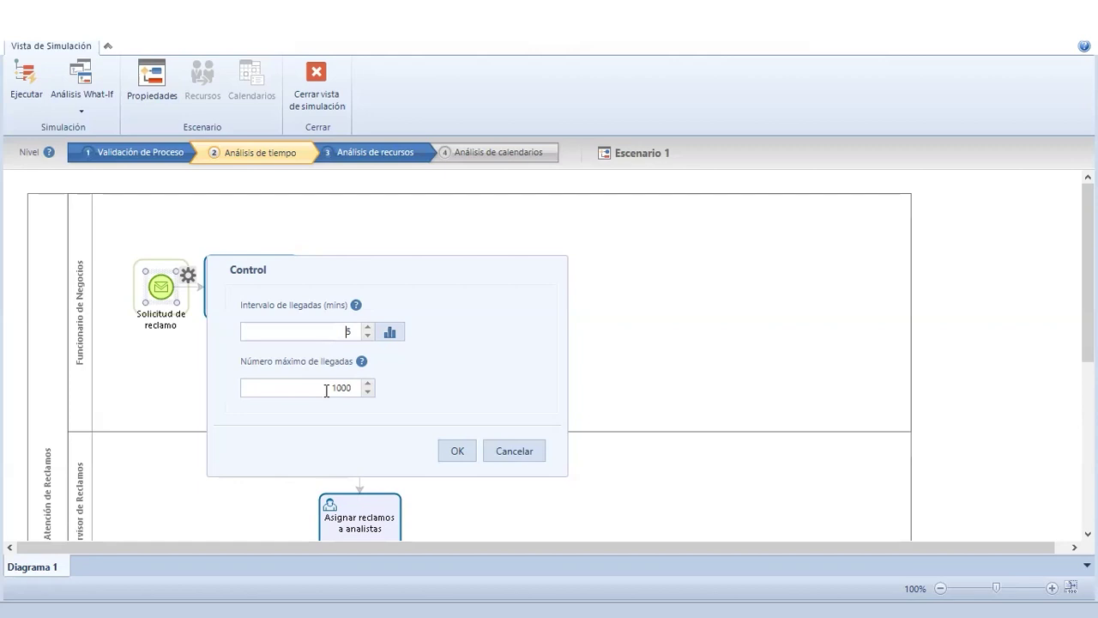
mouse_move(362, 366)
drag(328, 387, 359, 393)
click(330, 387)
drag(319, 335, 380, 330)
text(5)
double_click(328, 331)
text(0)
Examine the parameter types available for the arrival interval, try Distribución Erlang and discard the changes to the start event.
click(394, 335)
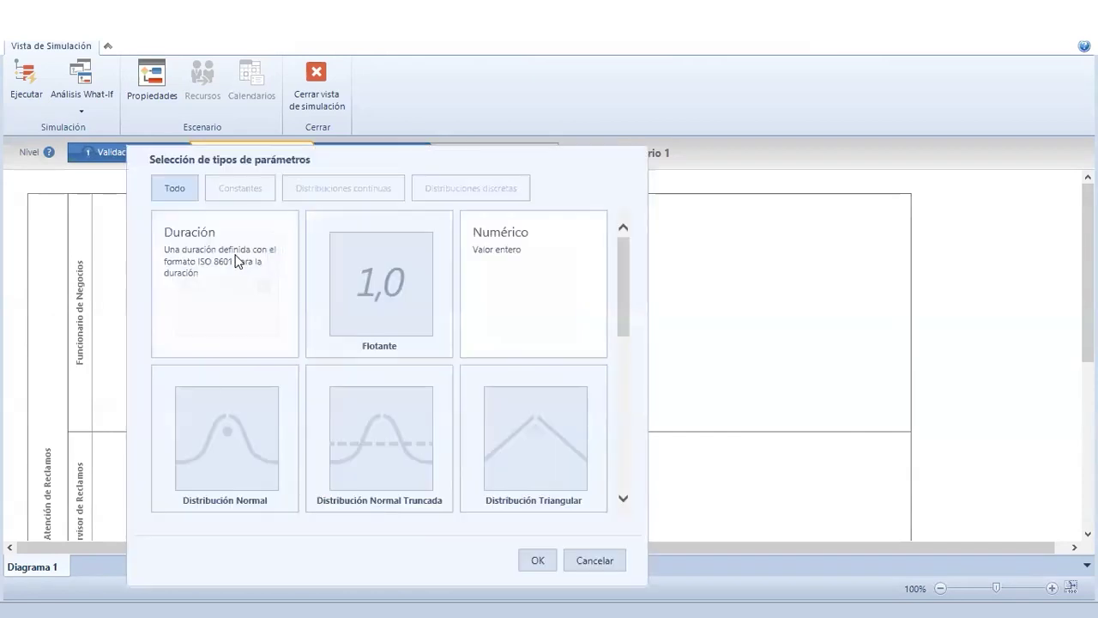
scroll(397, 403, down, 1)
scroll(397, 402, down, 5)
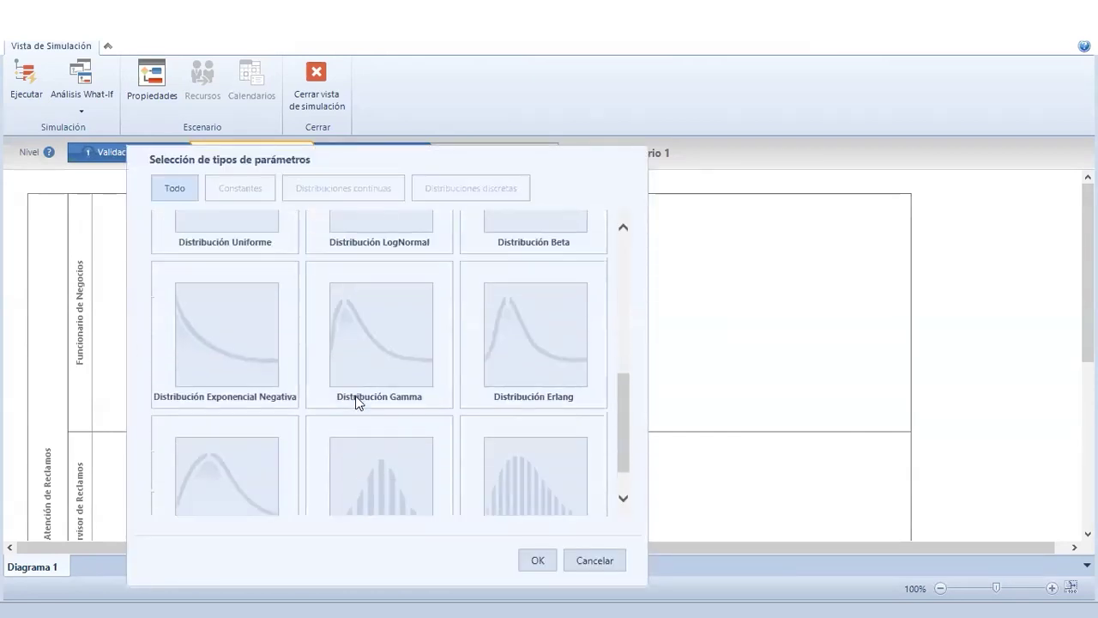
scroll(343, 396, up, 6)
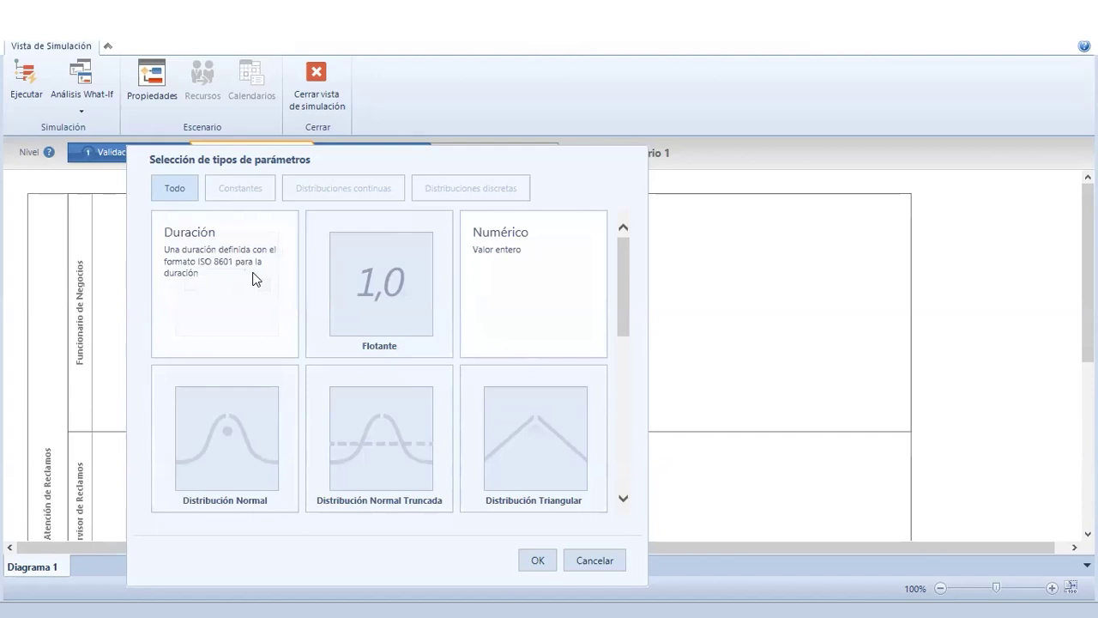
scroll(373, 400, down, 1)
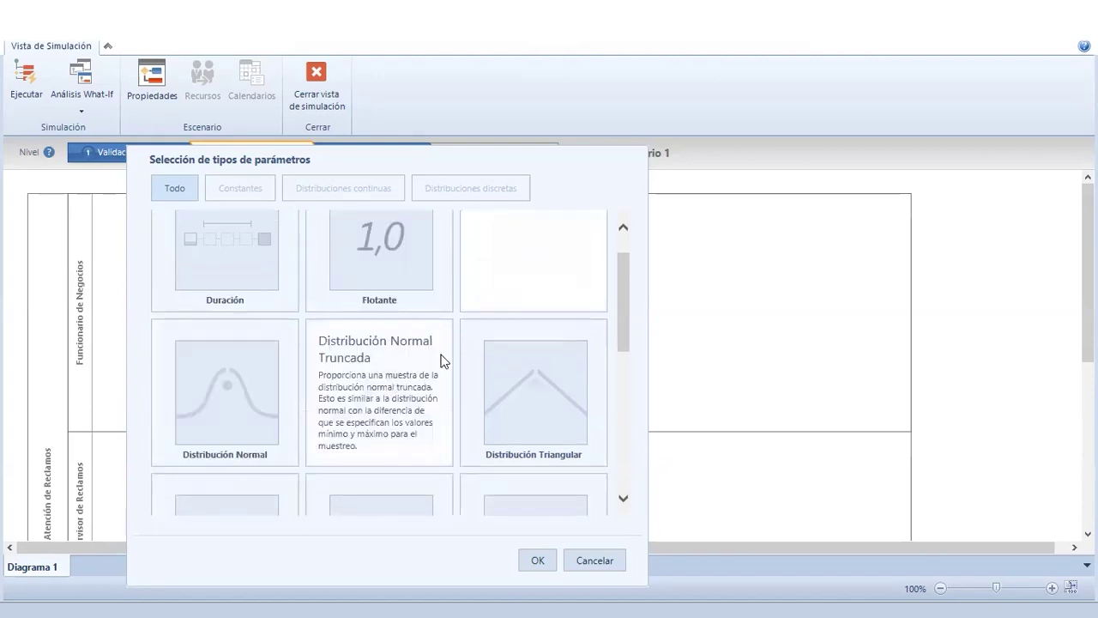
scroll(440, 359, down, 3)
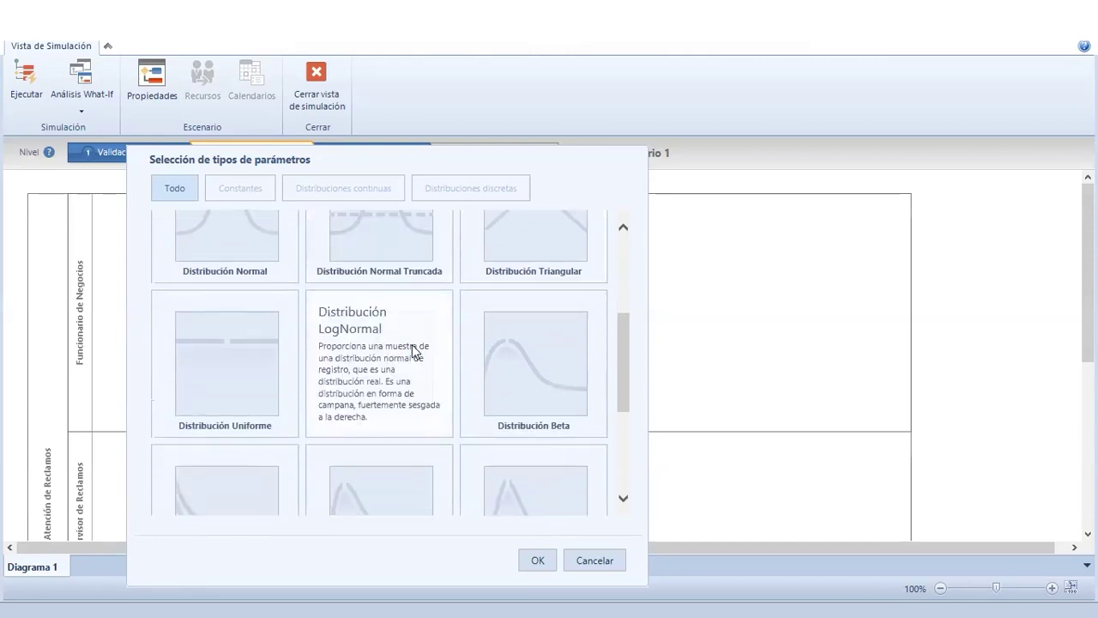
scroll(412, 326, down, 3)
scroll(402, 337, down, 3)
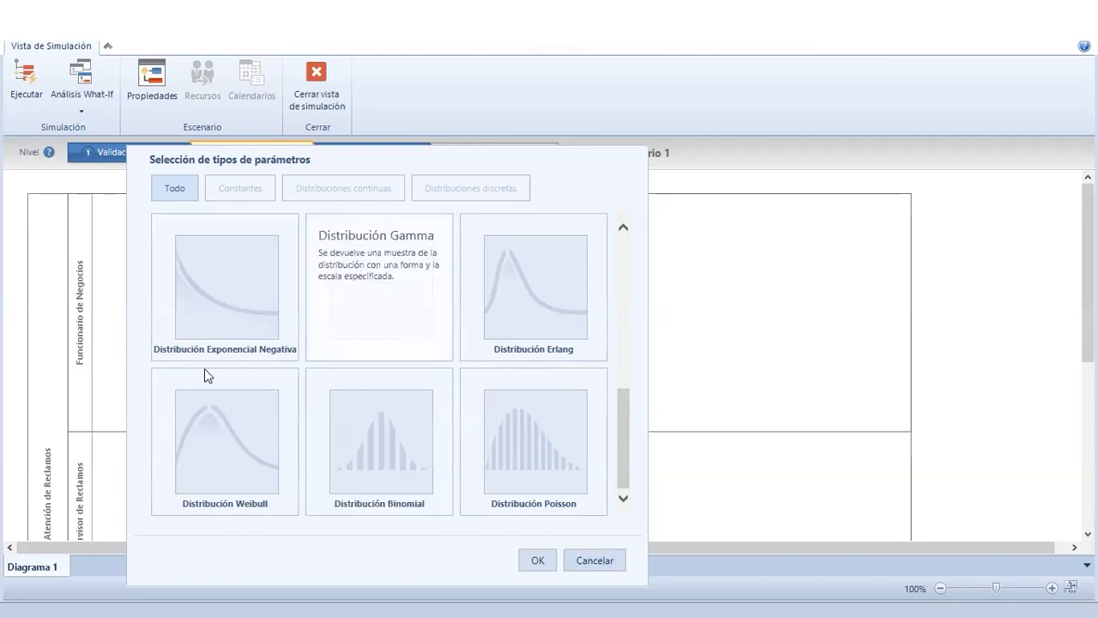
scroll(435, 385, up, 5)
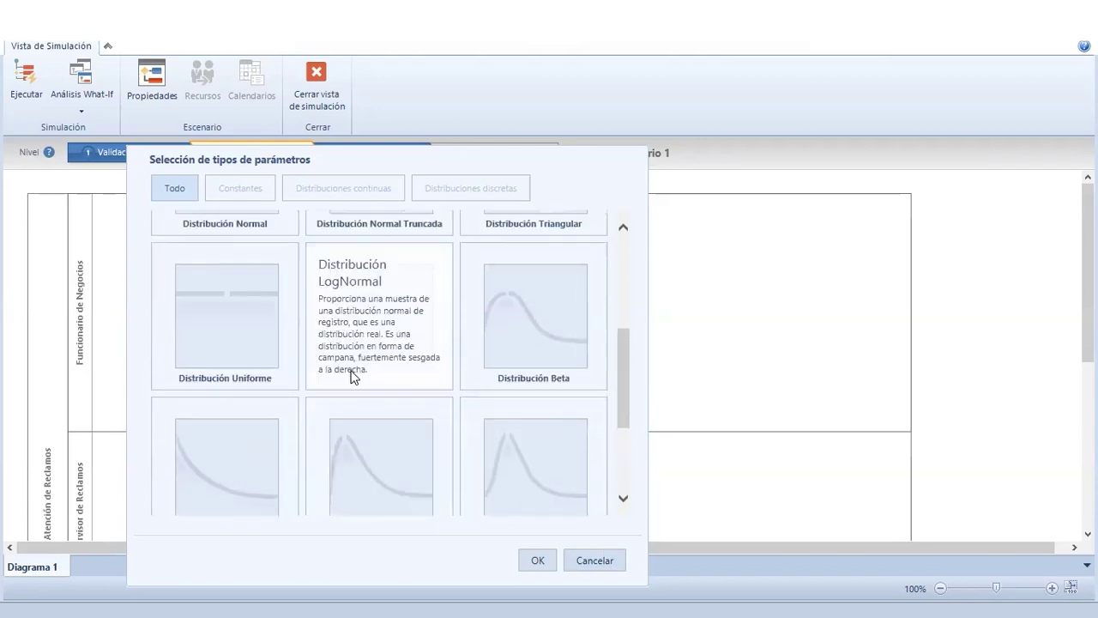
scroll(378, 459, down, 4)
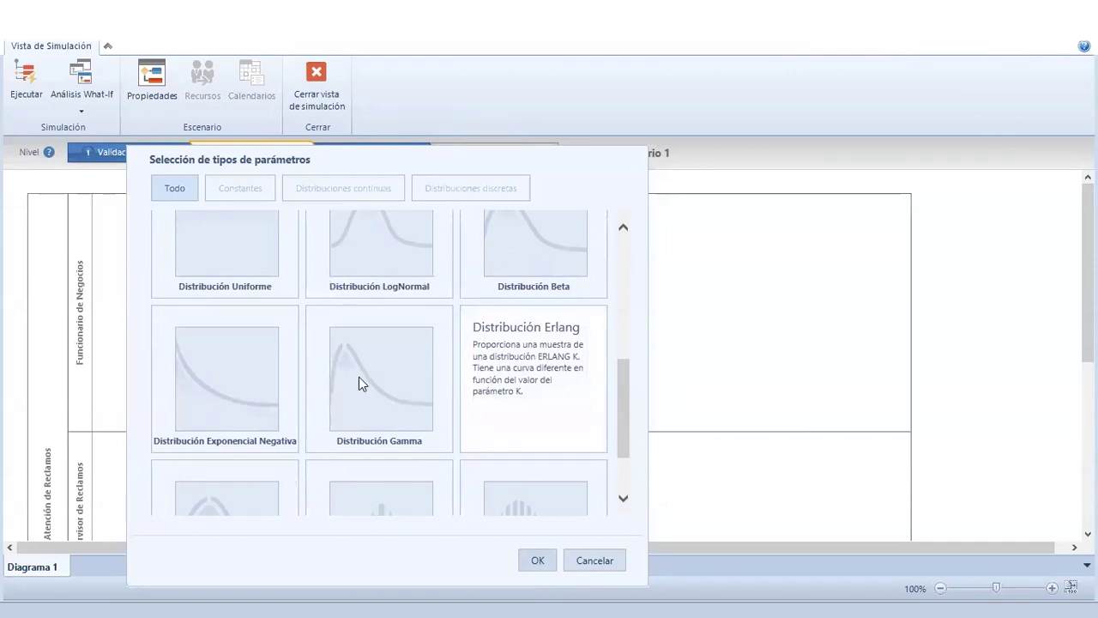
click(538, 561)
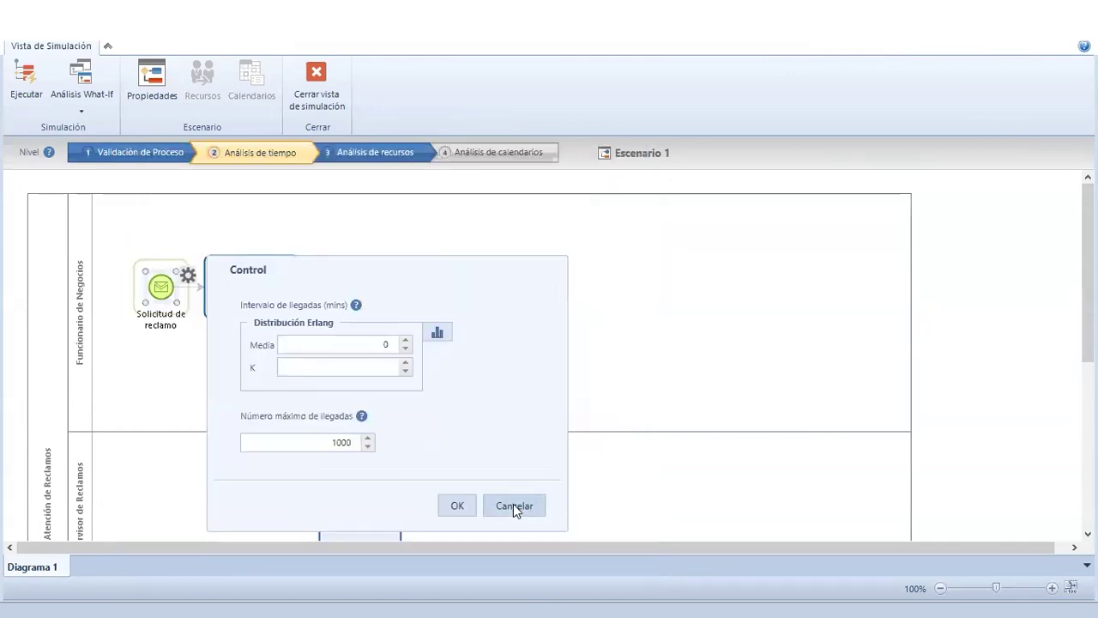
click(514, 506)
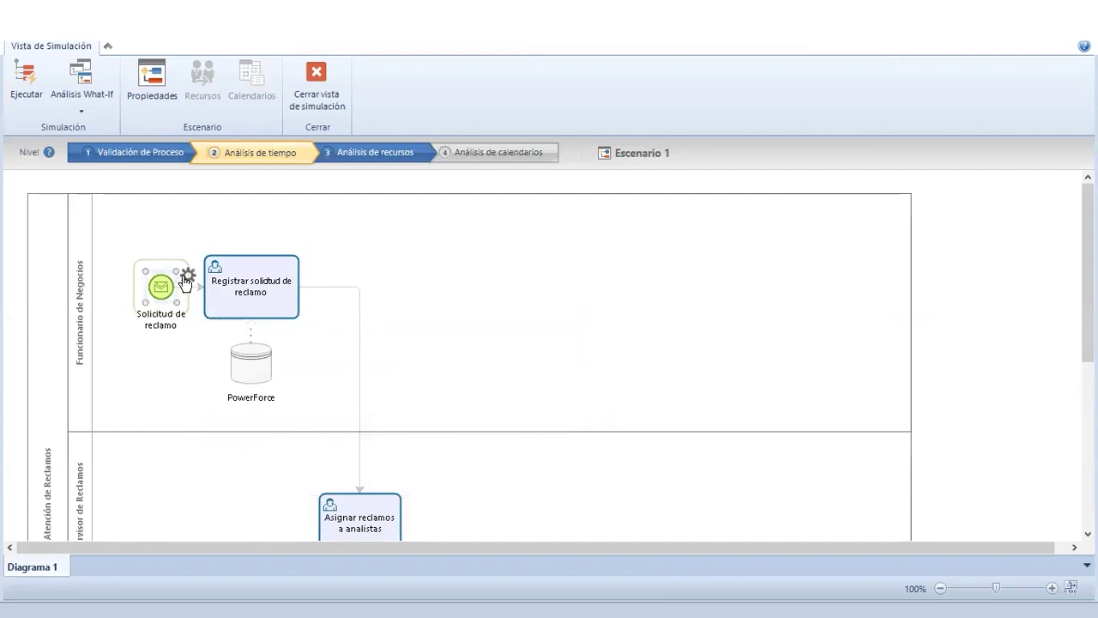
Reopen the Solicitud de reclamo start event's settings and accept an arrival interval of 5 minutes with a maximum of 1000 arrivals.
click(188, 277)
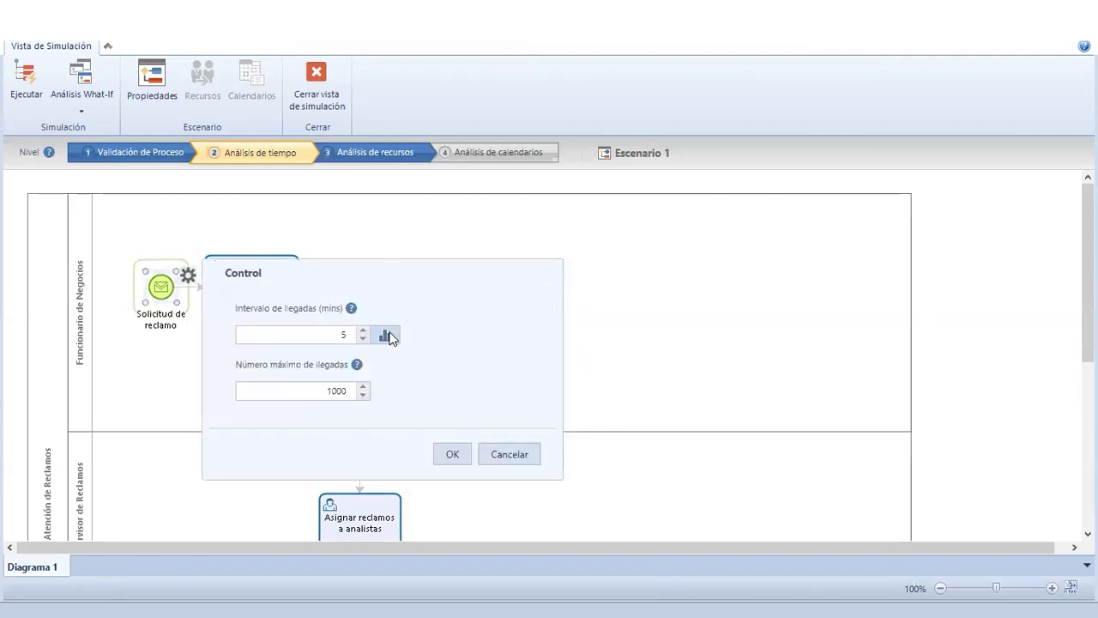
drag(316, 335, 377, 335)
click(290, 341)
click(452, 453)
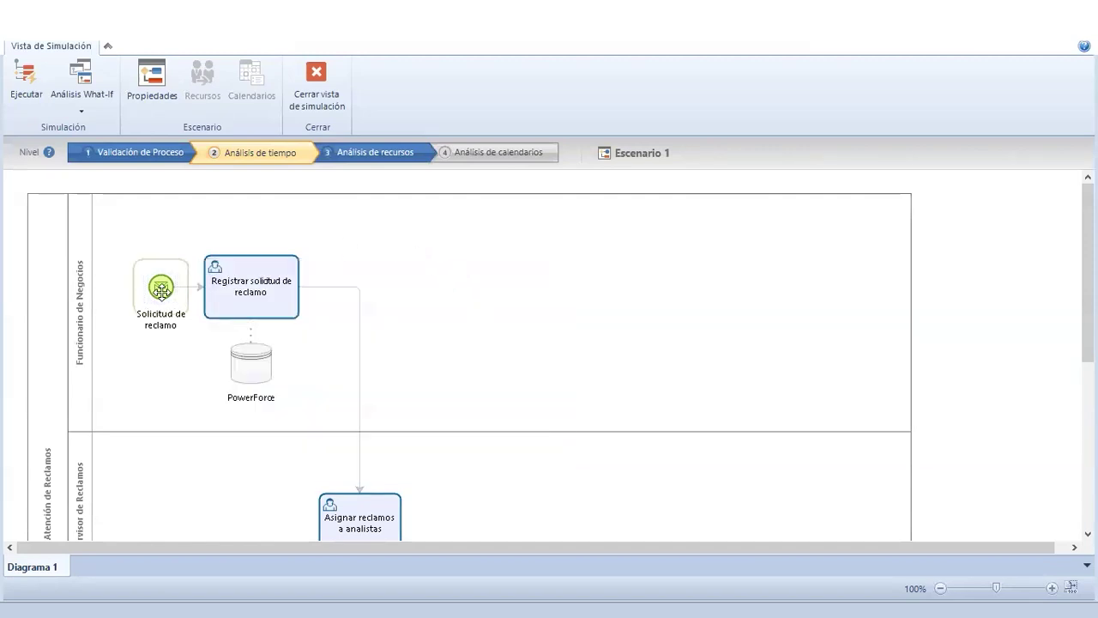
Compare the Registrar solicitud de reclamo activity's options at the Validación de Proceso and Análisis de tiempo levels.
click(251, 296)
scroll(451, 296, down, 3)
scroll(466, 303, up, 3)
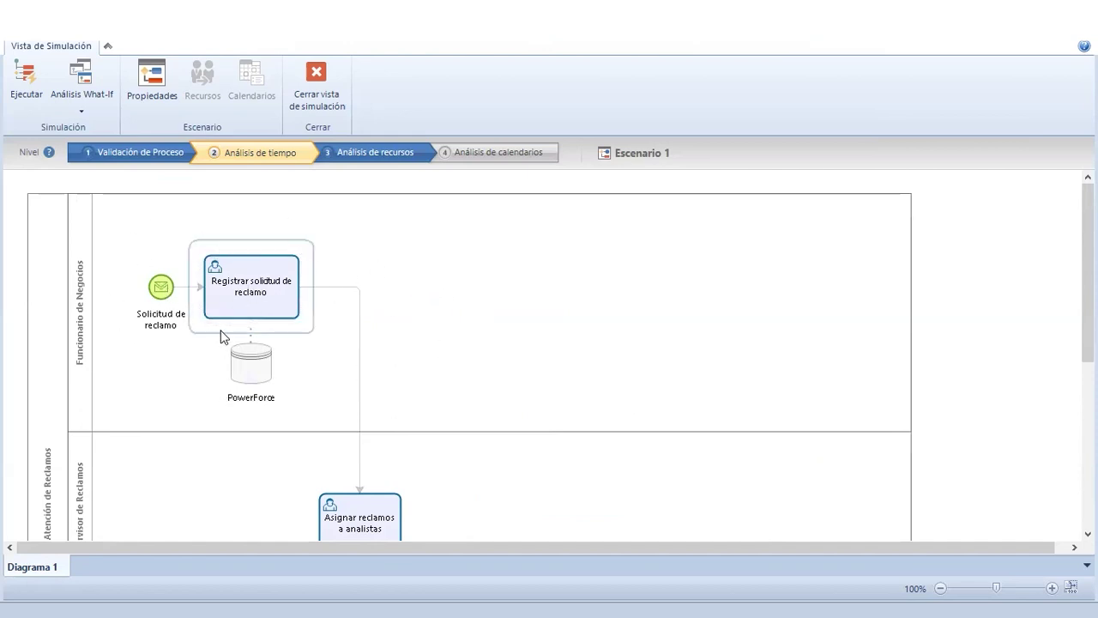
click(265, 290)
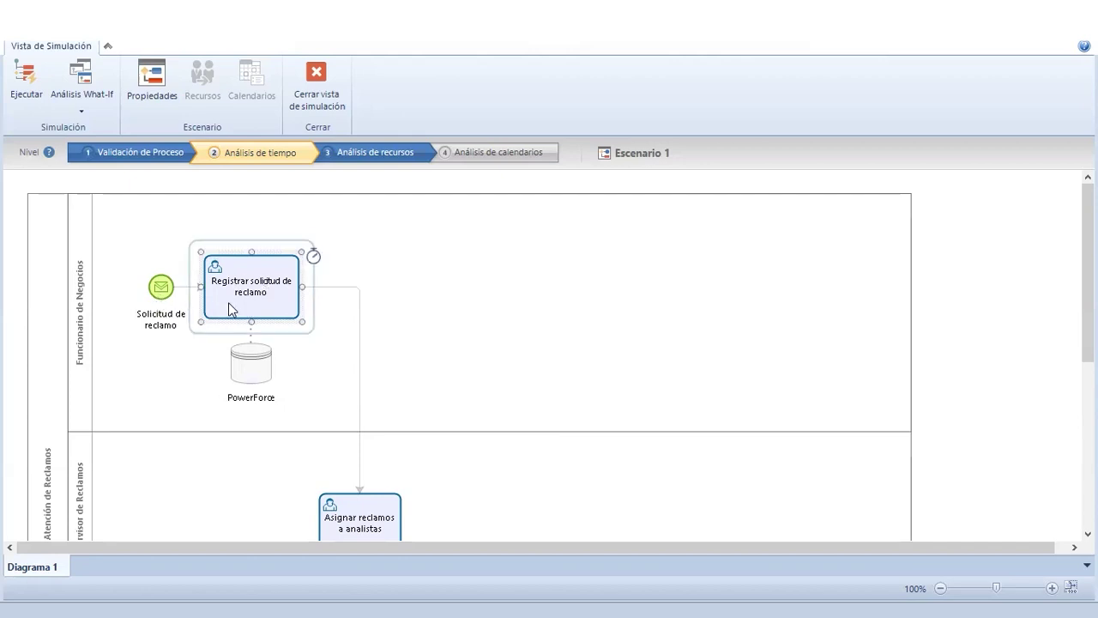
click(166, 162)
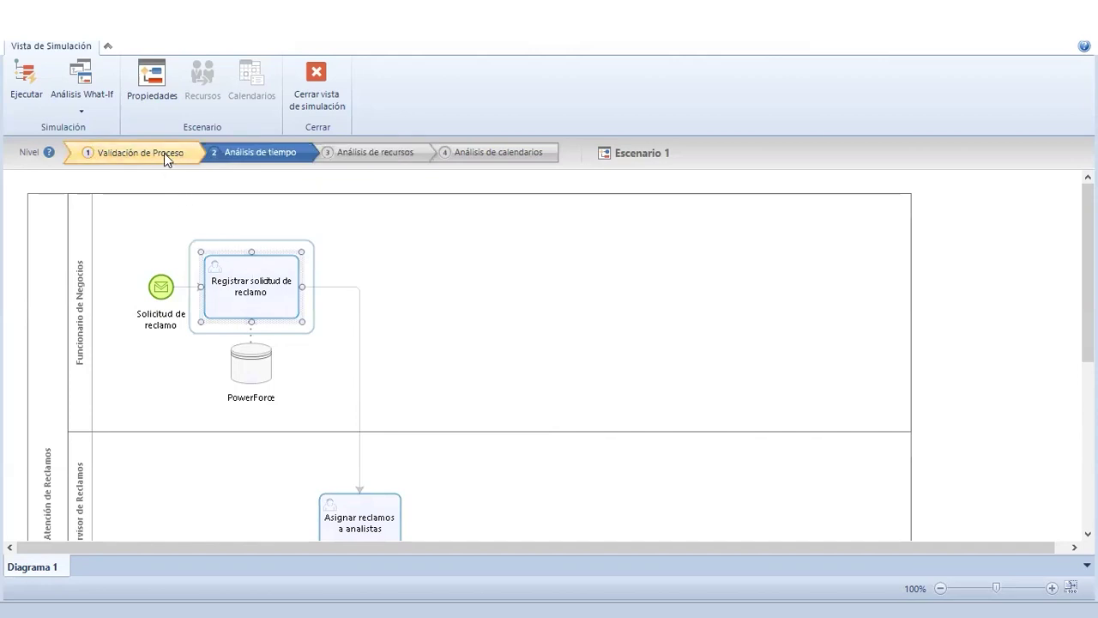
click(259, 153)
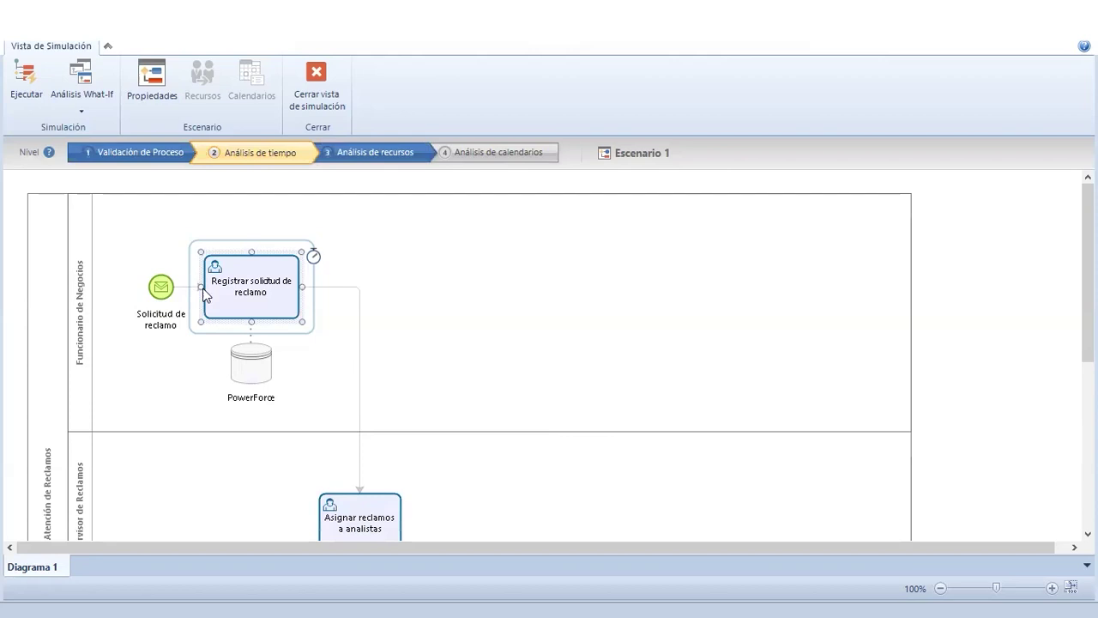
Examine the processing time of the Registrar solicitud de reclamo activity and the constants and distributions available for it, then cancel.
click(315, 259)
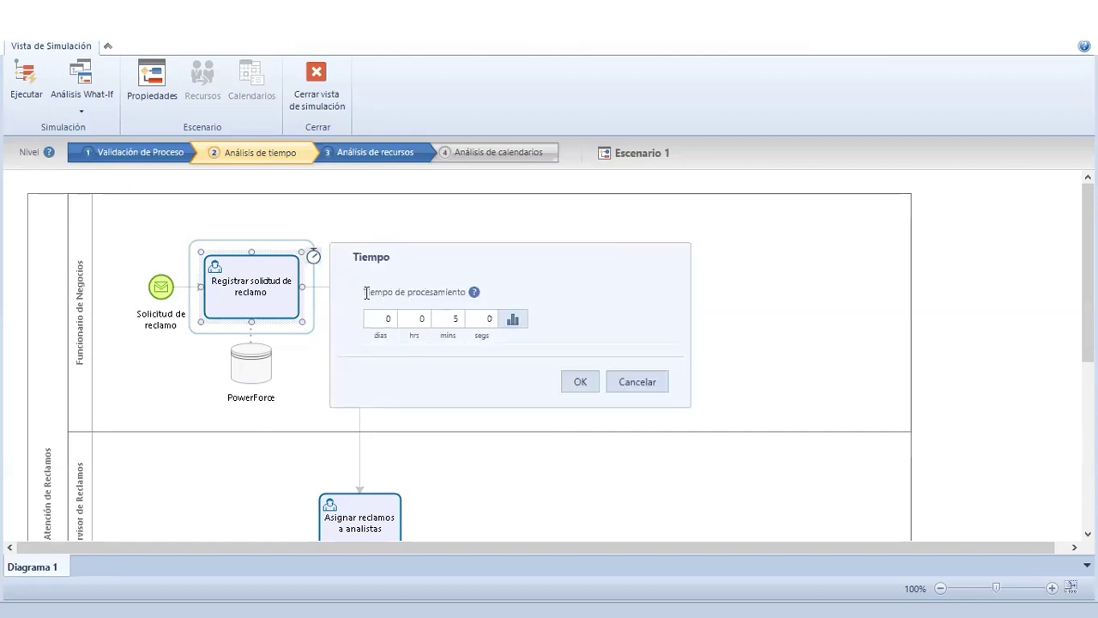
drag(367, 292, 467, 292)
click(466, 290)
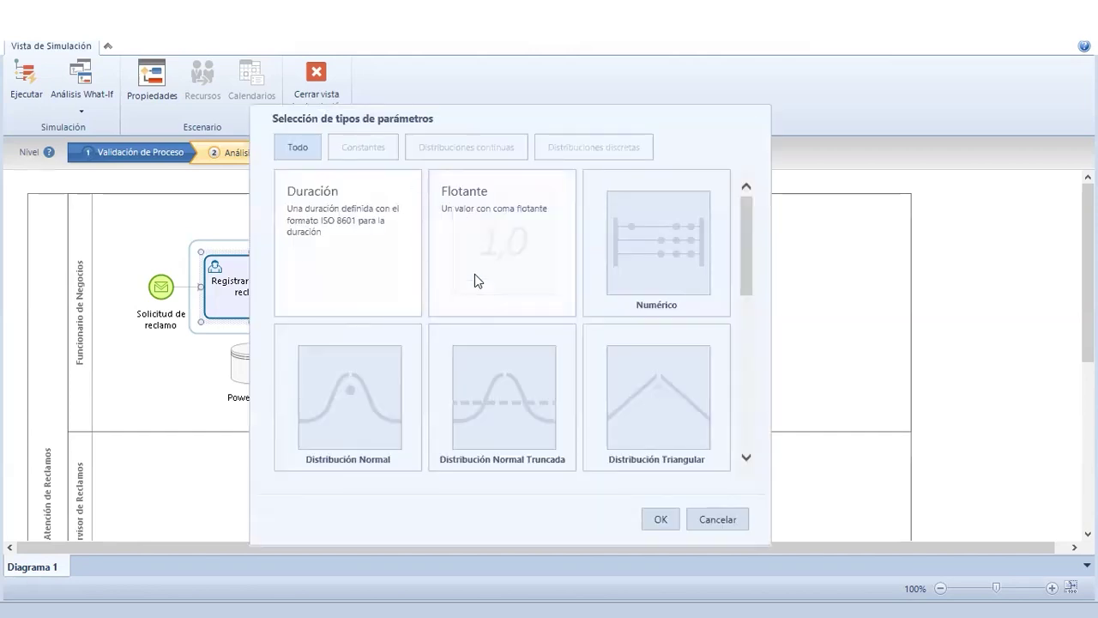
click(365, 148)
click(474, 148)
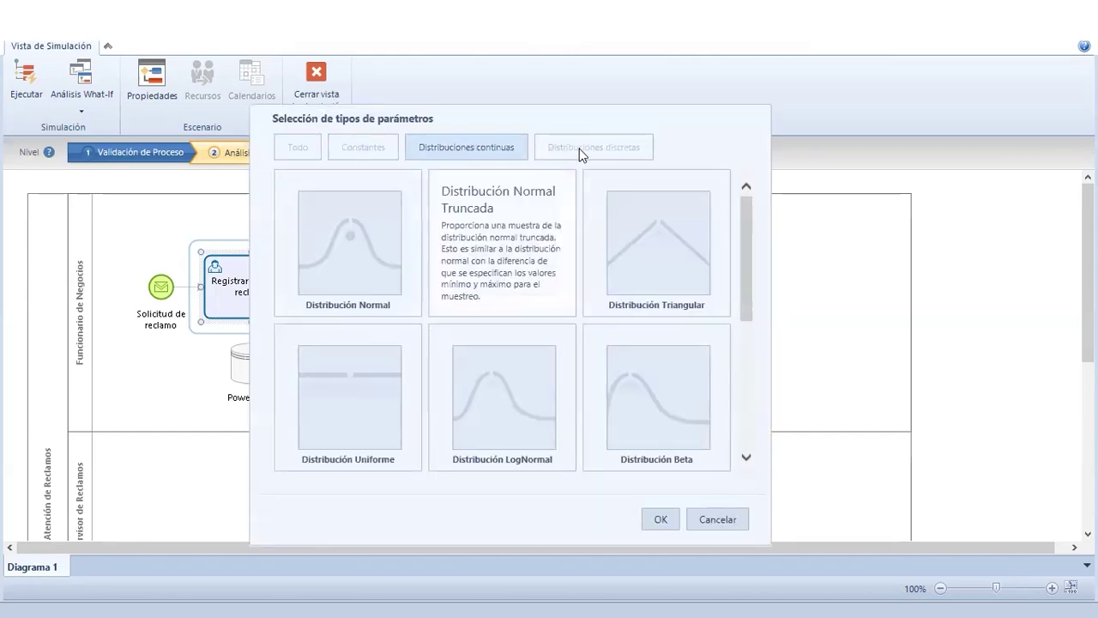
click(291, 153)
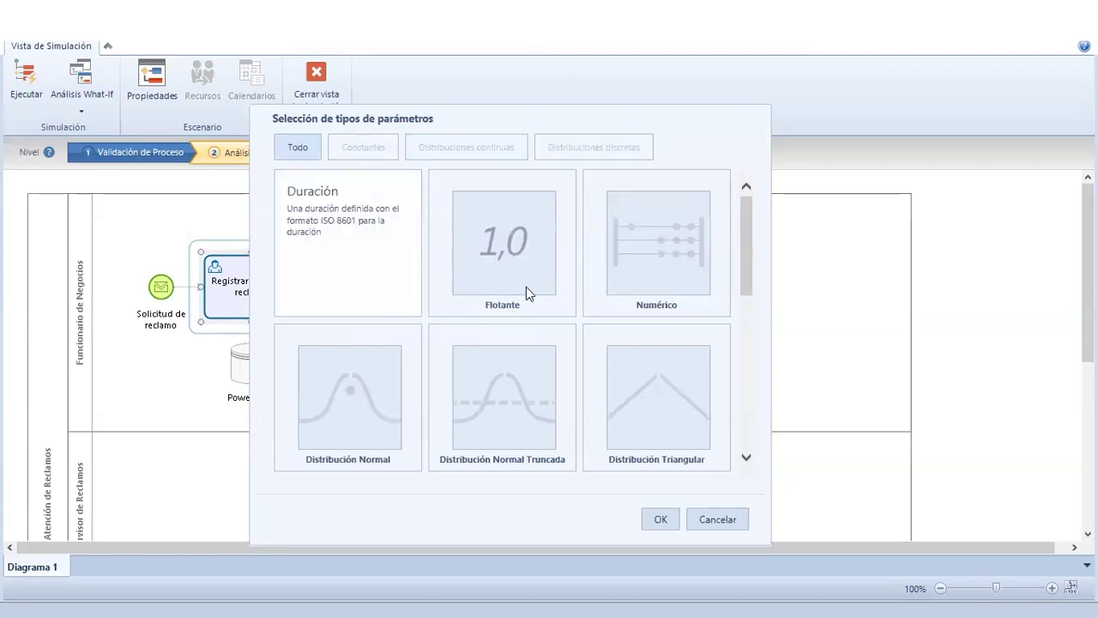
scroll(524, 296, down, 2)
scroll(510, 311, down, 3)
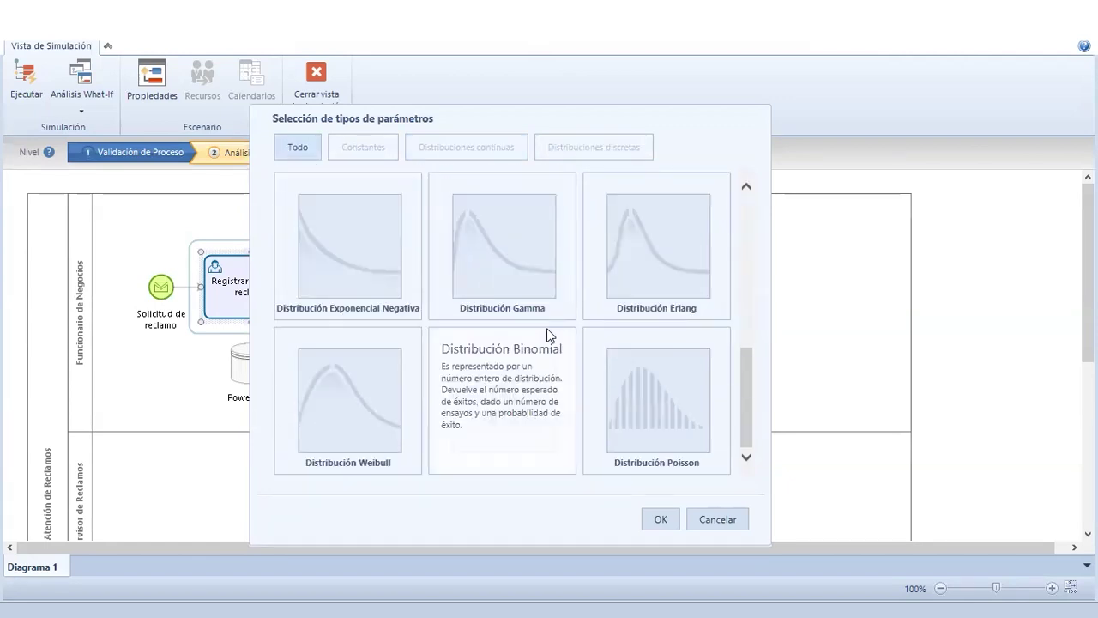
scroll(453, 329, up, 1)
scroll(453, 328, down, 1)
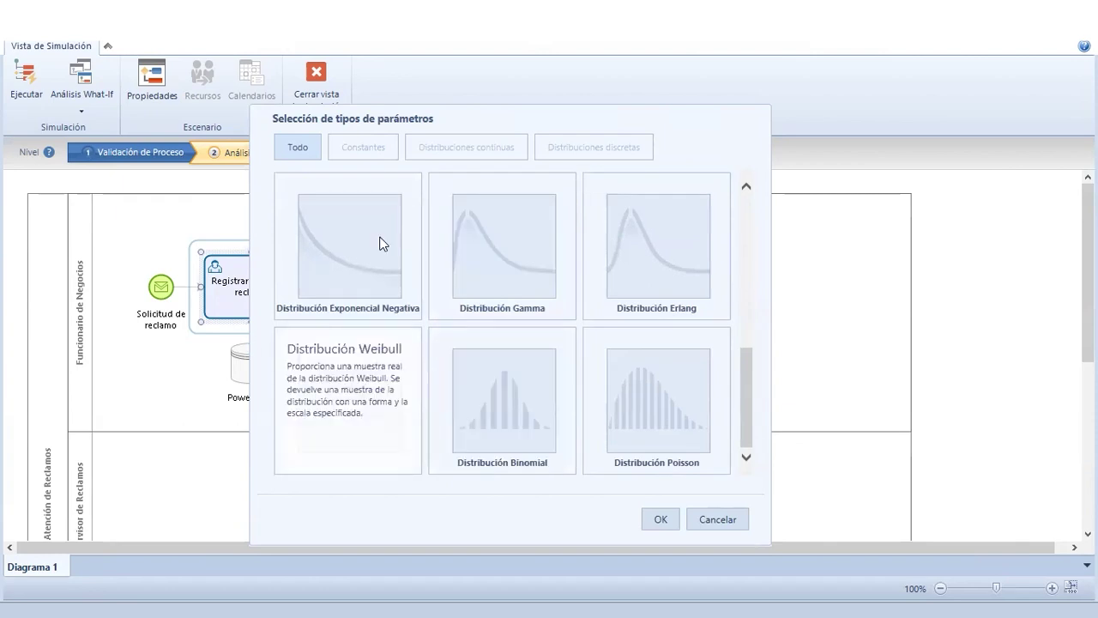
click(660, 520)
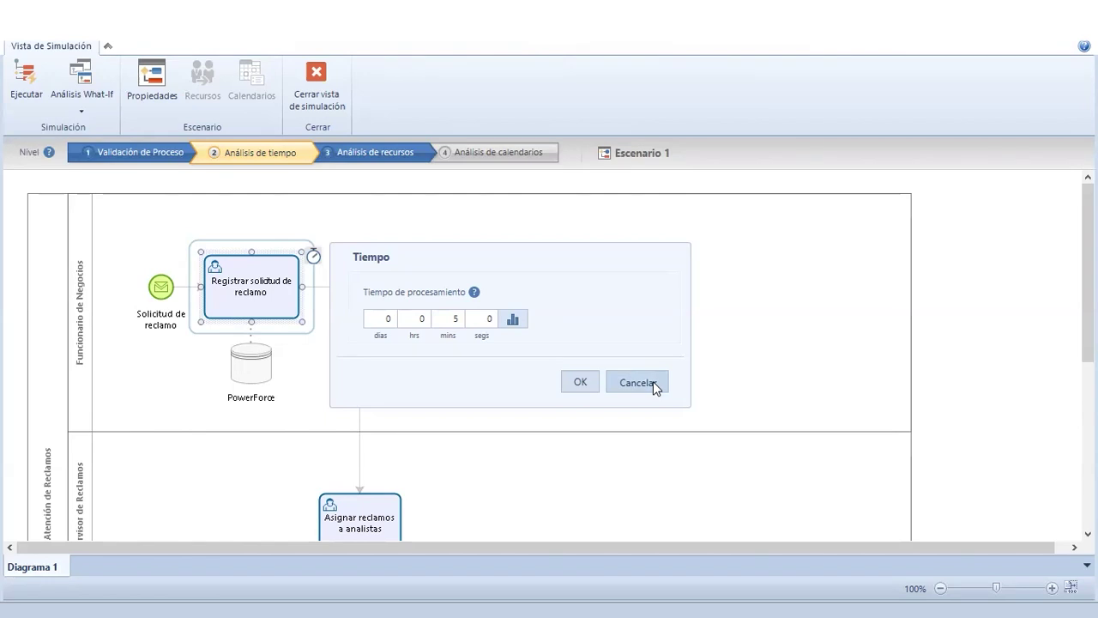
click(653, 381)
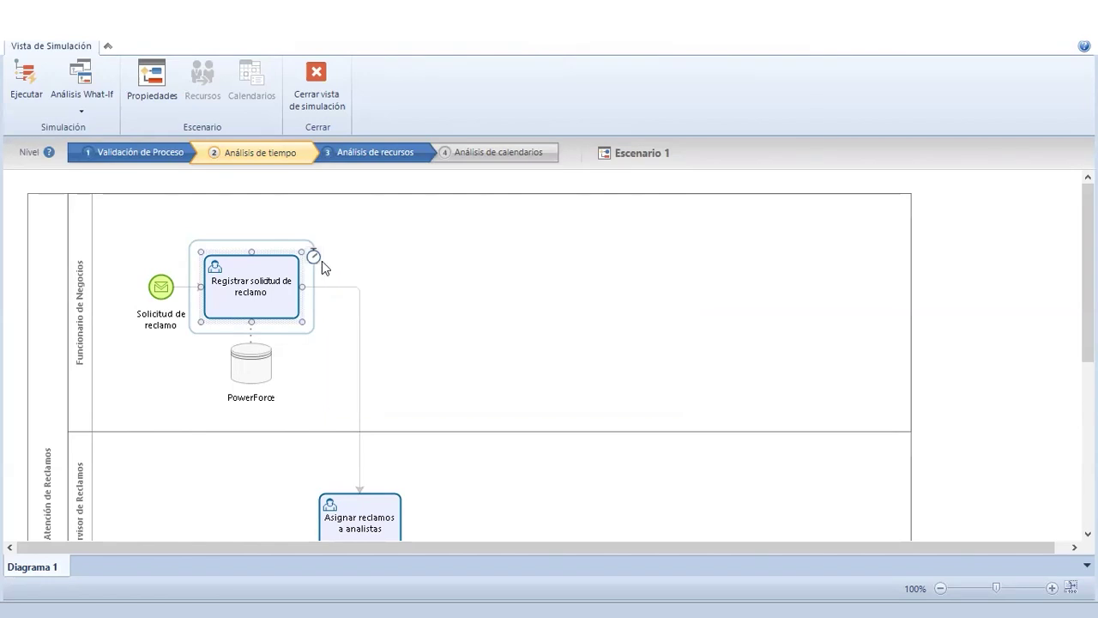
Look again through the processing time's parameter types and return to its time settings without choosing one.
click(519, 316)
scroll(661, 377, down, 2)
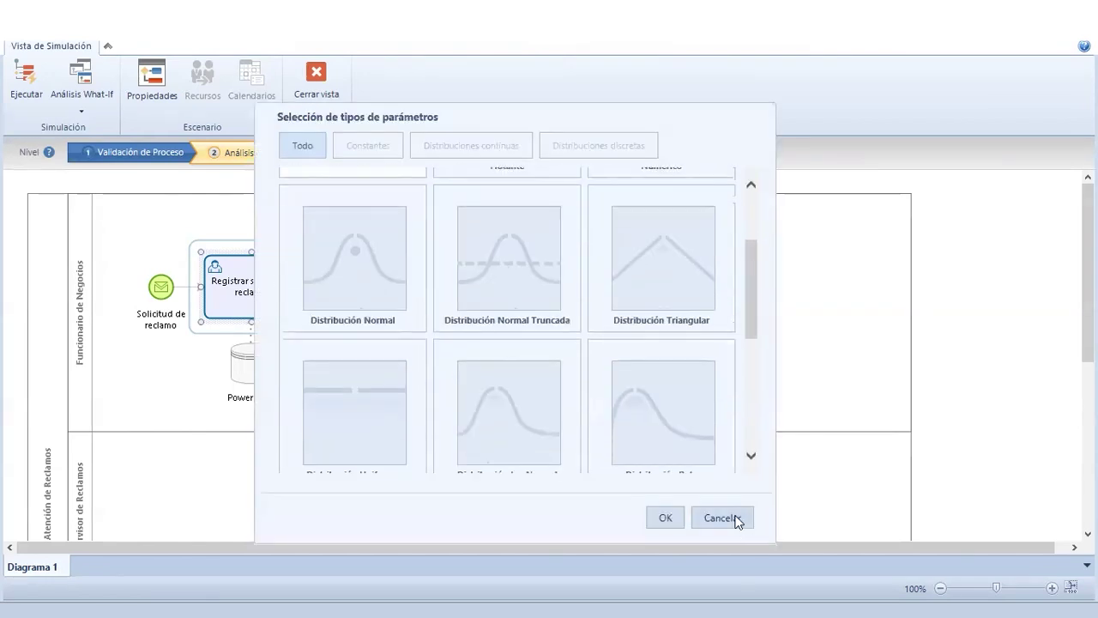
click(734, 518)
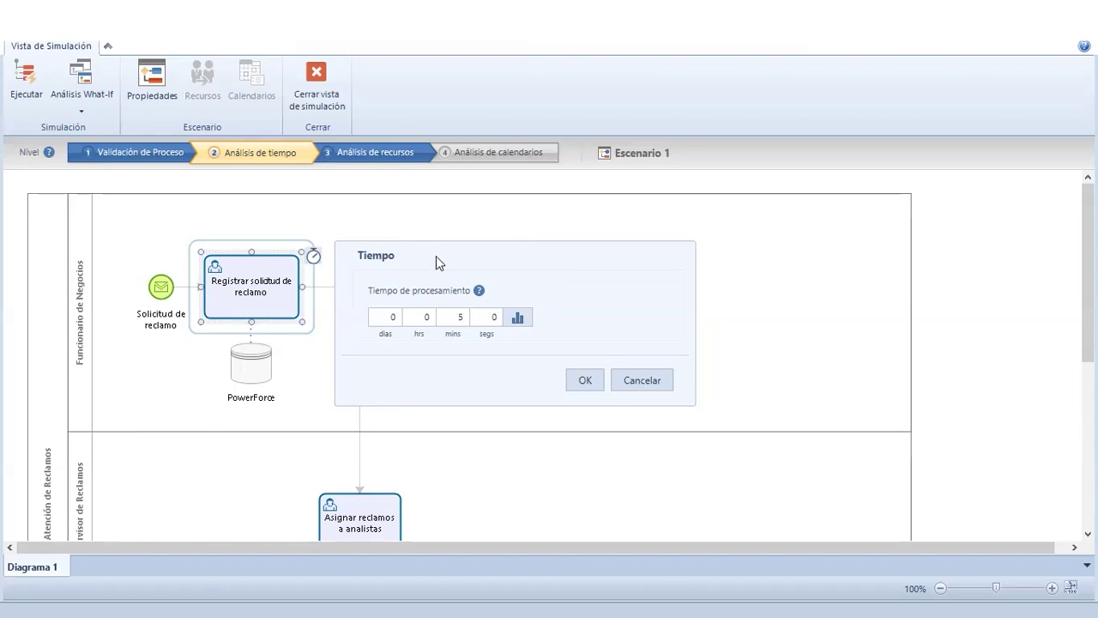
Set the processing time of the Registrar solicitud de reclamo activity to 5 minutes and accept it.
click(585, 382)
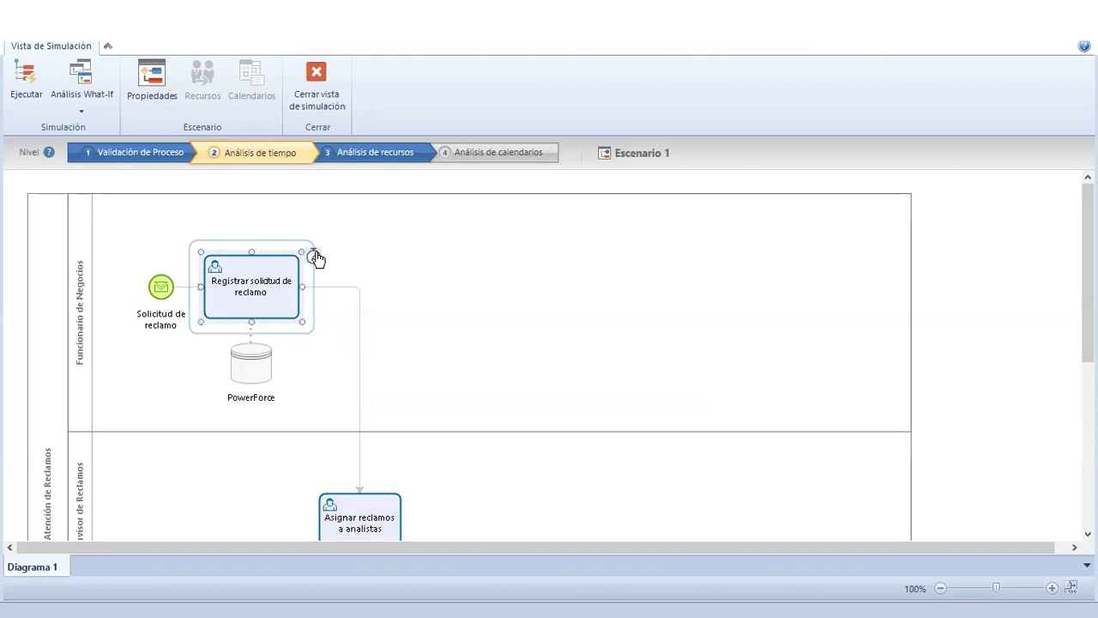
click(314, 256)
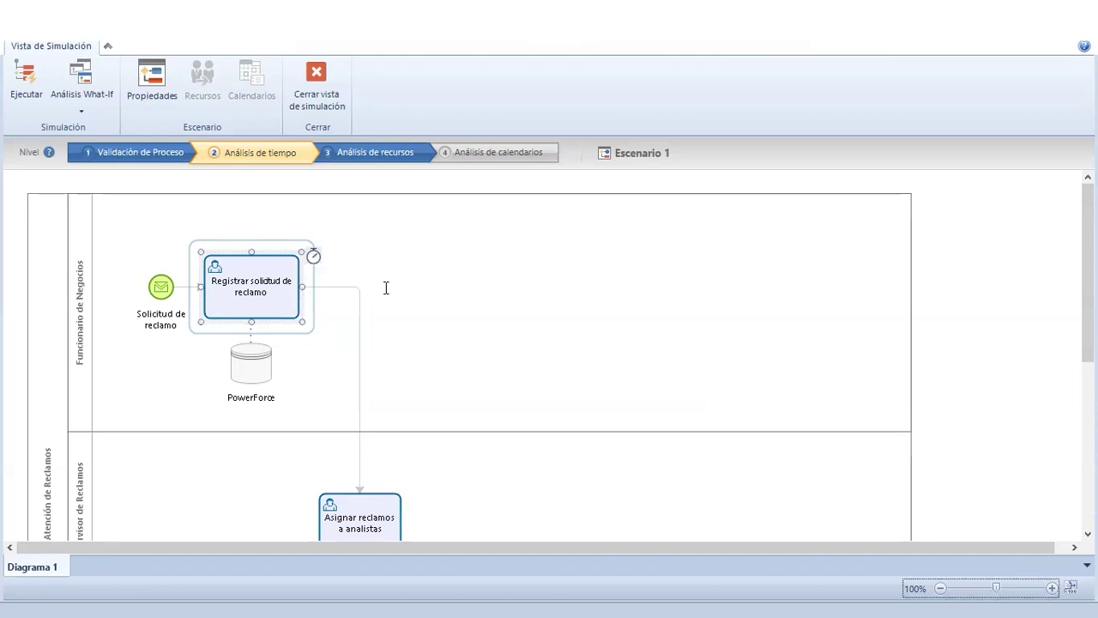
double_click(456, 314)
text(0)
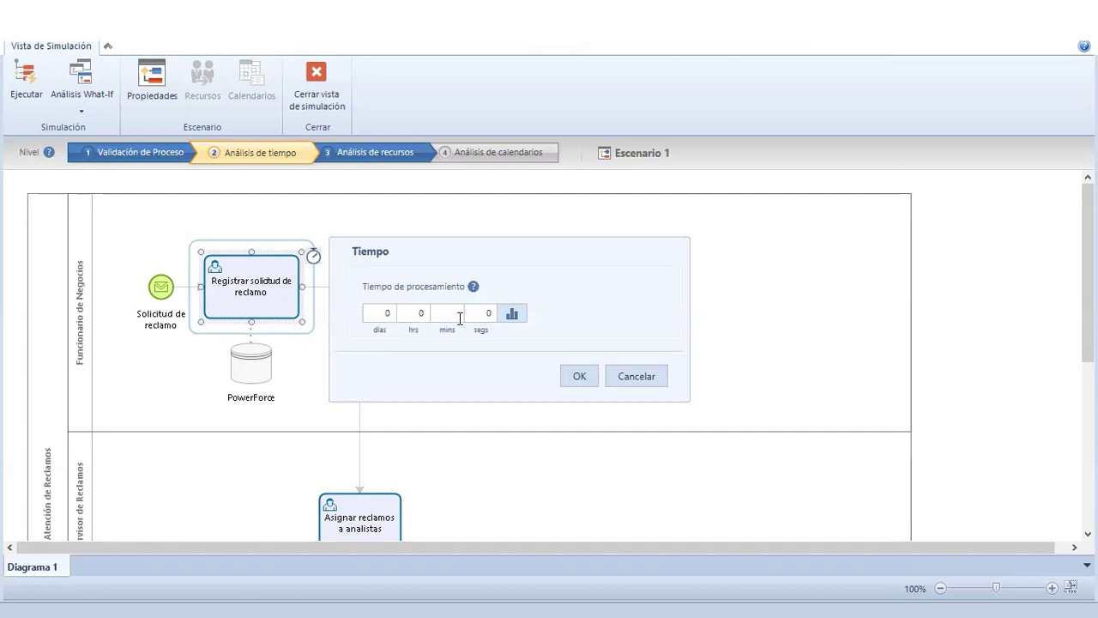
text(5)
click(580, 377)
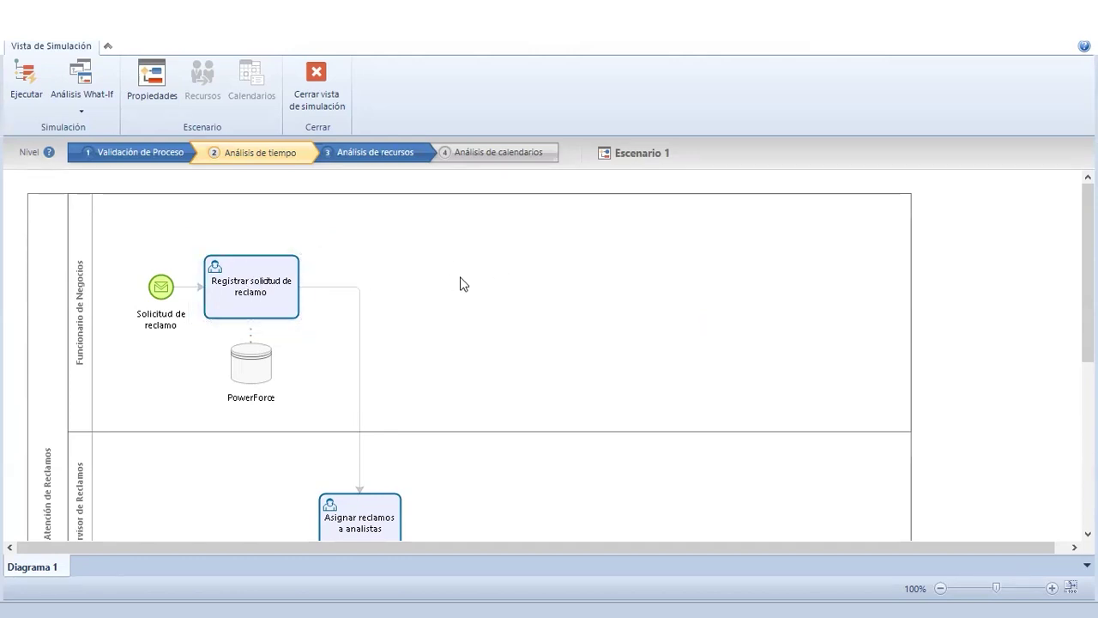
Review the normal distribution set as processing time for the Asignar reclamos a analistas activity and accept it as is.
scroll(412, 360, down, 1)
click(417, 400)
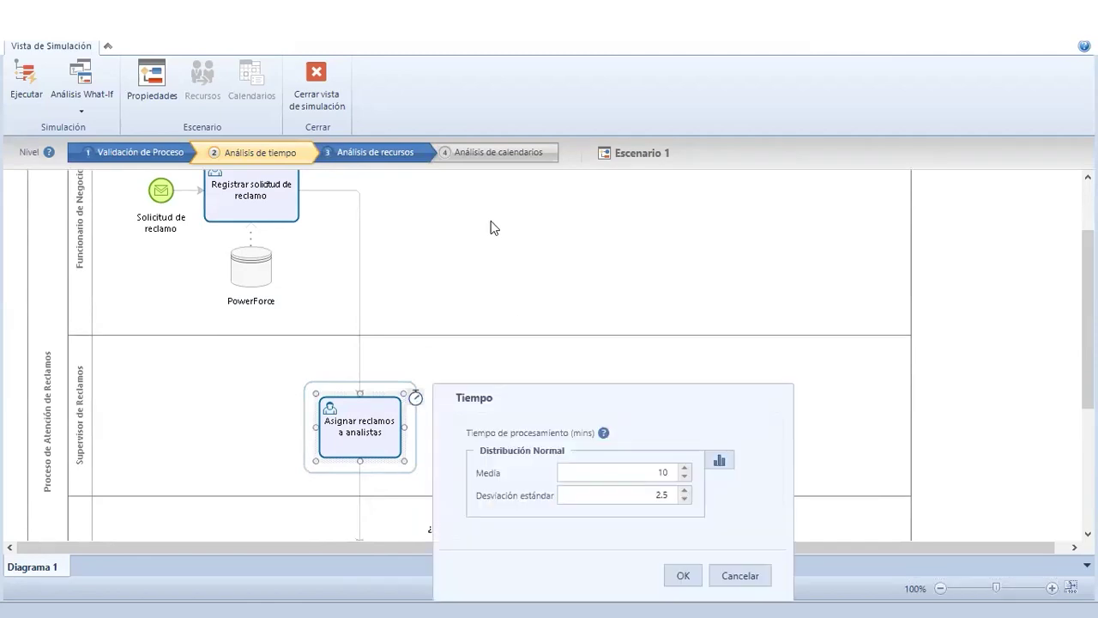
drag(534, 399, 460, 242)
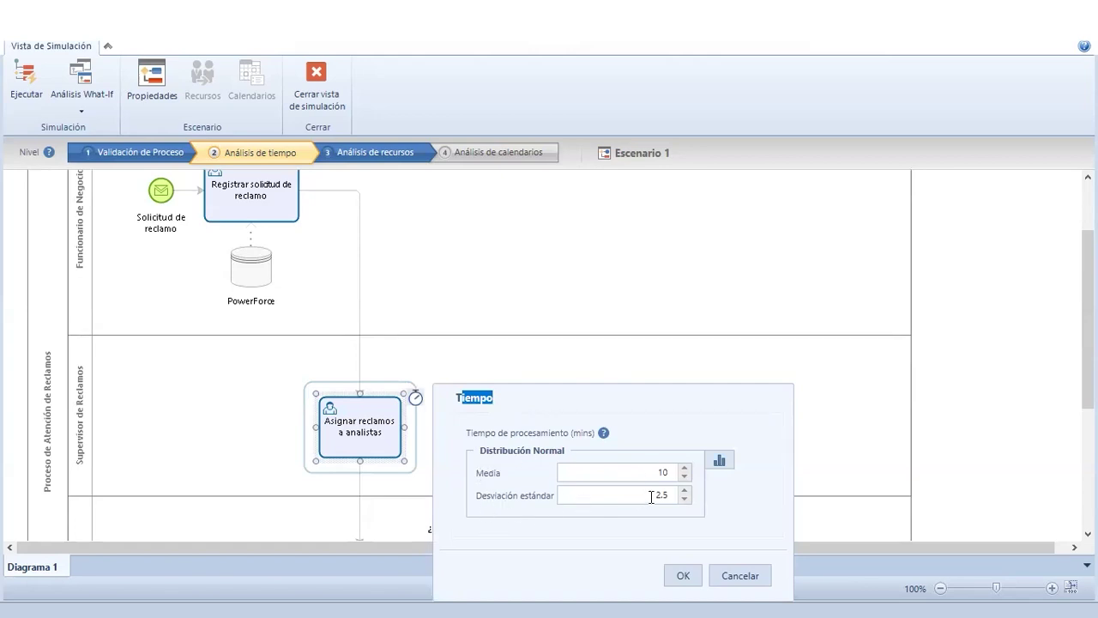
click(683, 575)
Review the processing times of the Analizar solicitud de reclamo and Notificar reclamo no procede activities.
scroll(579, 323, down, 3)
click(366, 393)
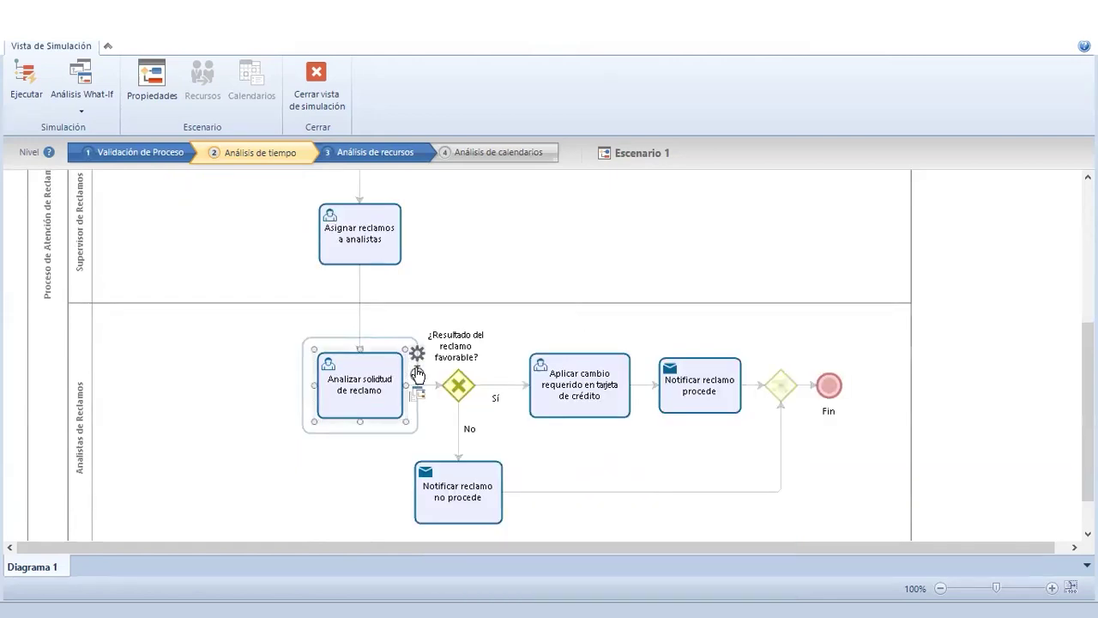
click(379, 231)
click(360, 387)
click(418, 375)
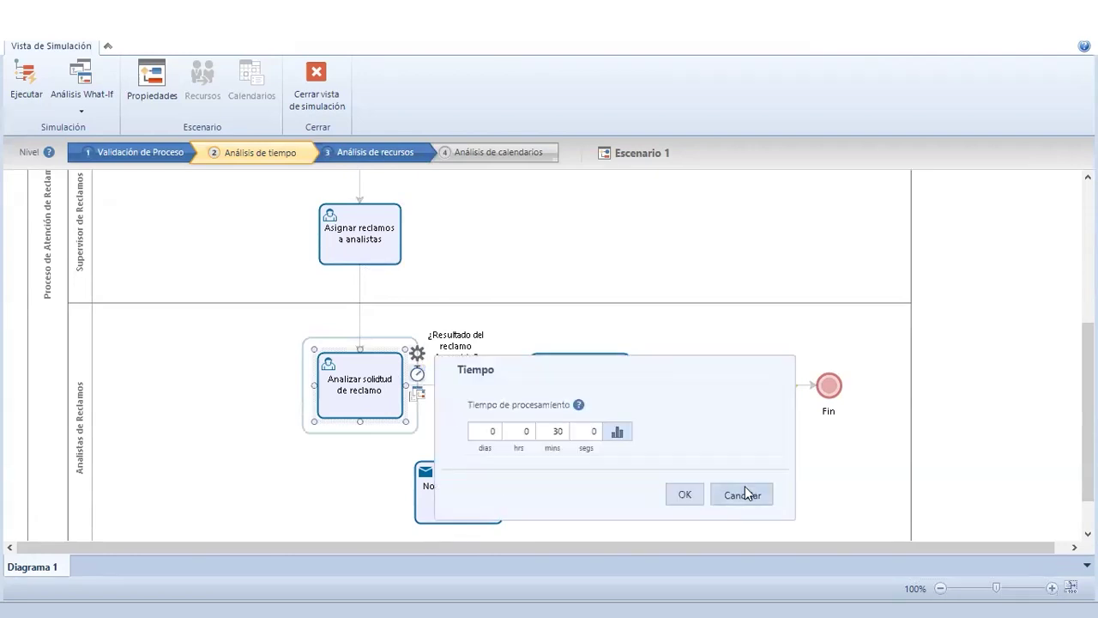
click(471, 497)
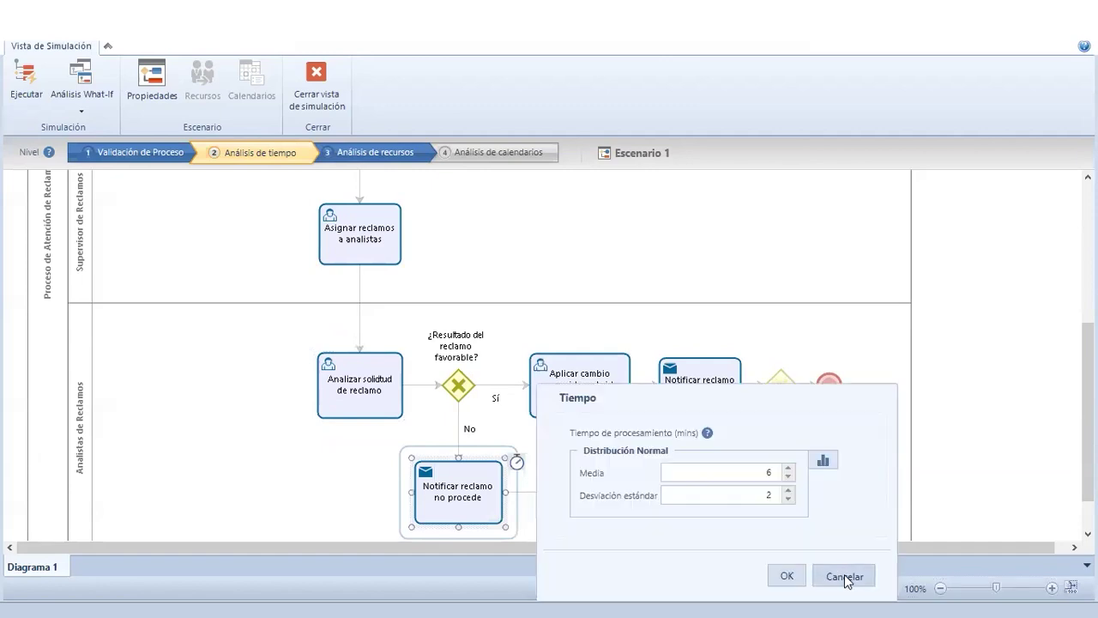
Review the processing times of Aplicar cambio requerido en tarjeta de crédito and Notificar reclamo procede, accepting both as they are.
click(621, 370)
click(644, 355)
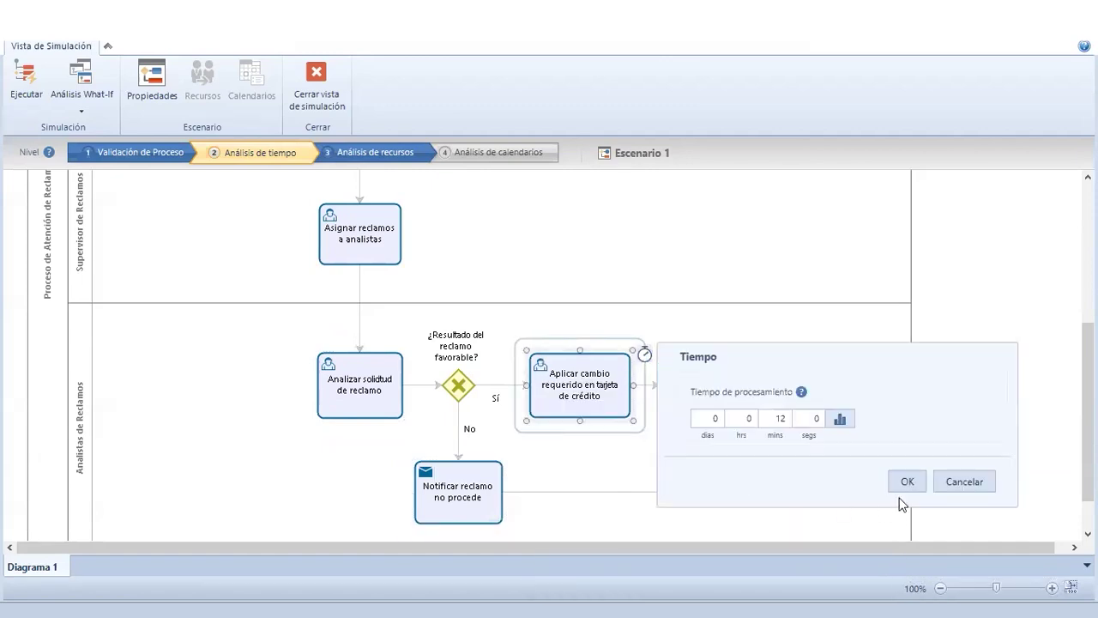
click(902, 483)
click(707, 396)
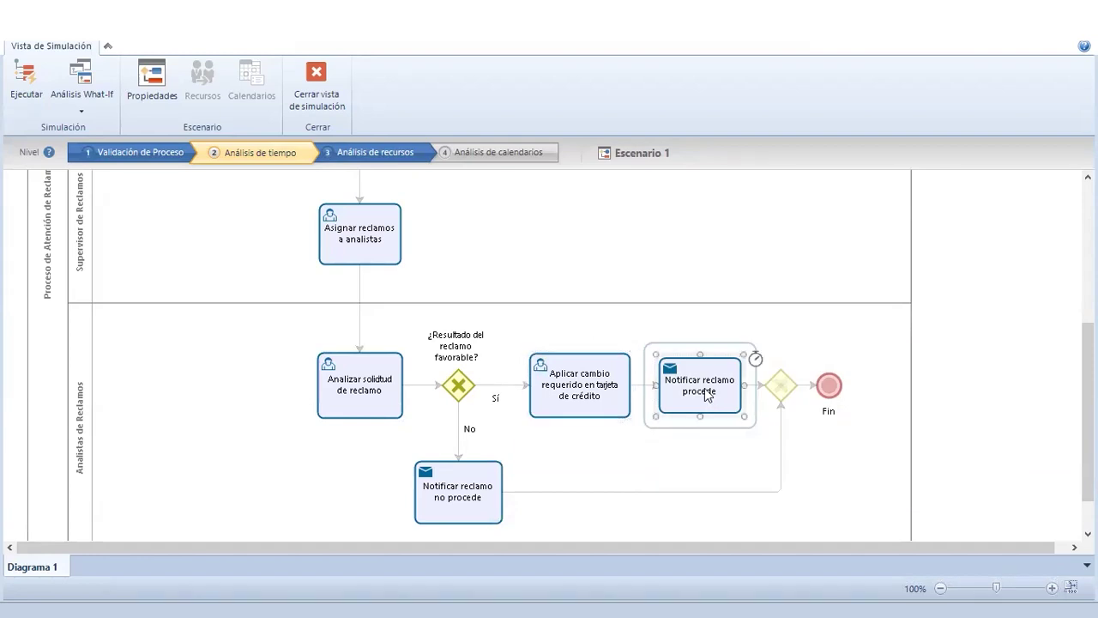
click(758, 358)
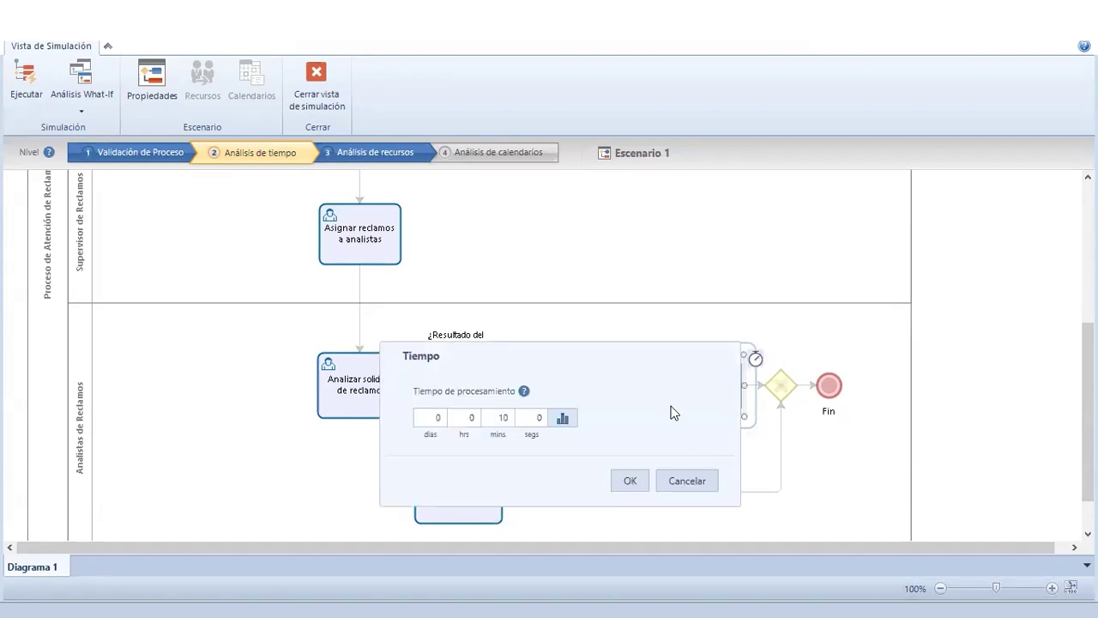
click(632, 480)
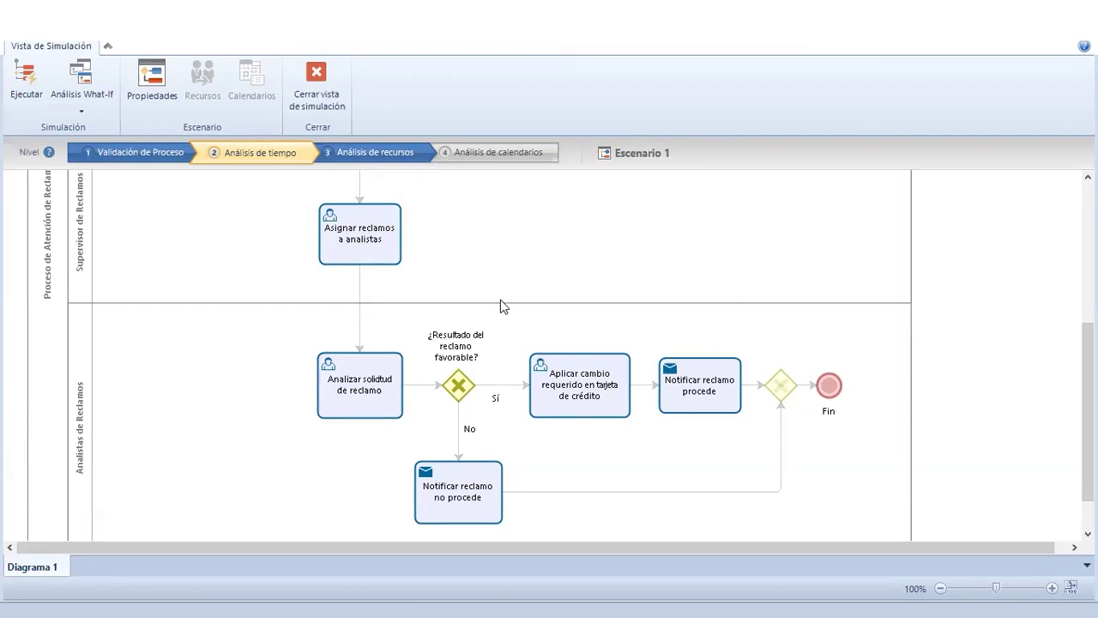
Recheck the arrival settings of the Solicitud de reclamo start event and cancel without changing them.
scroll(528, 268, up, 2)
scroll(532, 275, up, 4)
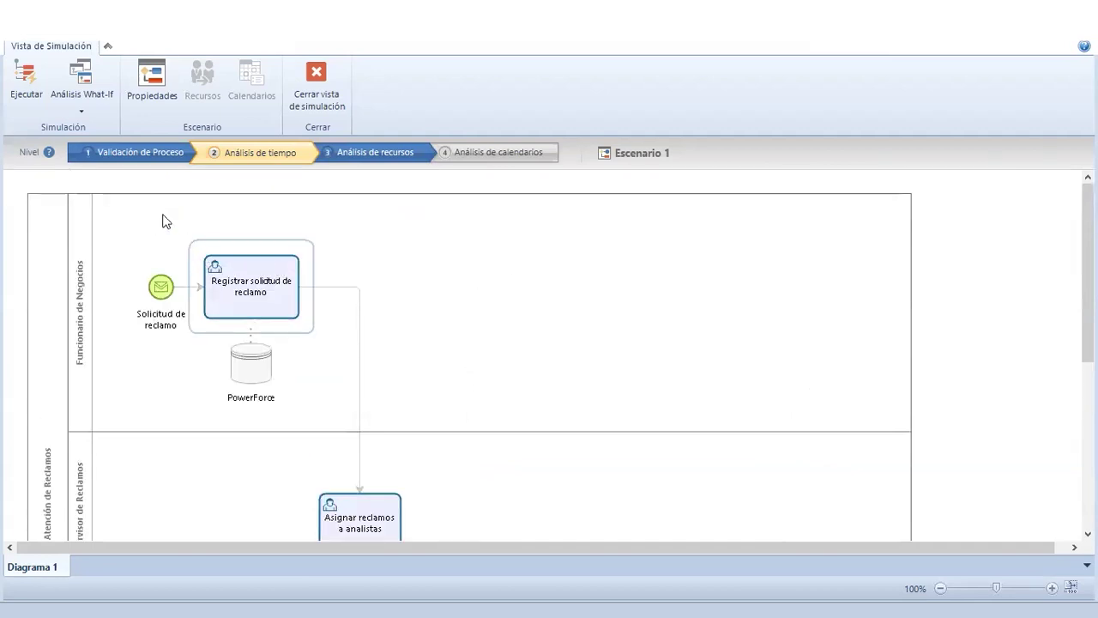
mouse_move(170, 294)
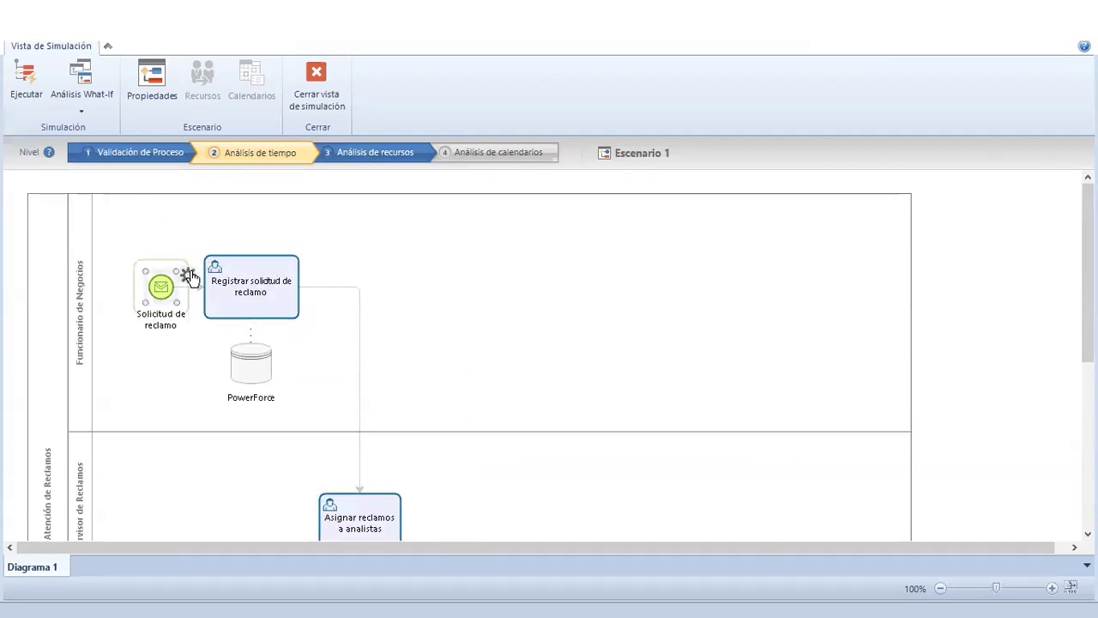
click(188, 275)
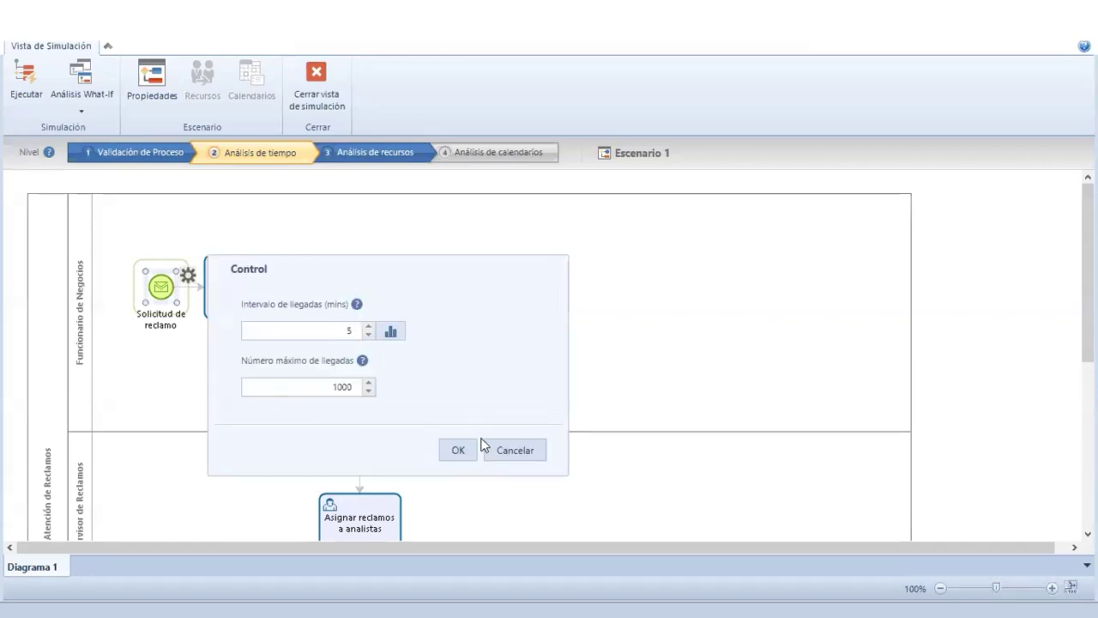
click(509, 450)
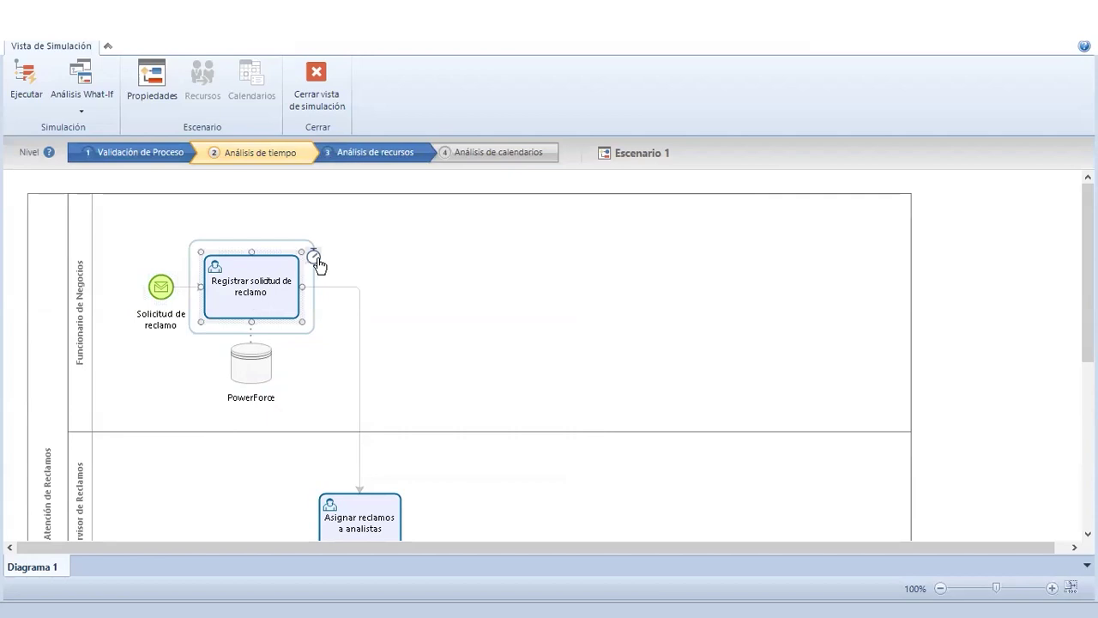
click(414, 245)
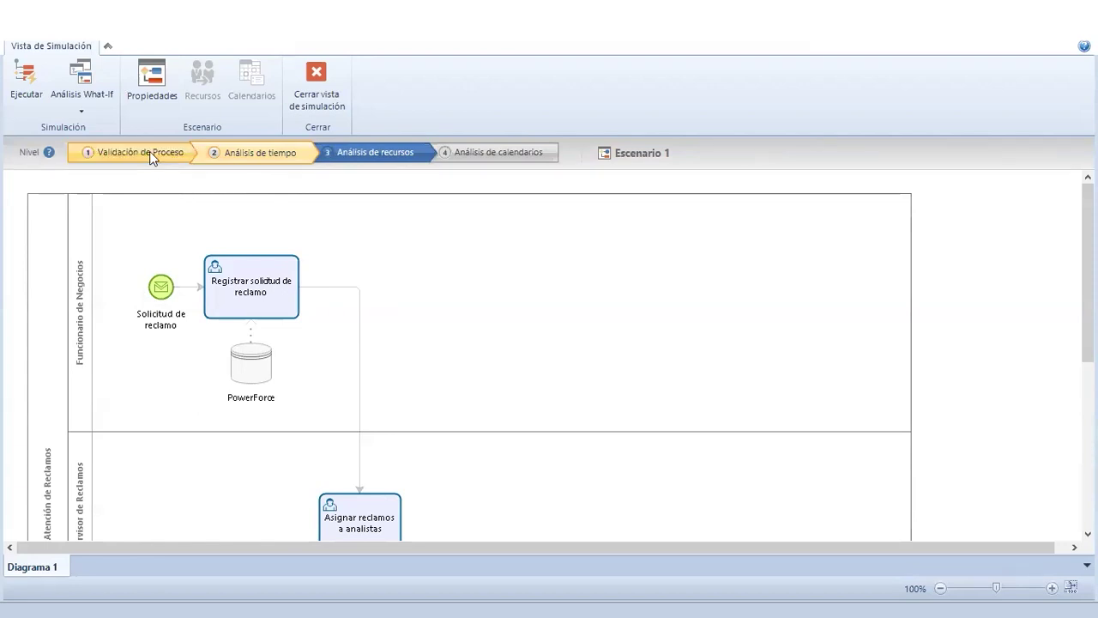
Compare the diagram at the Validación de Proceso level with the Análisis de tiempo level.
click(202, 157)
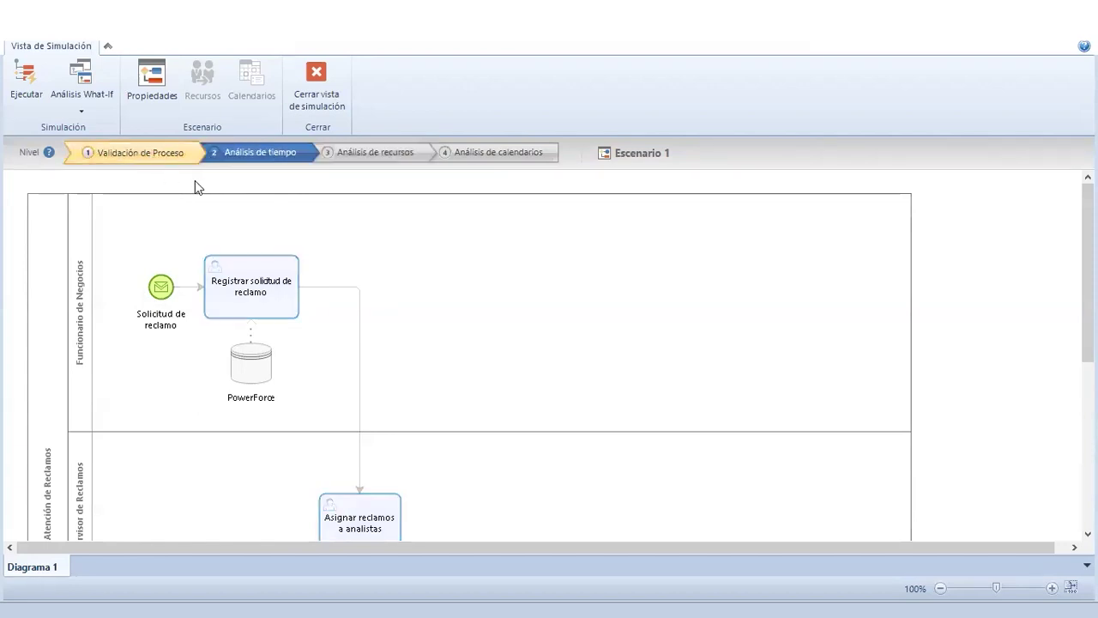
click(240, 159)
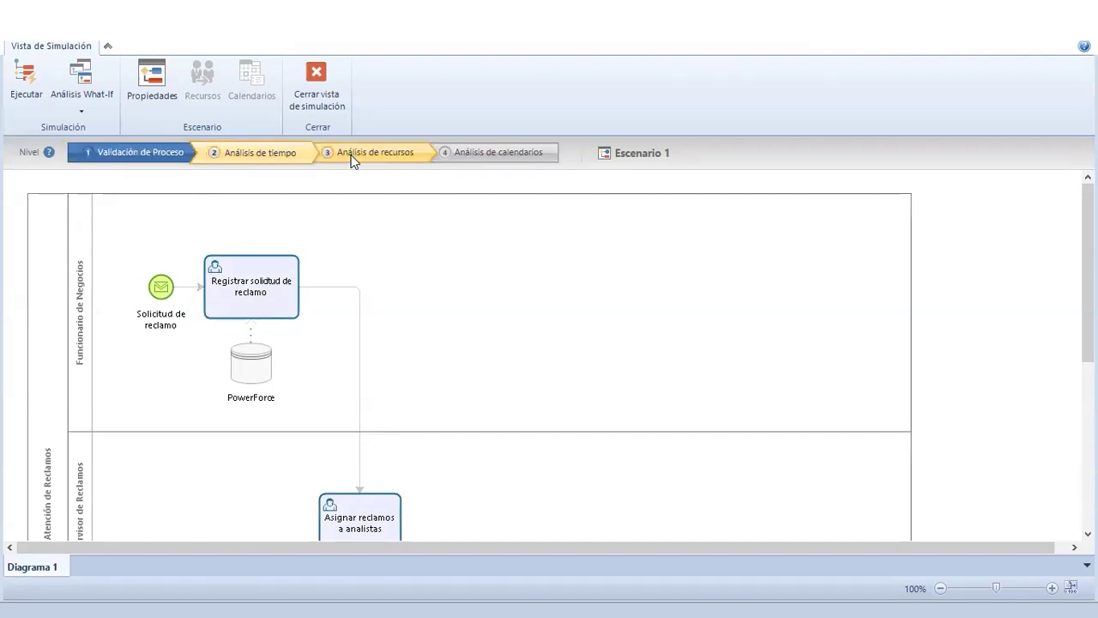
double_click(351, 156)
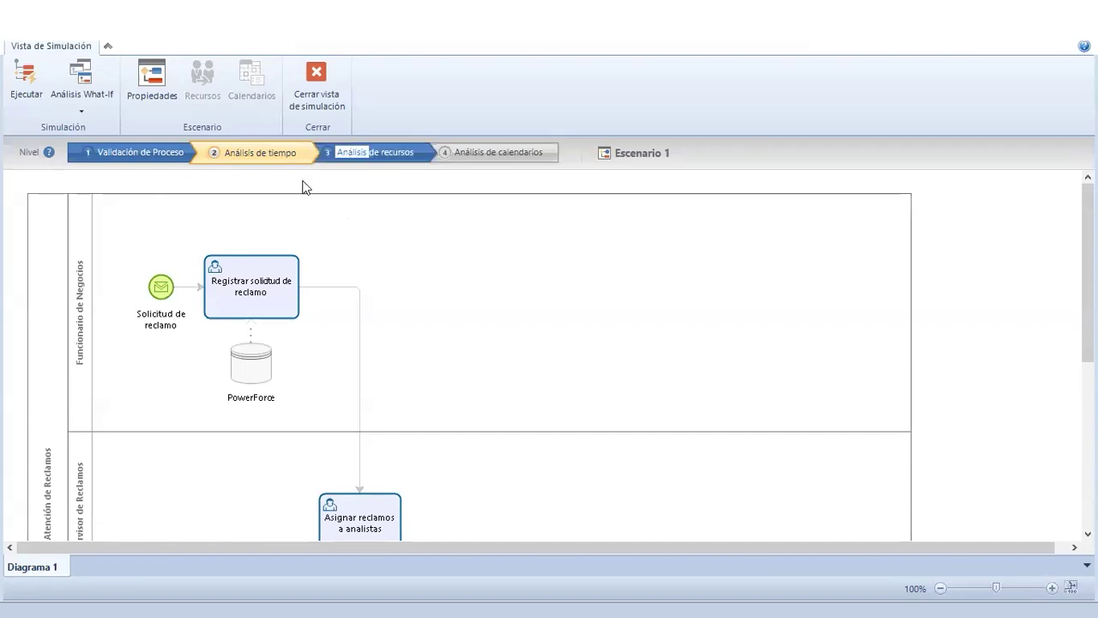
Review the duration, time unit and currency in the Escenario 1 properties and close them without changes.
click(153, 86)
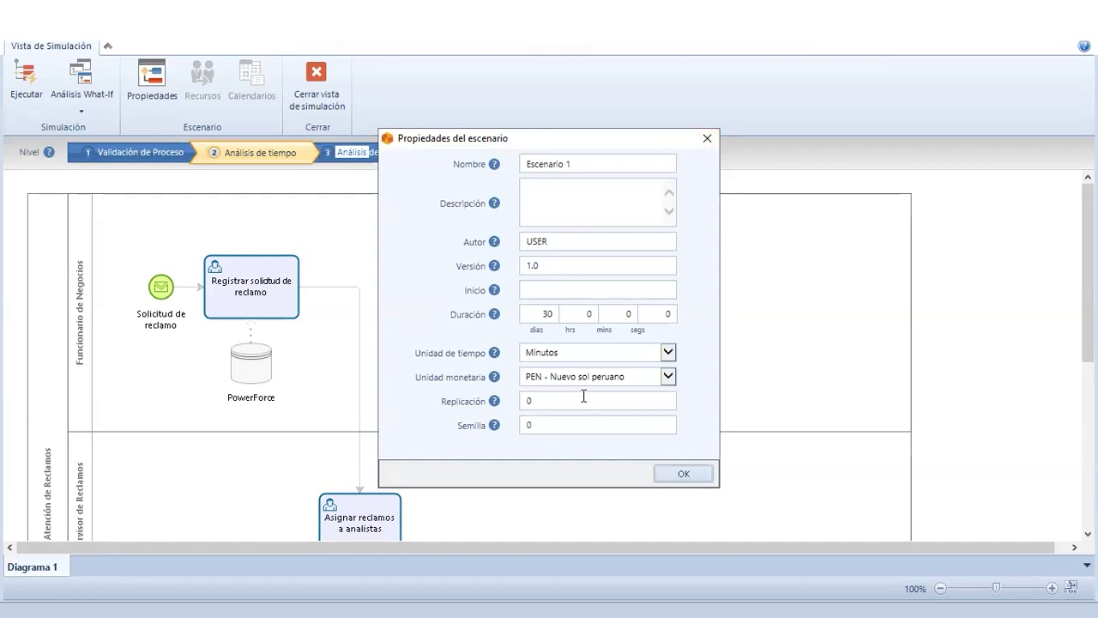
click(705, 139)
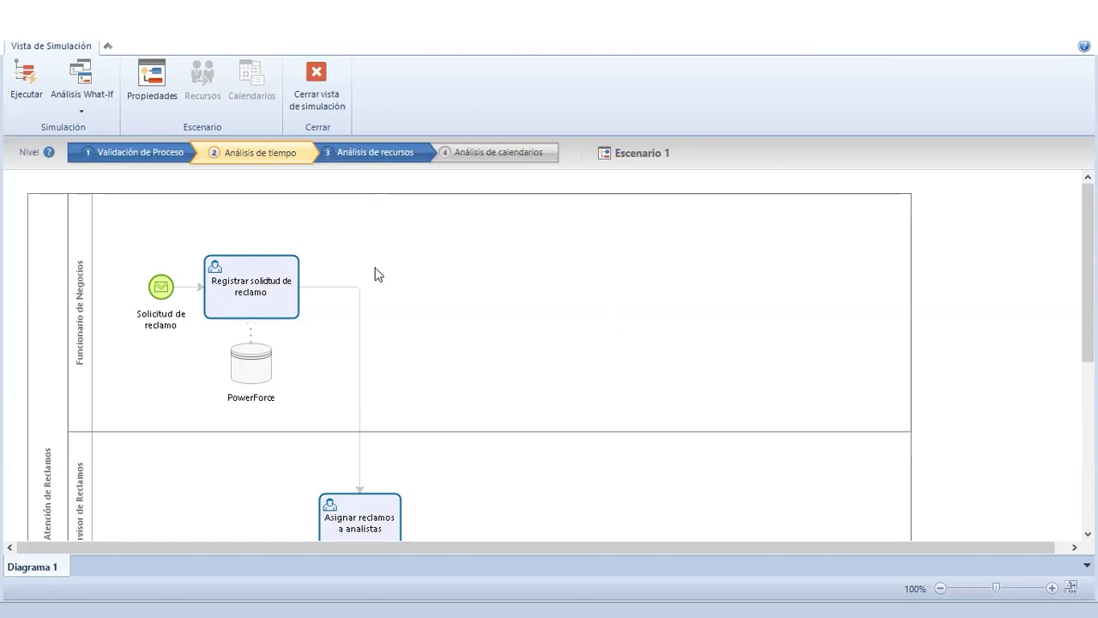
click(164, 86)
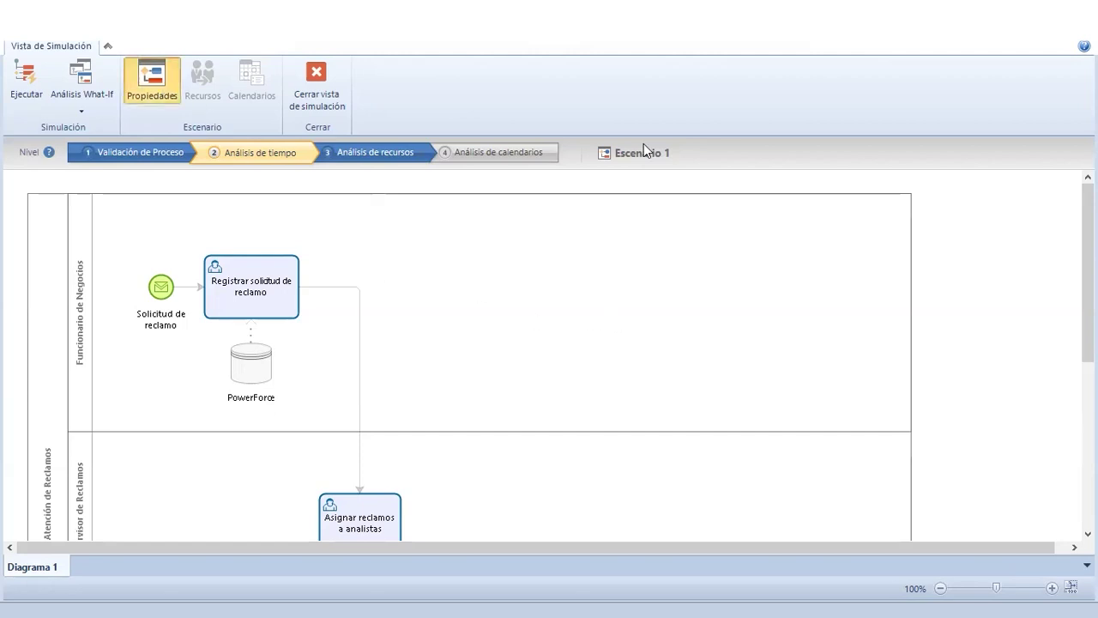
click(700, 135)
Advance the simulation to the Análisis de recursos level and check the start event's arrival settings there without changing them.
click(354, 154)
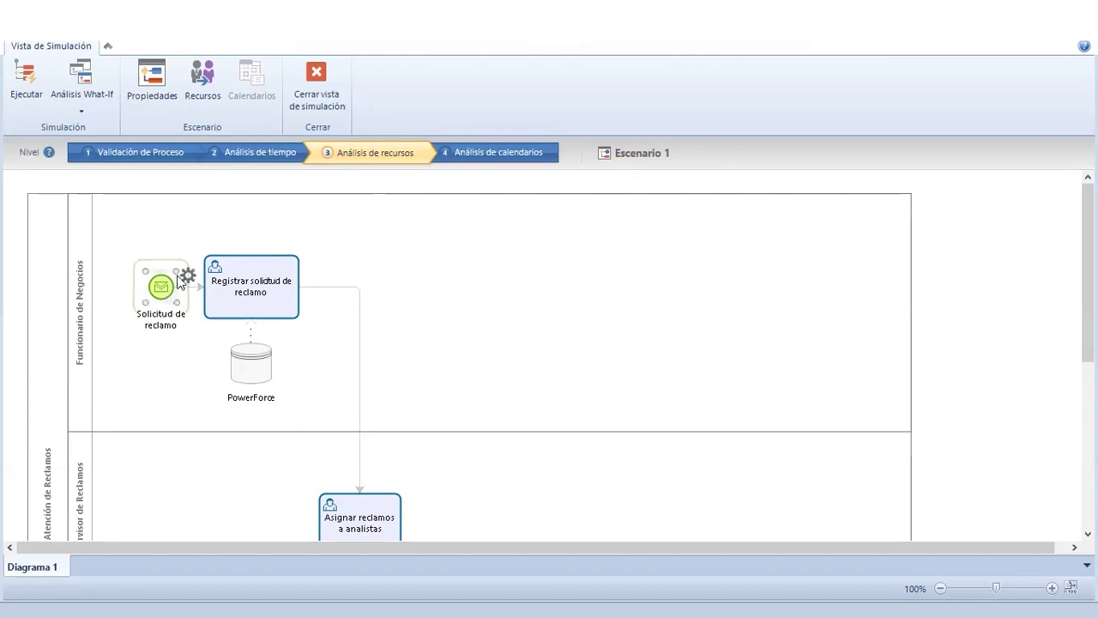
click(187, 274)
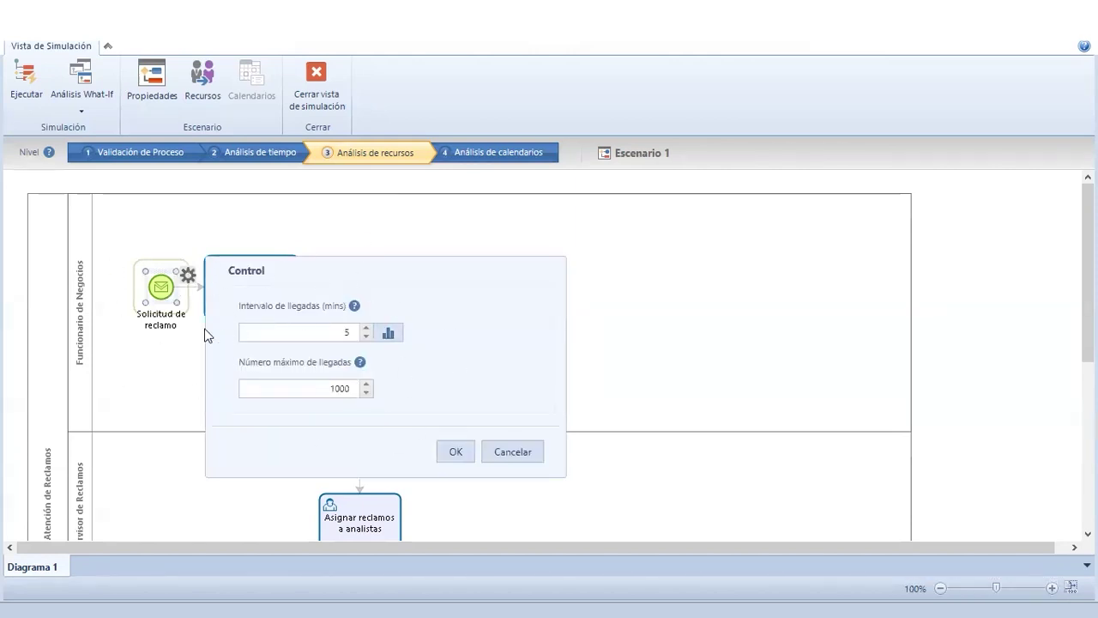
click(526, 453)
click(253, 289)
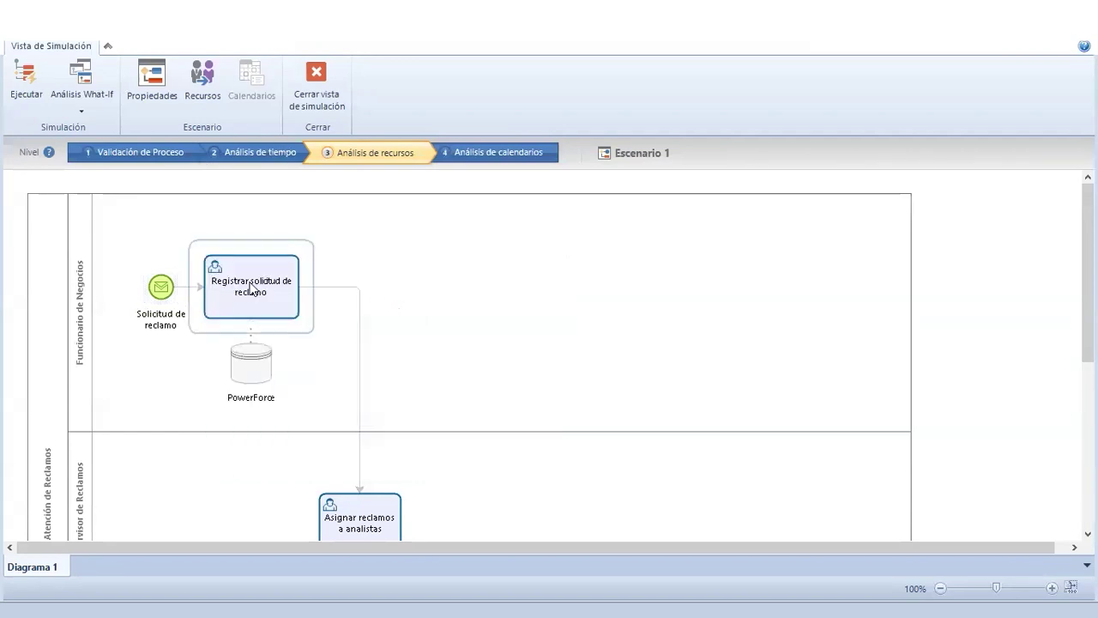
click(500, 269)
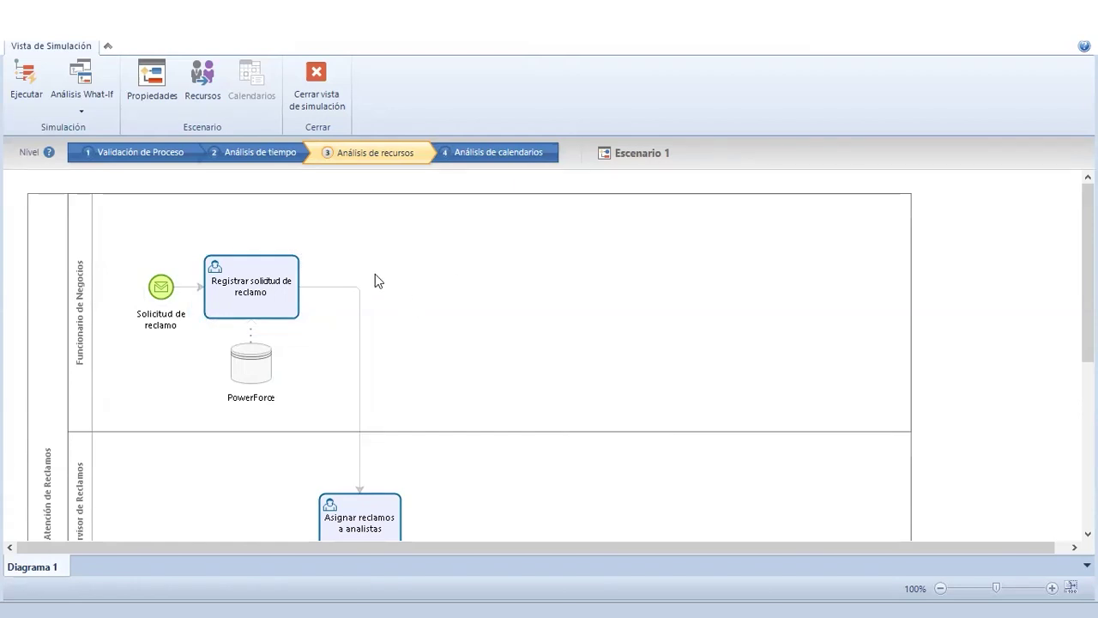
Review the scenario's resource availability and the resources assigned to the Registrar solicitud de reclamo activity without changing either.
click(206, 77)
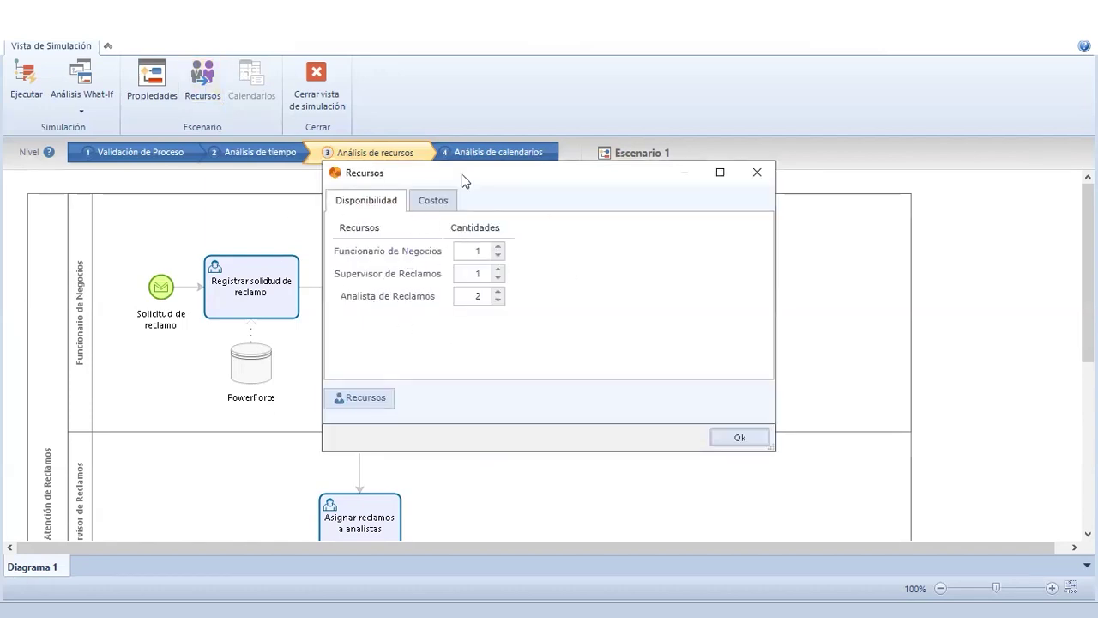
click(756, 170)
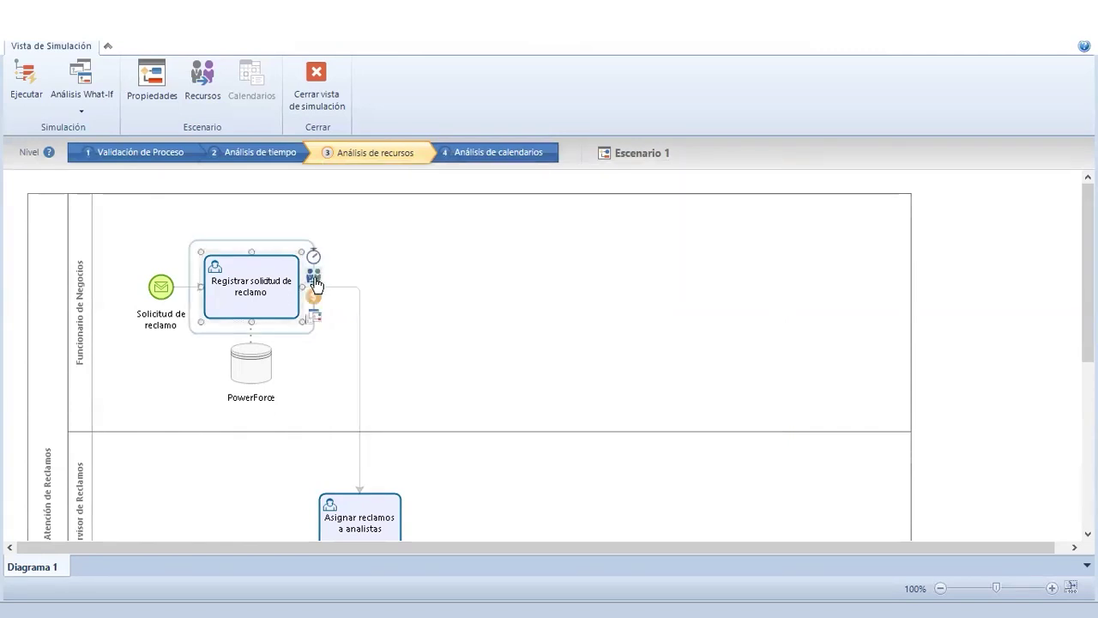
click(314, 284)
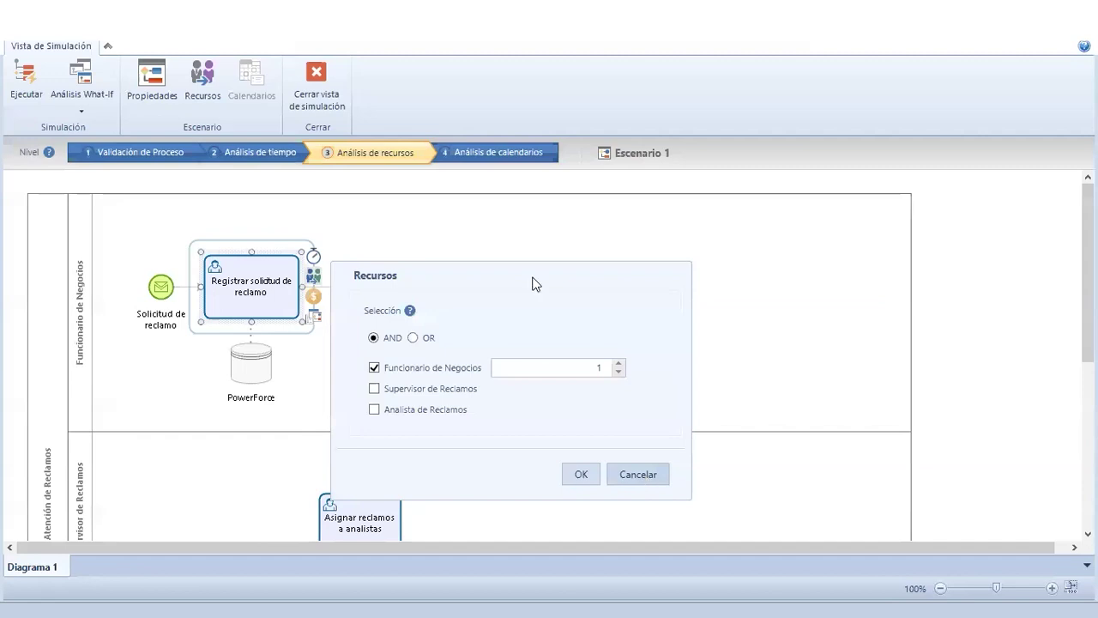
key(Escape)
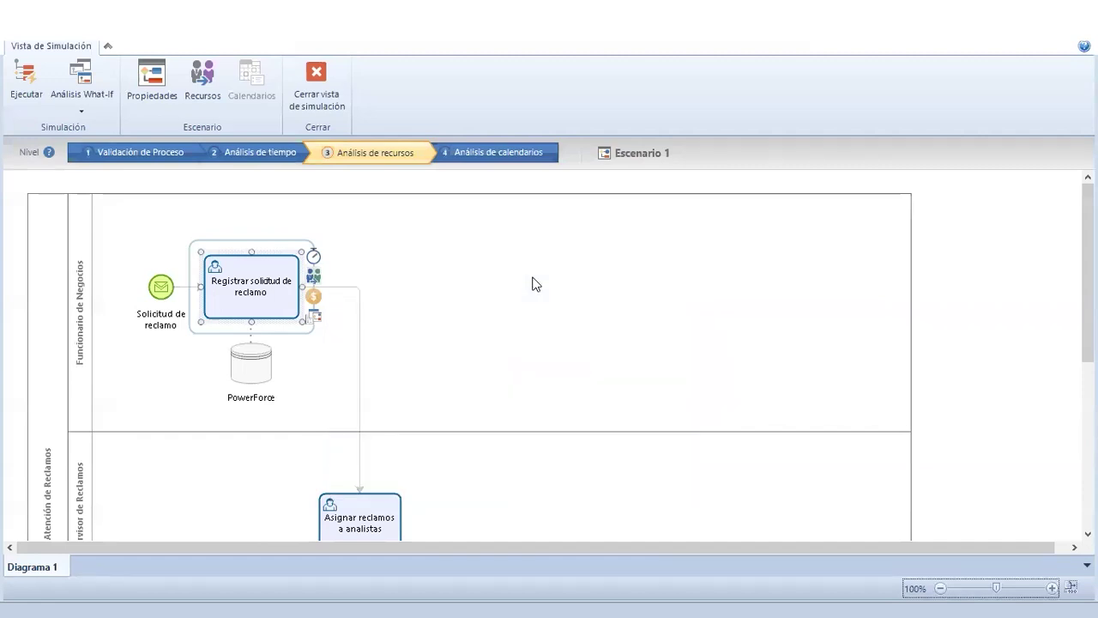
click(226, 234)
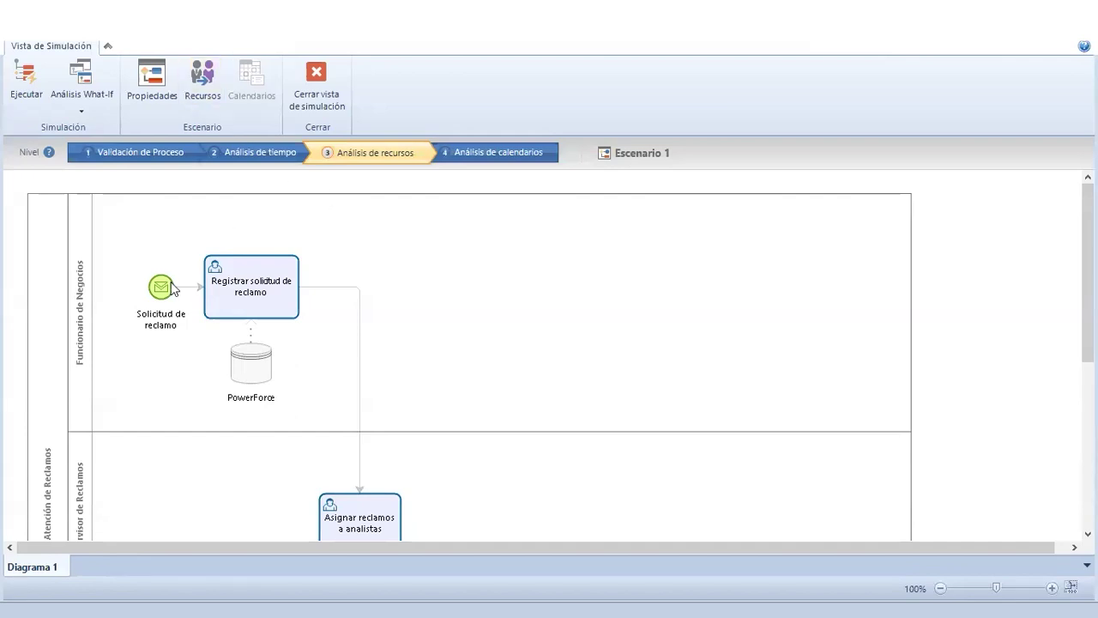
click(221, 283)
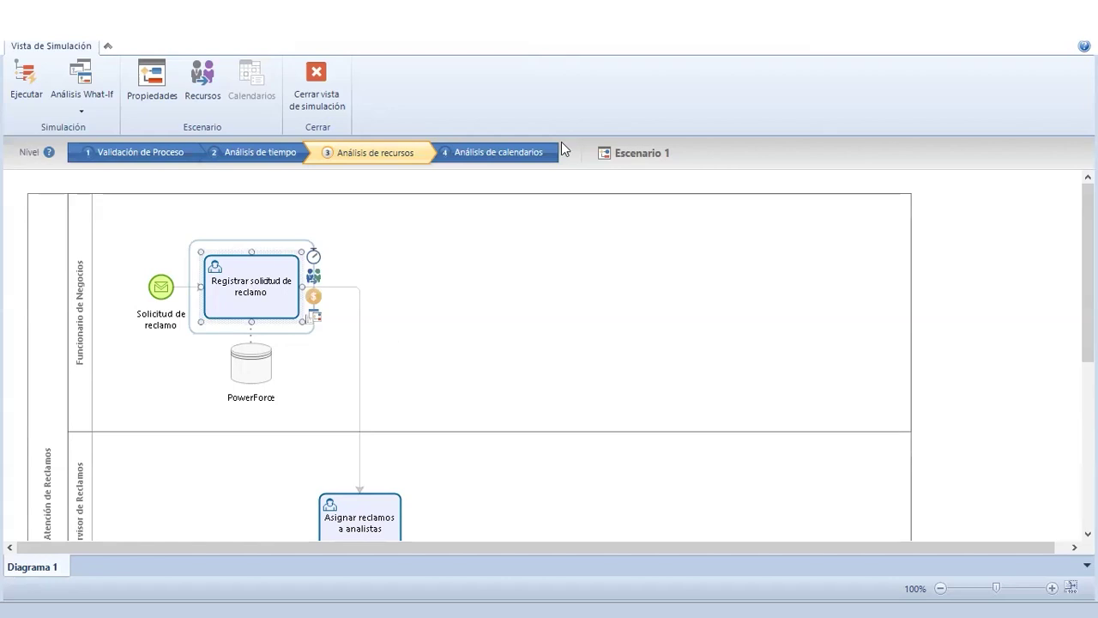
click(512, 325)
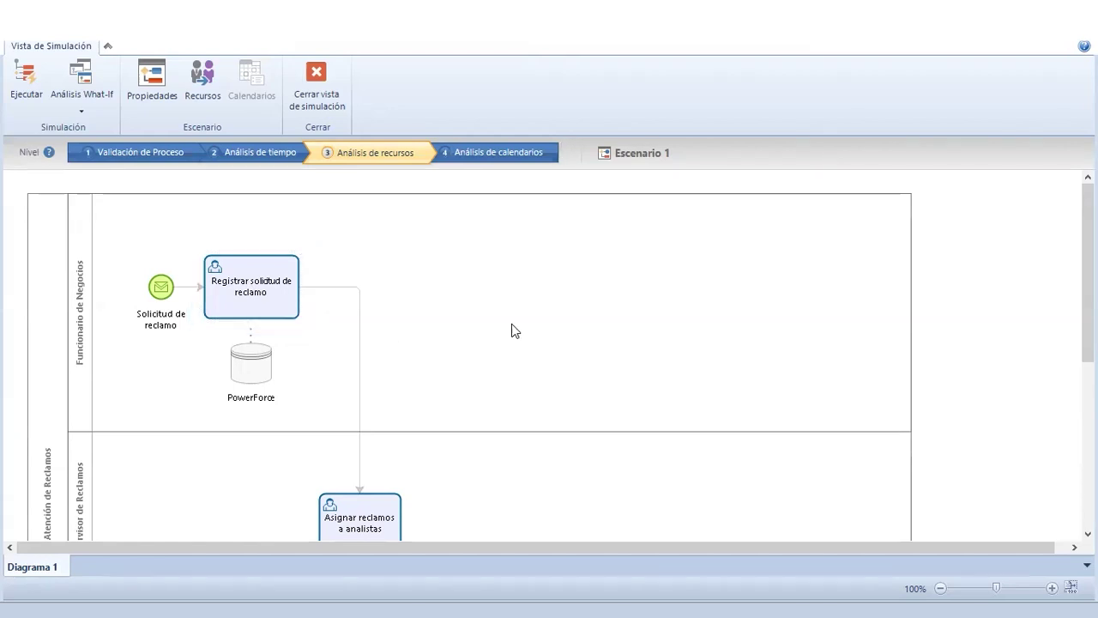
Review the scenario's resource availability and compare the listed resources with the lanes in the claims process diagram.
click(202, 92)
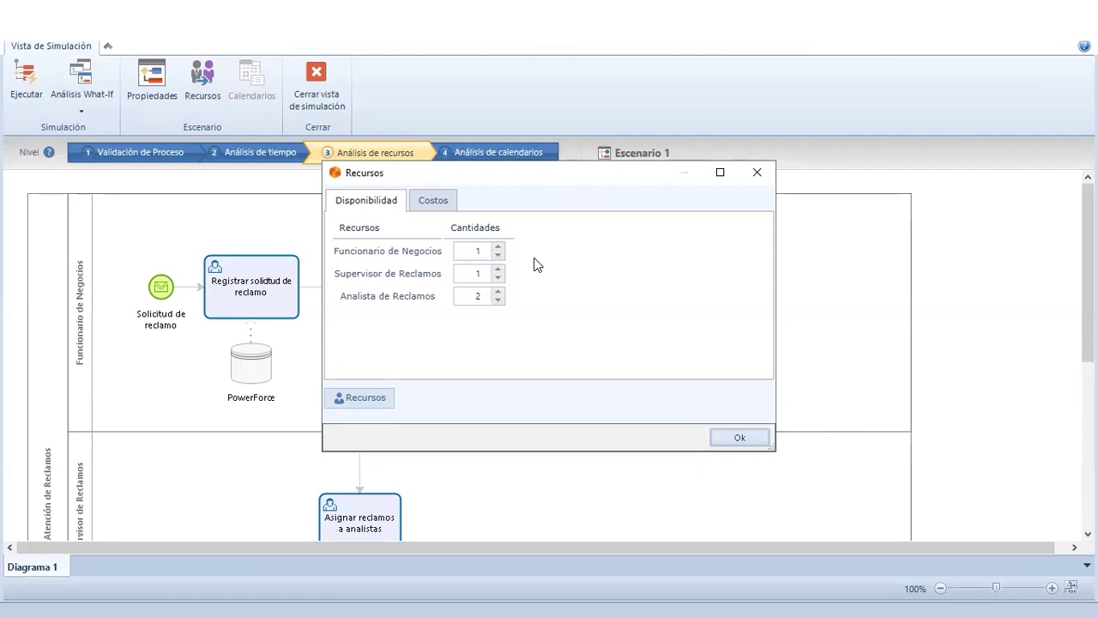
click(736, 439)
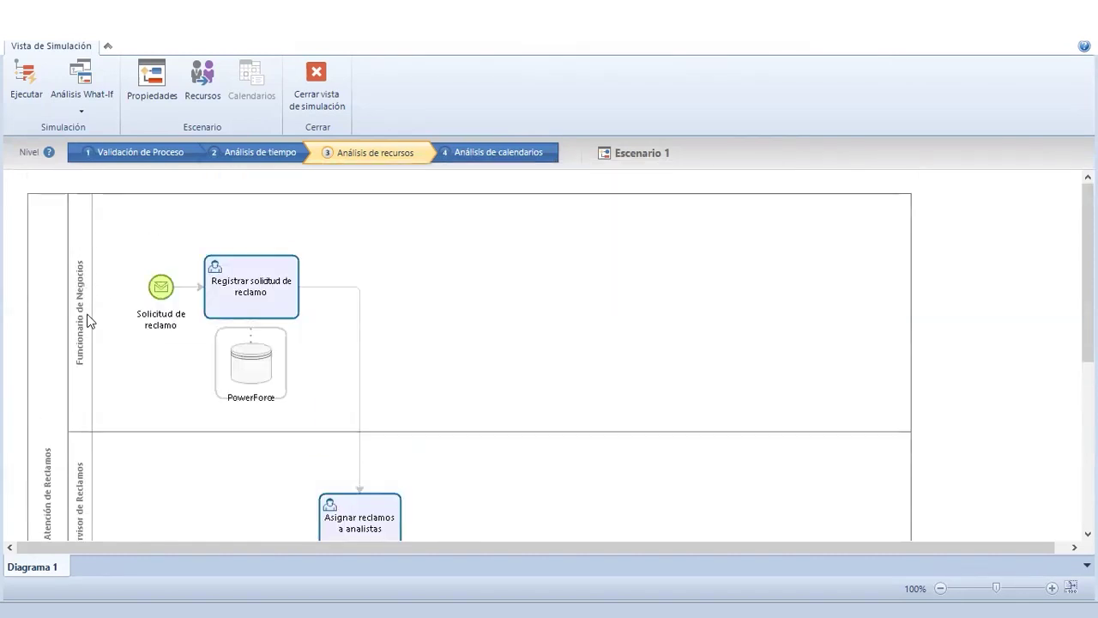
scroll(86, 275, down, 5)
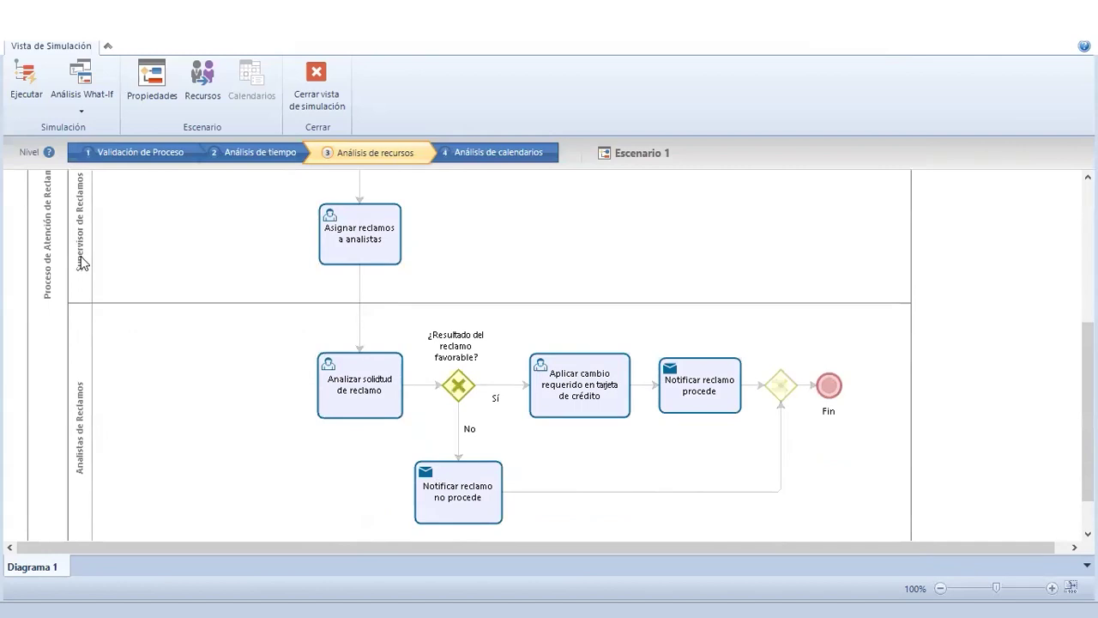
scroll(83, 263, down, 1)
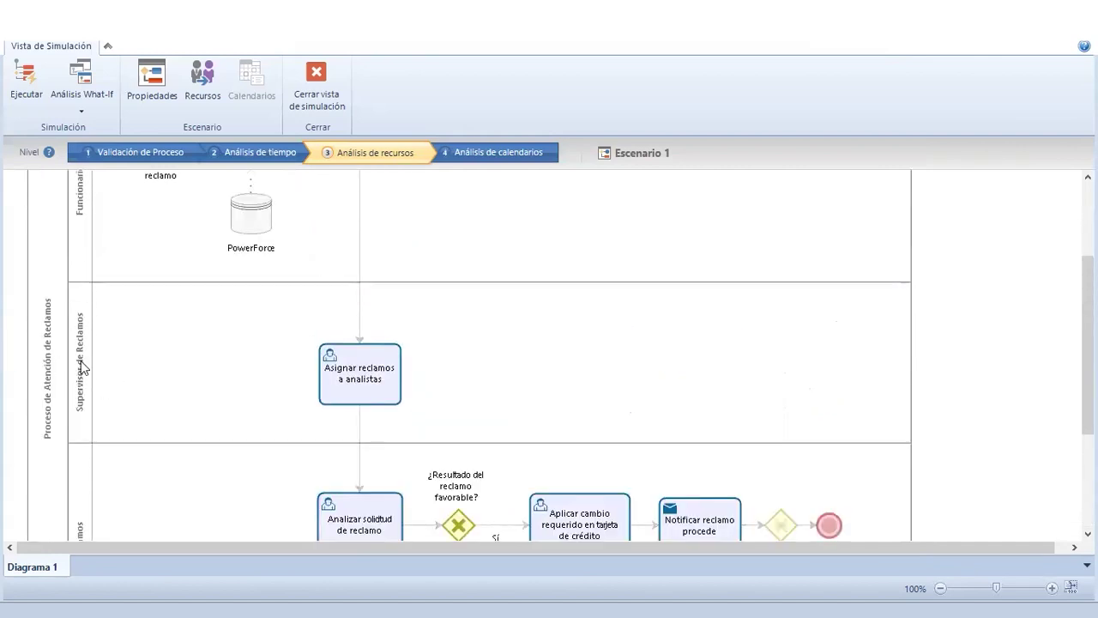
scroll(76, 248, up, 3)
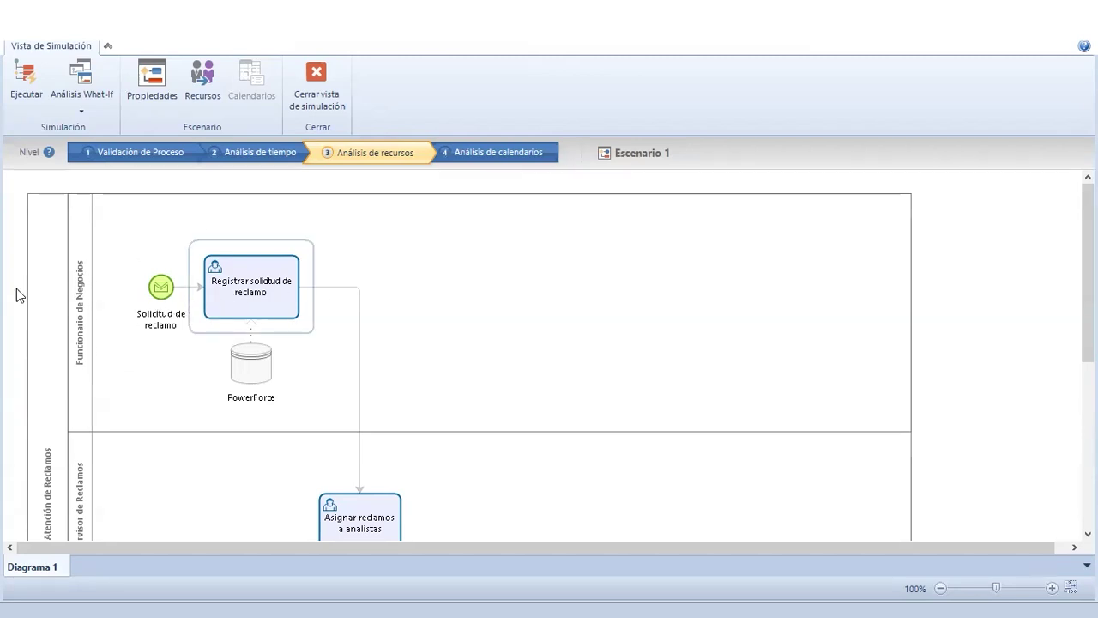
Examine the scenario's list of defined resources and close it without changes.
click(205, 90)
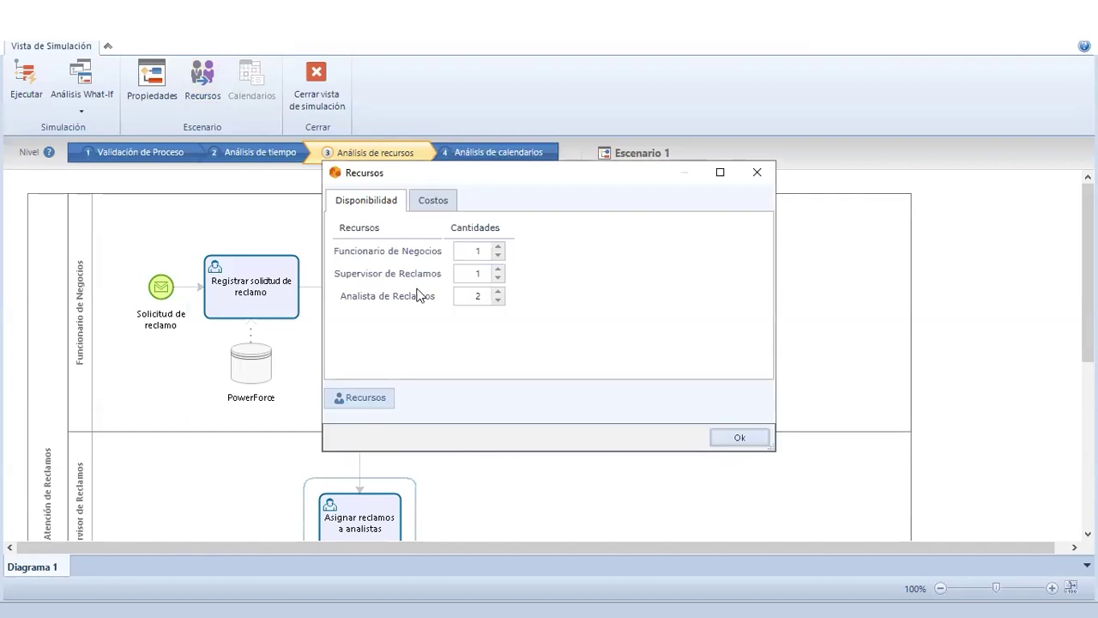
click(375, 399)
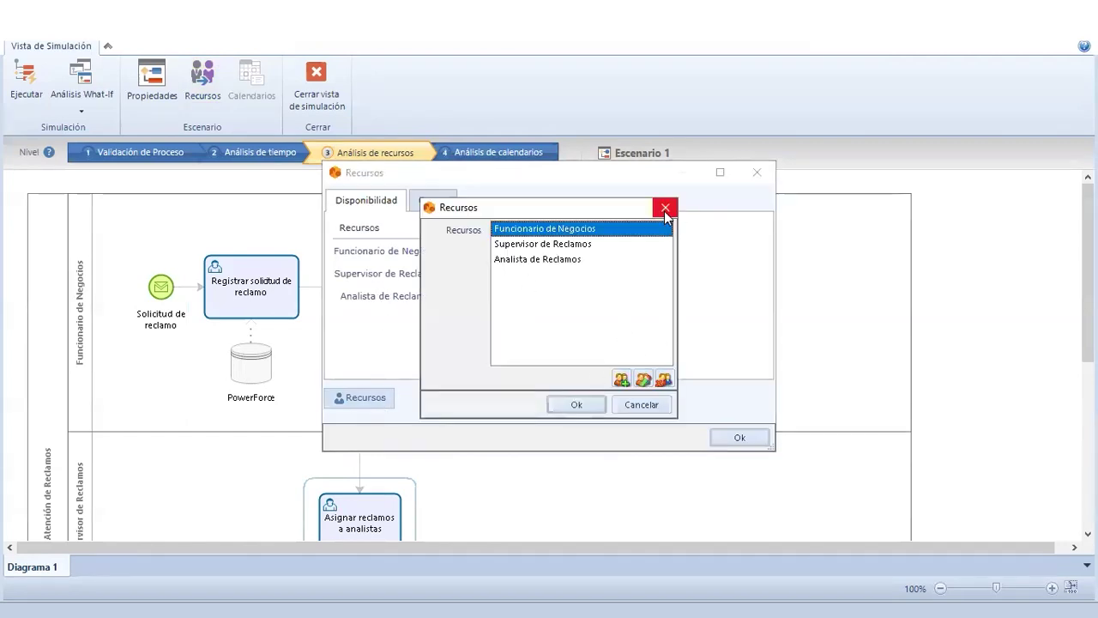
key(Escape)
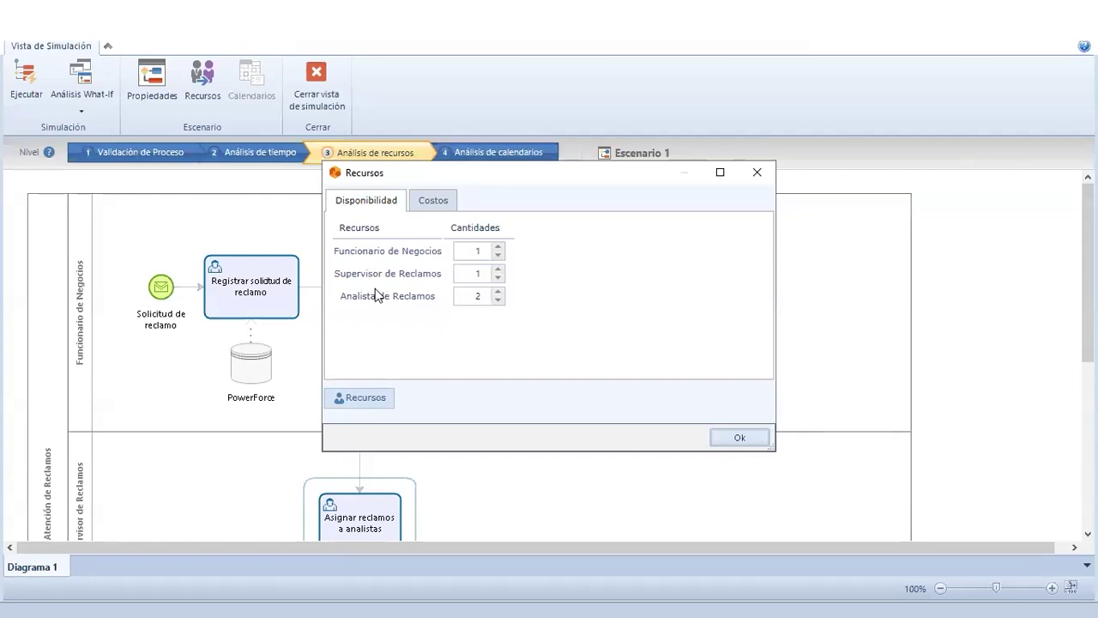
Add a resource named Jefe de Reclamos with type Rol to the scenario's resource list.
click(370, 401)
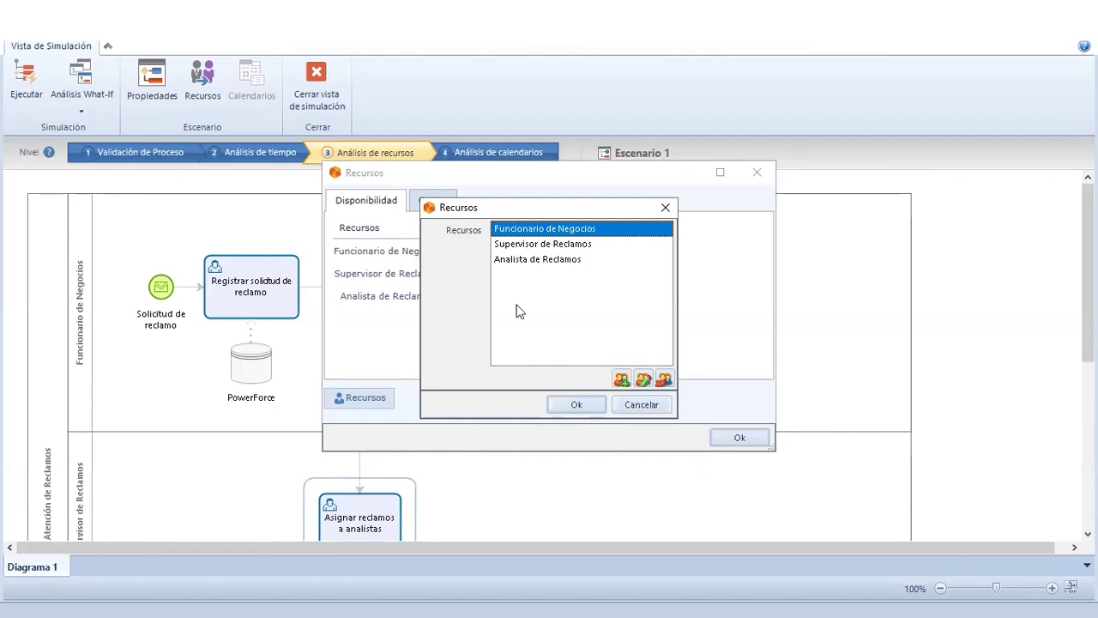
drag(582, 212, 717, 191)
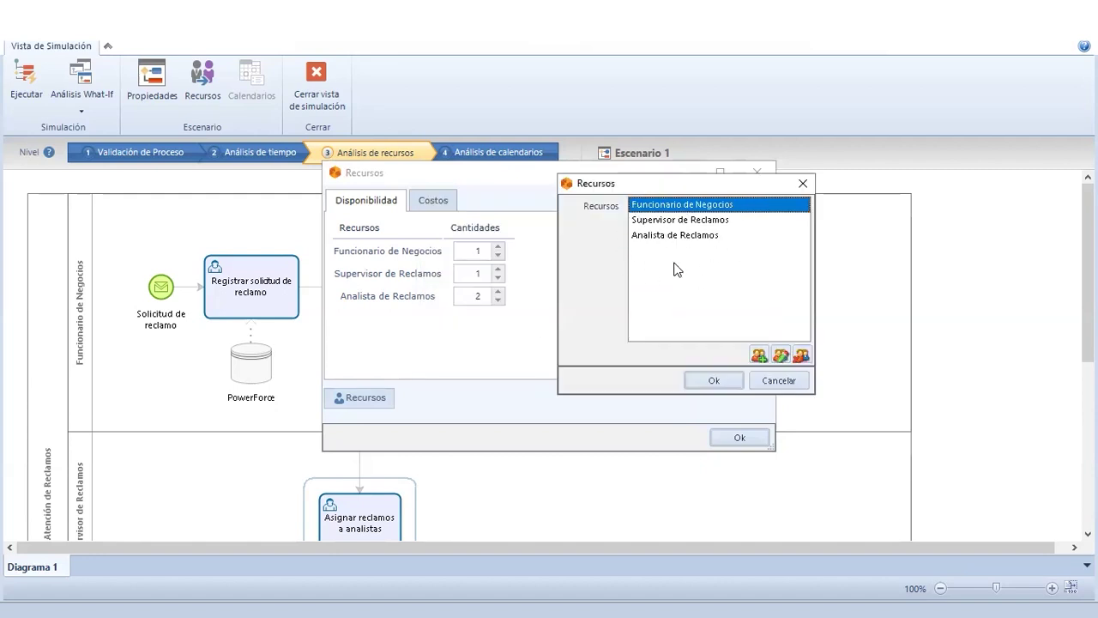
click(760, 356)
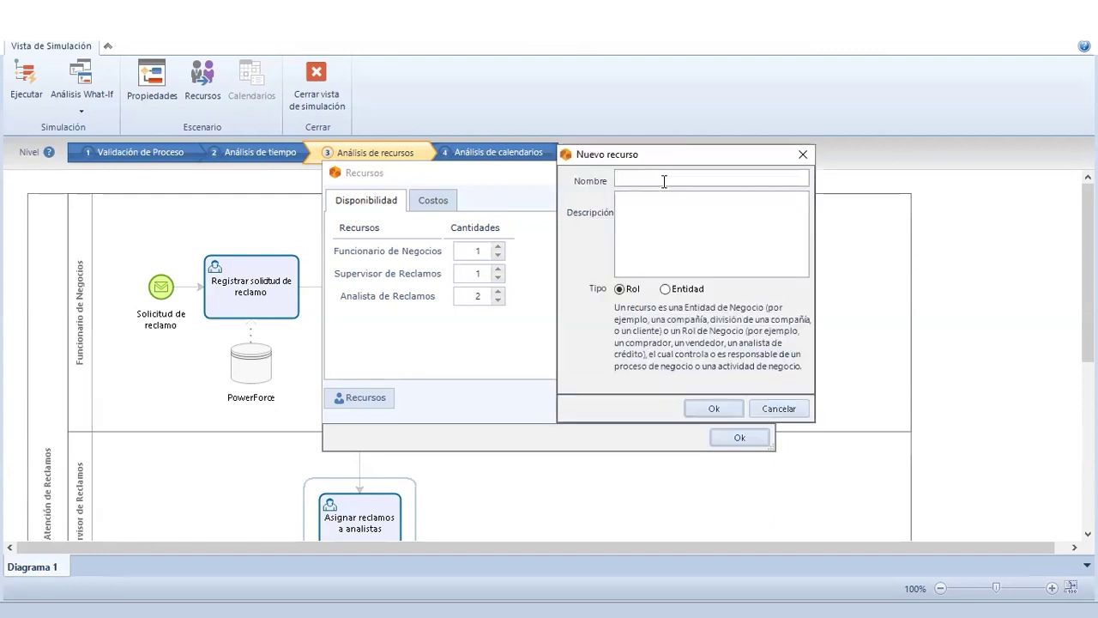
text(Jefe de Reclamos)
click(712, 408)
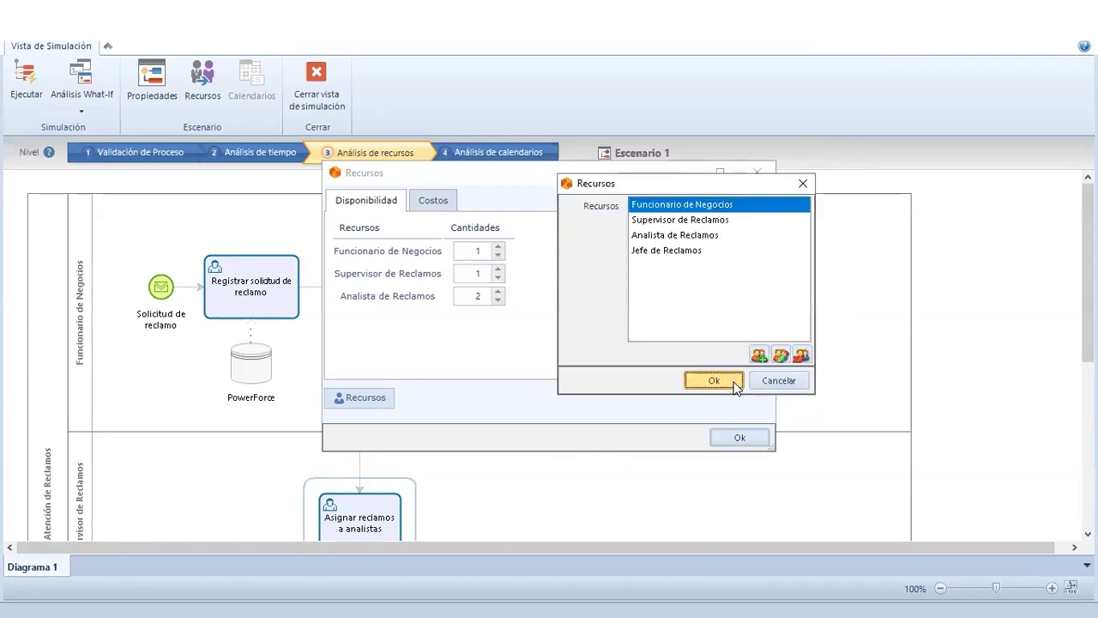
click(734, 383)
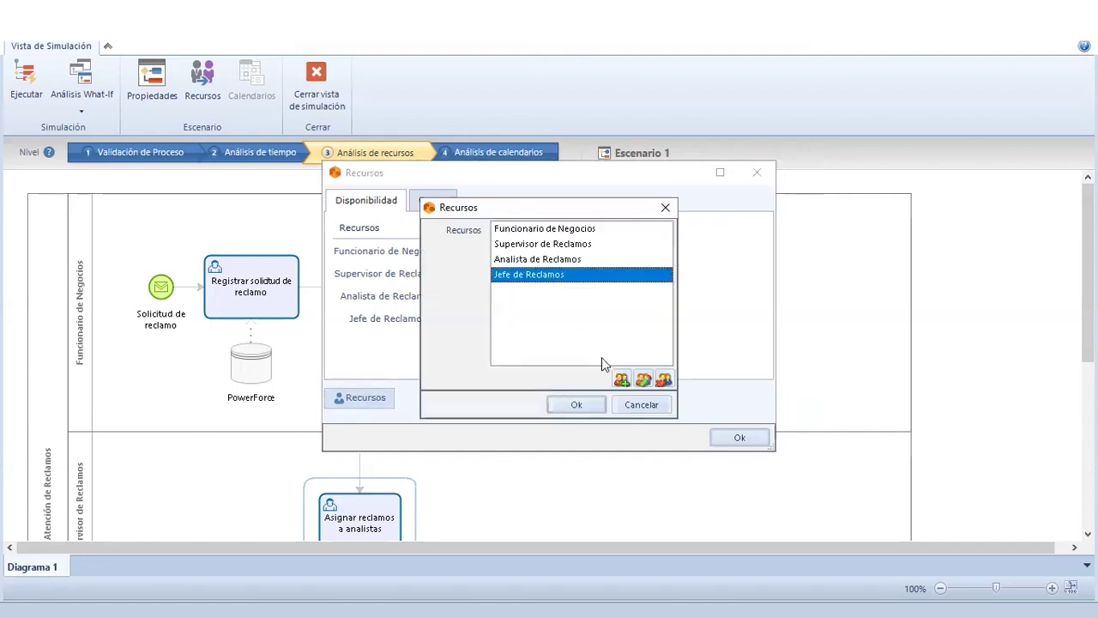
Remove the Jefe de Reclamos resource from the scenario's resource list and accept the list.
click(666, 382)
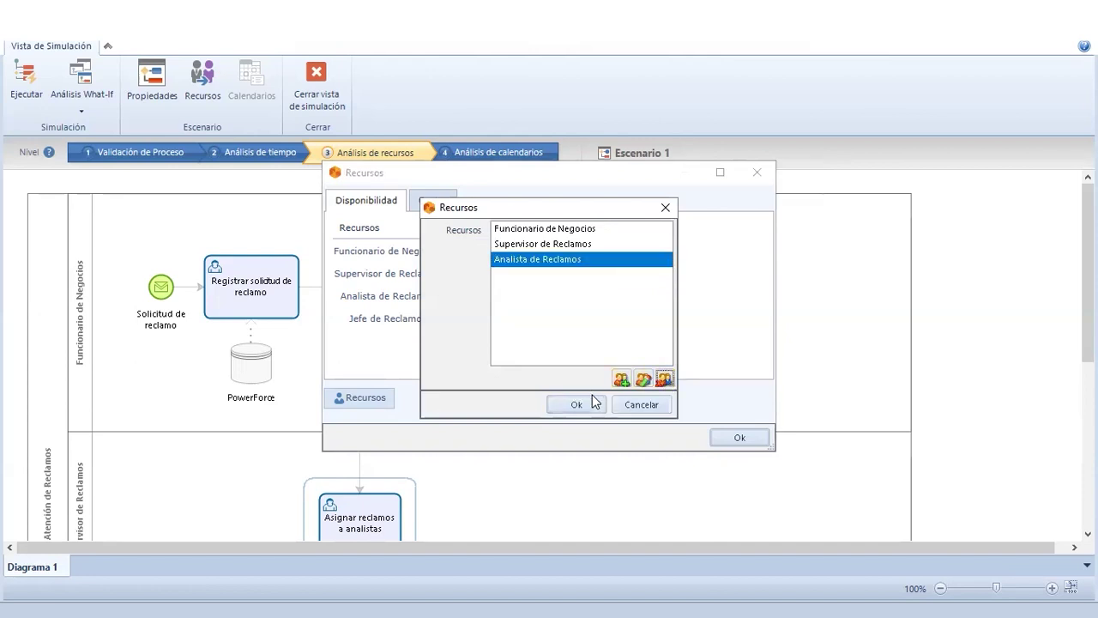
click(576, 404)
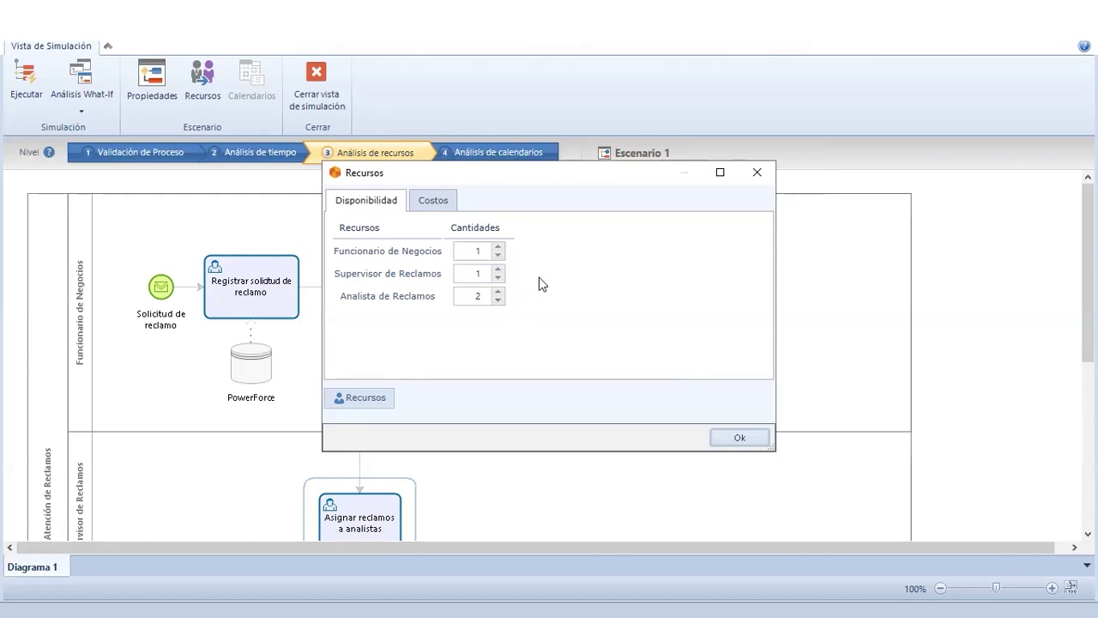
Try lowering the available quantity of Analista de Reclamos and restore it to 2 while reviewing the resource quantities.
drag(351, 249, 424, 275)
click(395, 267)
click(498, 299)
click(498, 293)
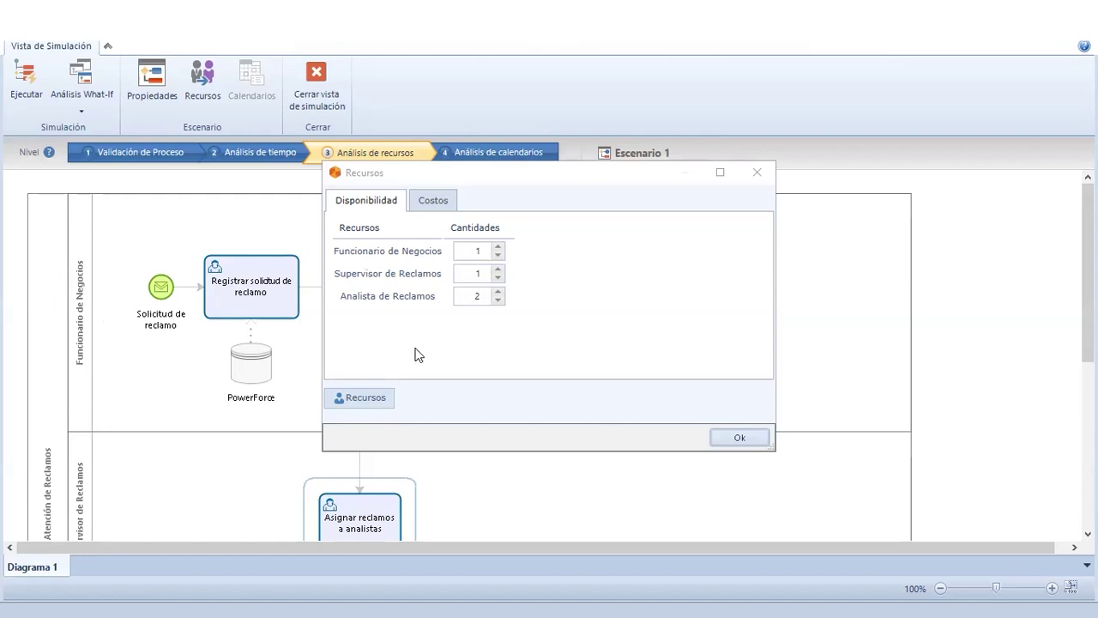
click(565, 244)
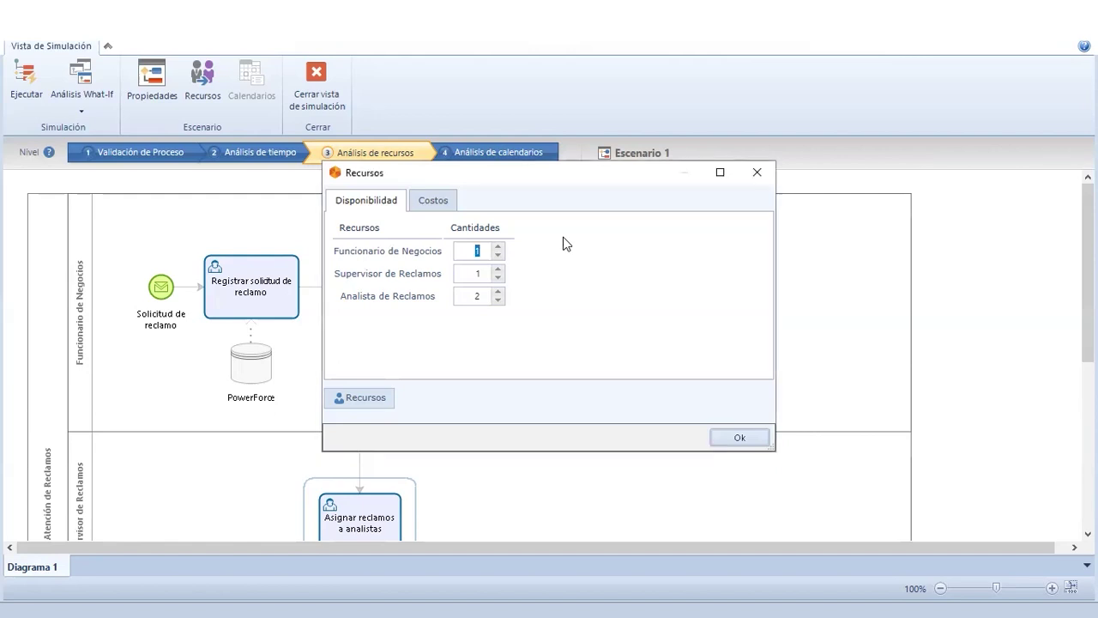
Review the fixed and hourly costs of the scenario's resources and close the resource settings without changes.
click(450, 203)
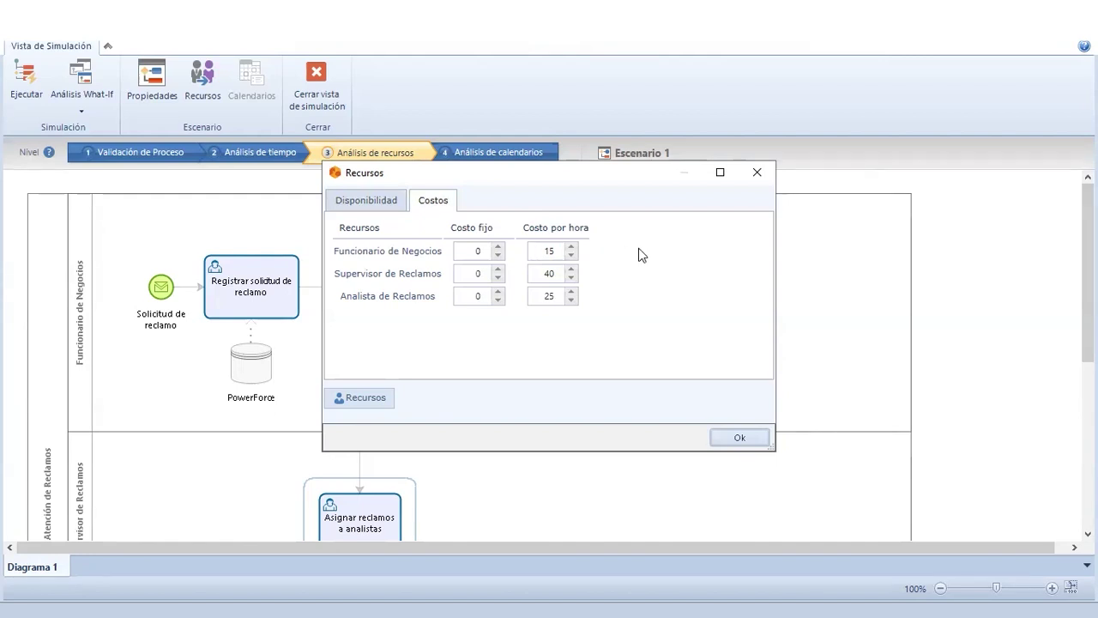
click(399, 200)
click(436, 204)
click(729, 431)
click(278, 284)
click(212, 83)
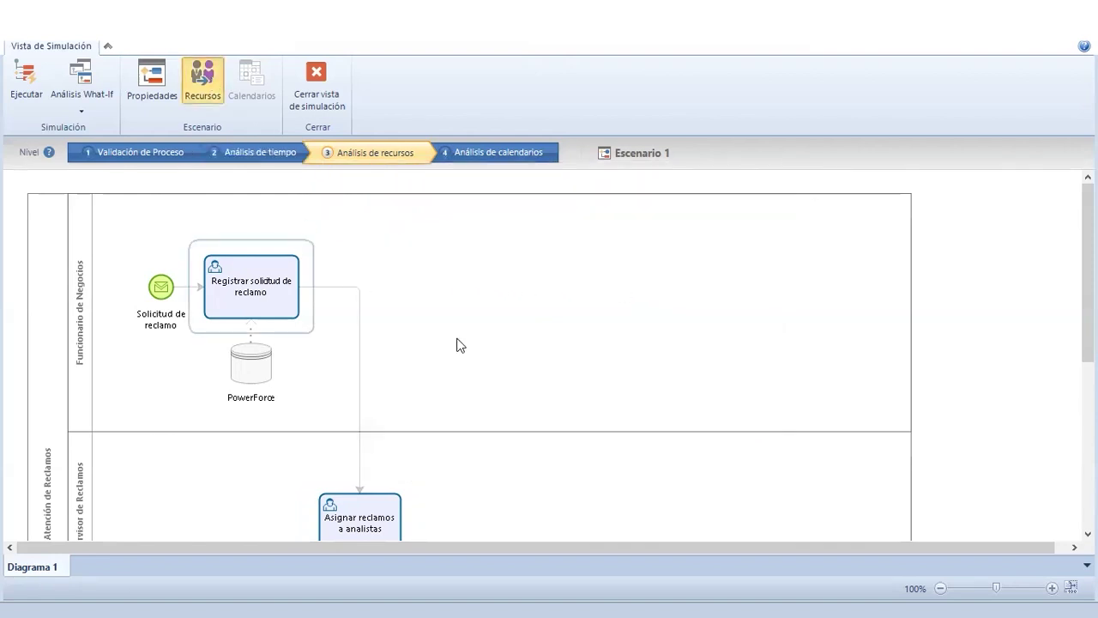
click(752, 165)
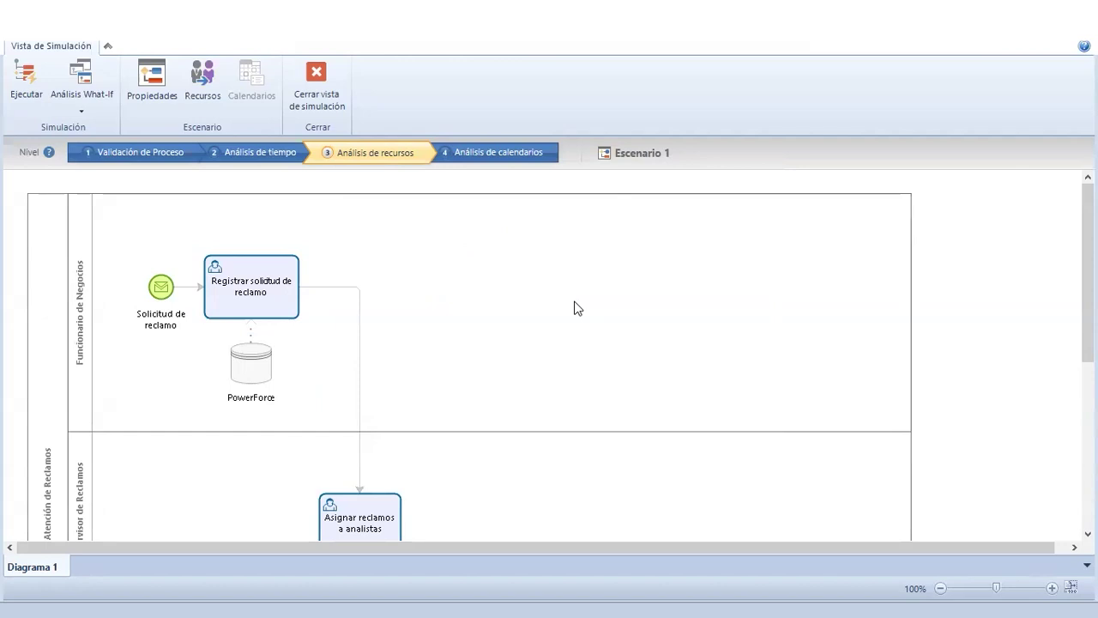
Compare the Registrar solicitud de reclamo settings offered at the Análisis de tiempo and Análisis de recursos levels, and check its waiting and processing times.
click(261, 293)
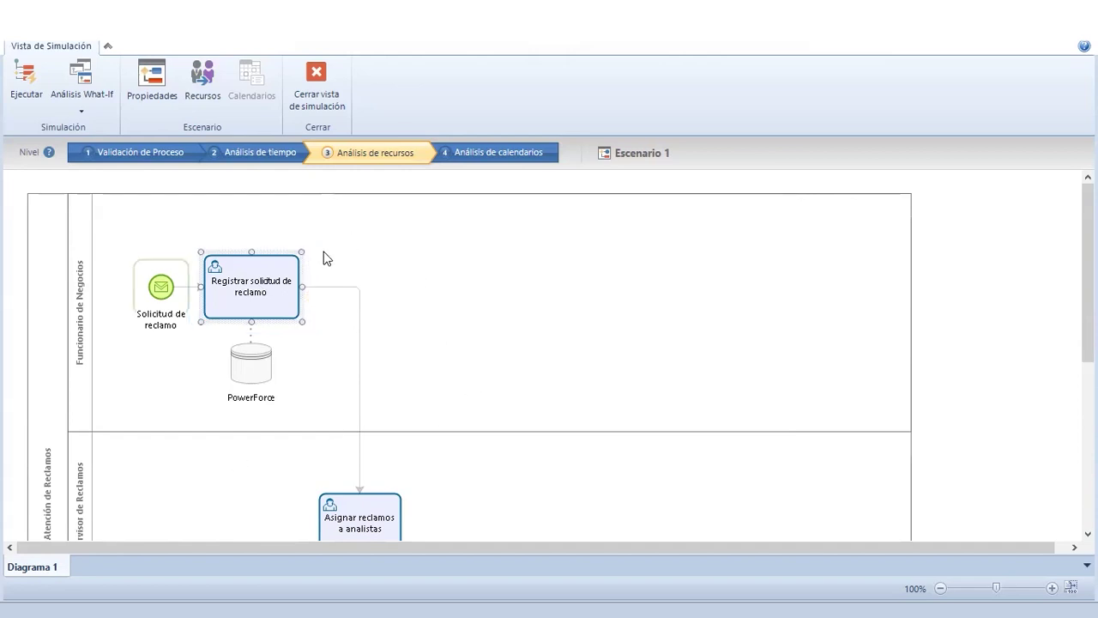
mouse_move(264, 283)
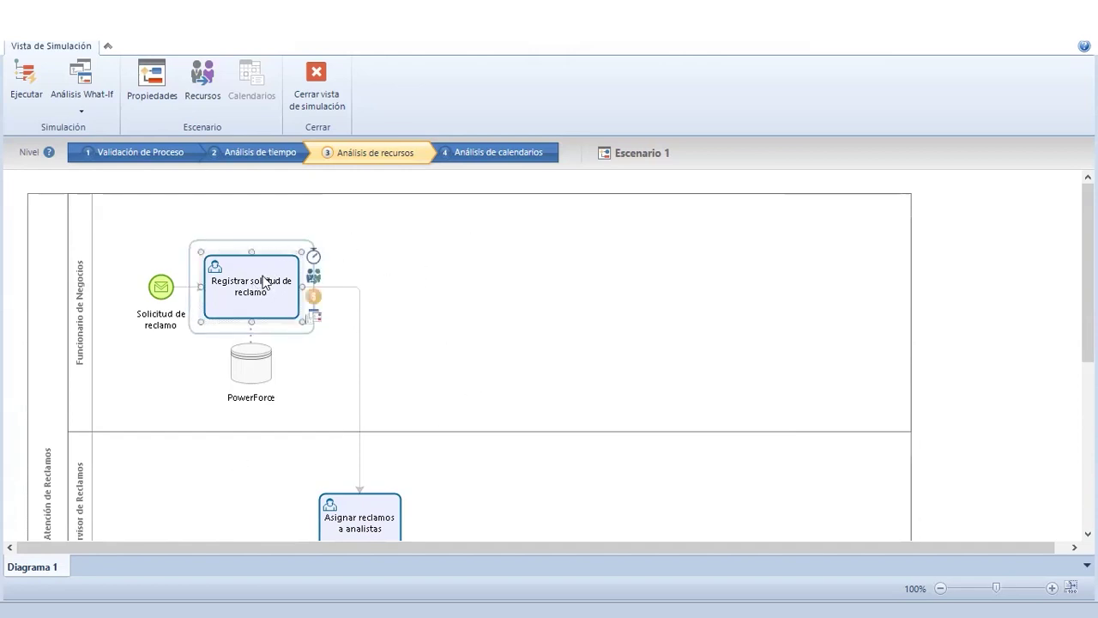
click(266, 154)
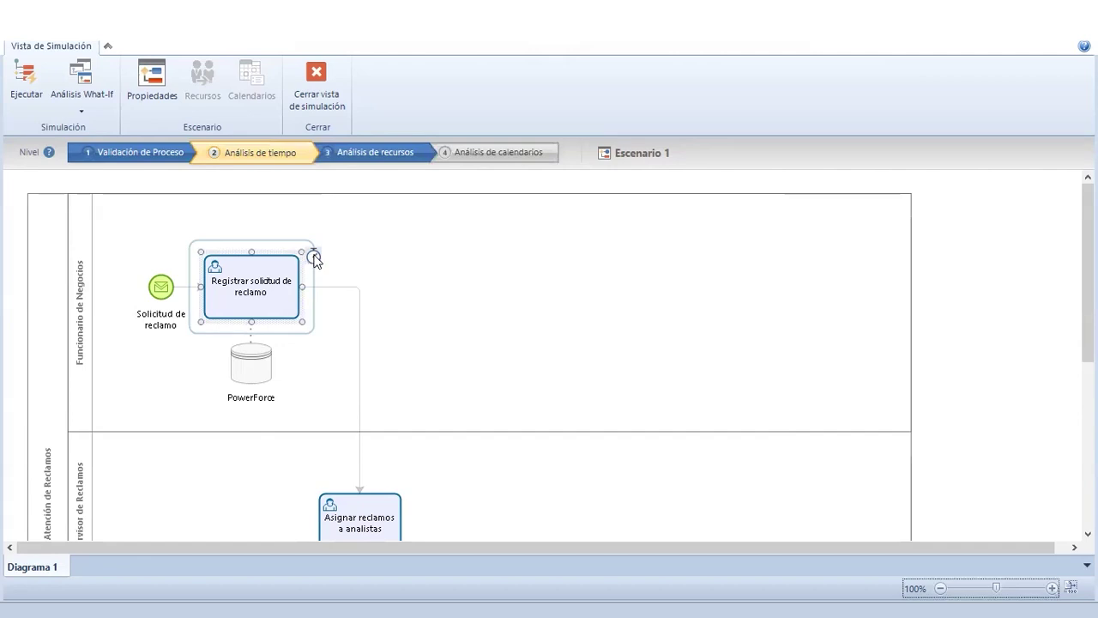
click(414, 152)
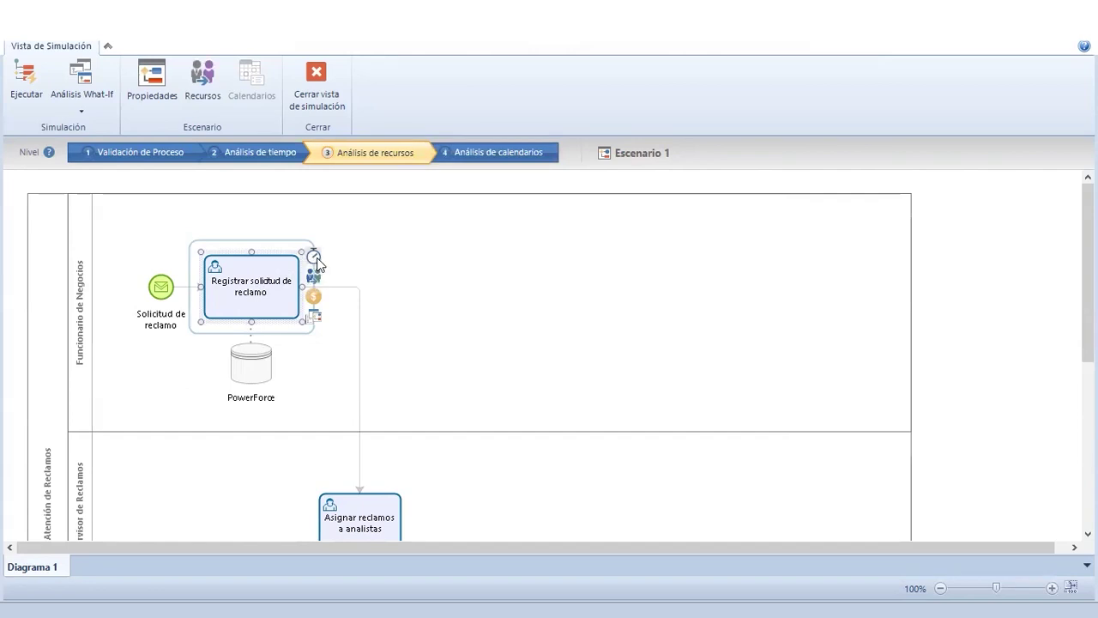
click(315, 259)
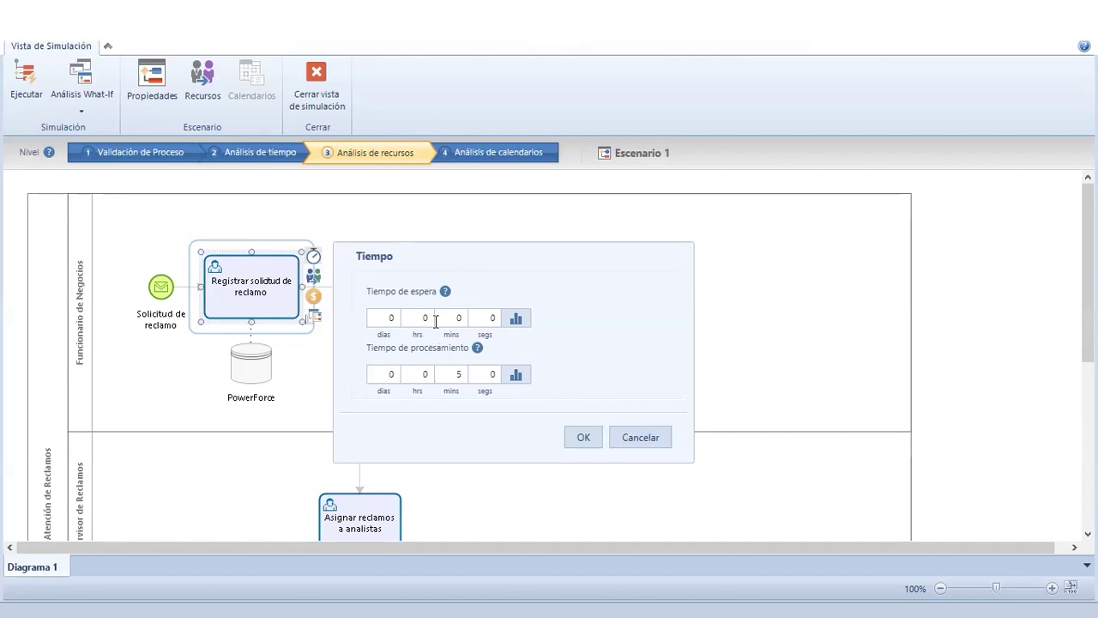
click(642, 437)
Check the start event's arrival interval and maximum arrivals at the Análisis de tiempo level without changing them.
click(264, 154)
click(165, 297)
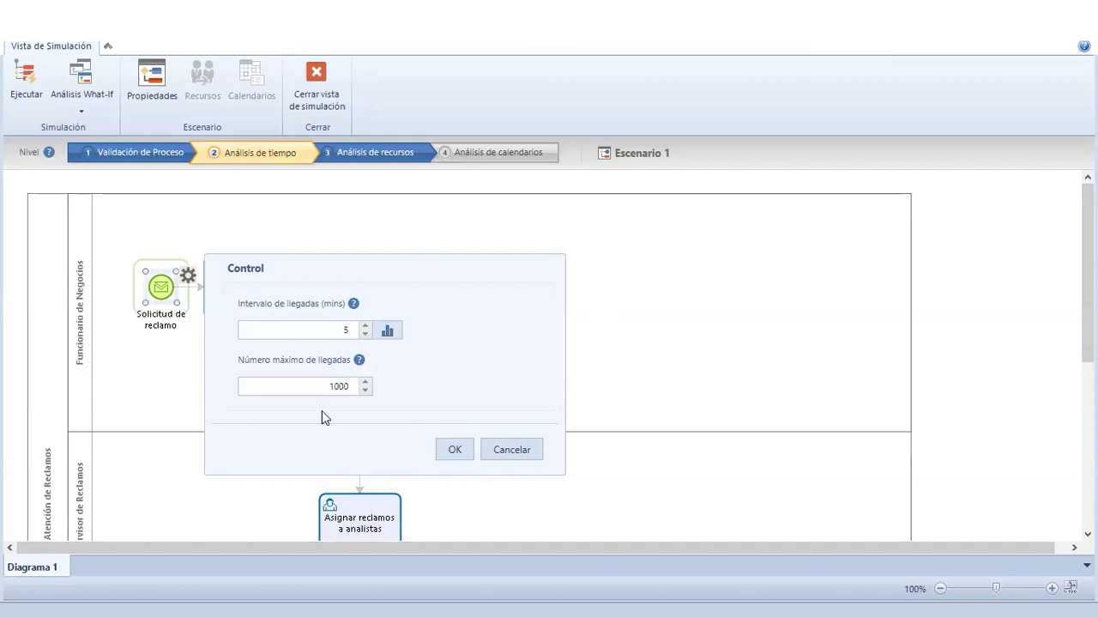
click(513, 450)
Return to the Análisis de recursos level and review the time settings of Registrar solicitud de reclamo.
click(362, 152)
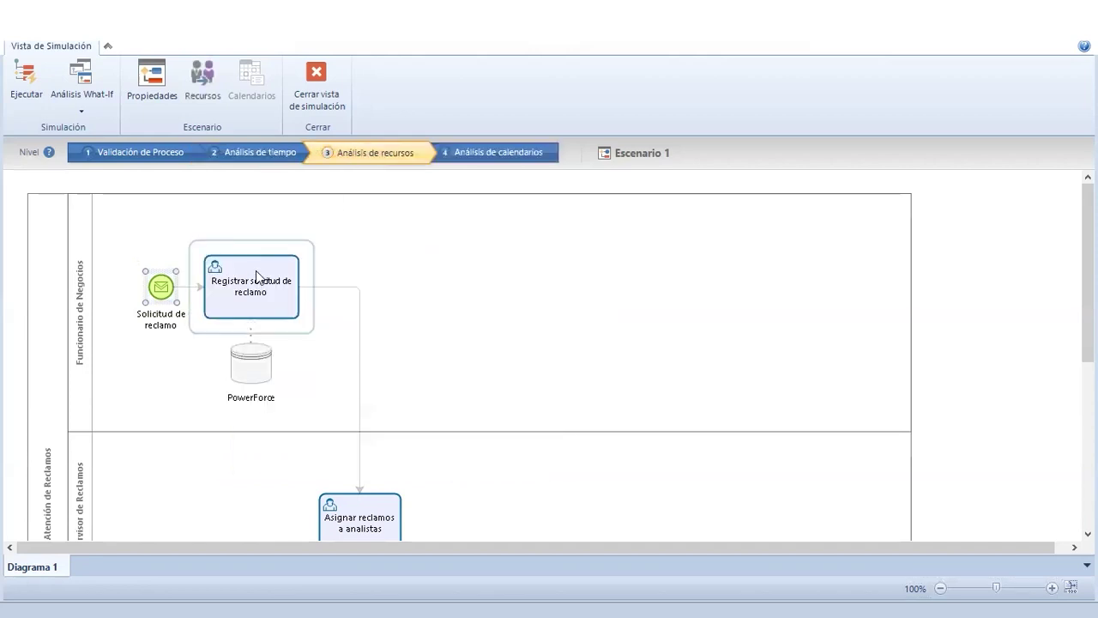
mouse_move(255, 270)
click(315, 258)
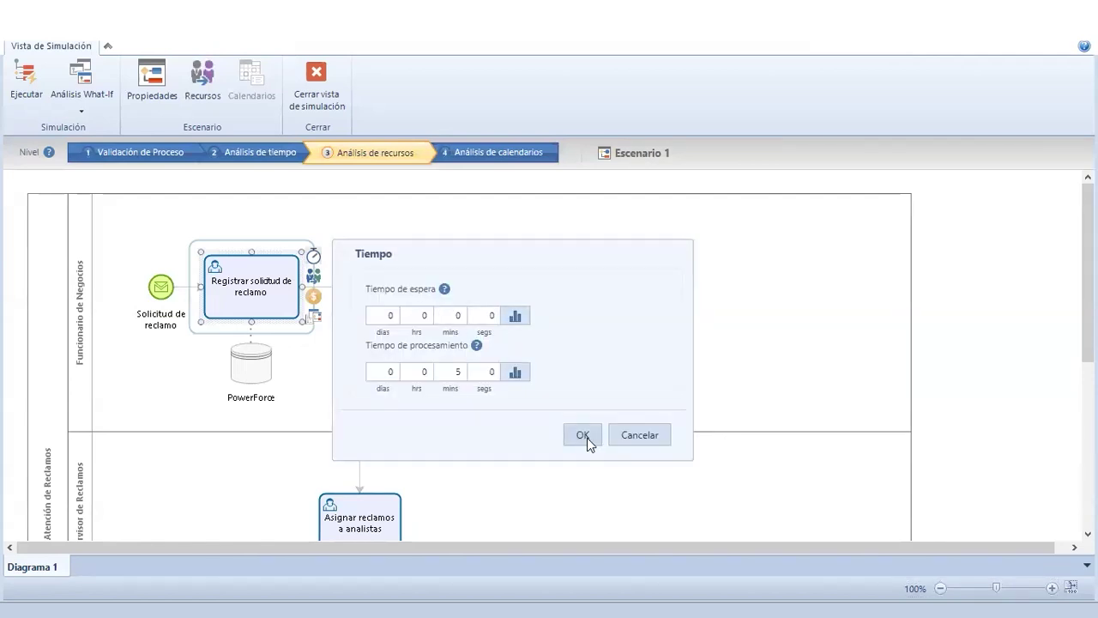
click(584, 435)
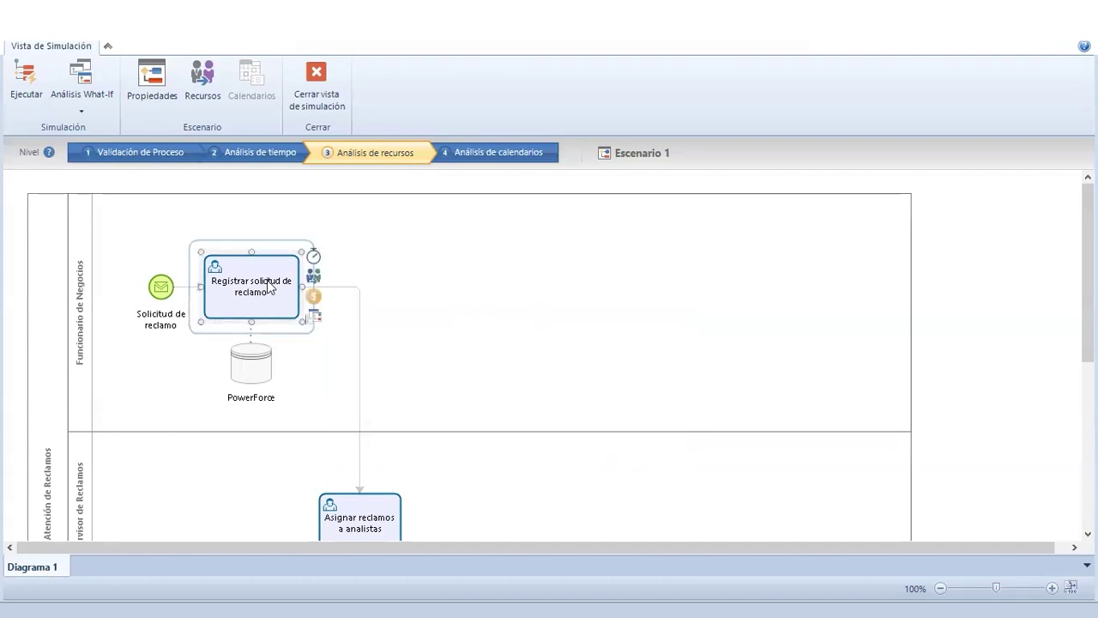
Enter 1 as the quantity of Funcionario de Negocios required by the Registrar solicitud de reclamo activity.
click(314, 278)
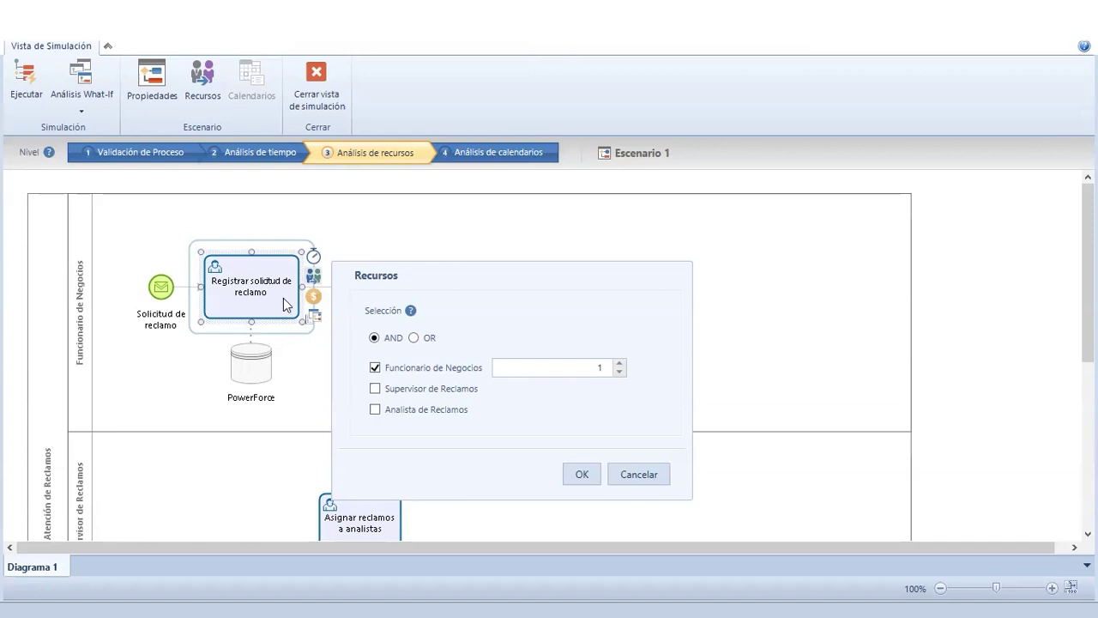
click(600, 370)
key(BackSpace)
key(BackSpace)
text(1)
Try the AND and OR selection modes, and try adding Supervisor de Reclamos under AND for the activity.
click(413, 339)
click(374, 338)
click(413, 338)
click(376, 338)
click(375, 389)
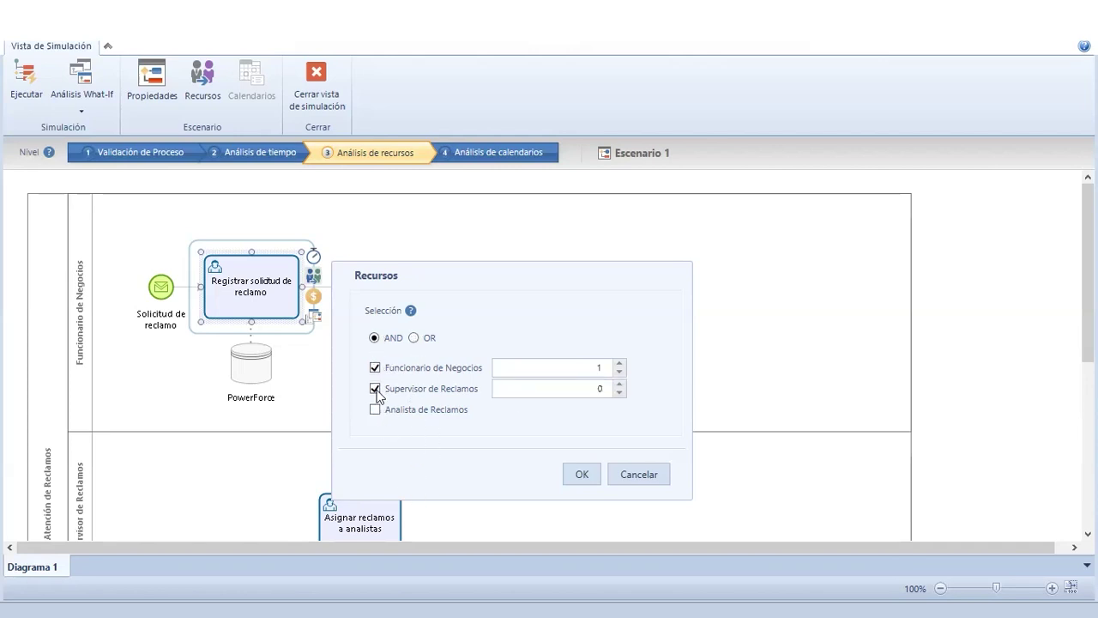
click(375, 389)
Try OR selection with Supervisor de Reclamos, and accept AND selection with only Funcionario de Negocios for the activity.
click(414, 338)
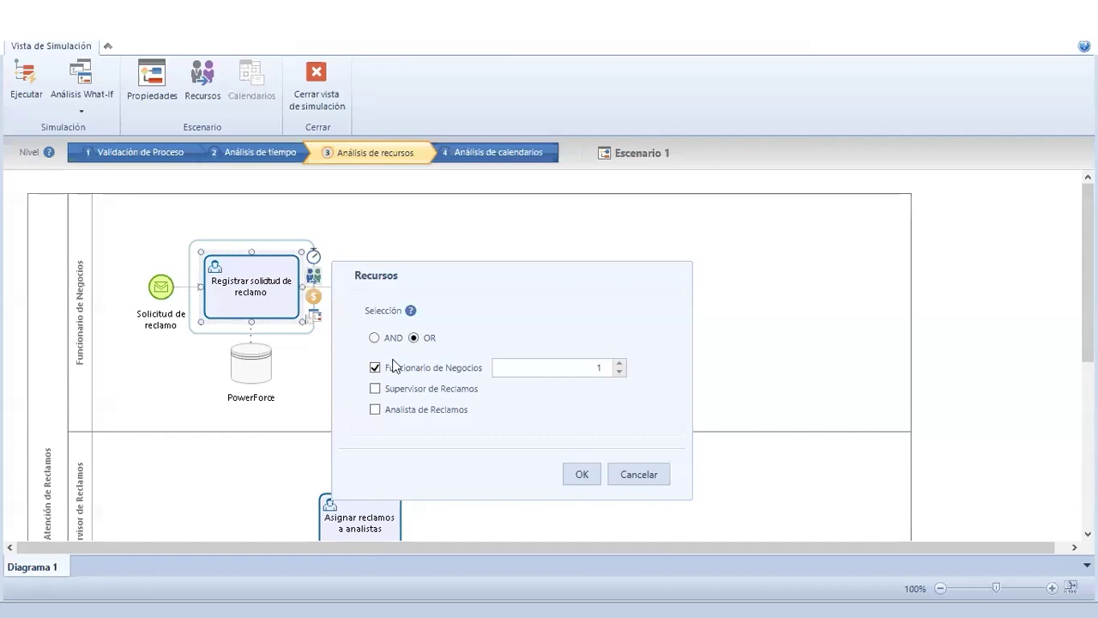
click(375, 389)
click(375, 389)
click(374, 338)
click(582, 474)
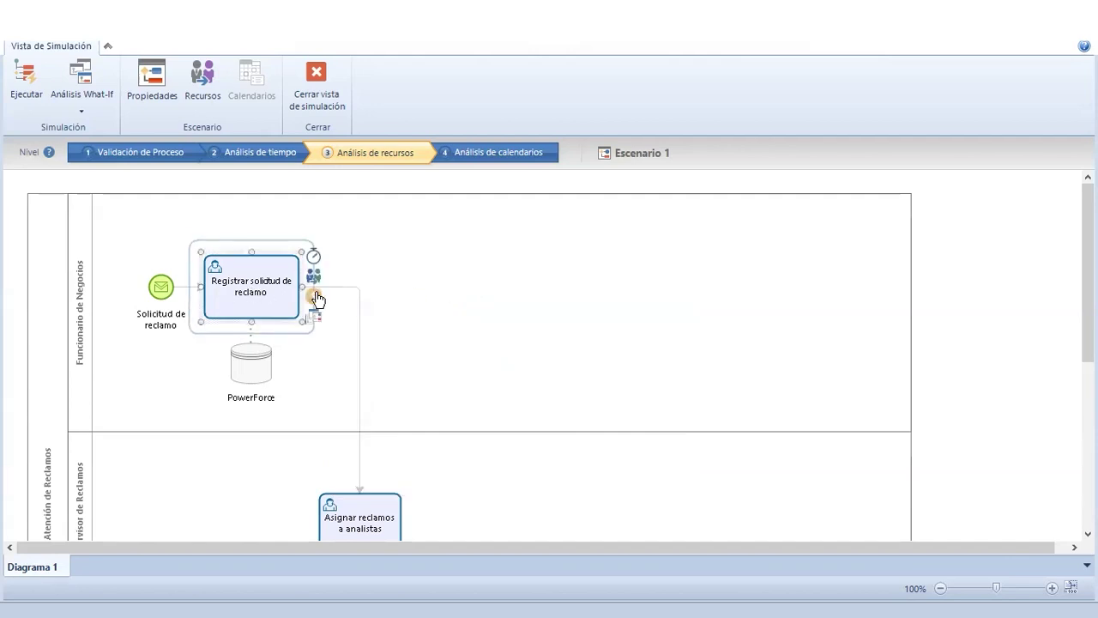
Review the activity cost setting of Registrar solicitud de reclamo and close it without changes.
click(316, 295)
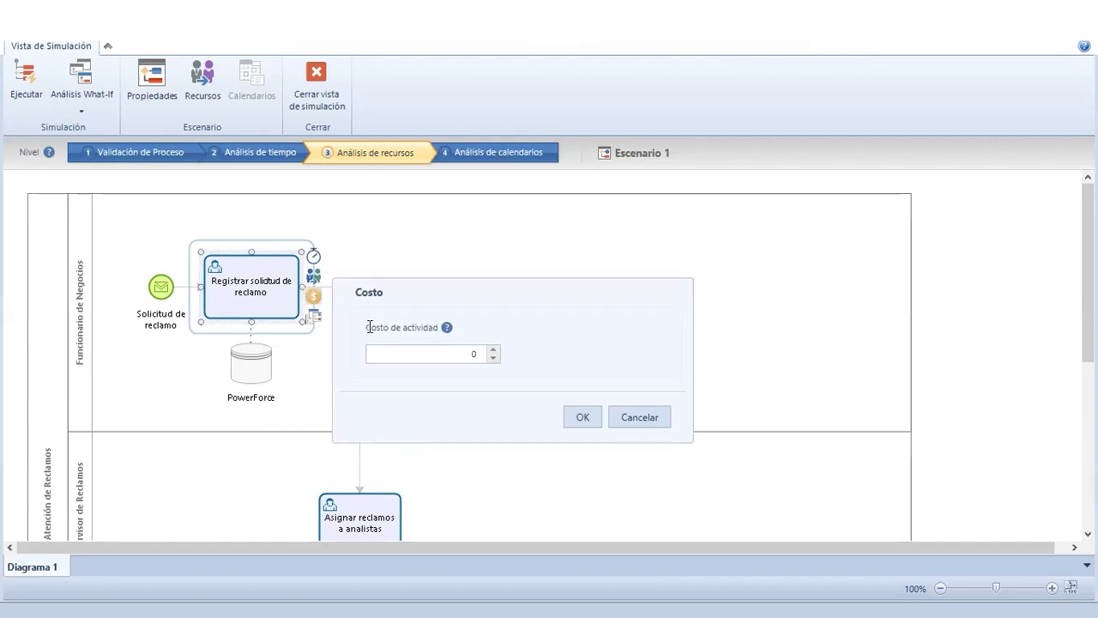
drag(370, 327, 448, 327)
click(475, 336)
drag(383, 327, 424, 328)
click(425, 327)
drag(368, 328, 447, 336)
click(431, 329)
click(486, 335)
click(589, 417)
mouse_move(314, 329)
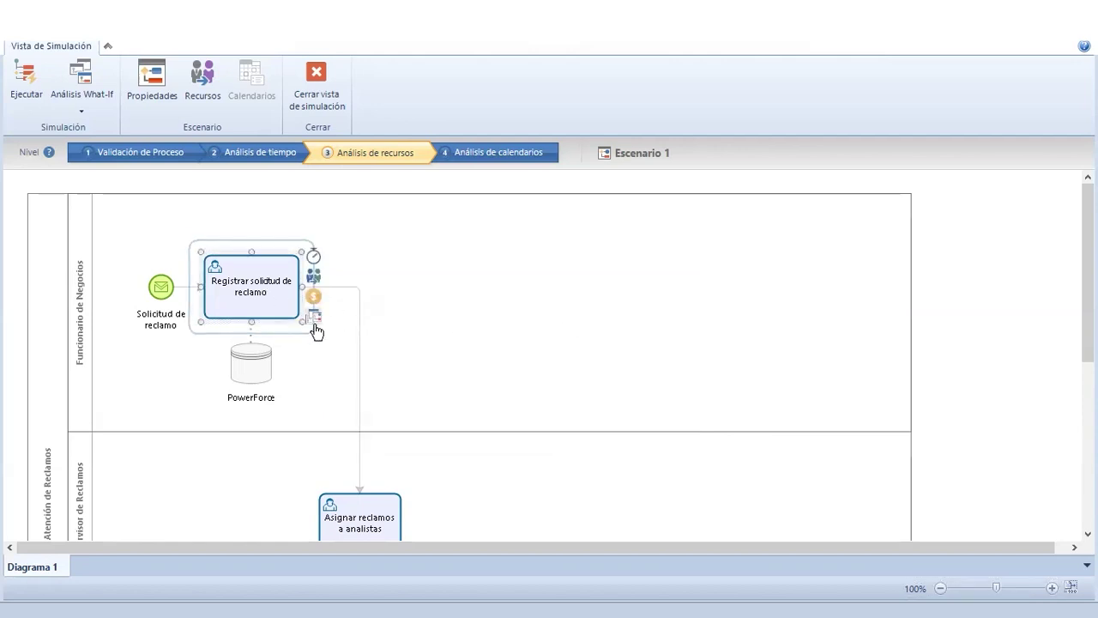
Review the time, cost and resource sections in the full parameter set of Registrar solicitud de reclamo, and close it without changes.
click(311, 315)
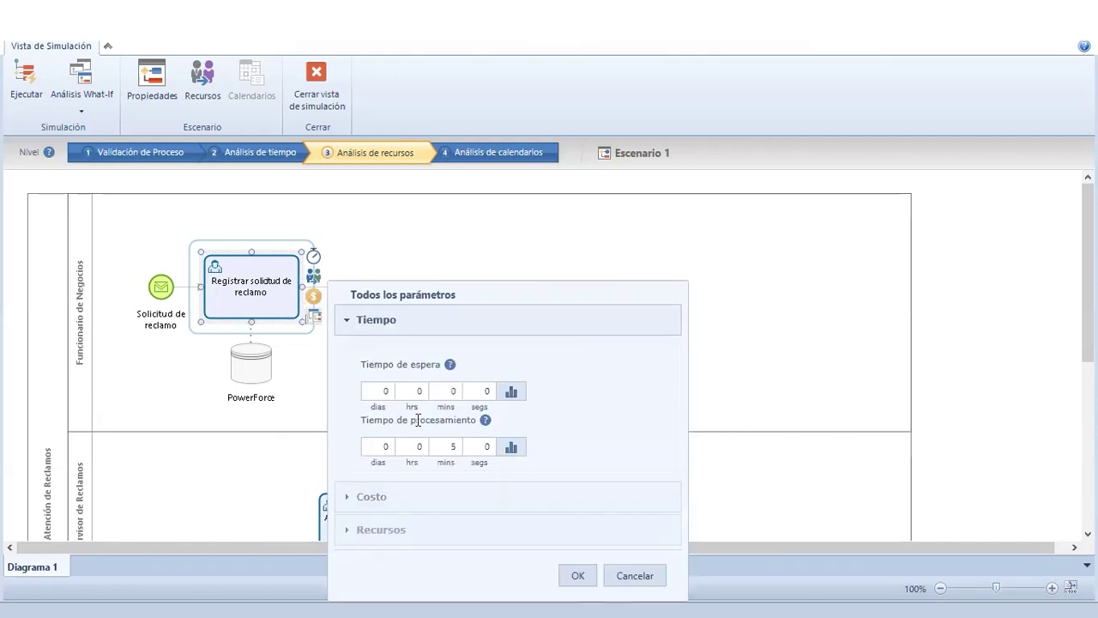
click(399, 502)
click(386, 474)
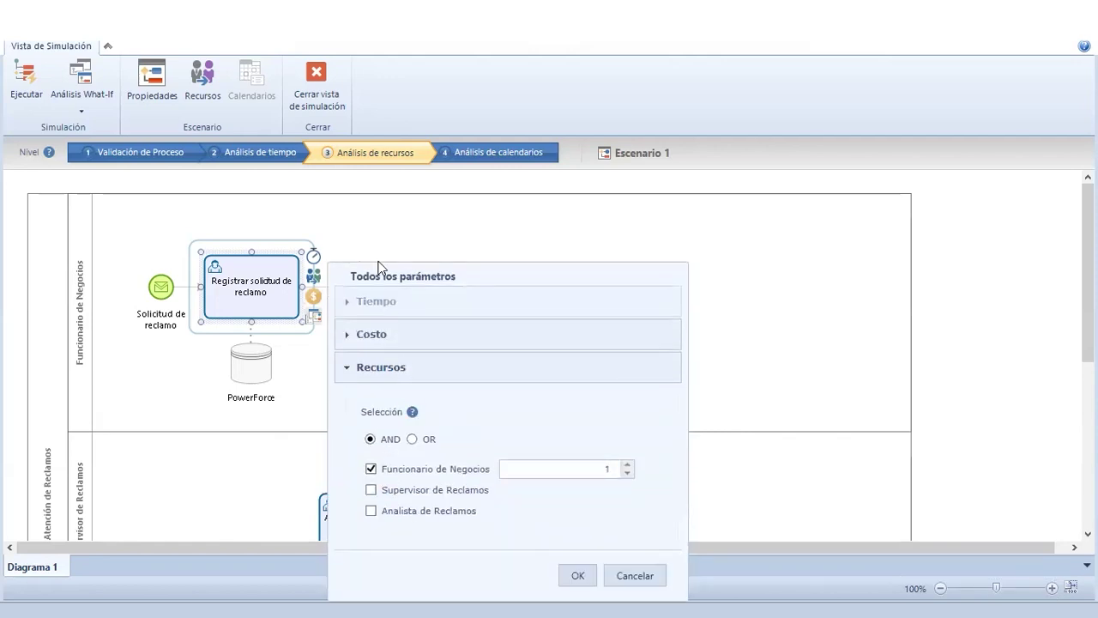
click(632, 575)
click(252, 287)
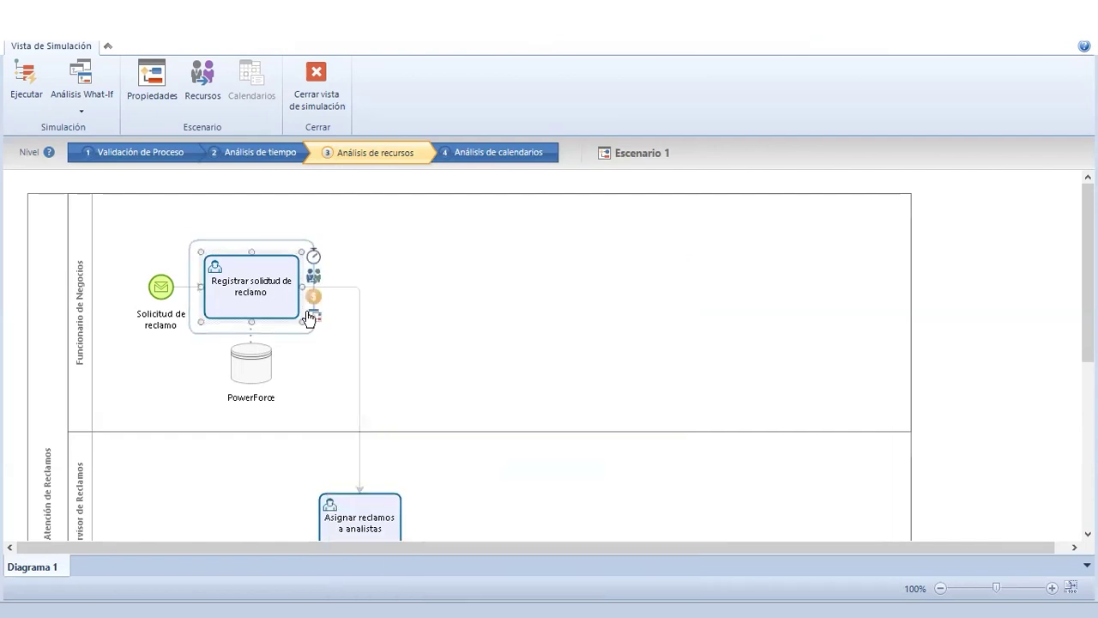
click(313, 318)
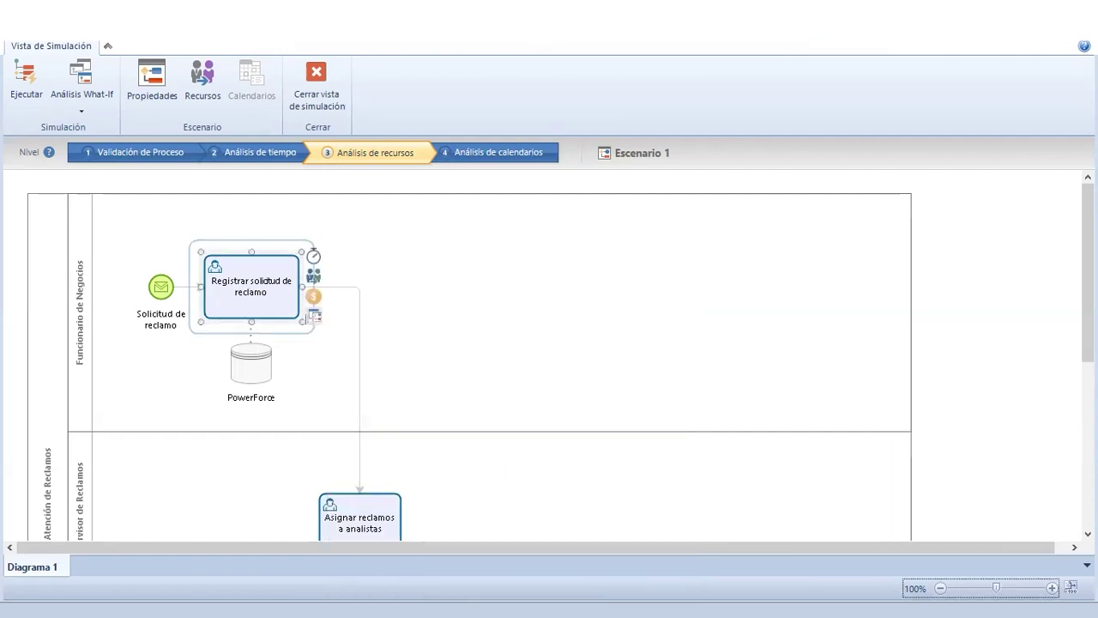
key(Escape)
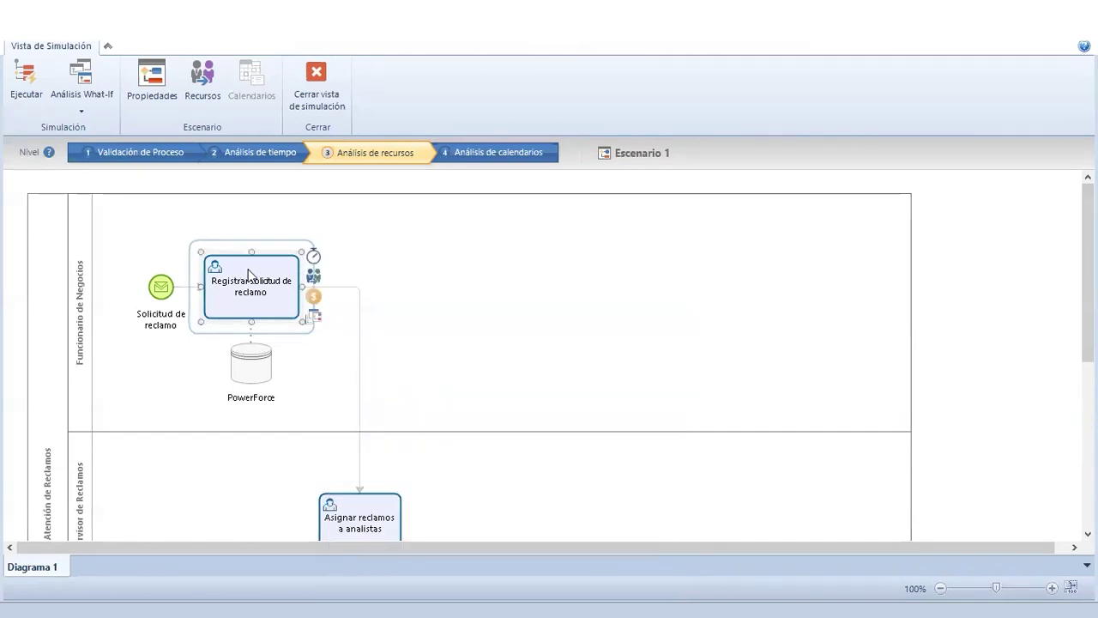
Review the resource assignment and activity cost of Asignar reclamos a analistas without changing them.
scroll(252, 277, down, 2)
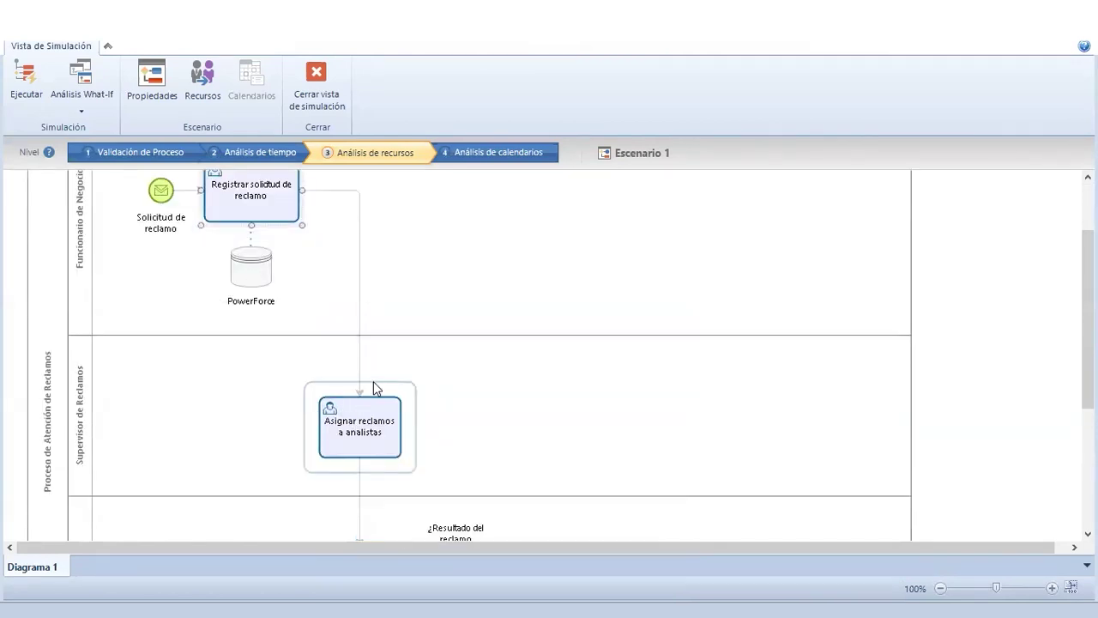
click(363, 415)
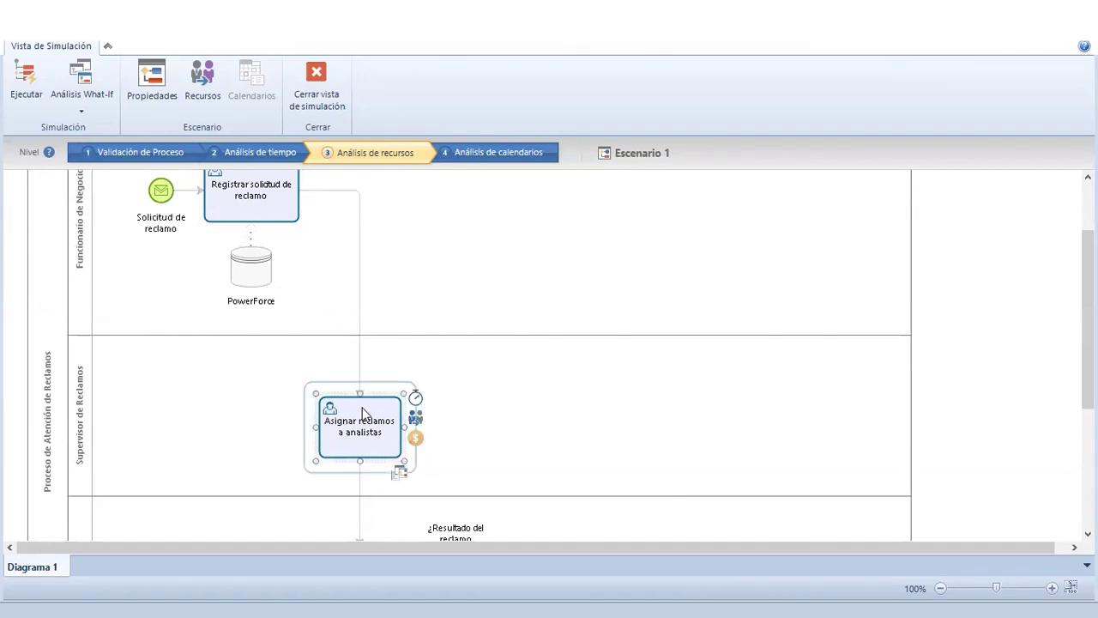
click(416, 421)
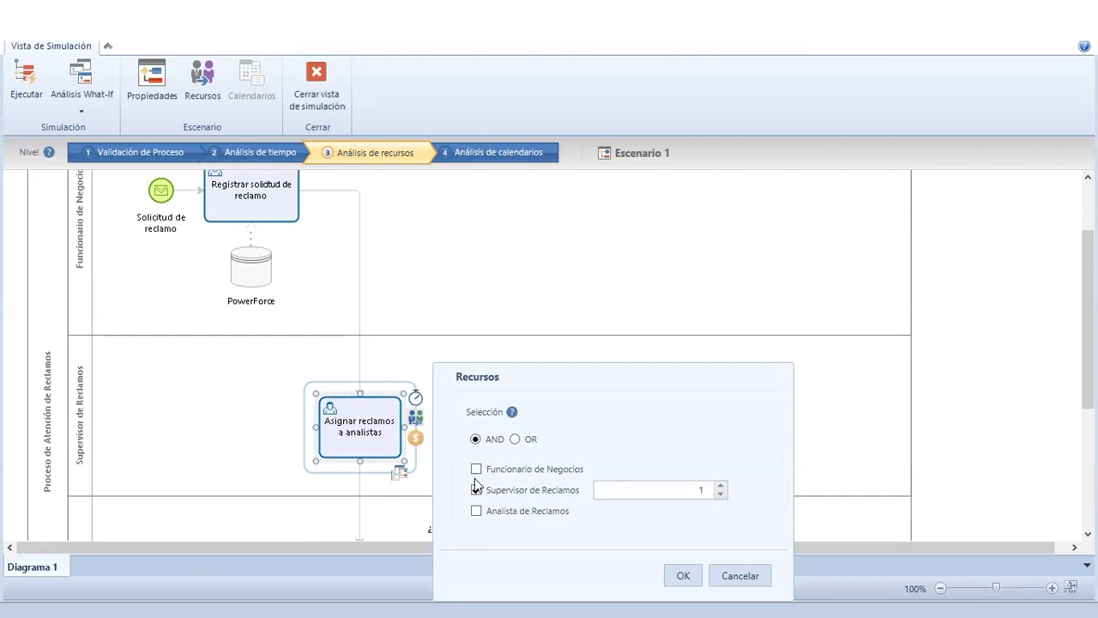
click(740, 576)
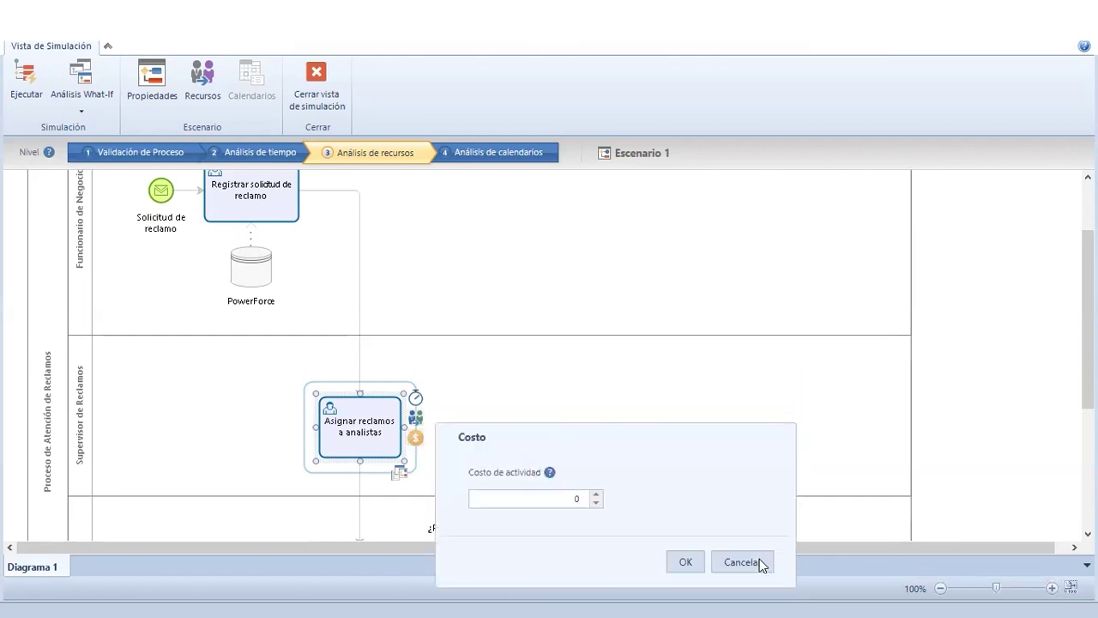
click(760, 558)
scroll(650, 409, down, 3)
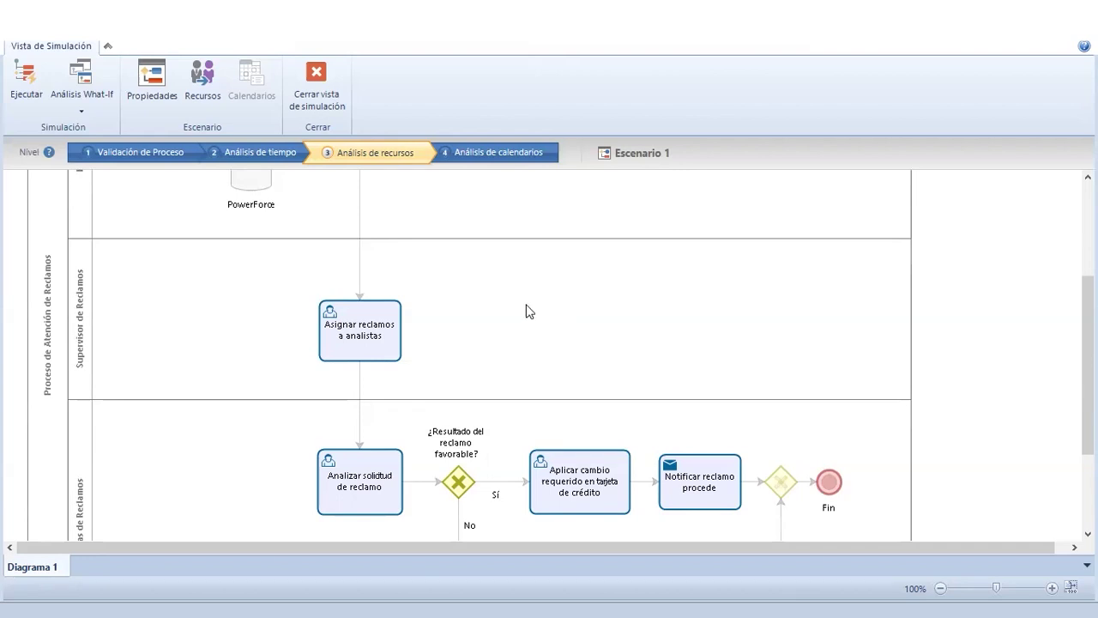
click(368, 348)
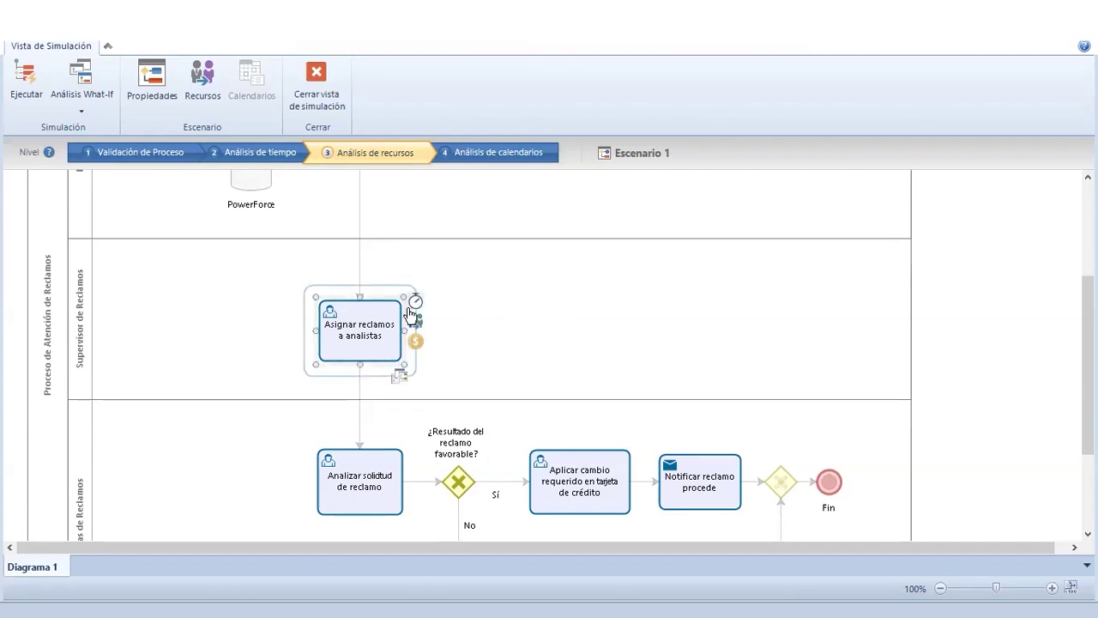
click(525, 292)
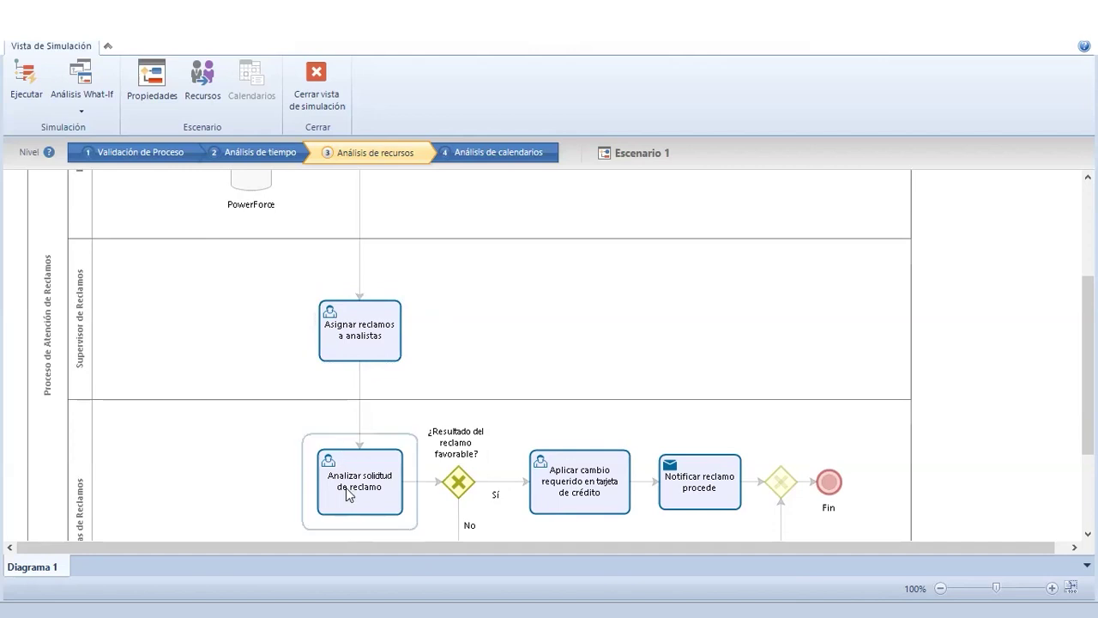
Review the resource and cost settings of the activities in the Analistas de Reclamos lane without changing them.
click(373, 494)
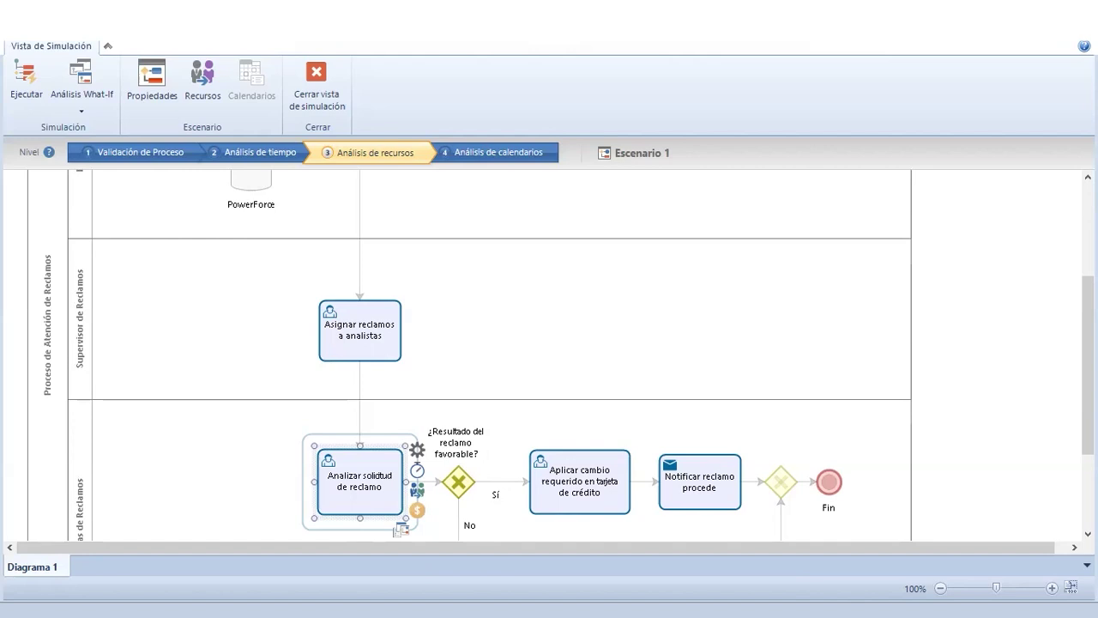
scroll(455, 480, down, 2)
click(458, 491)
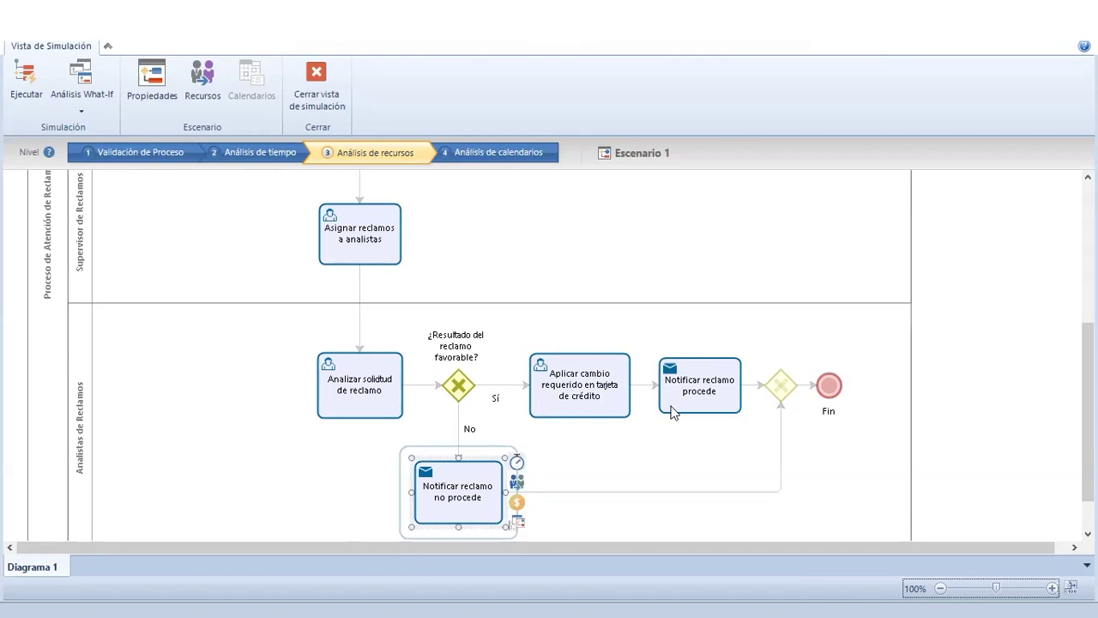
click(840, 575)
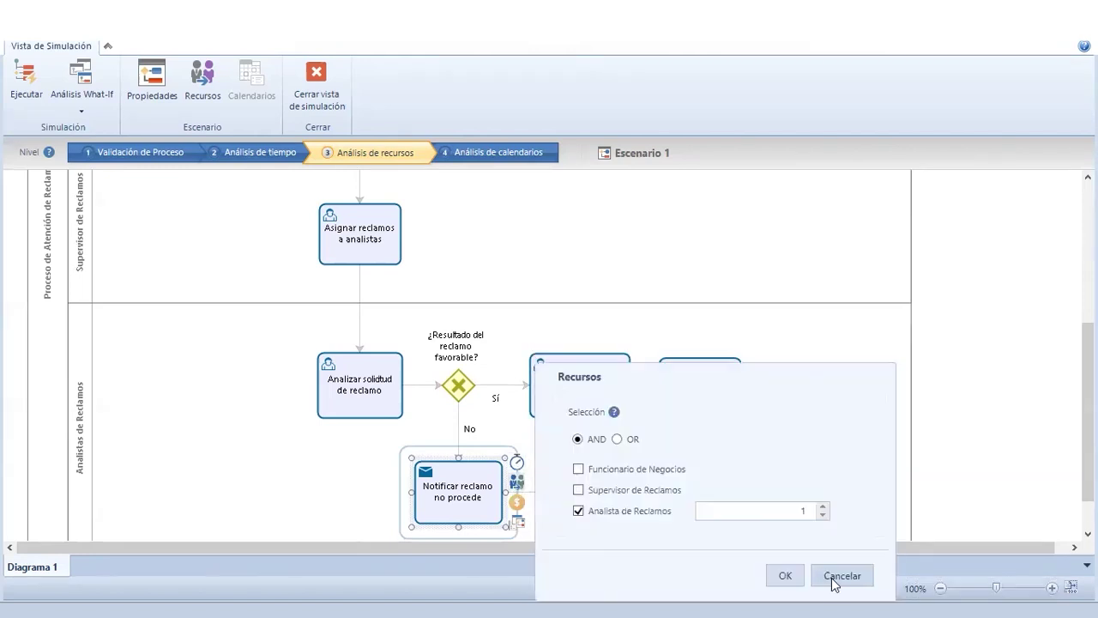
click(837, 577)
click(517, 503)
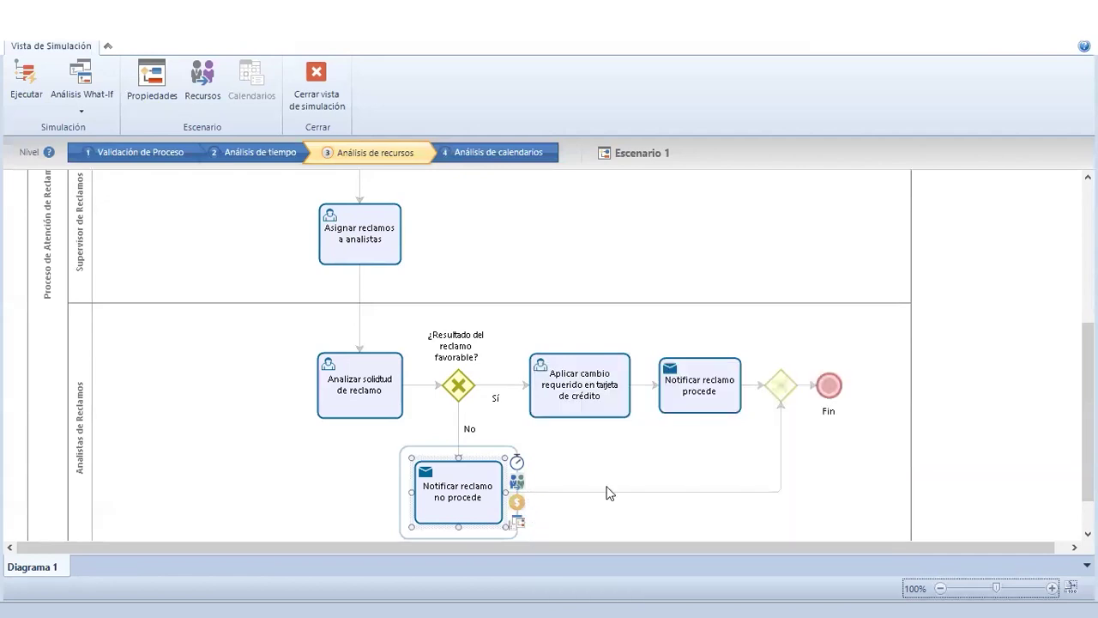
click(847, 576)
click(646, 378)
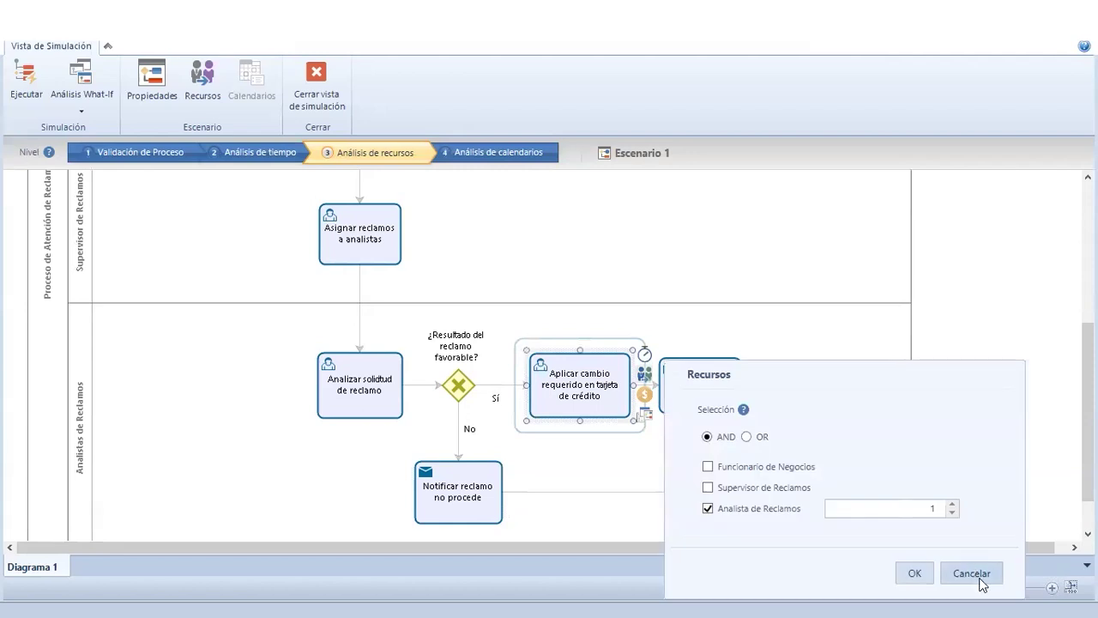
click(975, 577)
Set the quantity of Analista de Reclamos required by Notificar reclamo no procede to 2.
click(476, 492)
click(518, 485)
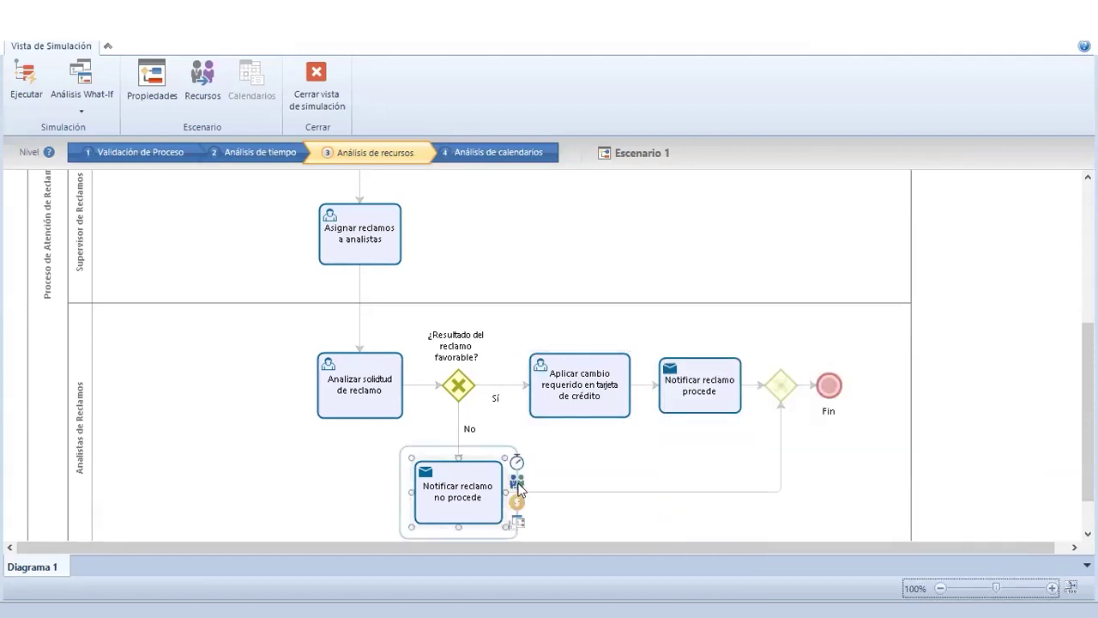
click(823, 507)
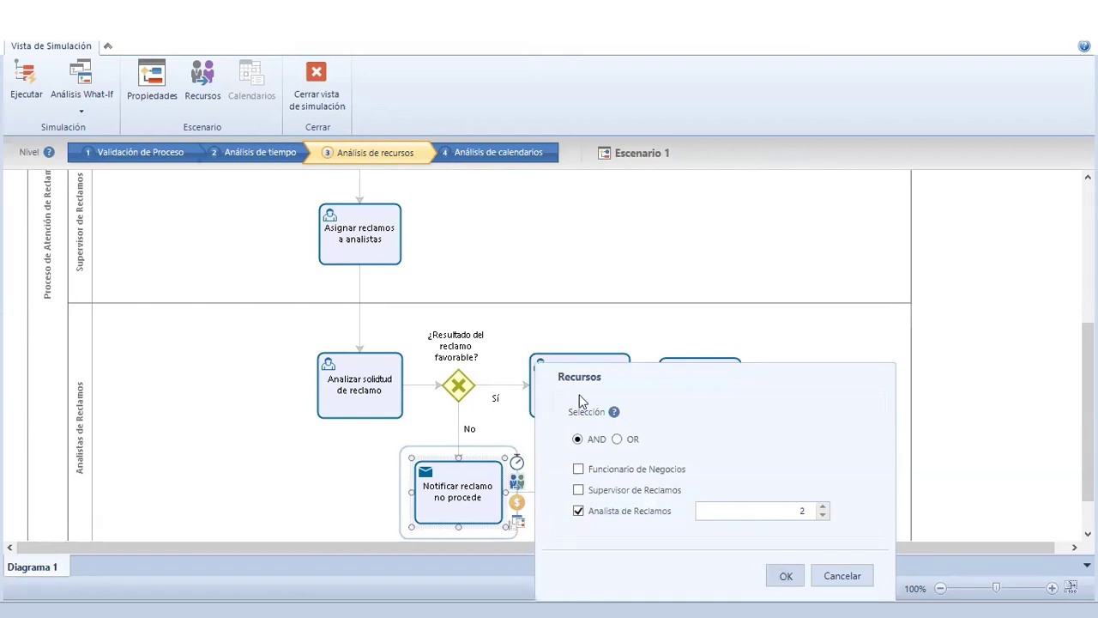
Update the quantity of Analista de Reclamos required by Aplicar cambio requerido en tarjeta de crédito.
click(580, 358)
click(644, 374)
click(942, 506)
click(914, 571)
Require 2 Analista de Reclamos for both Analizar solicitud de reclamo and Notificar reclamo procede.
click(369, 396)
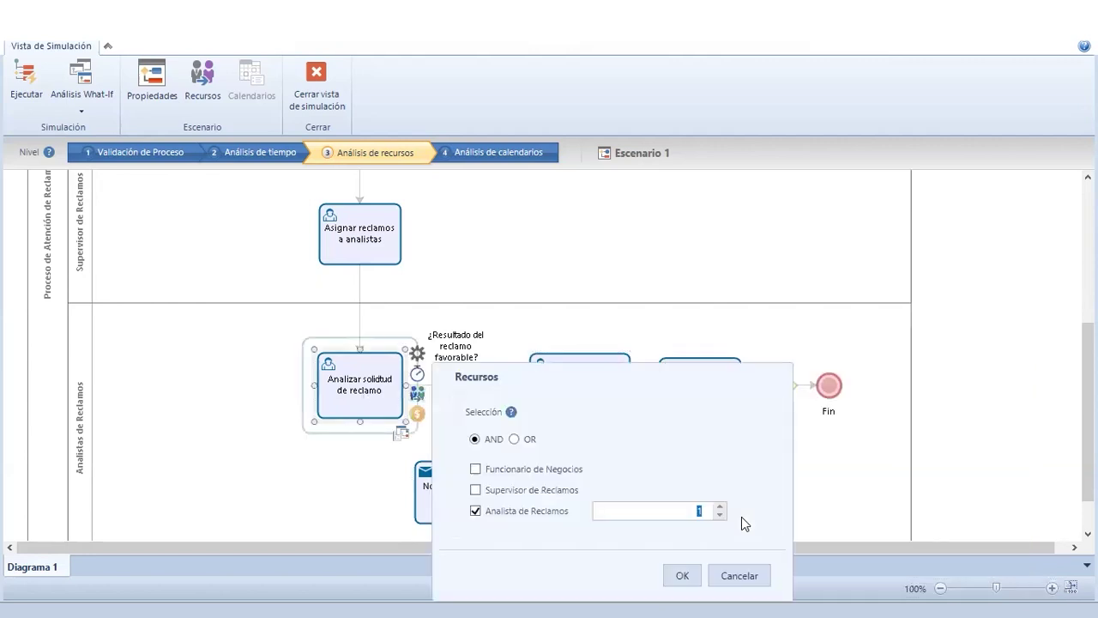
text(2)
click(682, 576)
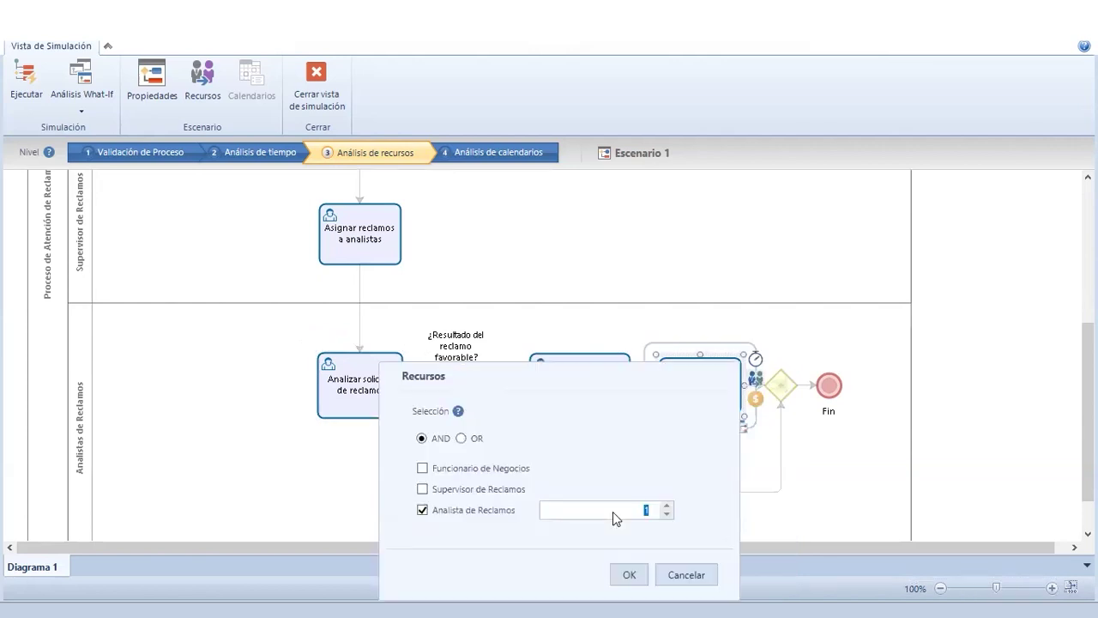
text(2)
click(632, 577)
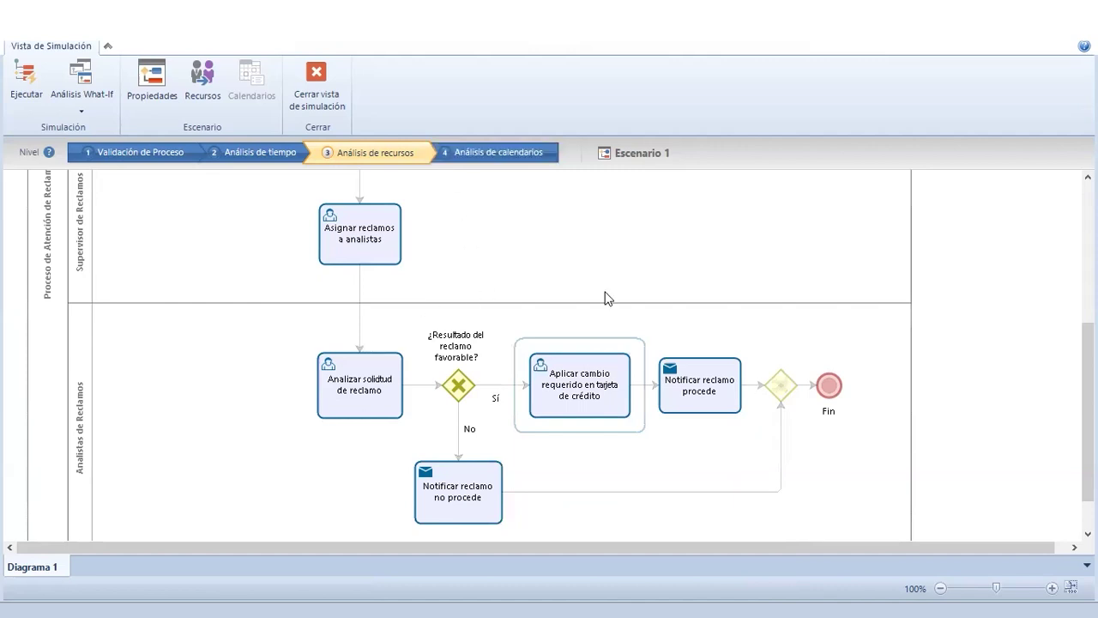
Switch the simulation to the Análisis de calendarios level and open the scenario's calendars.
scroll(605, 296, up, 5)
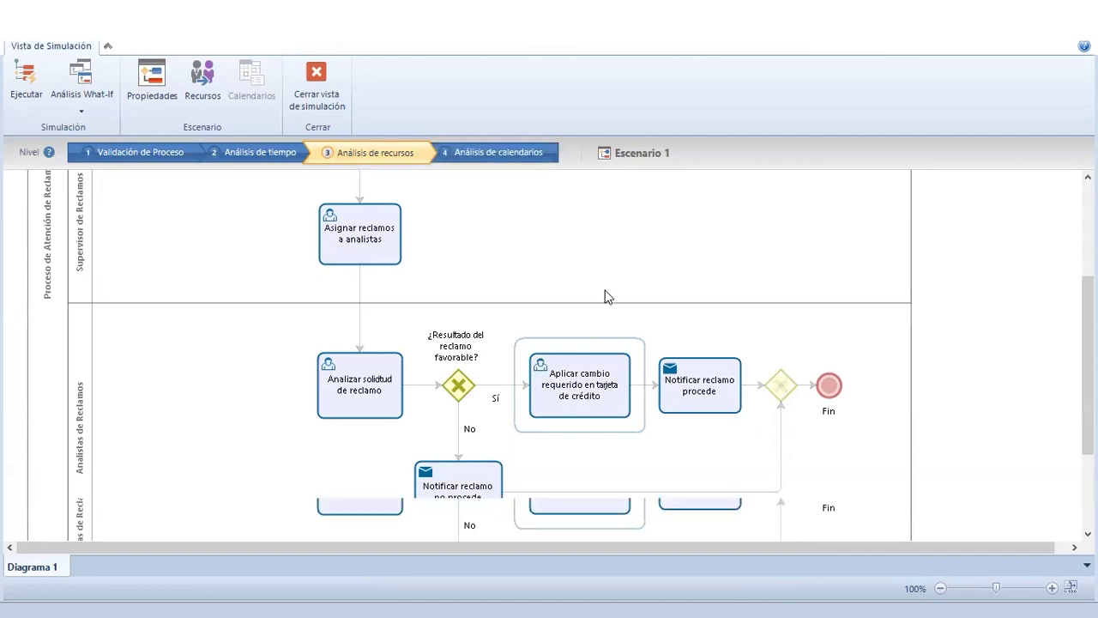
click(471, 154)
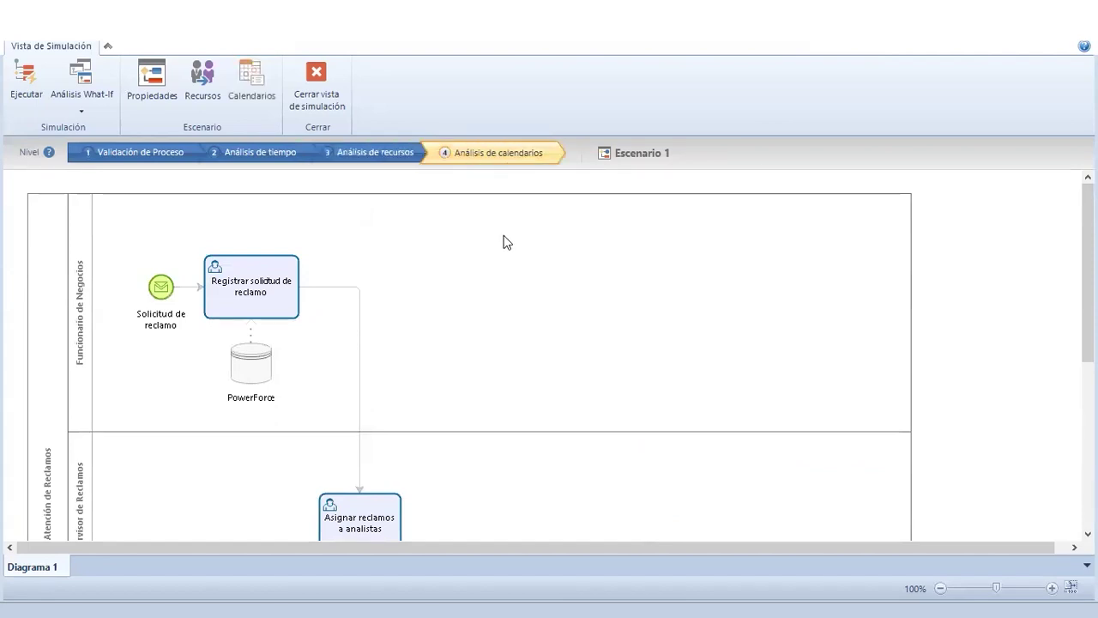
click(253, 79)
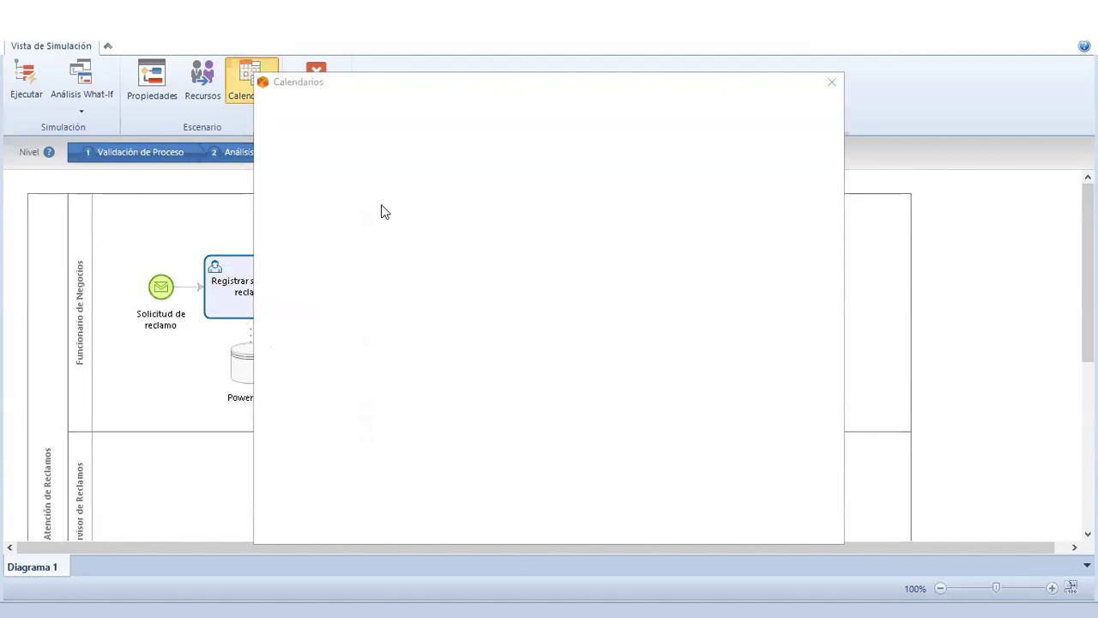
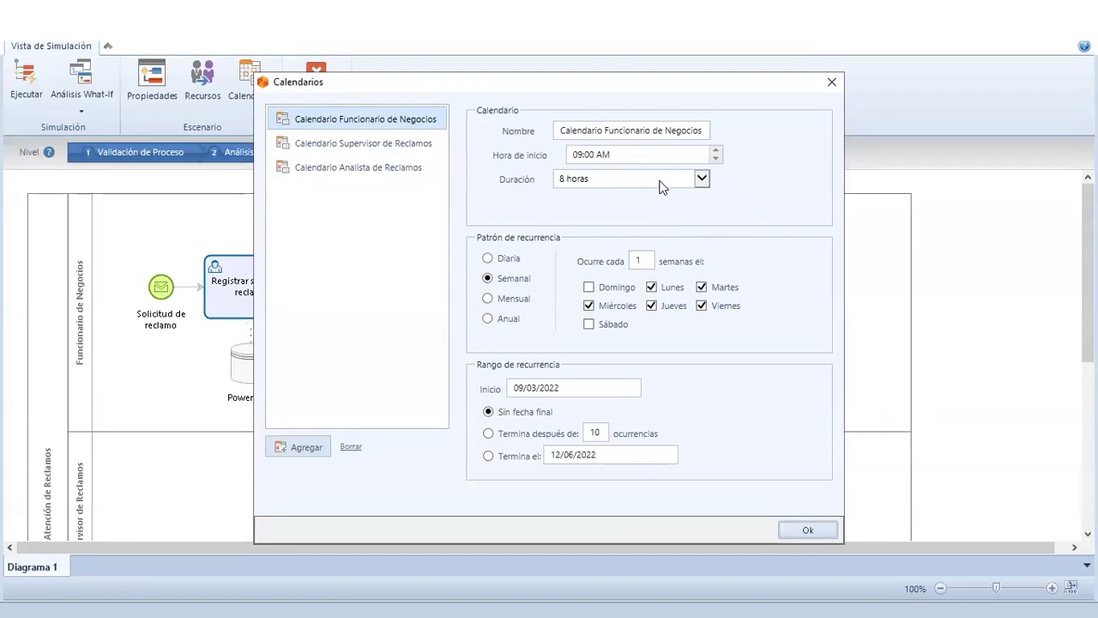
Examine the available duration options for Calendario Funcionario de Negocios, keeping 8 horas selected.
click(705, 178)
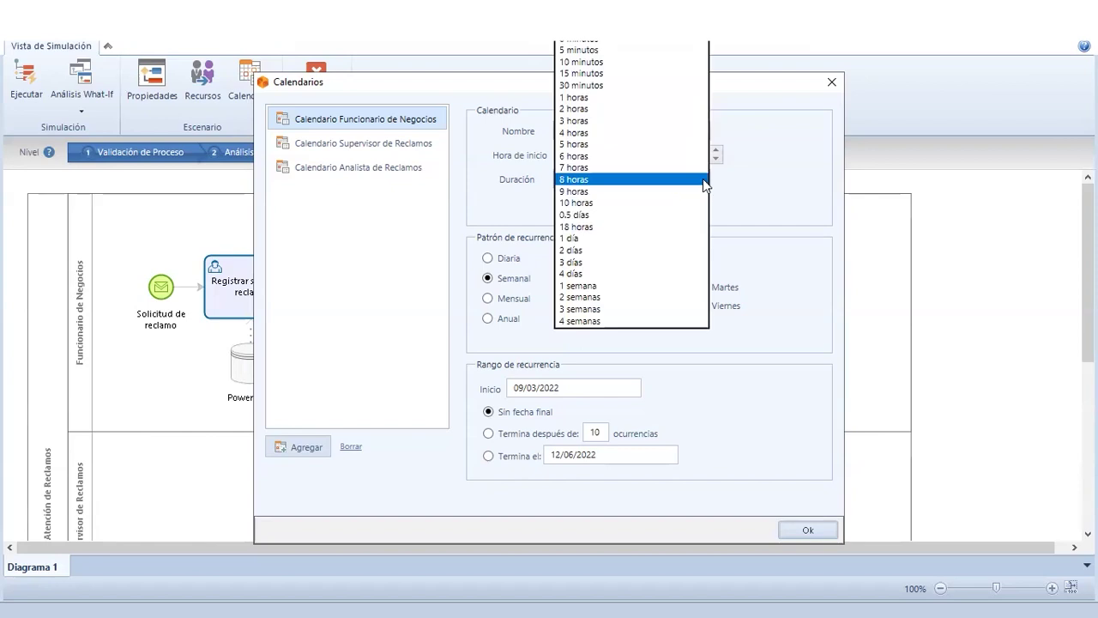
click(707, 180)
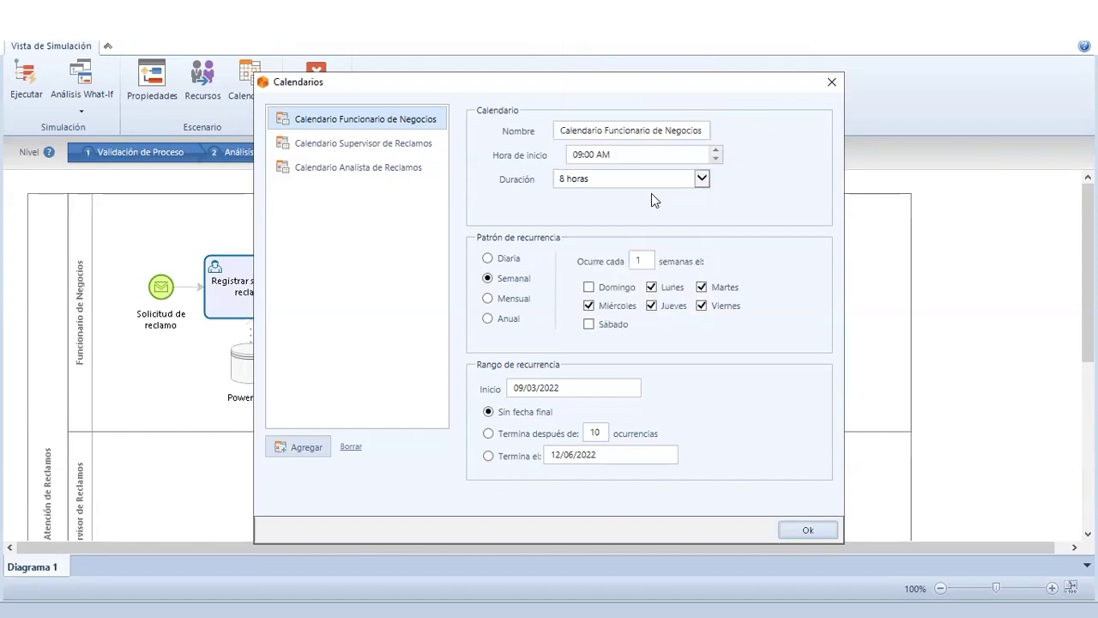
click(702, 180)
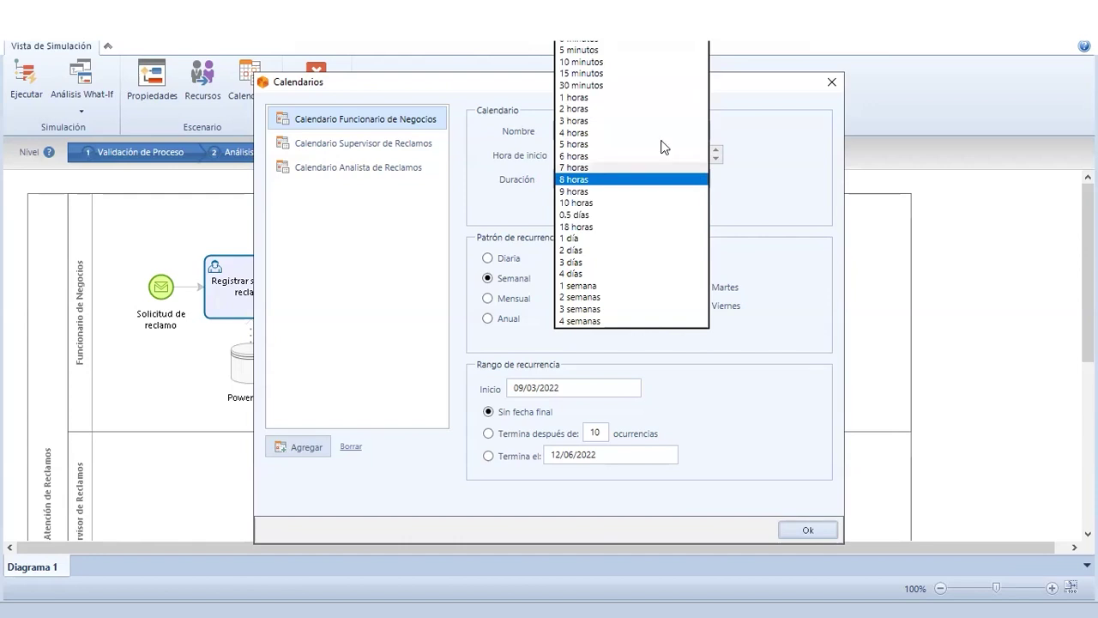
click(742, 194)
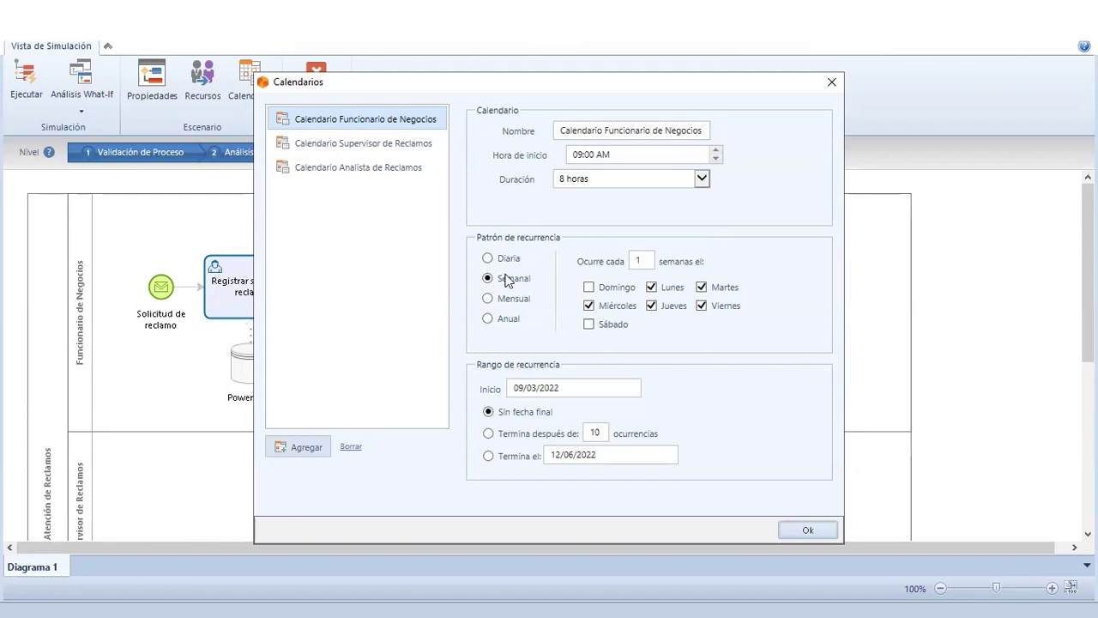
click(701, 176)
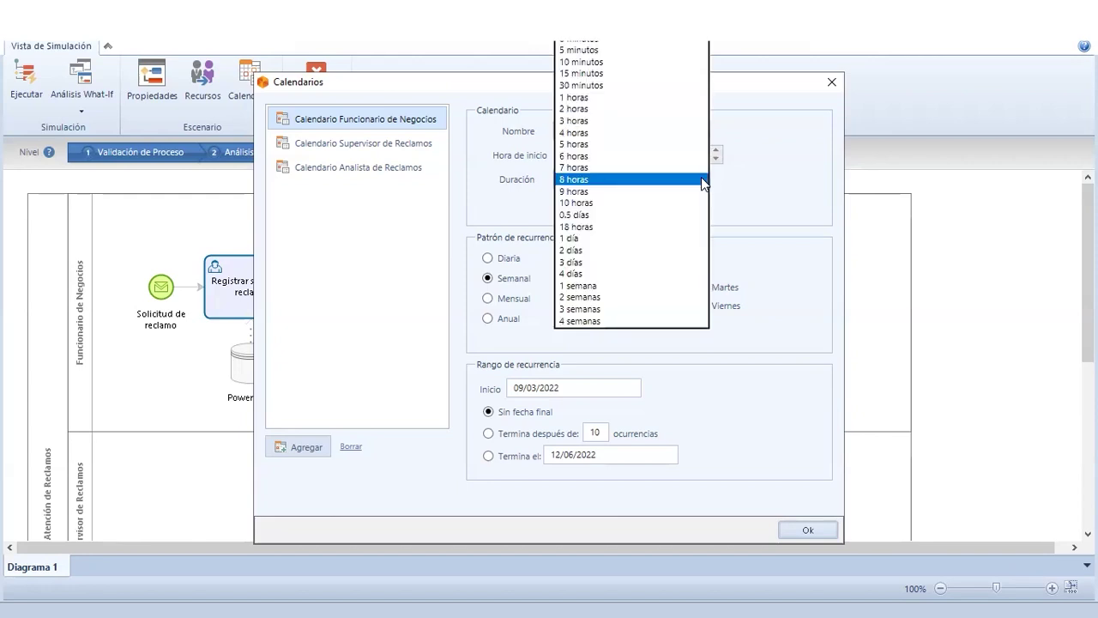
click(704, 179)
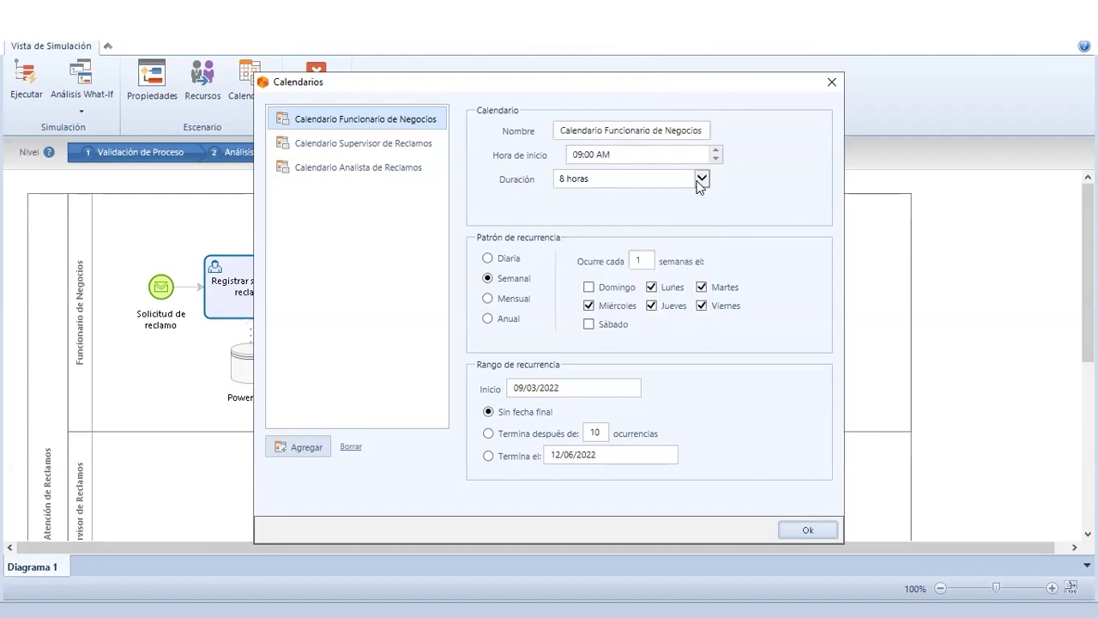
Set the duration of Calendario Funcionario de Negocios to 3 horas and its recurrence pattern to Mensual.
click(704, 179)
click(610, 121)
click(487, 298)
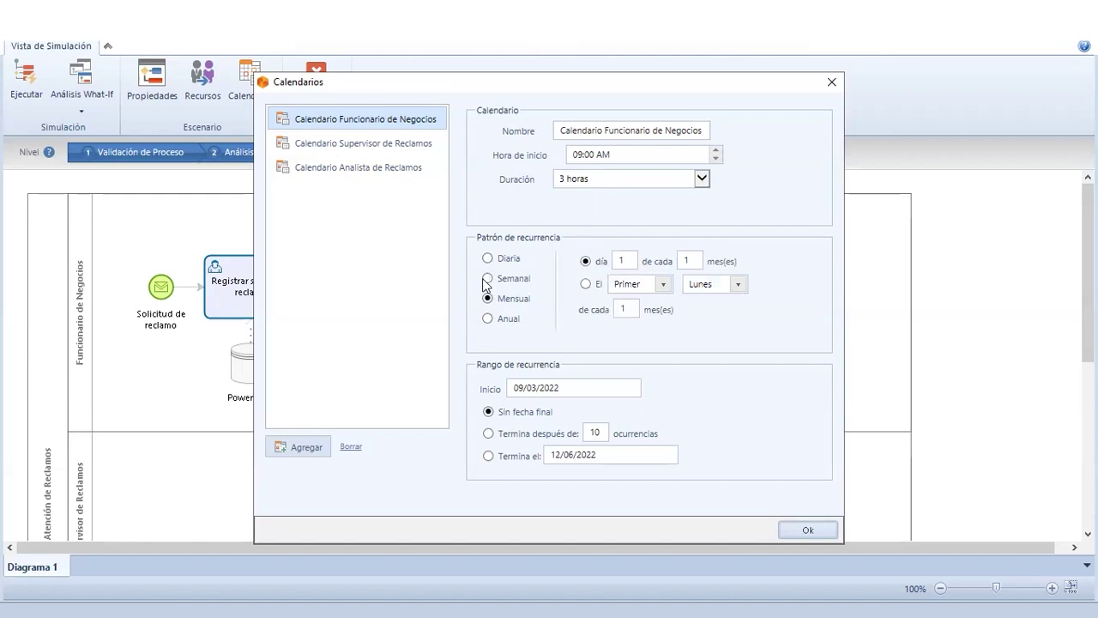
click(485, 279)
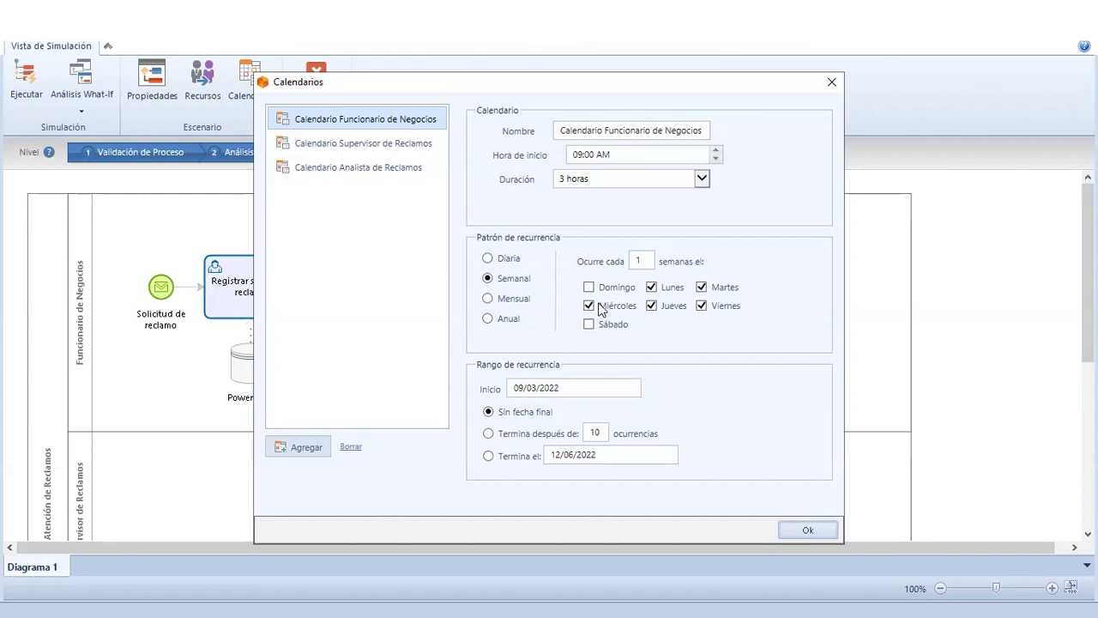
click(488, 299)
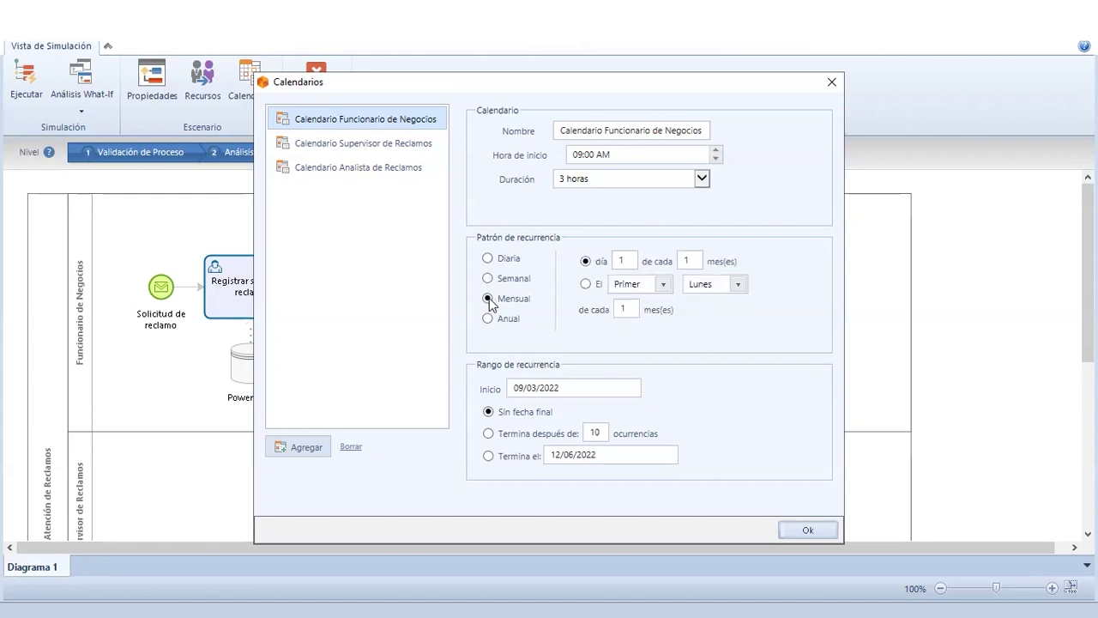
Try a monthly recurrence for Calendario Funcionario de Negocios on the Primer Lunes of every 30 months.
click(655, 285)
click(623, 288)
click(620, 260)
double_click(689, 261)
text(30)
click(661, 286)
click(659, 290)
click(586, 284)
click(650, 290)
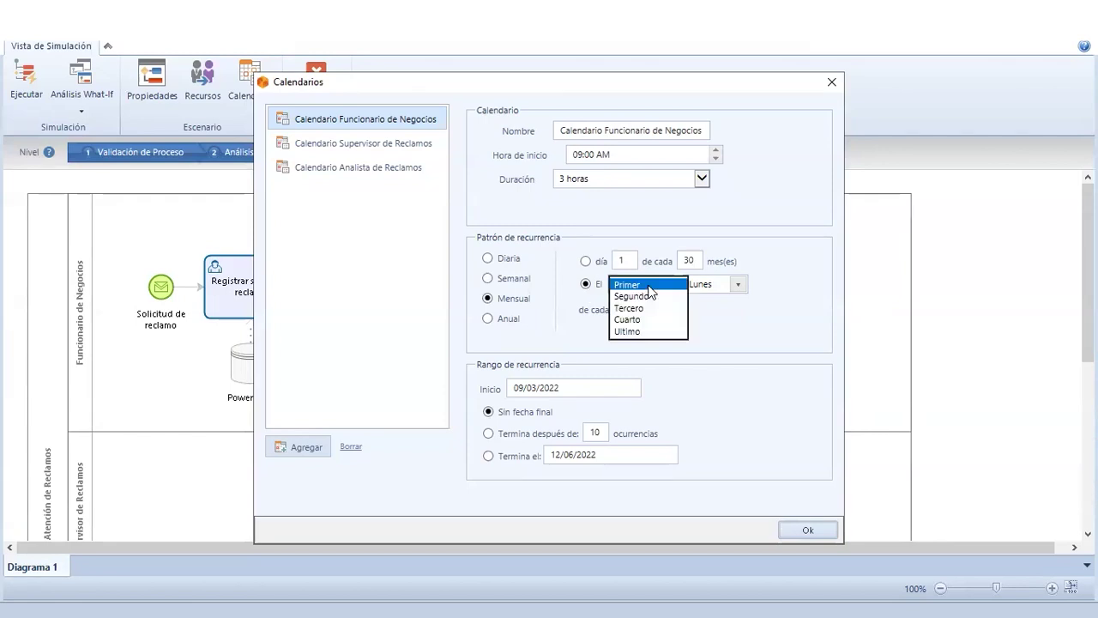
click(703, 324)
click(722, 292)
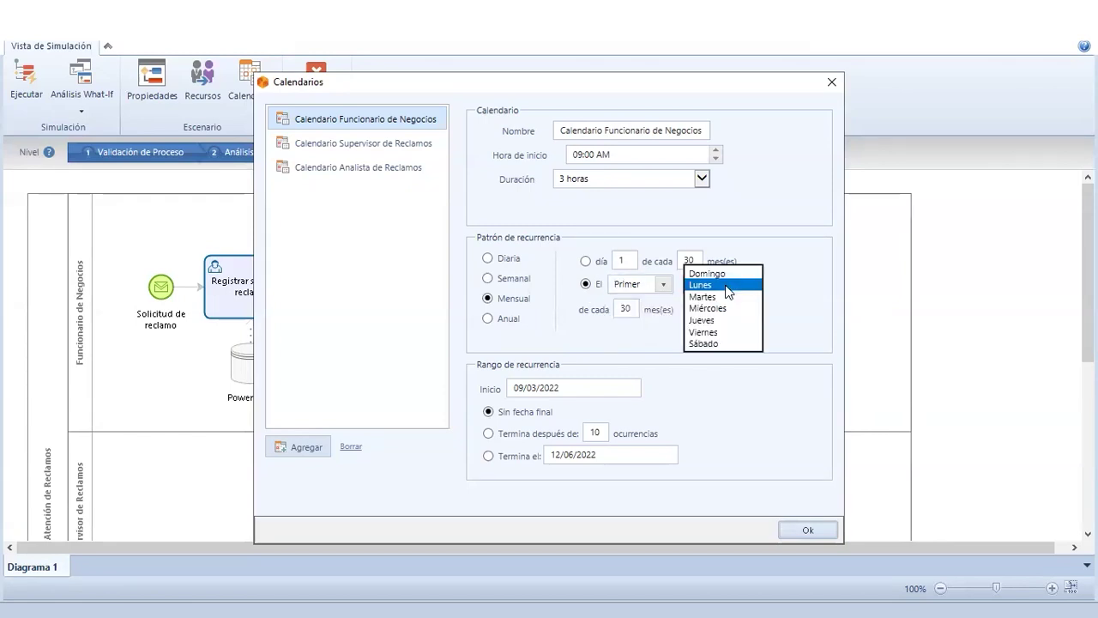
click(631, 349)
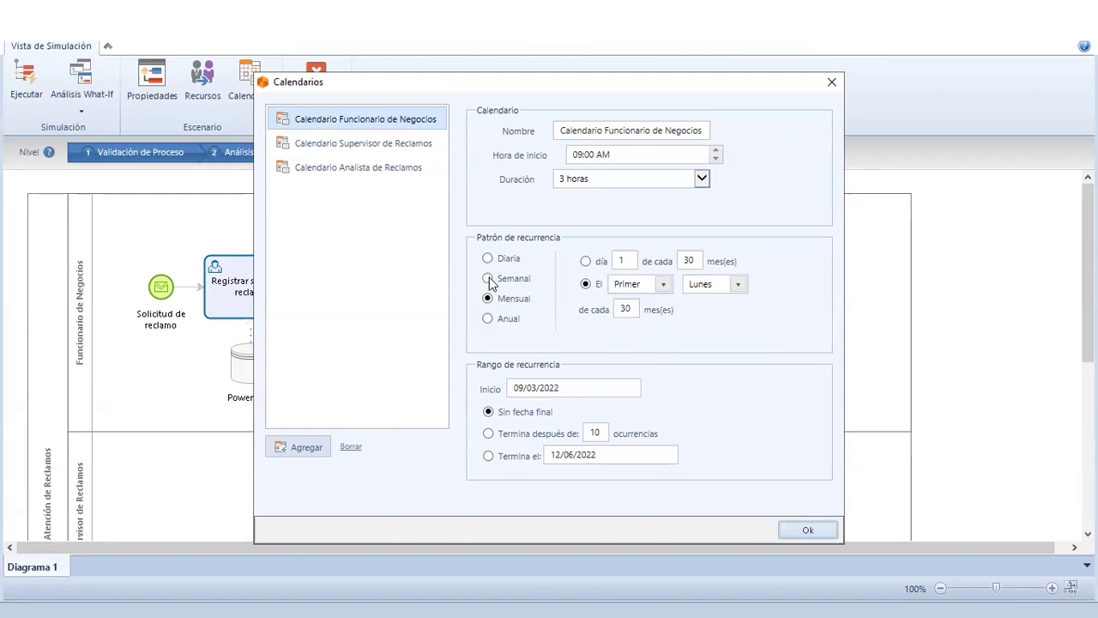
Set Calendario Funcionario de Negocios to recur Semanal and the duration of Calendario Supervisor de Reclamos to 2 horas.
click(489, 279)
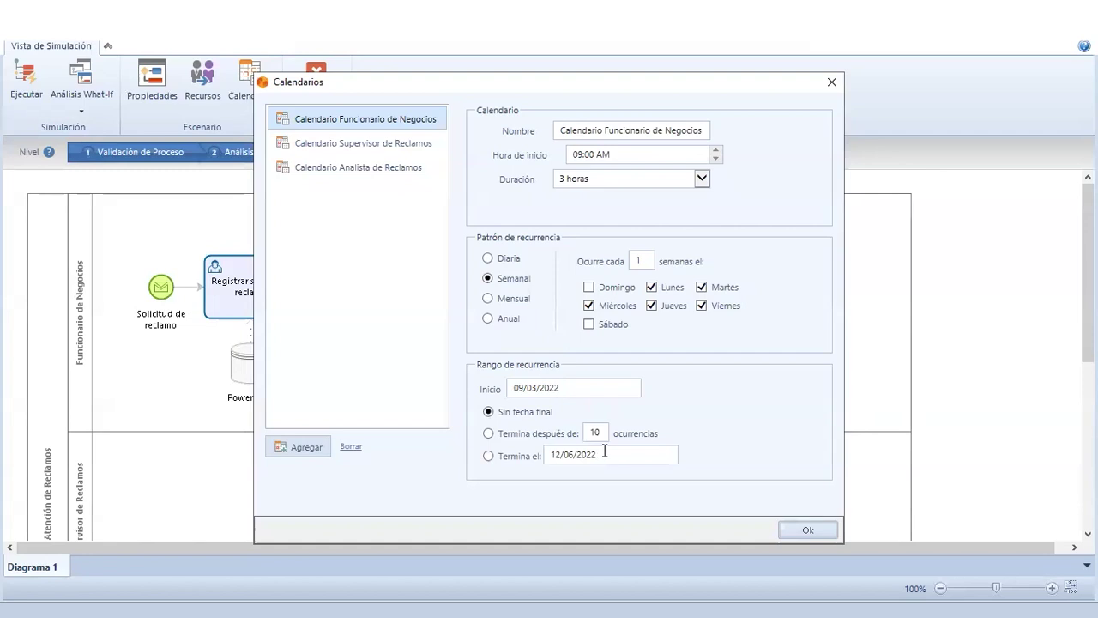
click(390, 144)
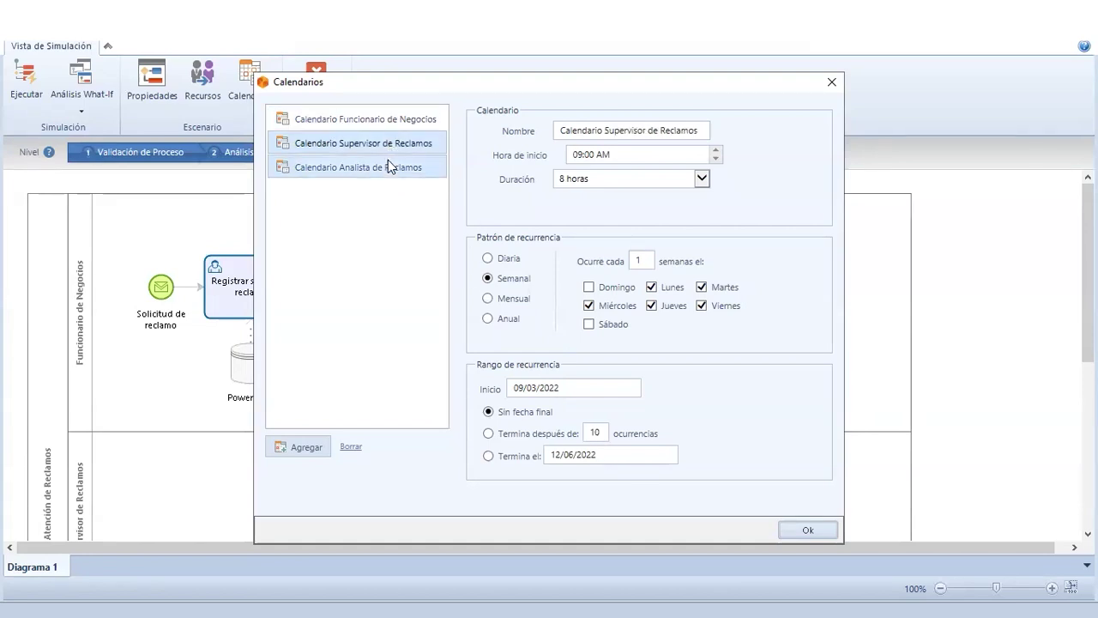
click(612, 179)
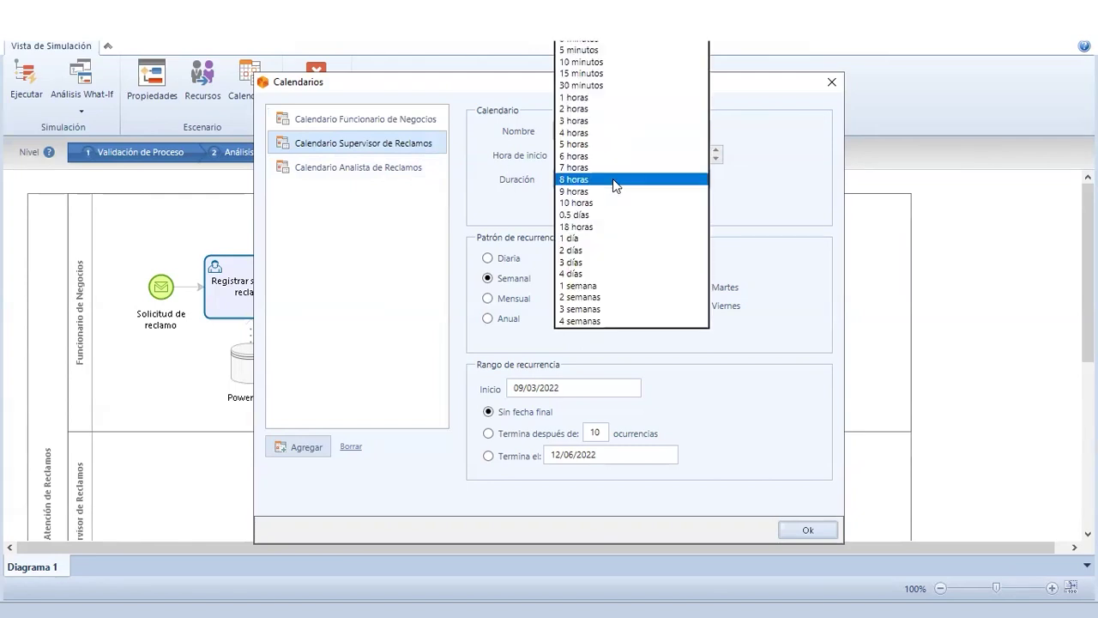
click(590, 109)
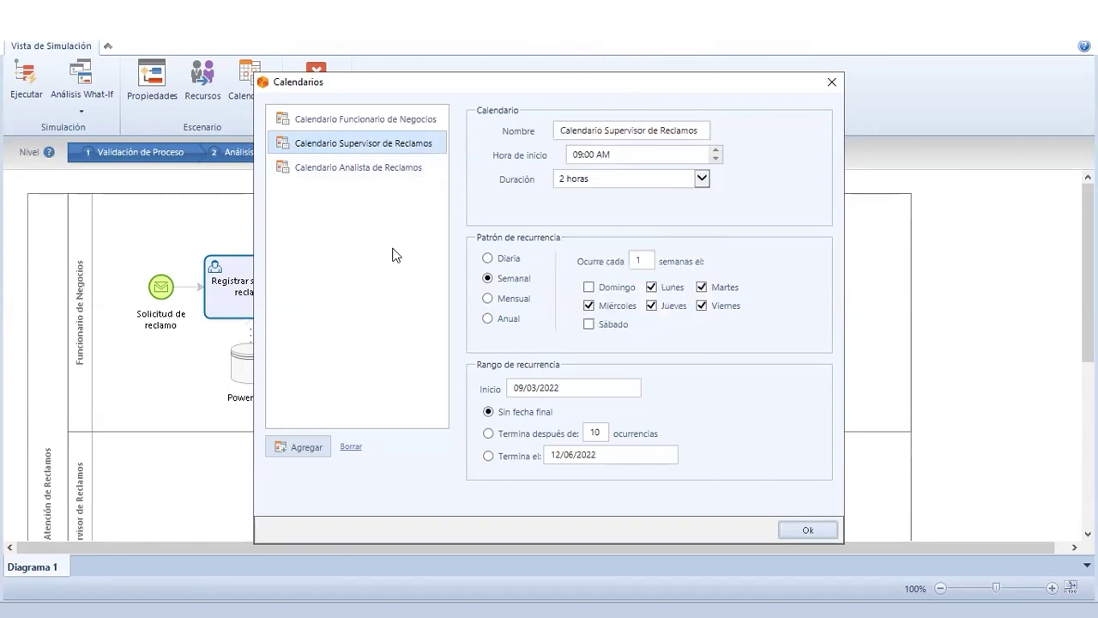
Set the duration of Calendario Analista de Reclamos to 7 horas and accept the calendar settings.
click(388, 170)
click(600, 178)
click(601, 164)
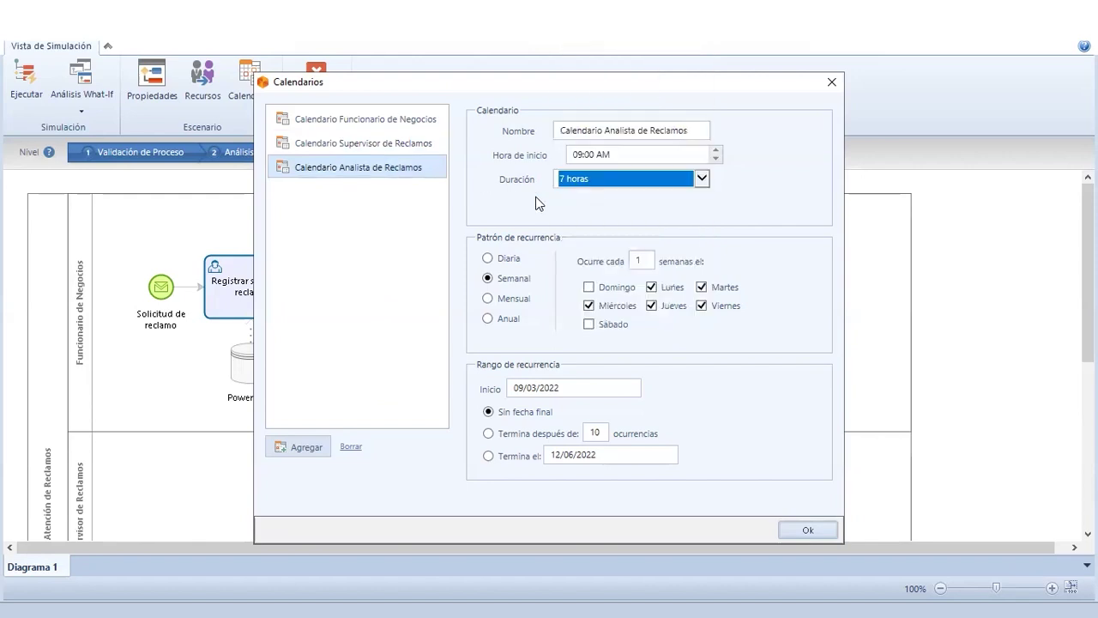
click(532, 199)
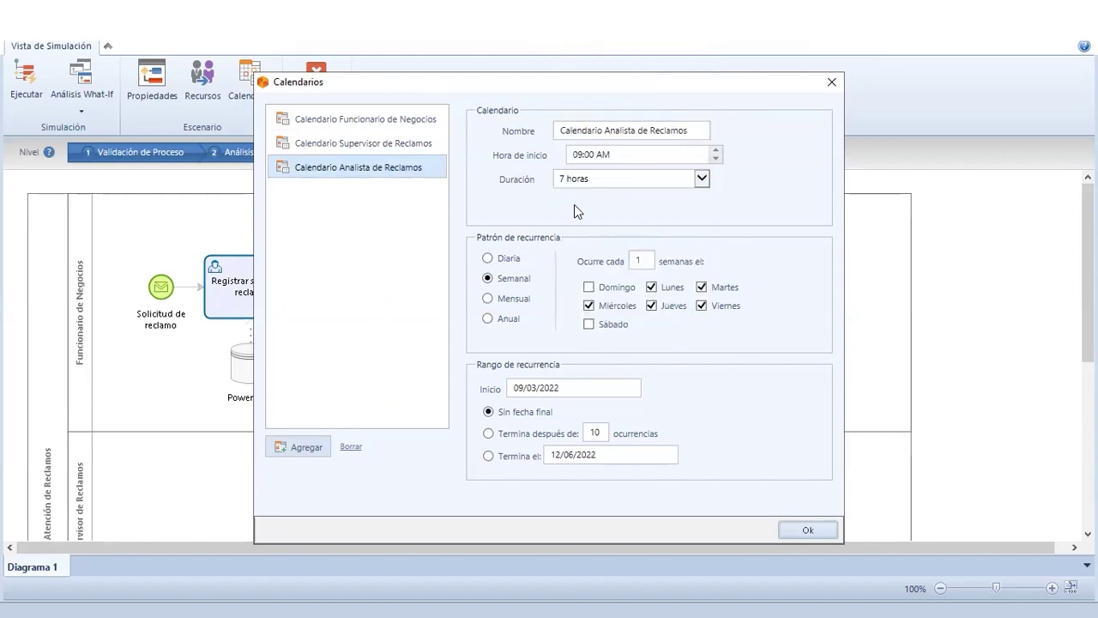
click(807, 531)
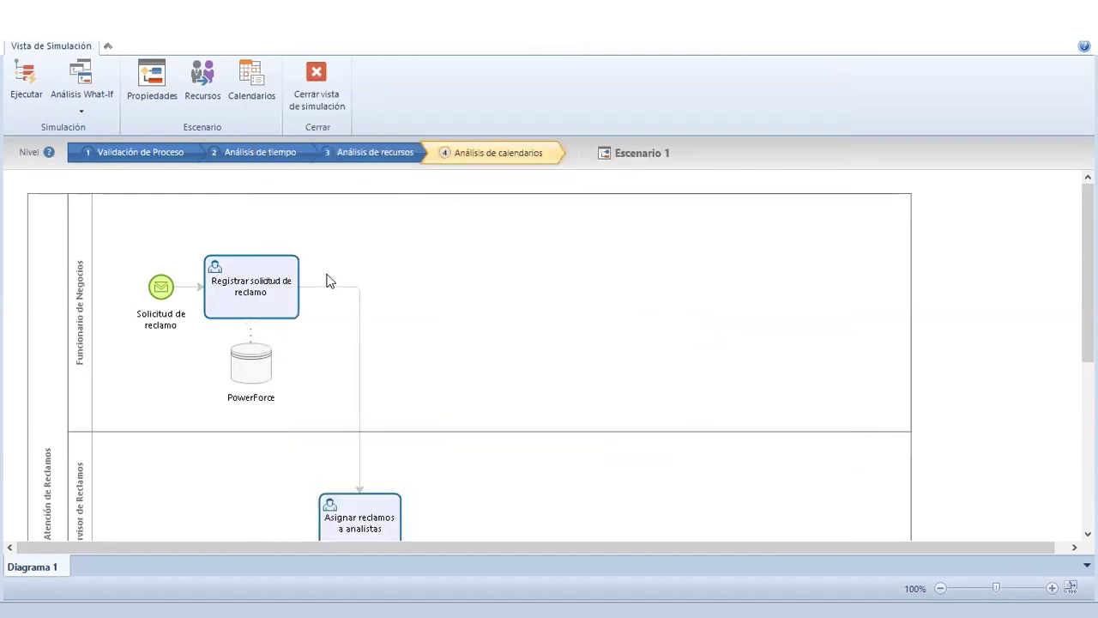
Check the maximum number of arrivals set for the Solicitud de reclamo start event, then cancel without changes.
click(275, 292)
click(475, 270)
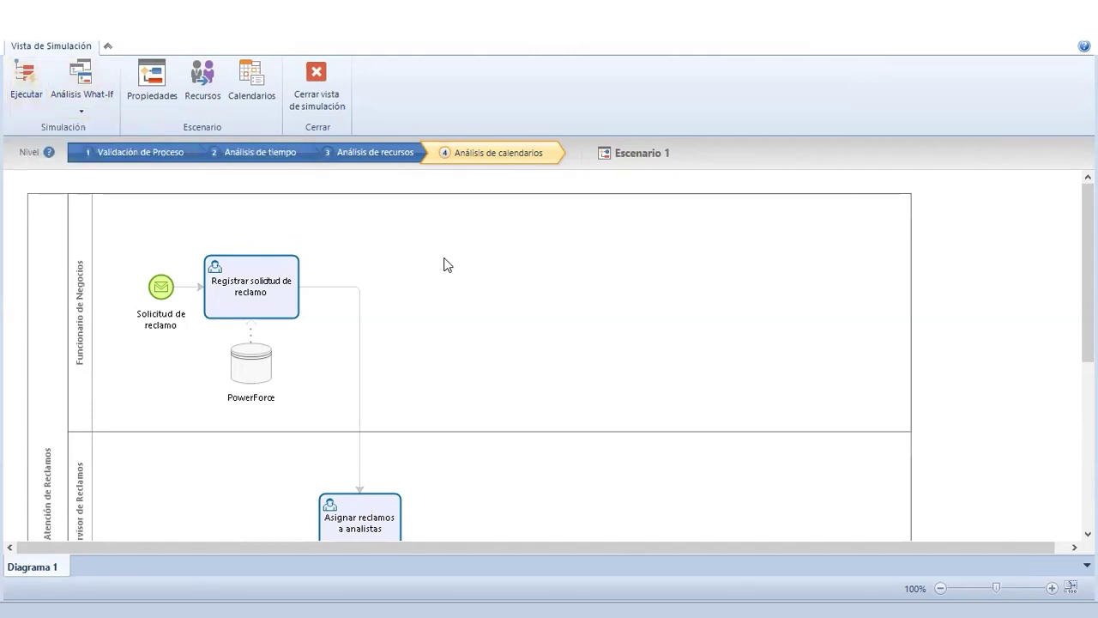
click(26, 82)
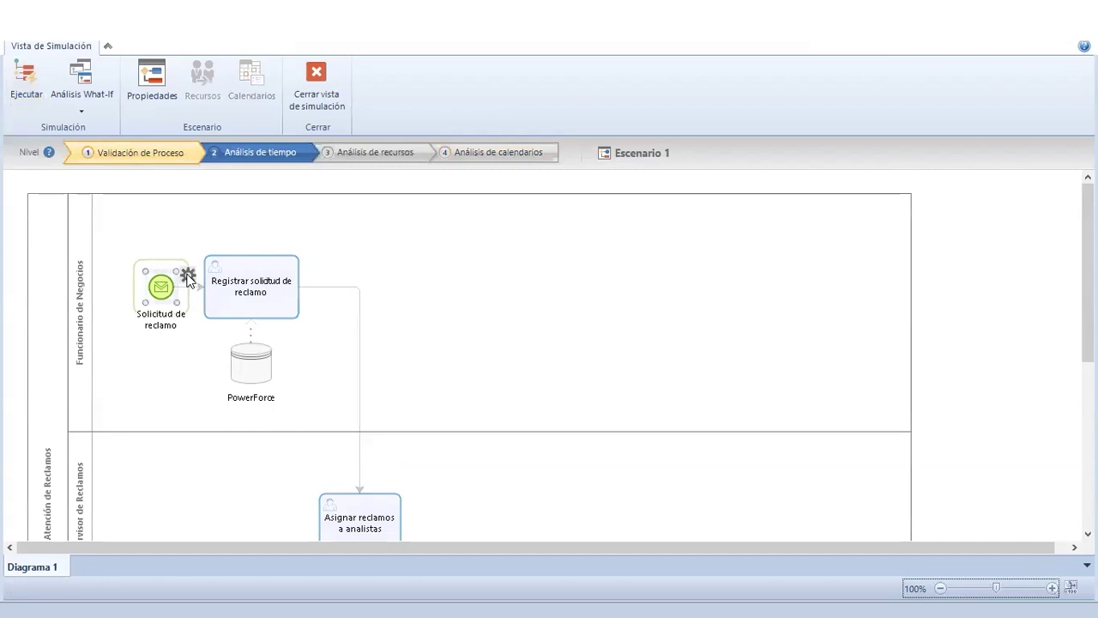
click(188, 276)
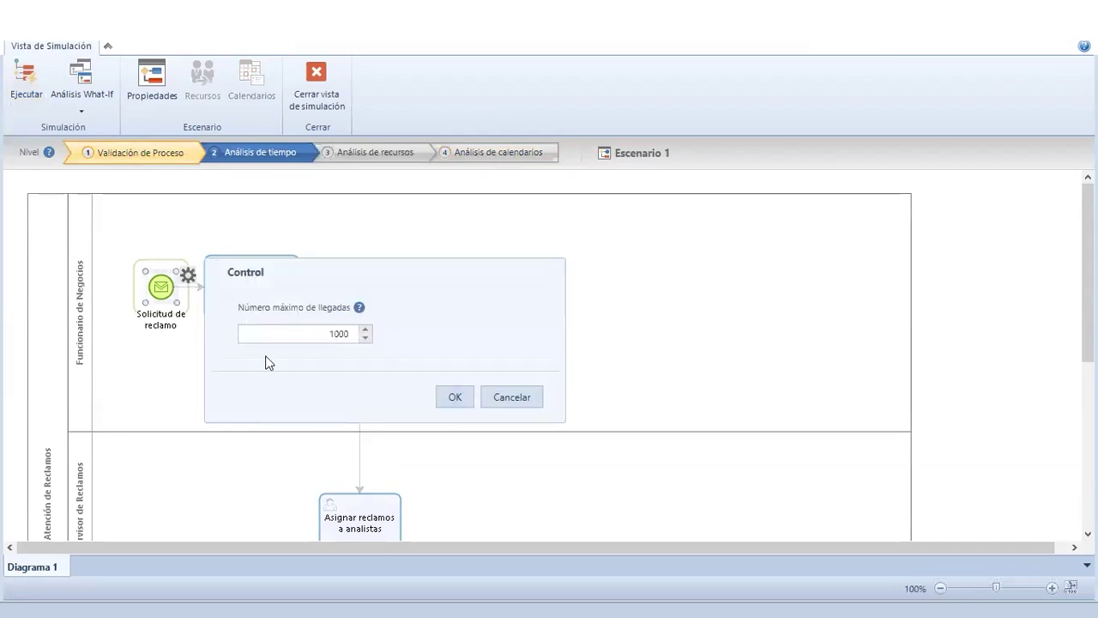
click(522, 399)
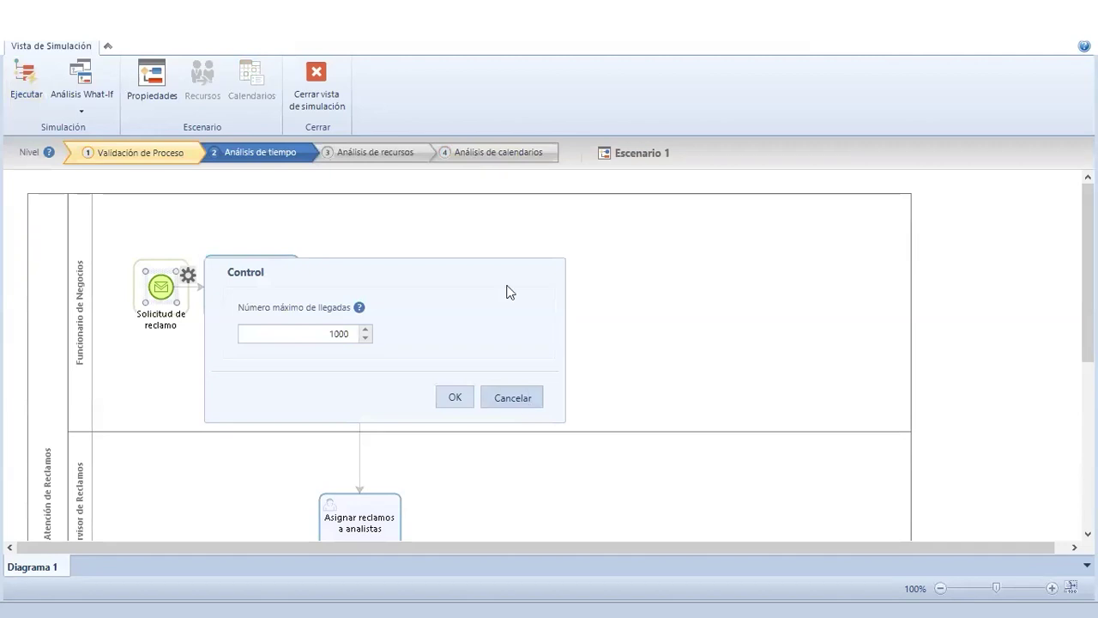
Run the process validation simulation through to the end and open its results.
click(23, 89)
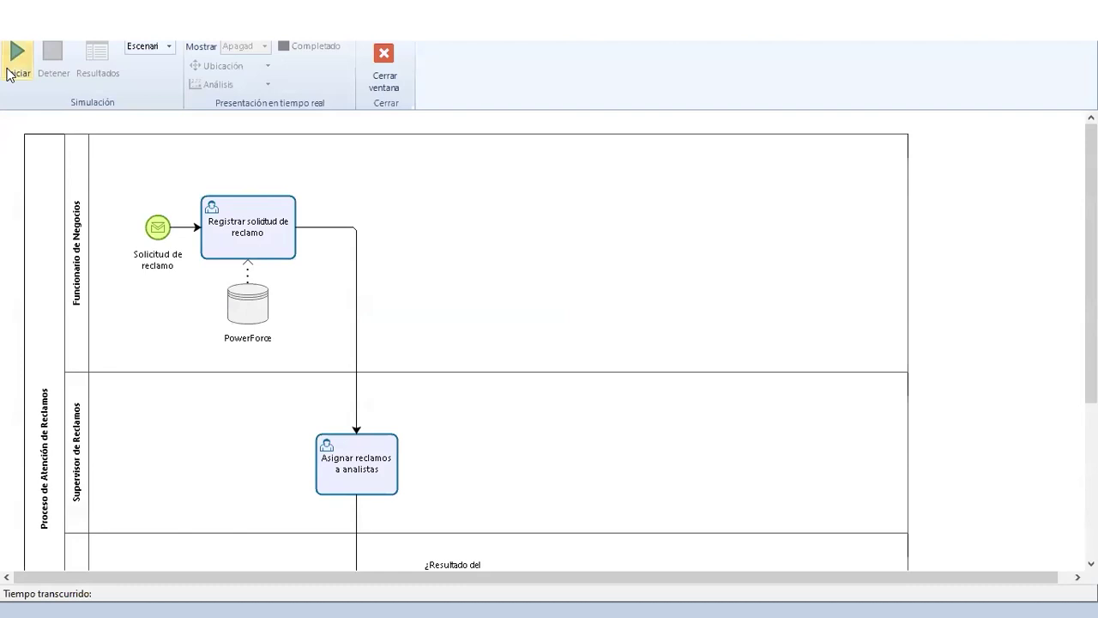
click(17, 67)
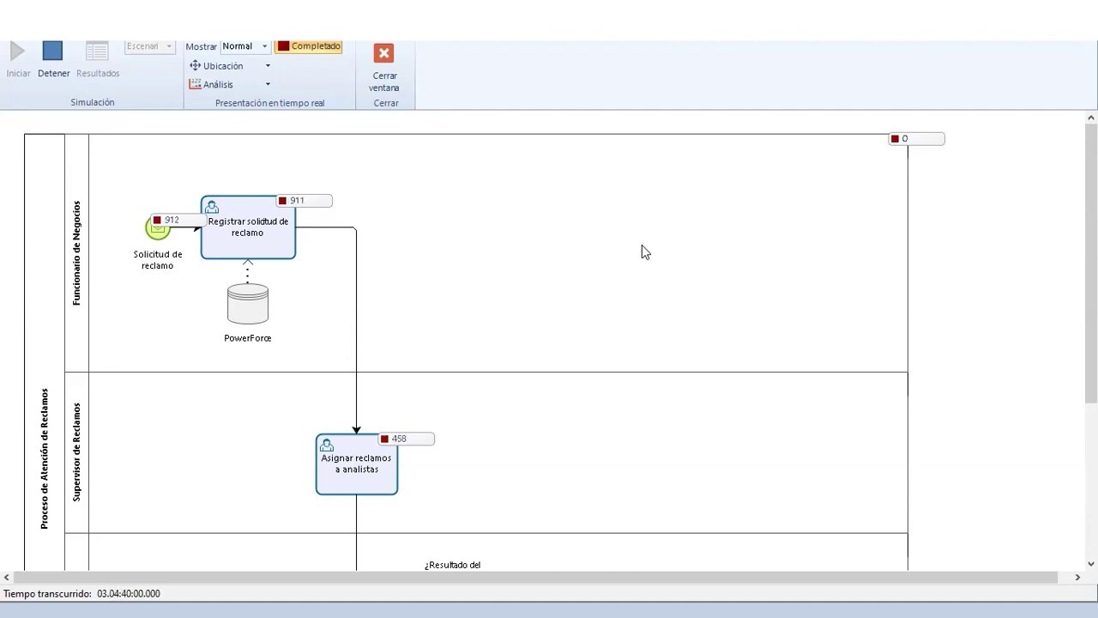
drag(1091, 257, 1092, 304)
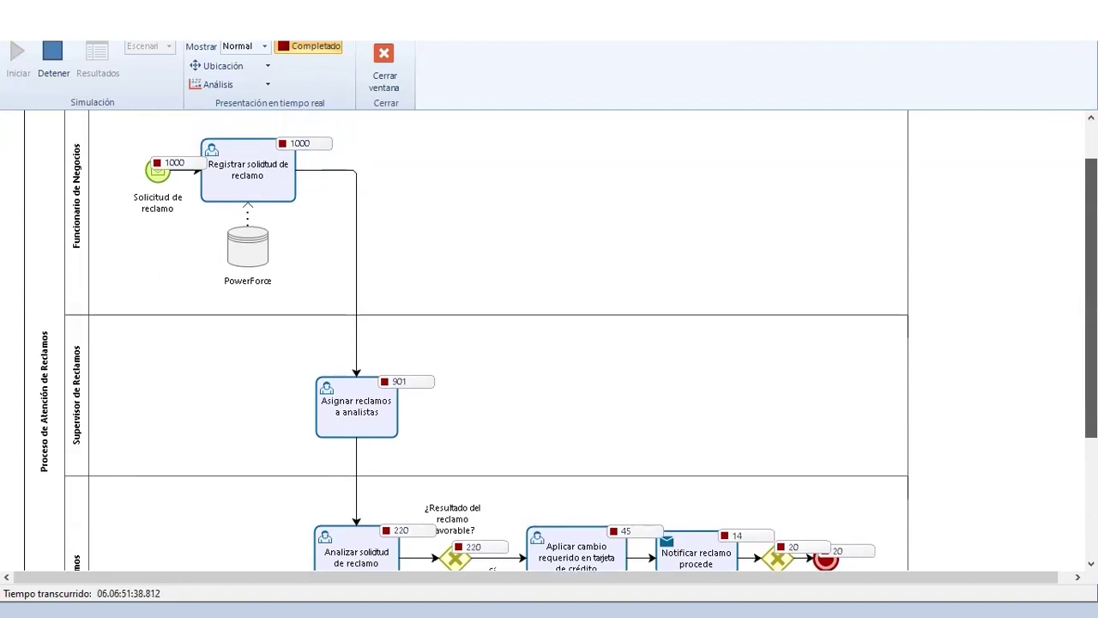
scroll(421, 325, down, 3)
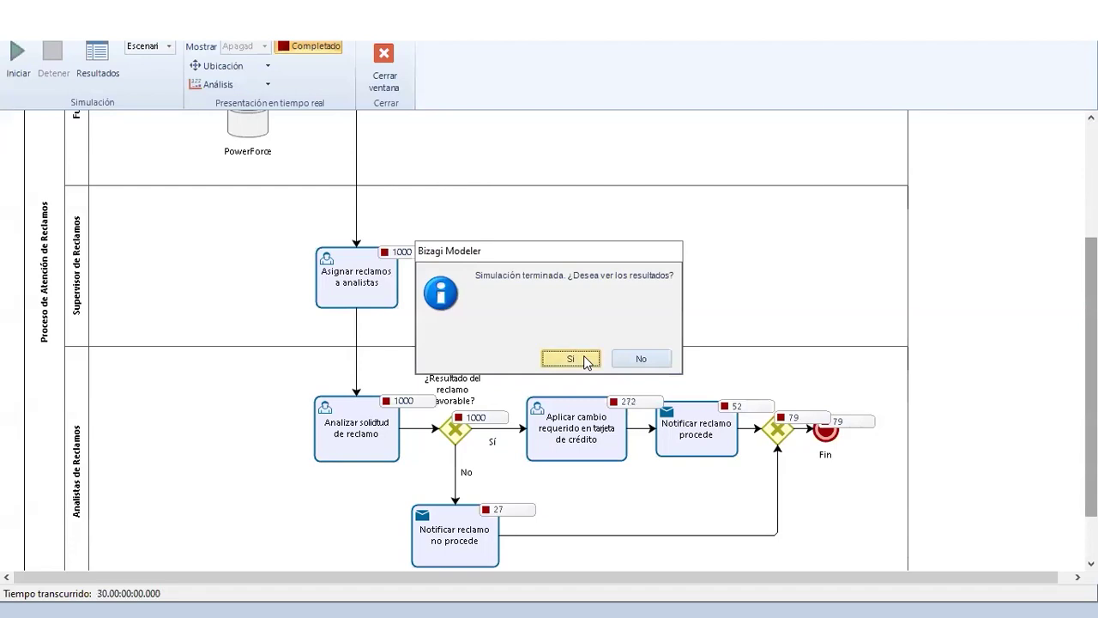
click(586, 361)
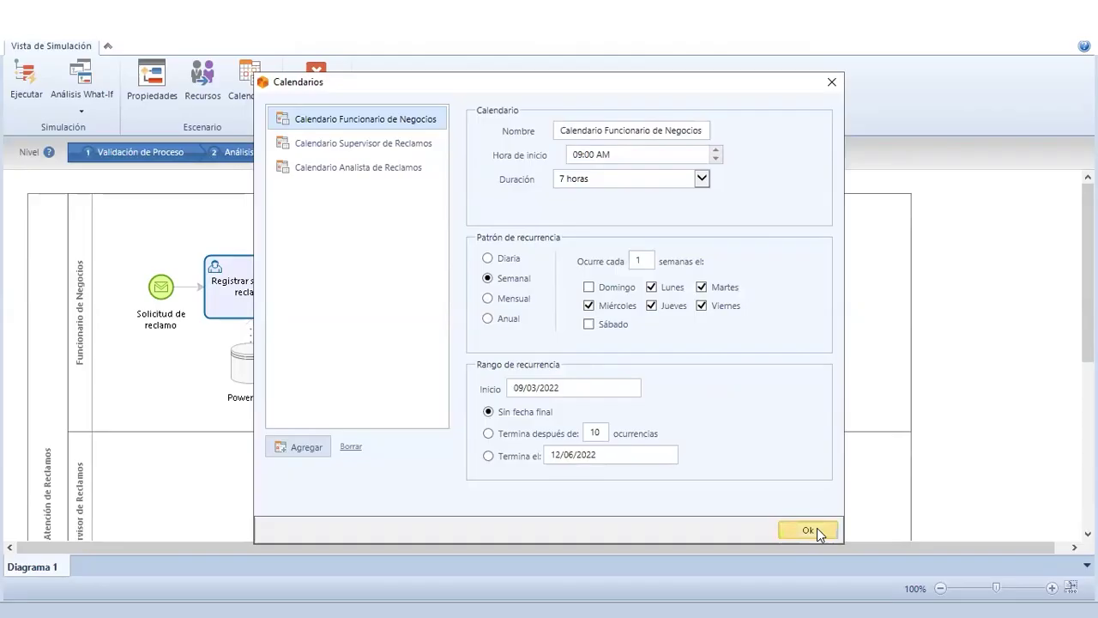
Accept the scenario's calendars and run the simulation at the Análisis de calendarios level.
click(817, 527)
click(375, 401)
scroll(344, 266, up, 2)
click(206, 249)
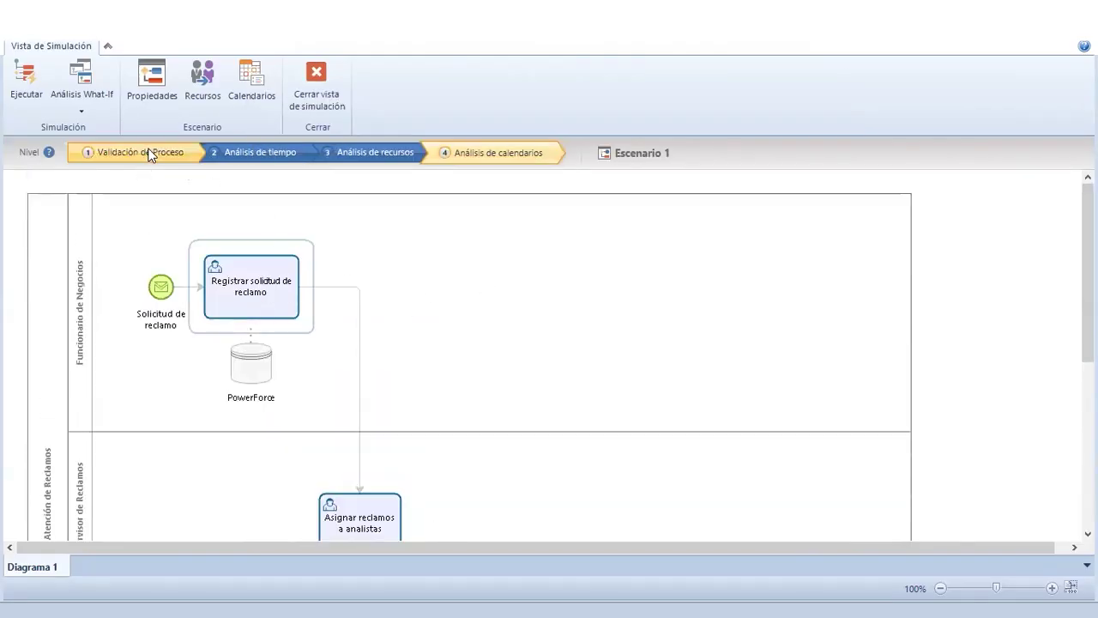
click(23, 84)
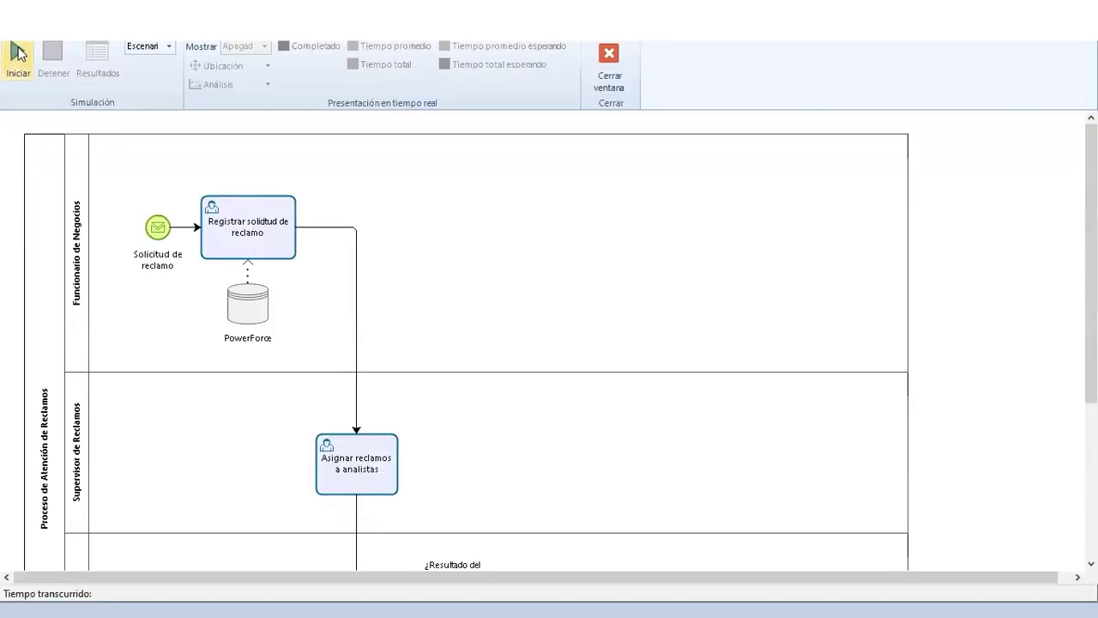
click(19, 53)
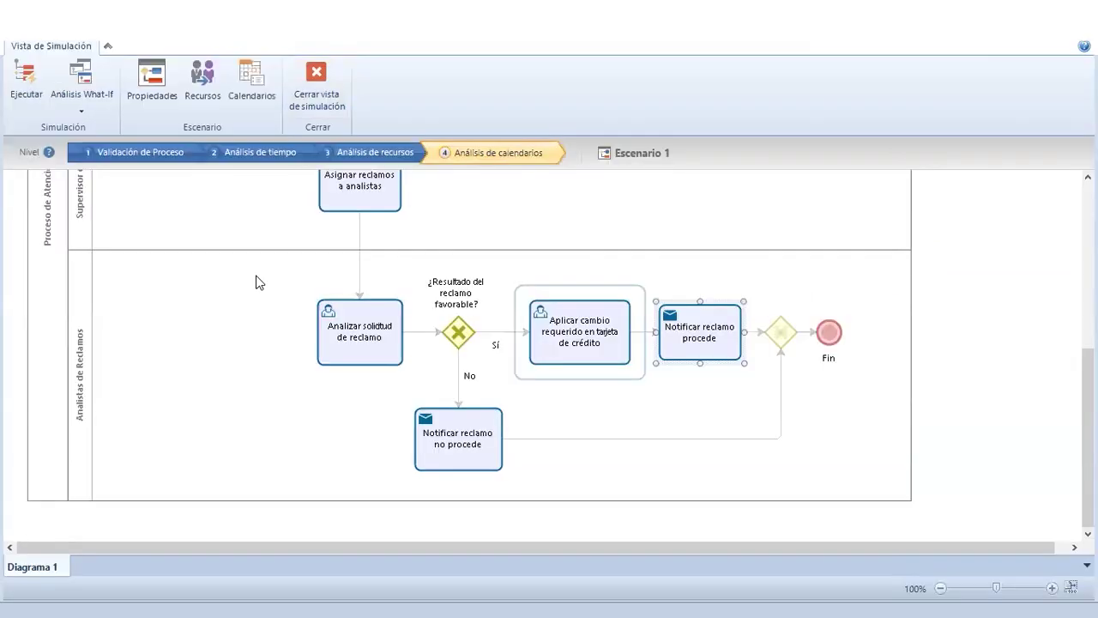
Look over the process diagram and review the scenario's calendars.
scroll(265, 304, up, 5)
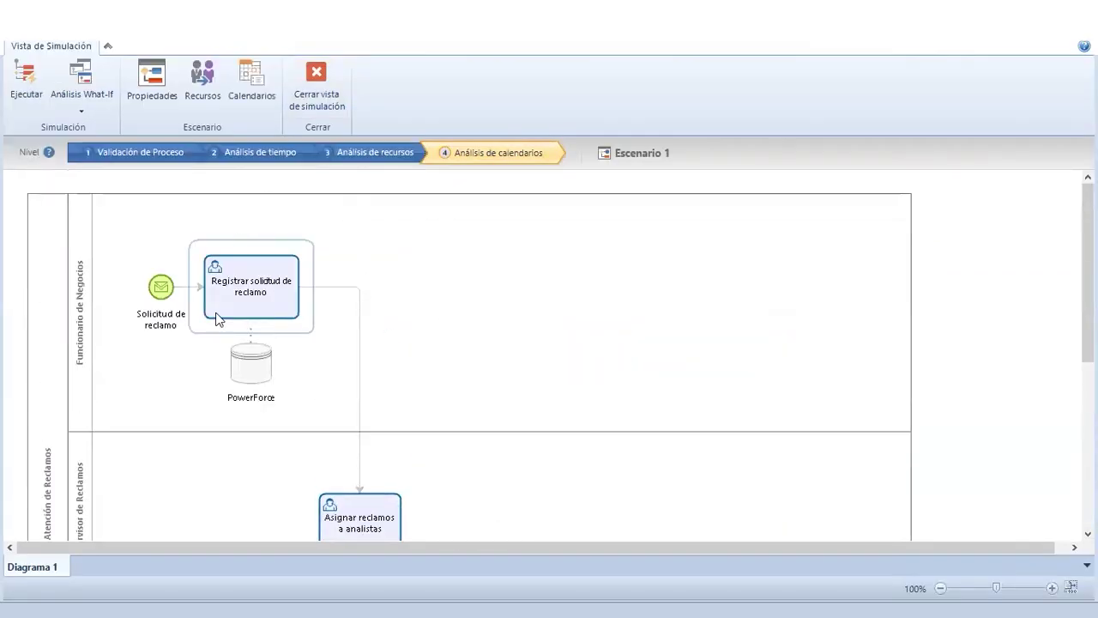
scroll(512, 307, down, 2)
scroll(512, 307, up, 2)
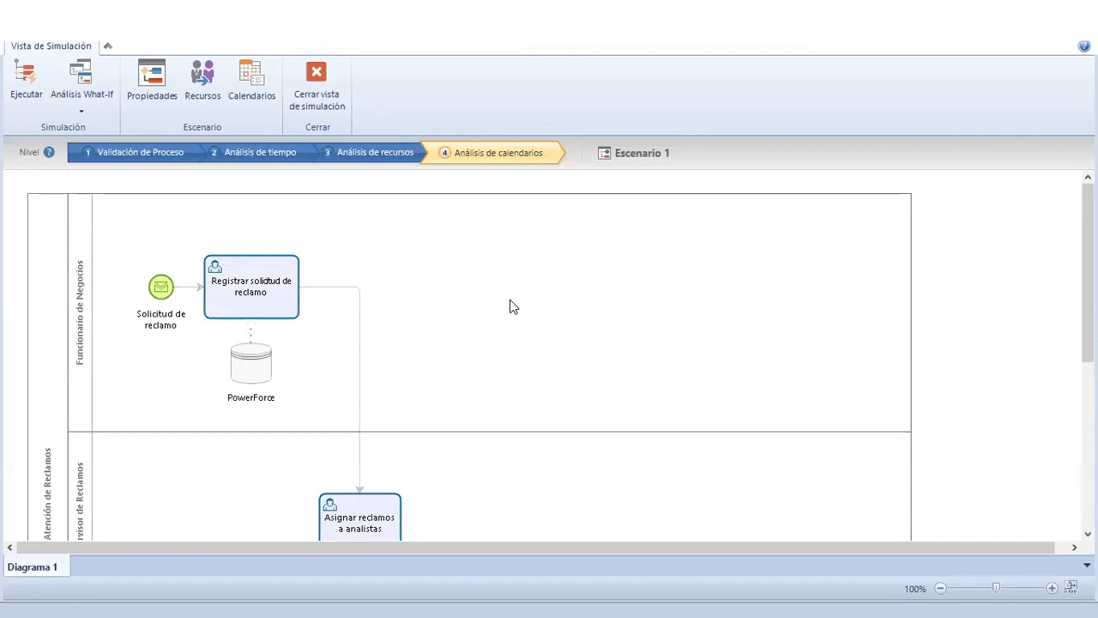
click(240, 86)
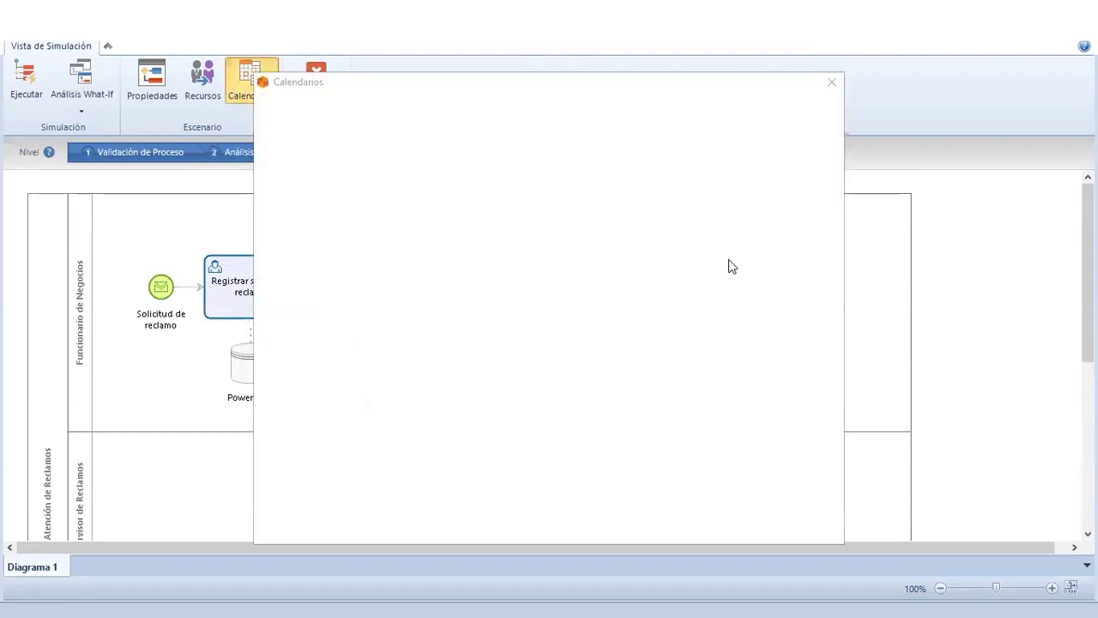
click(806, 529)
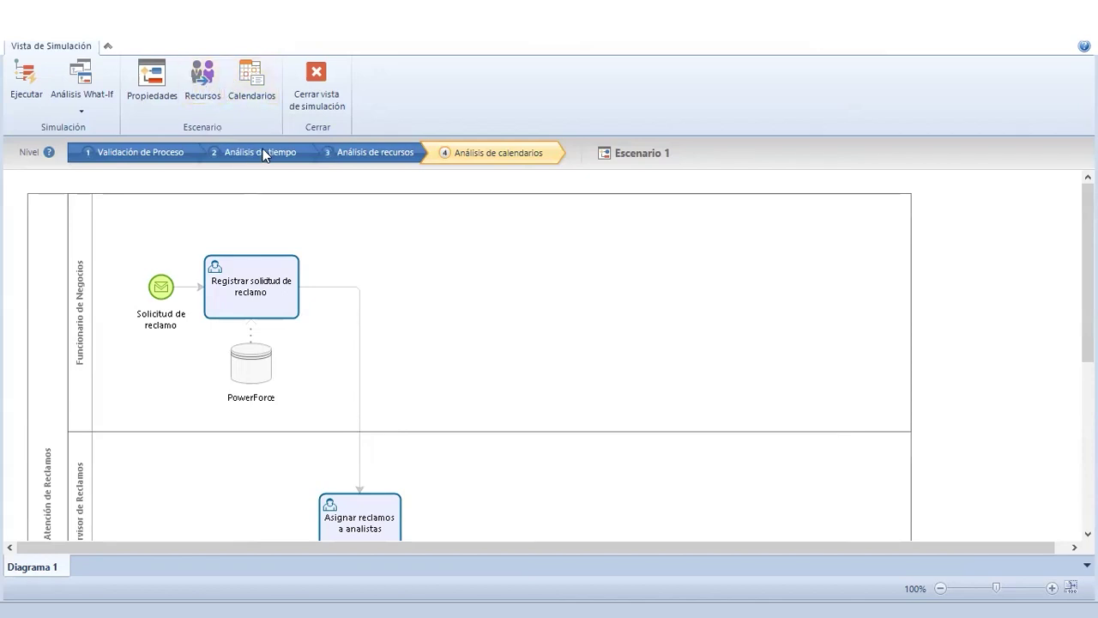
Examine how each resource's availability is assigned to its calendar in the scenario's resources.
click(376, 161)
click(204, 82)
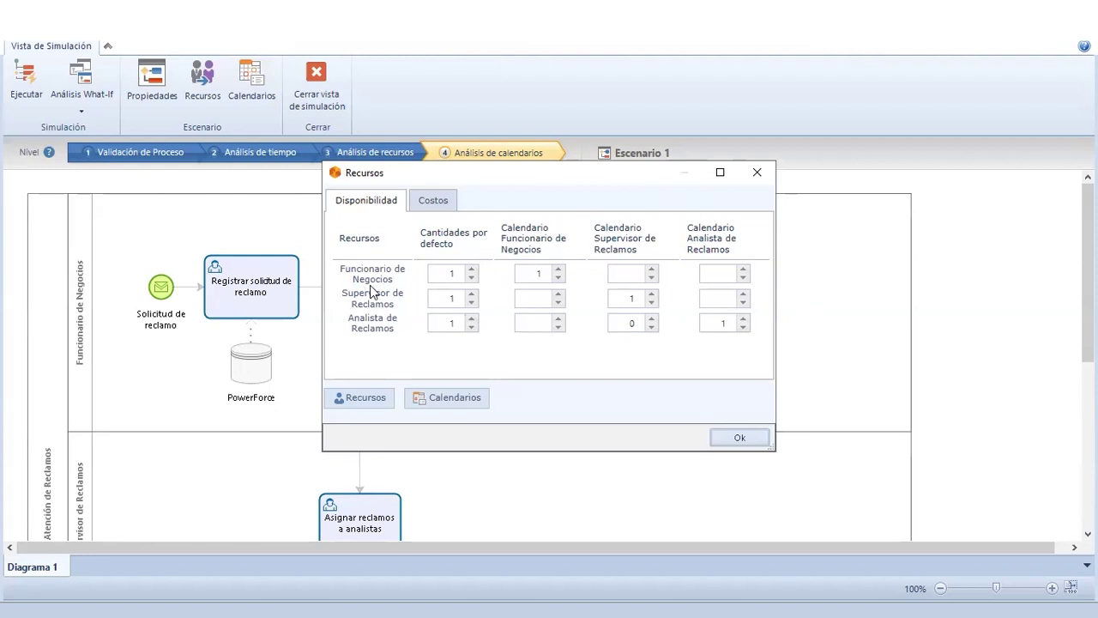
drag(339, 262, 395, 281)
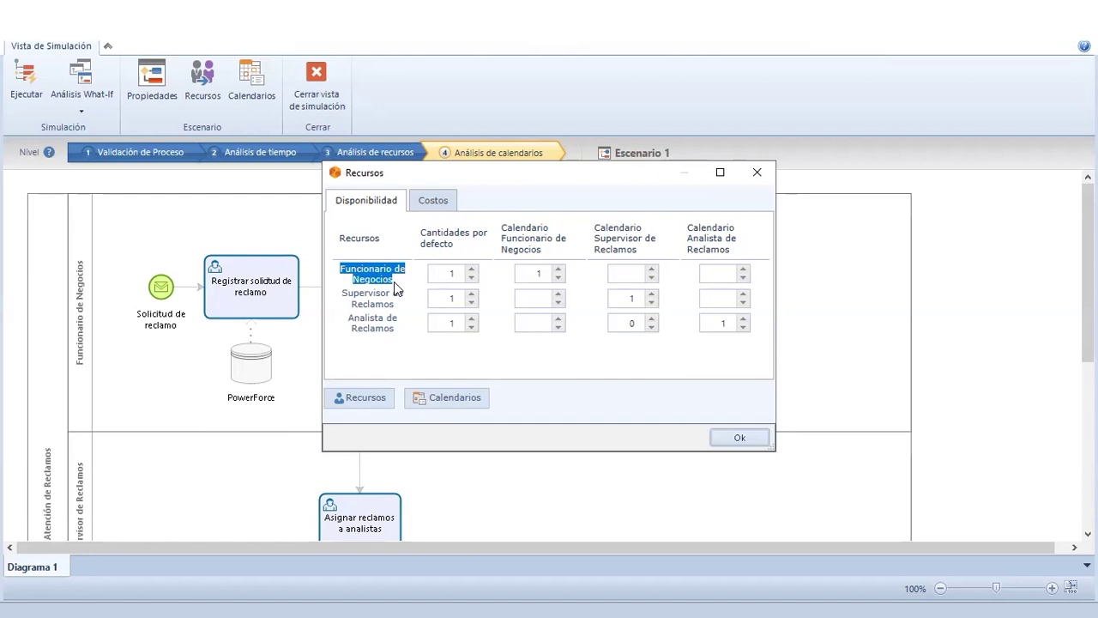
drag(502, 226, 553, 251)
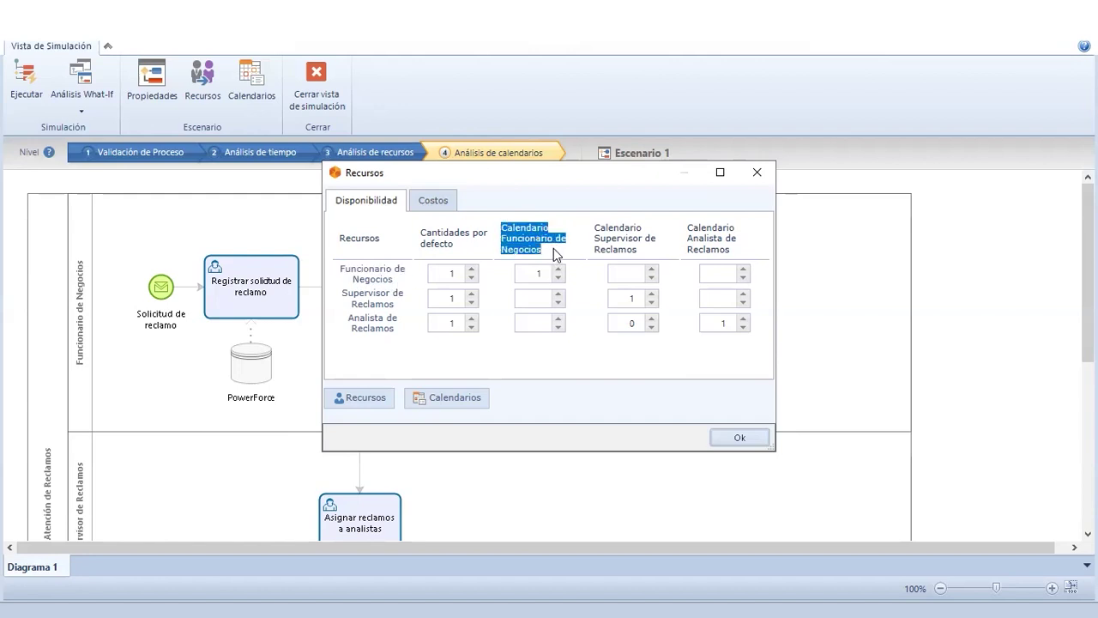
click(367, 303)
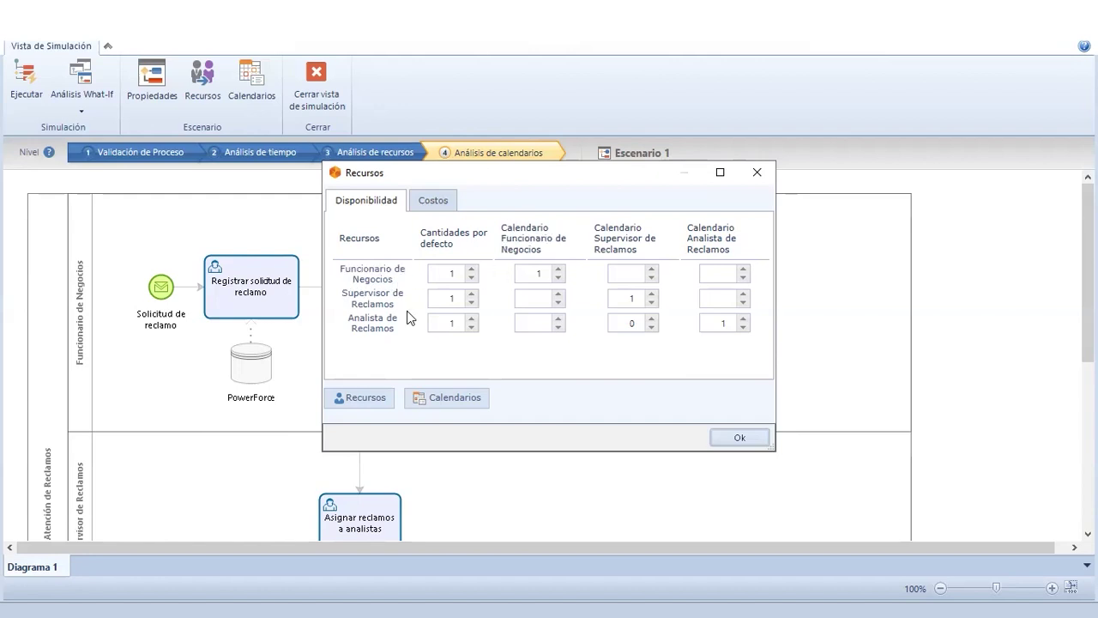
click(735, 439)
Set the duration of Calendario Funcionario de Negocios and Calendario Supervisor de Reclamos to 3 horas each and accept the changes.
click(251, 78)
click(701, 180)
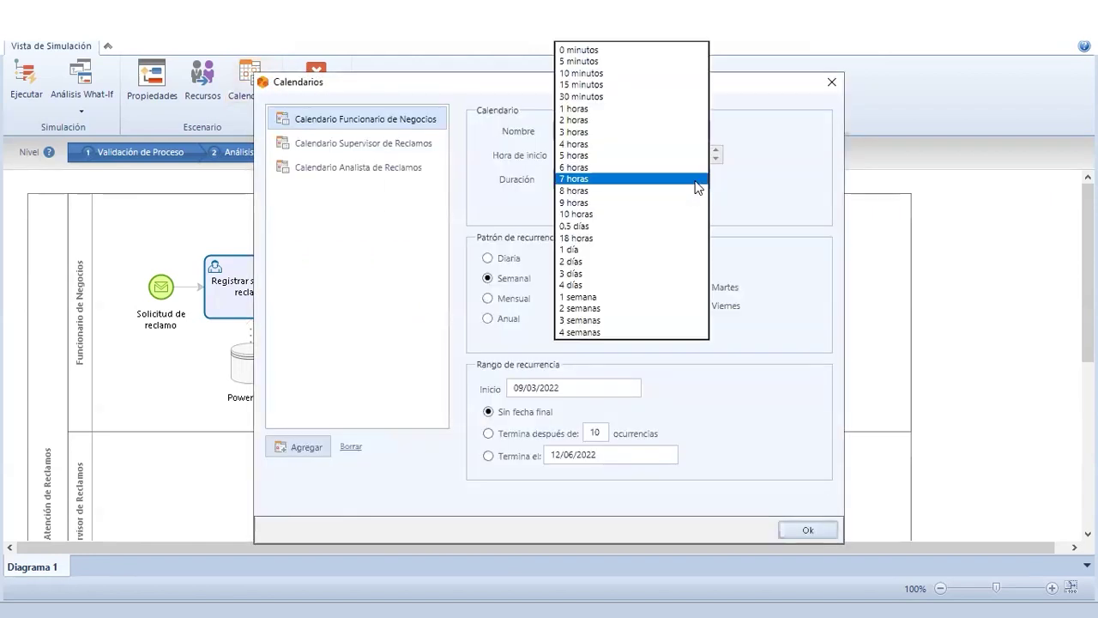
click(646, 131)
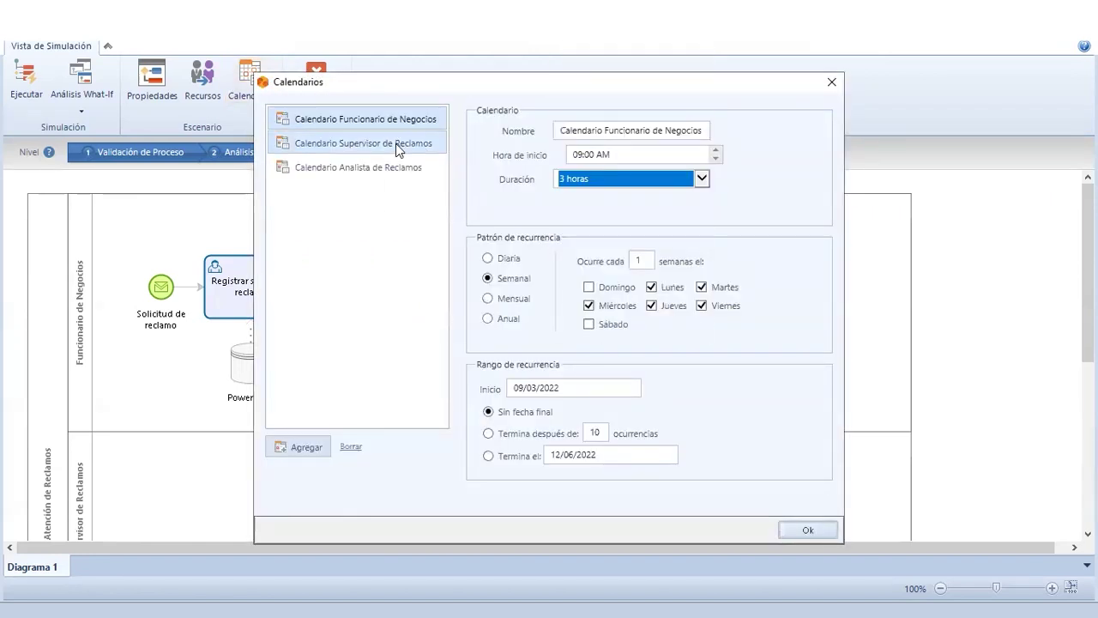
click(396, 143)
click(702, 178)
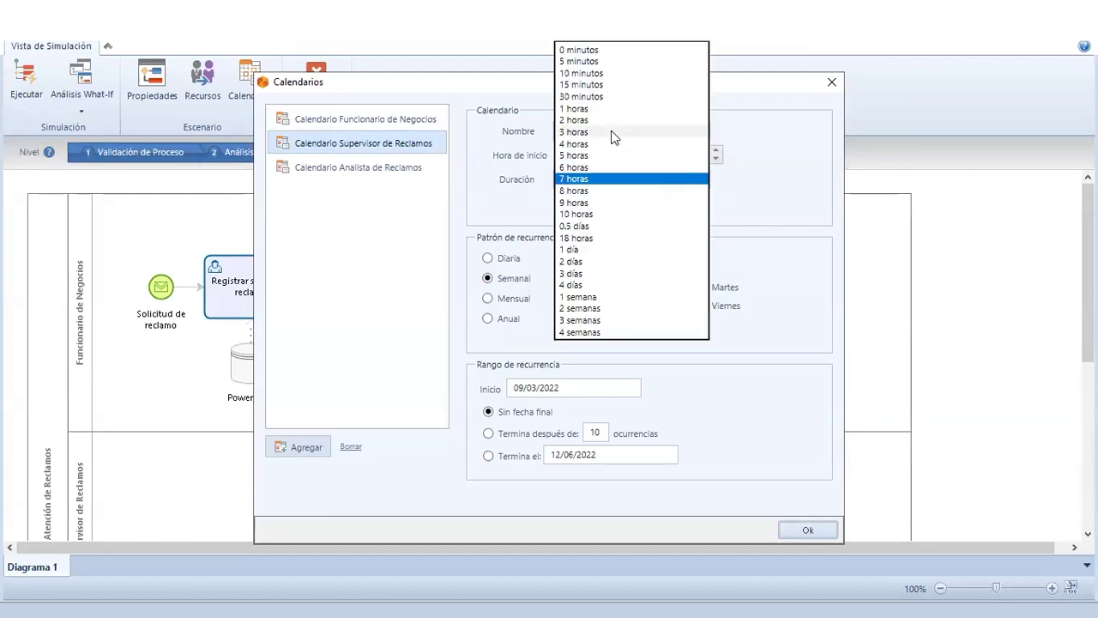
click(612, 132)
click(805, 530)
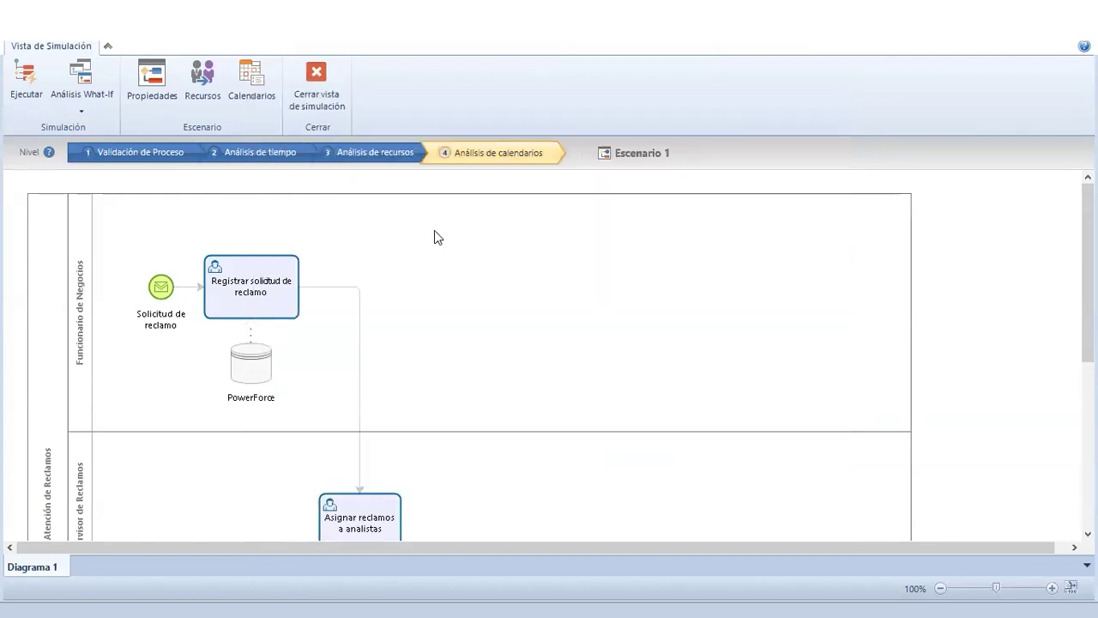
click(257, 152)
mouse_move(180, 288)
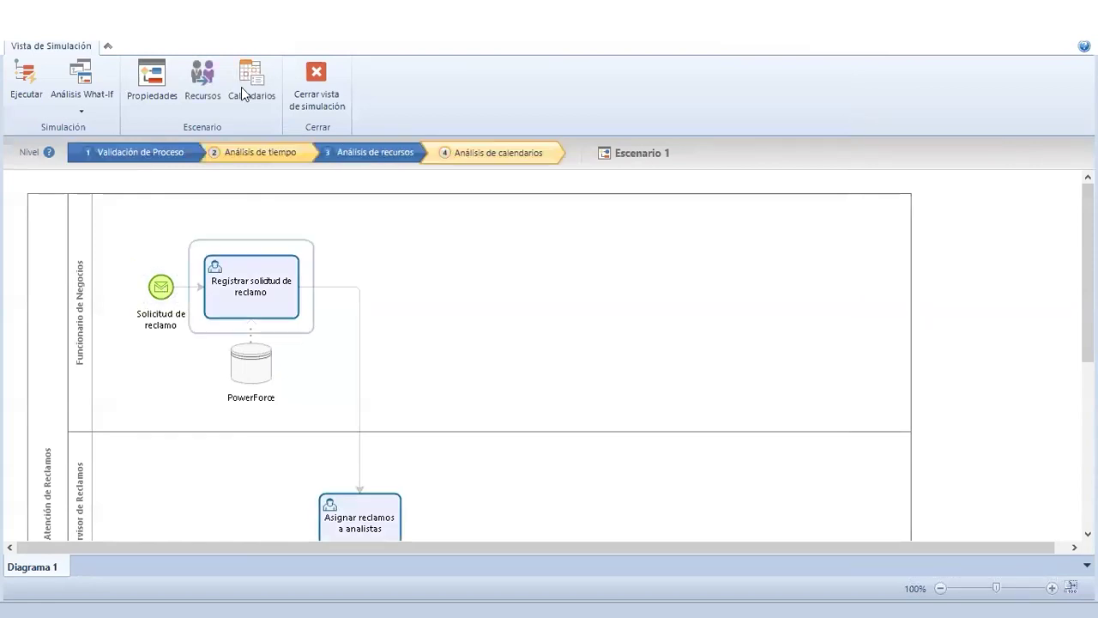
Select the Análisis de recursos level and check the Analizar solicitud de reclamo task in the Analistas de Reclamos lane.
scroll(375, 412, down, 5)
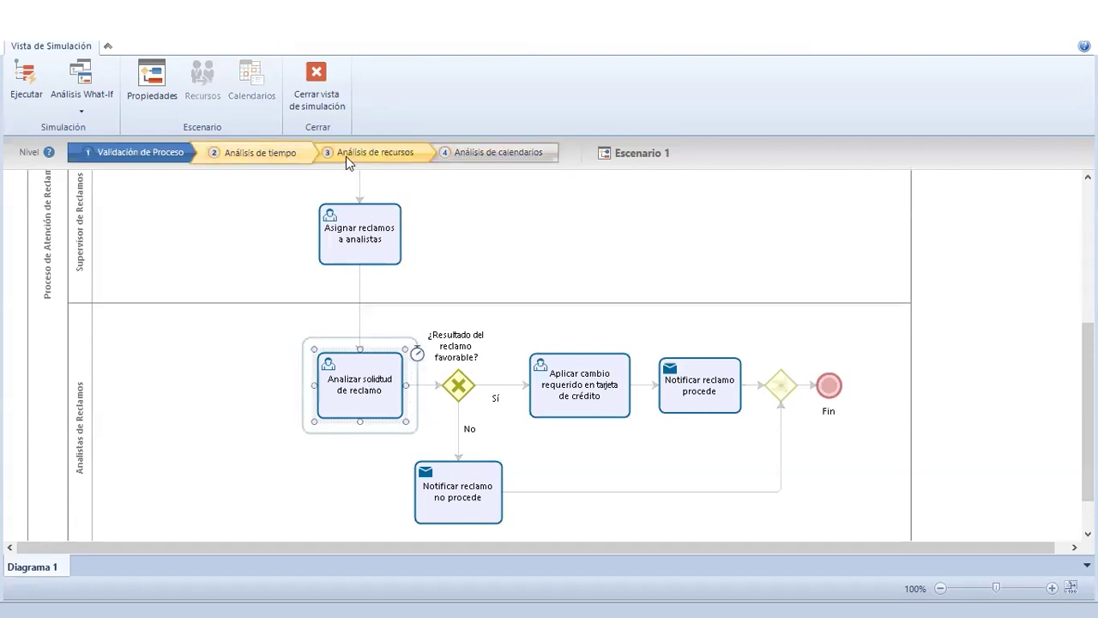
click(352, 154)
click(418, 376)
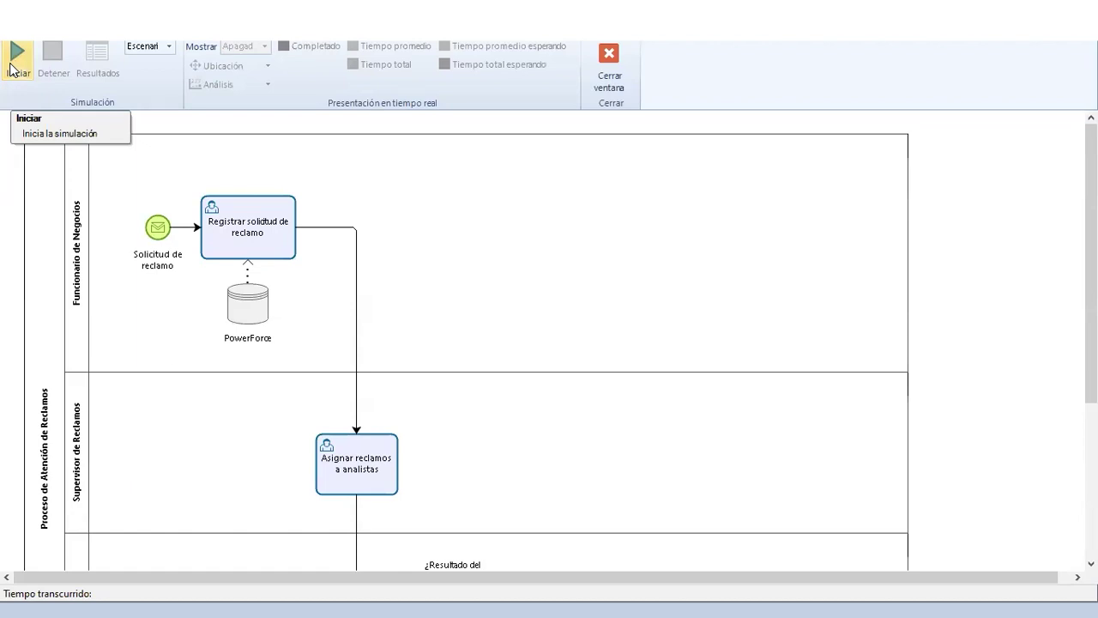
Run the simulation of Escenario 1, then open and dismiss its results.
click(11, 66)
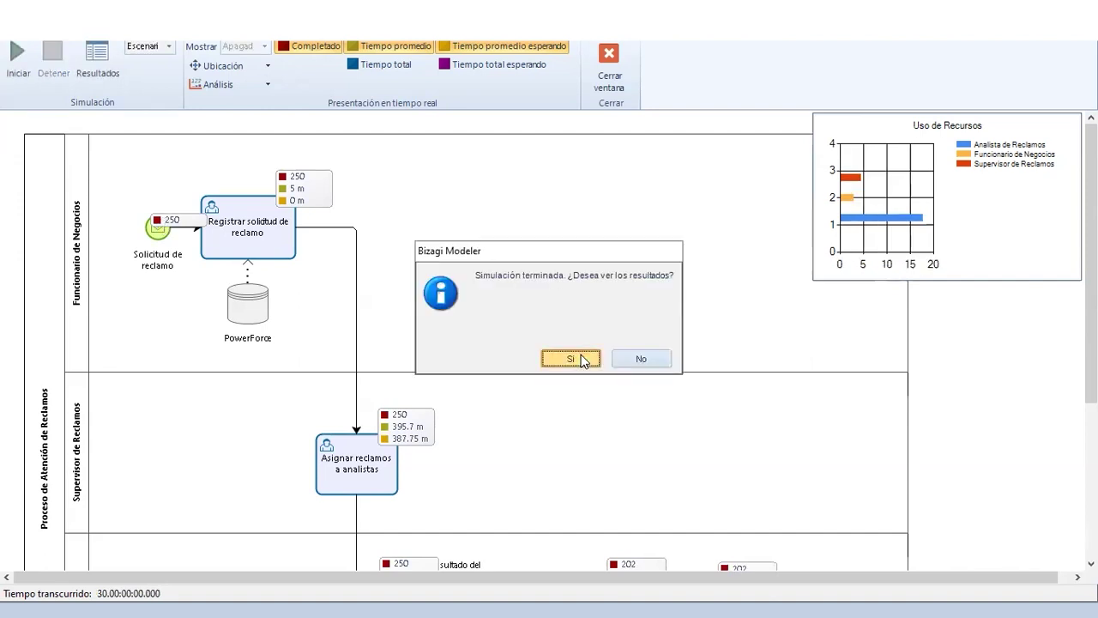
key(Return)
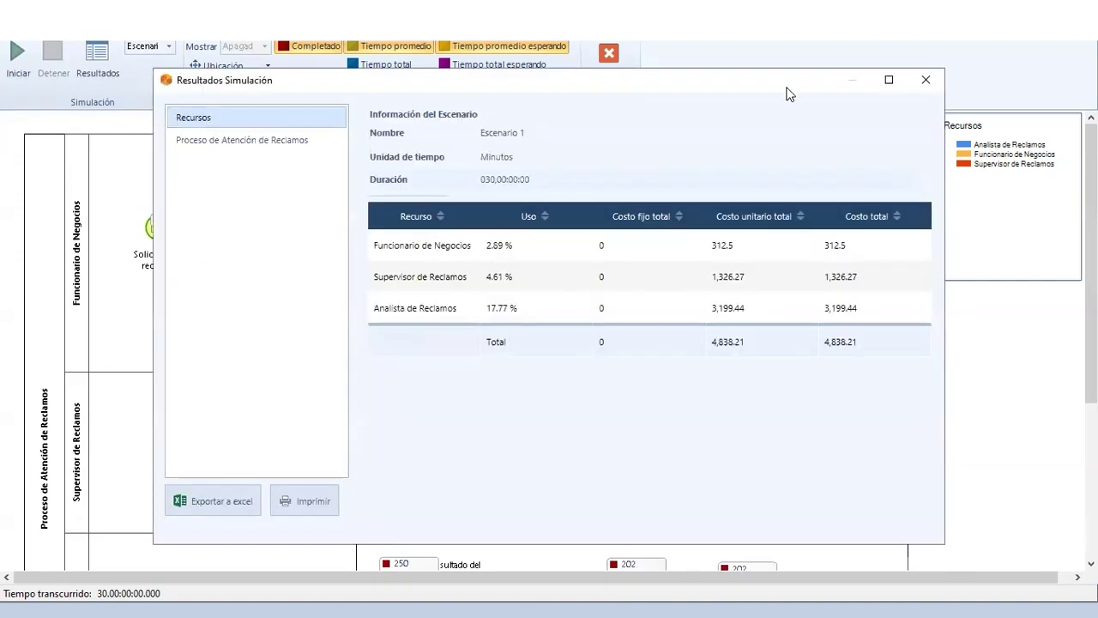
click(852, 79)
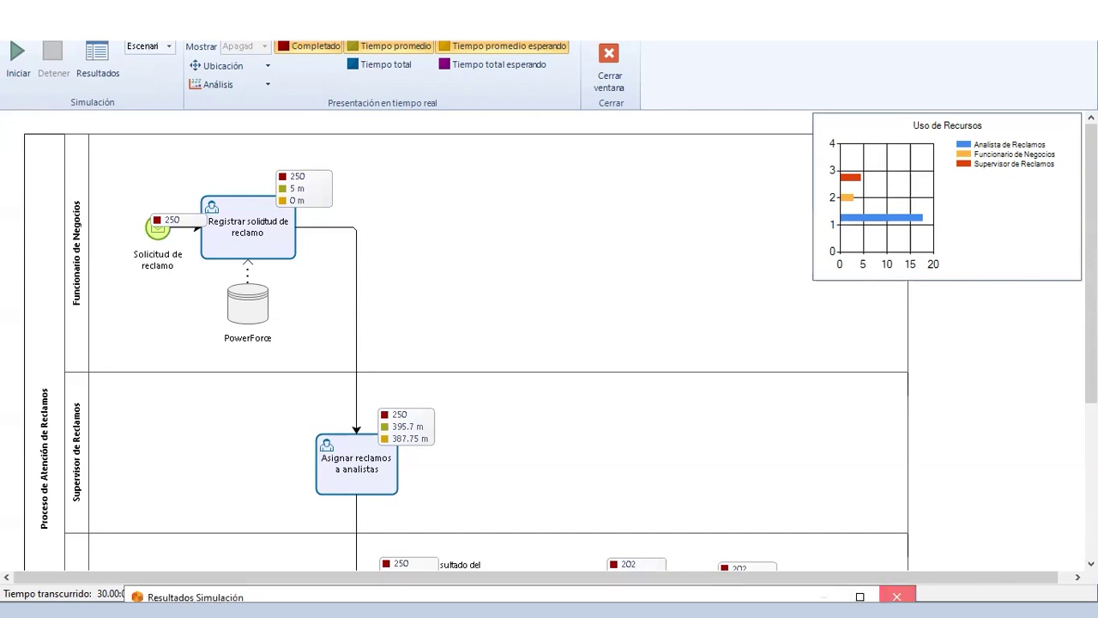
click(897, 595)
Examine the completed instances, average times and average waiting times on each activity, along with the Uso de Recursos chart.
scroll(550, 343, down, 2)
scroll(1069, 380, down, 3)
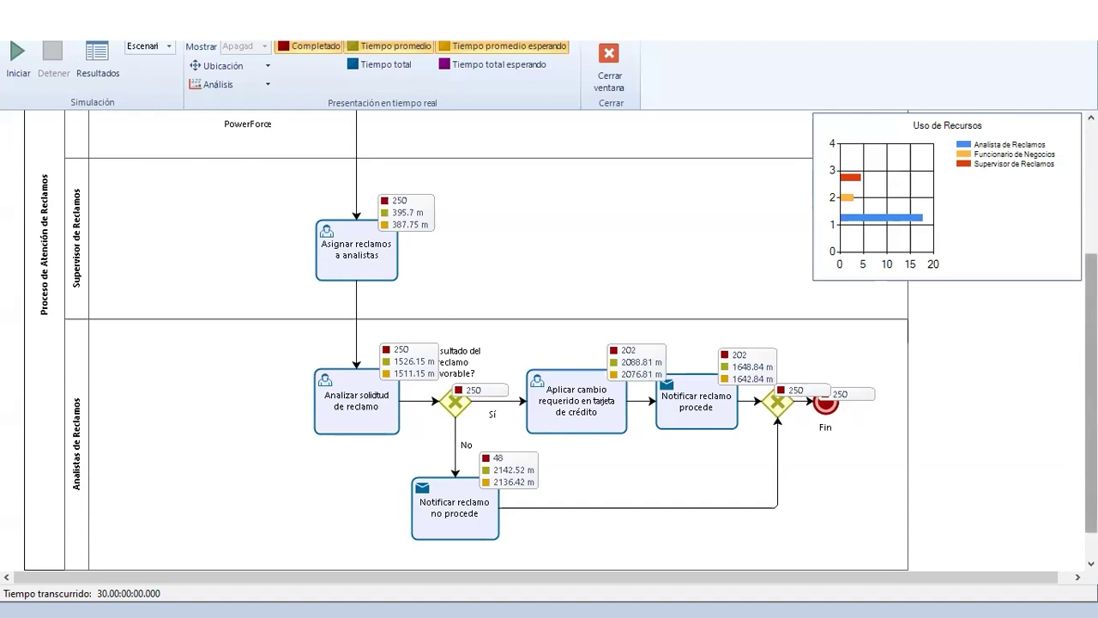
scroll(480, 343, up, 1)
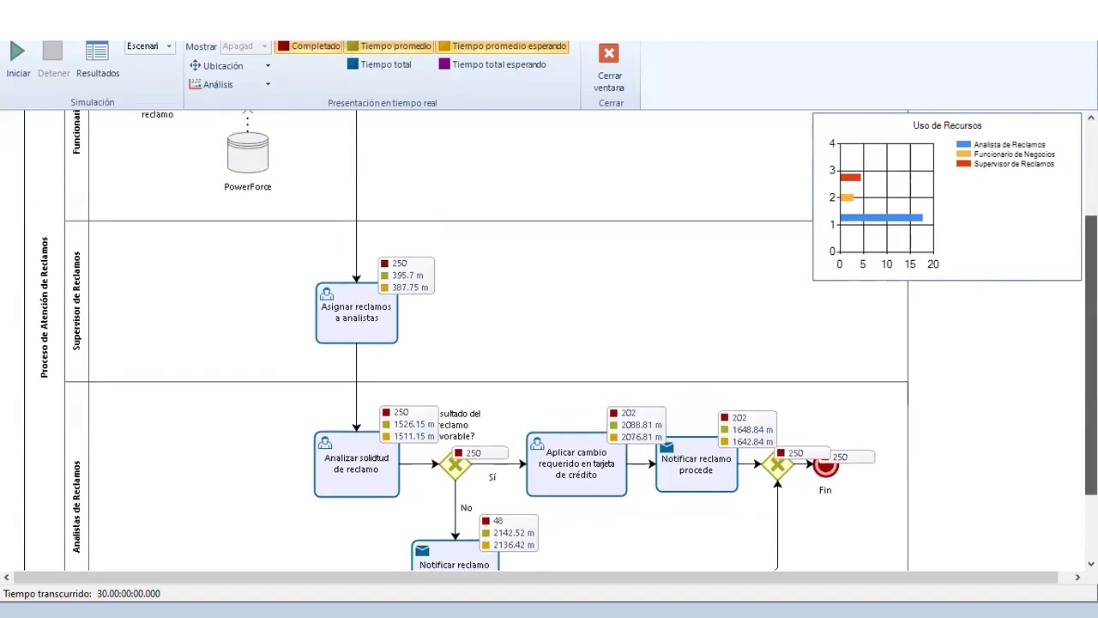
scroll(481, 343, up, 2)
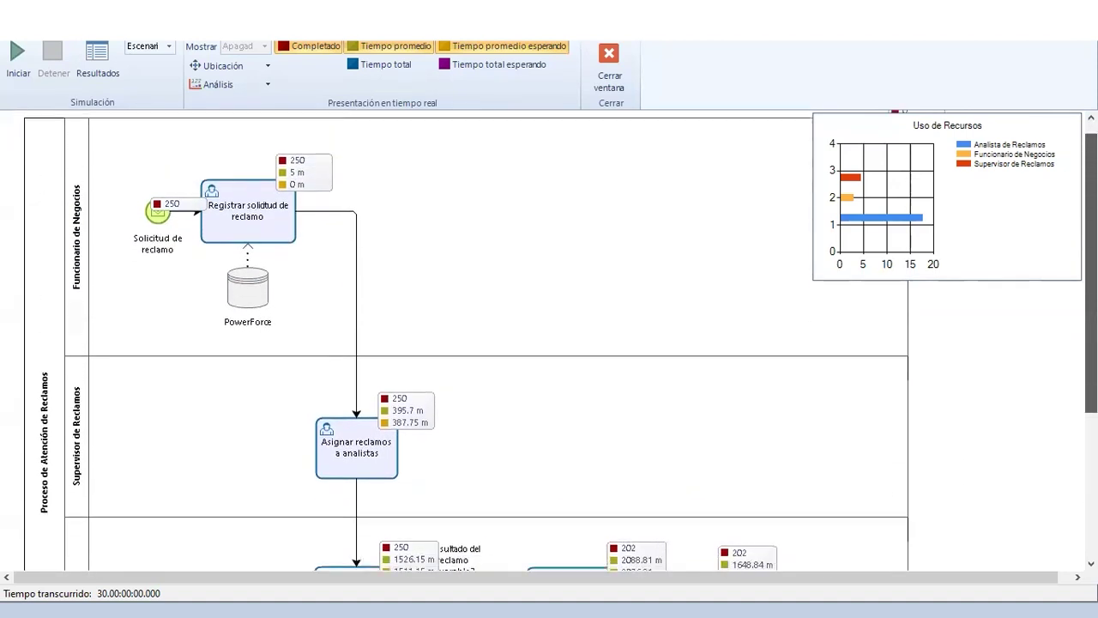
scroll(481, 343, down, 1)
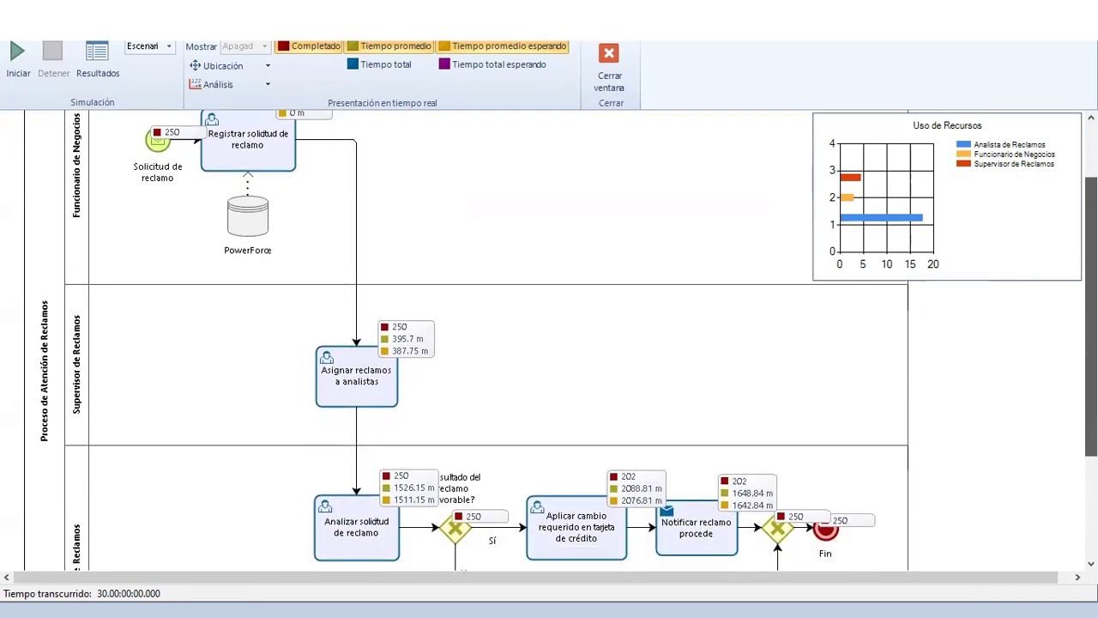
scroll(692, 319, down, 1)
scroll(773, 275, up, 1)
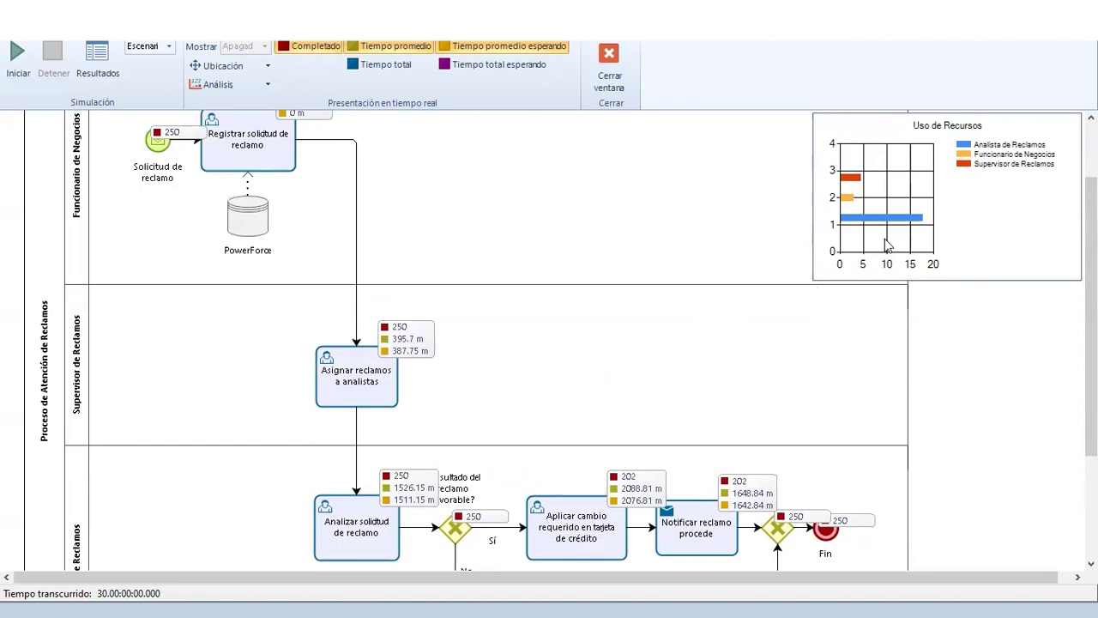
scroll(652, 283, down, 1)
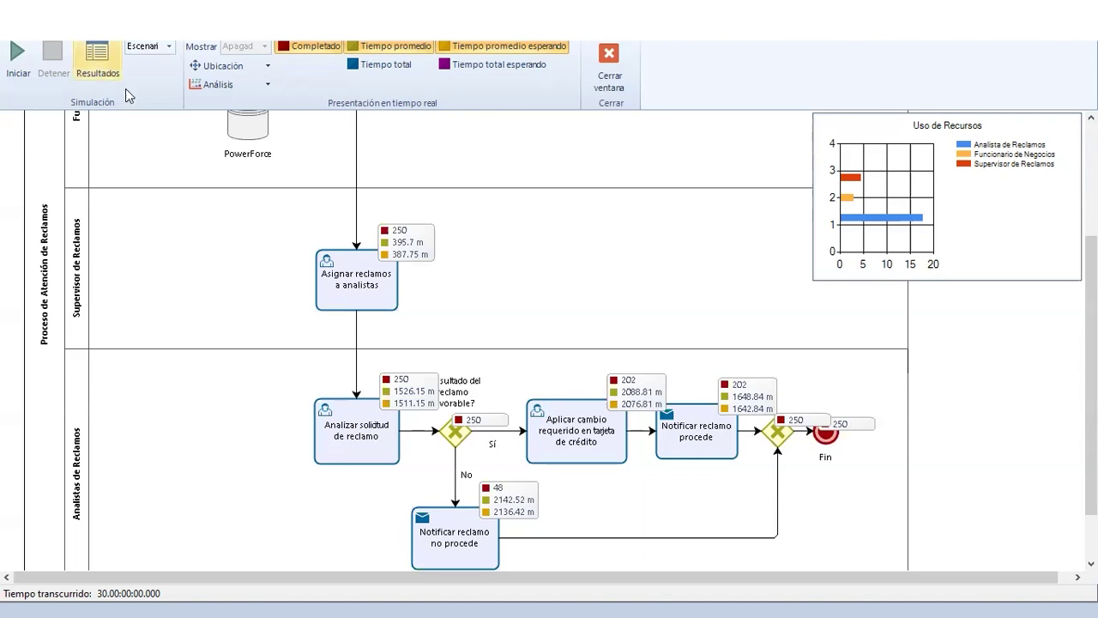
Examine the usage and costs of each resource in the simulation results.
click(98, 58)
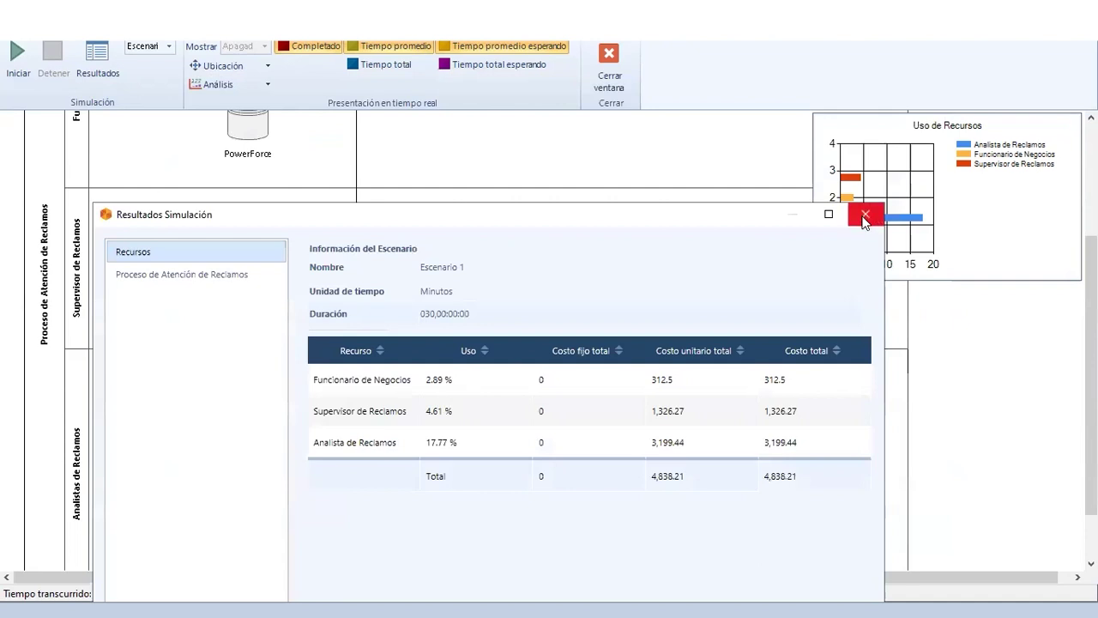
click(861, 213)
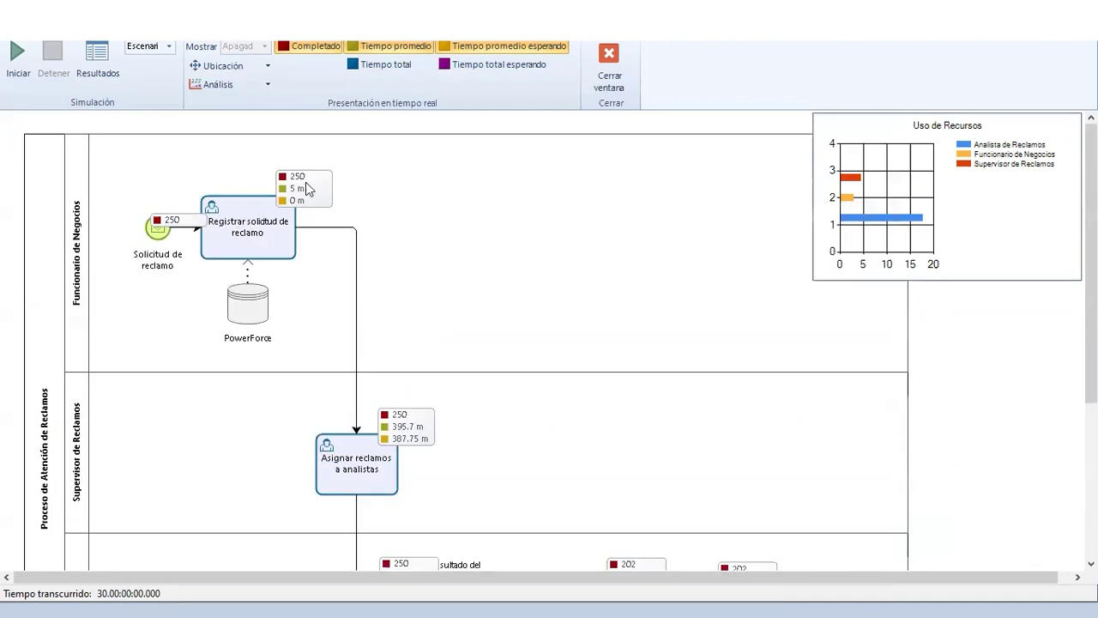
click(99, 66)
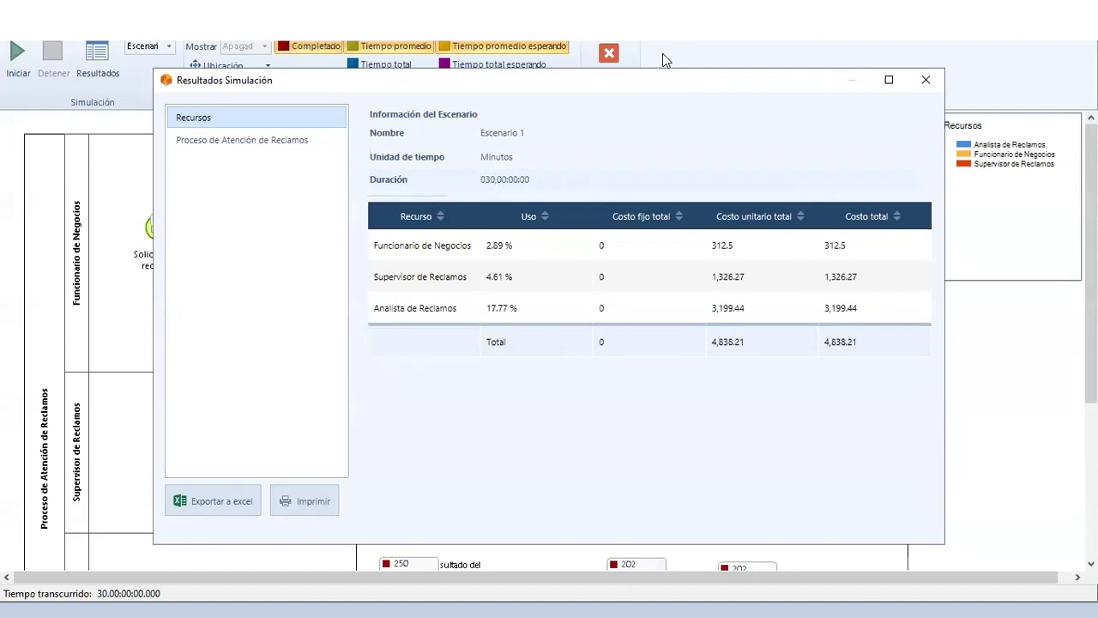
drag(636, 89, 666, 52)
drag(549, 42, 443, 78)
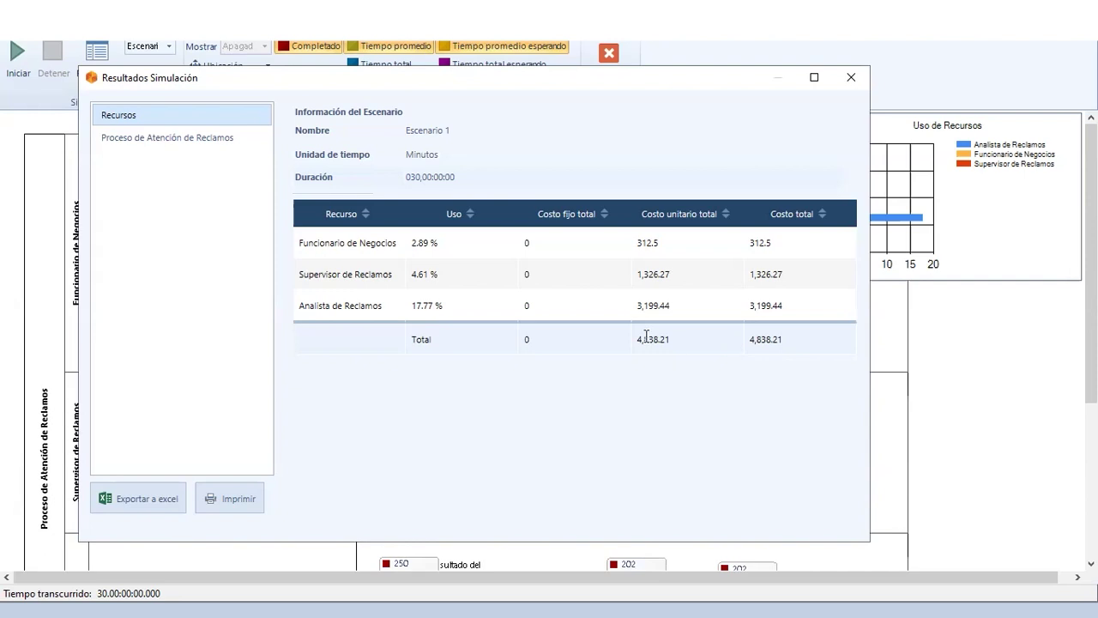
View the Proceso de Atención de Reclamos results and examine the minimum, maximum, average and total time columns.
click(190, 140)
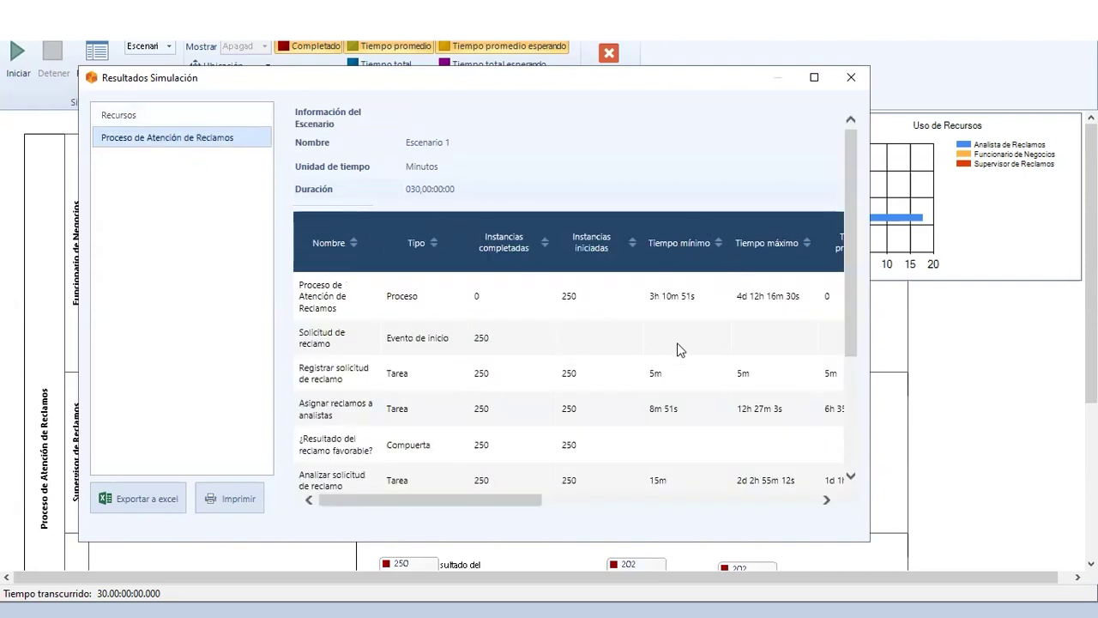
drag(863, 542, 871, 560)
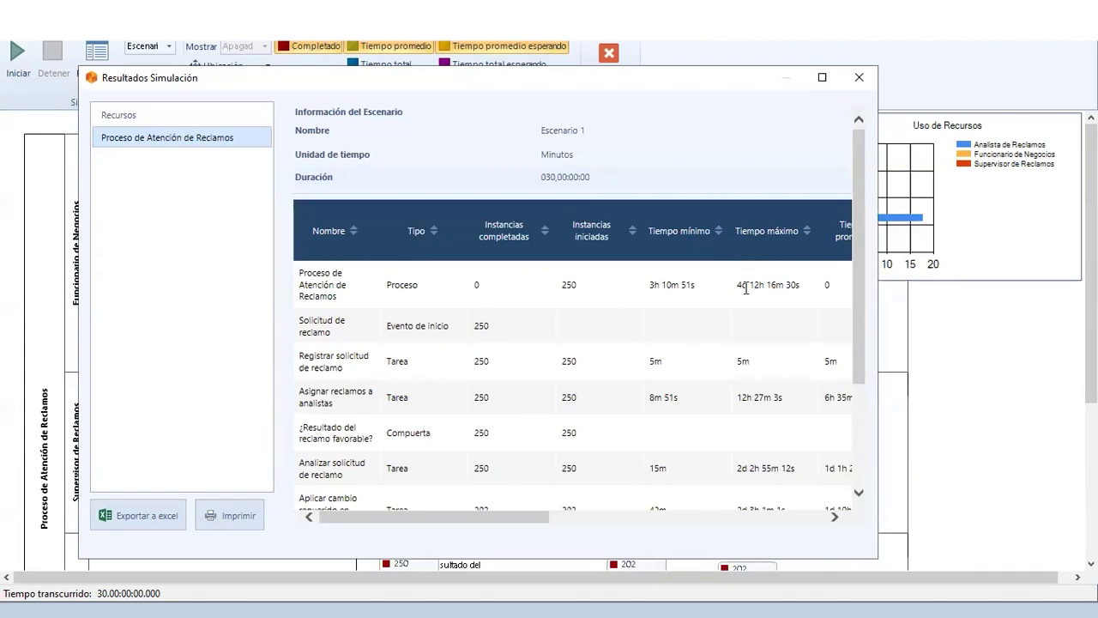
drag(520, 520, 563, 525)
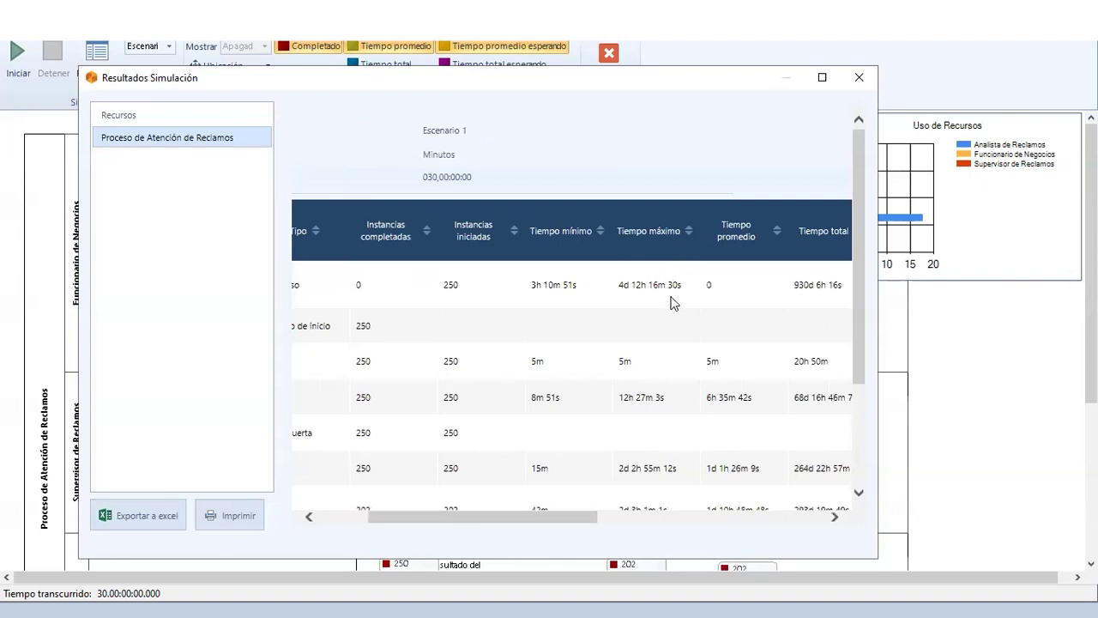
drag(554, 530, 644, 515)
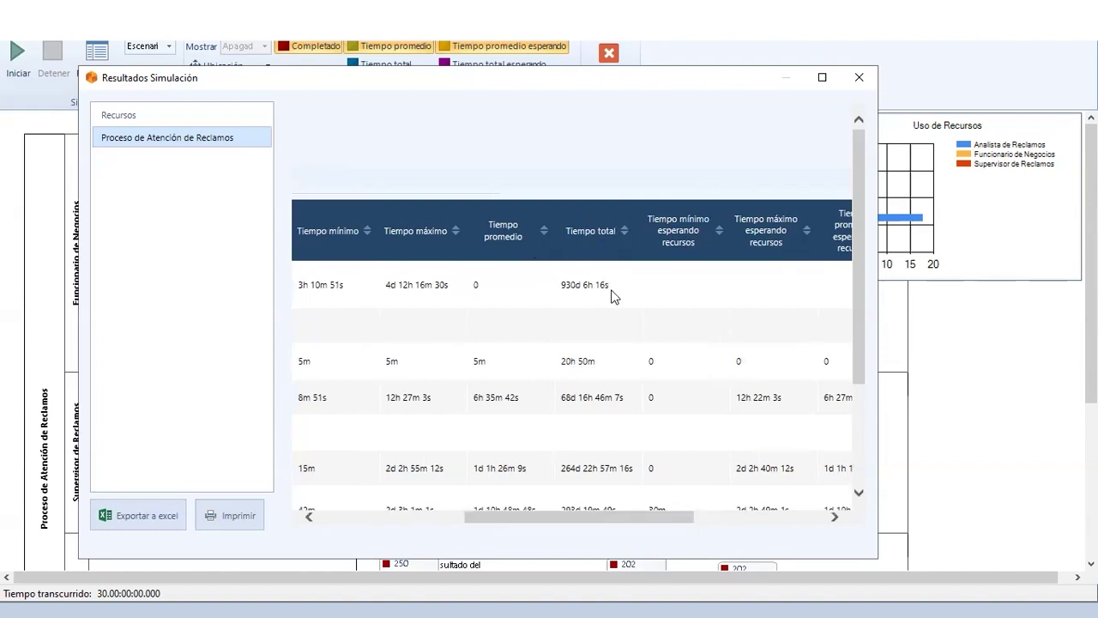
drag(632, 518, 589, 513)
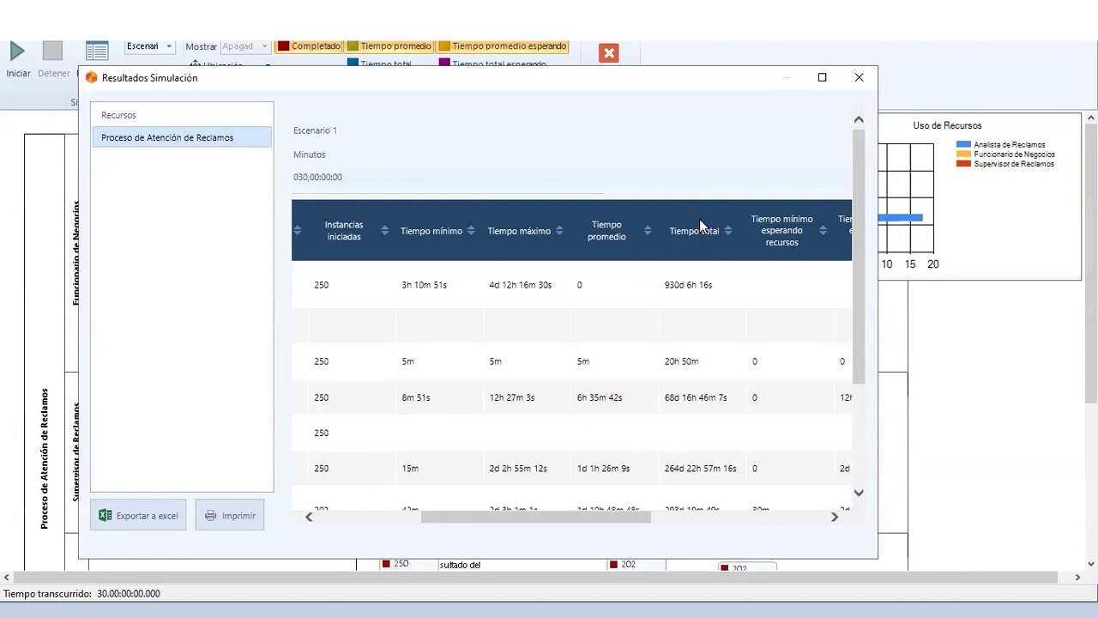
drag(568, 515, 466, 515)
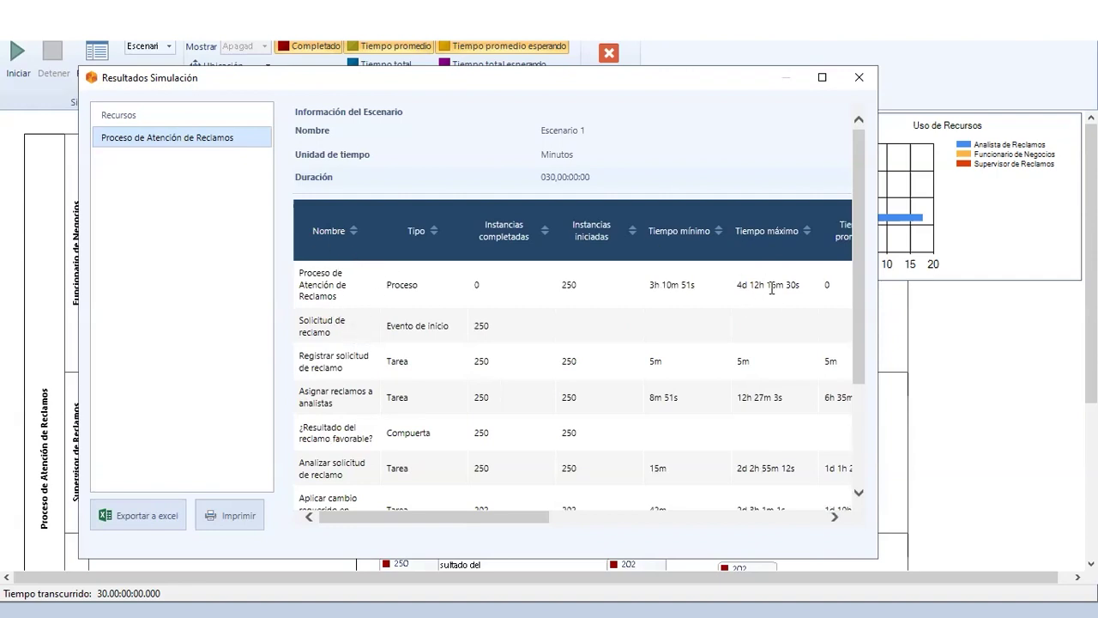
Examine the completed and started instances of every process element, from the start event down to Fin.
scroll(763, 355, down, 1)
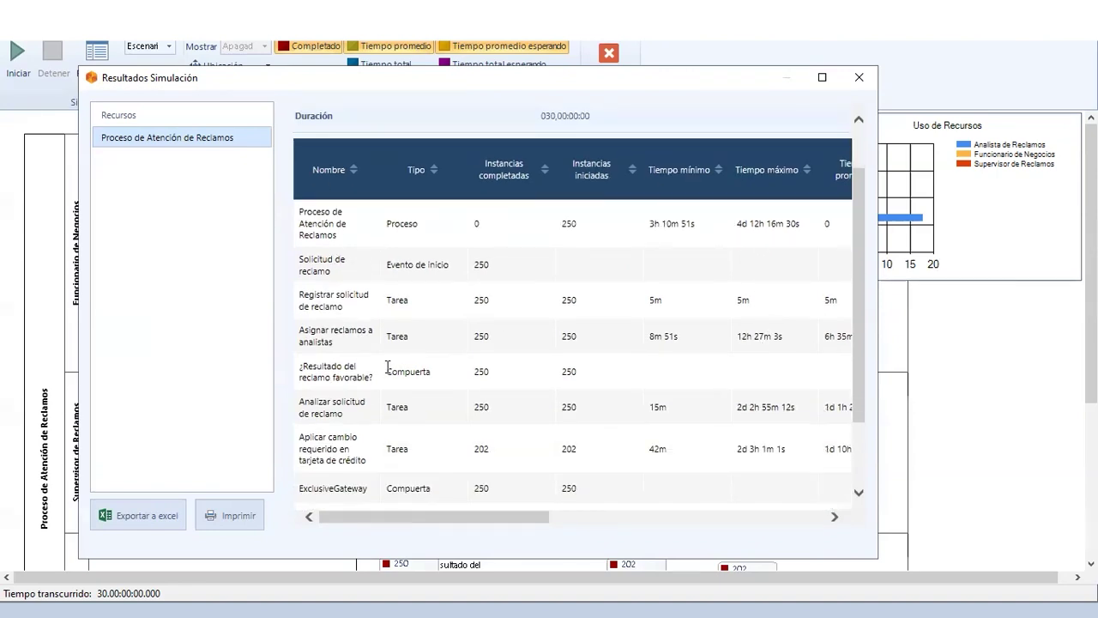
scroll(432, 346, down, 1)
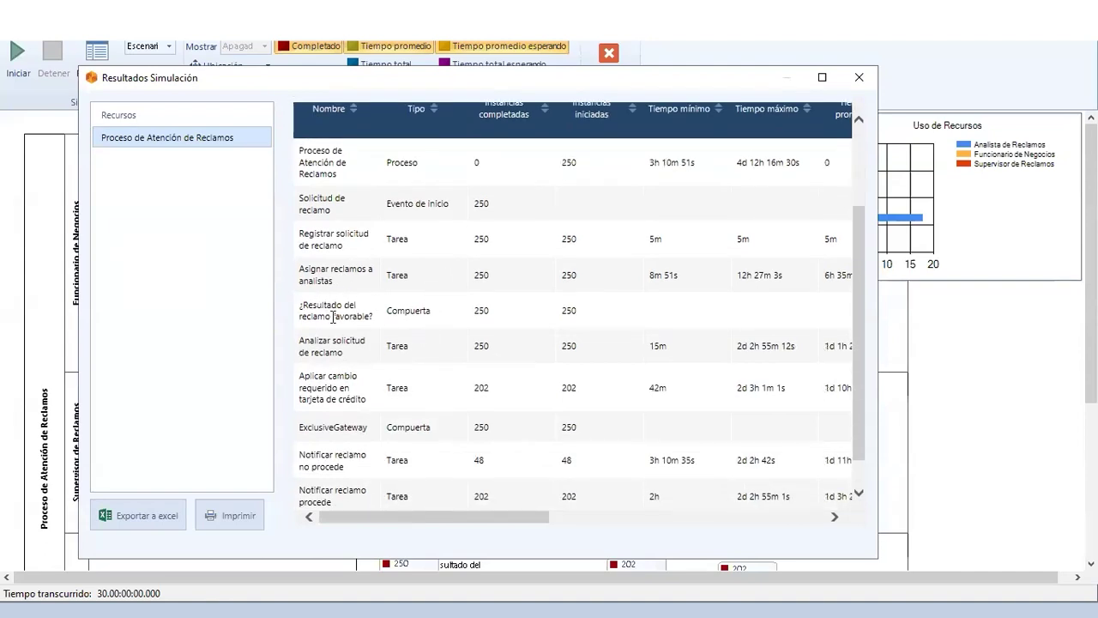
scroll(542, 342, down, 1)
scroll(542, 341, down, 1)
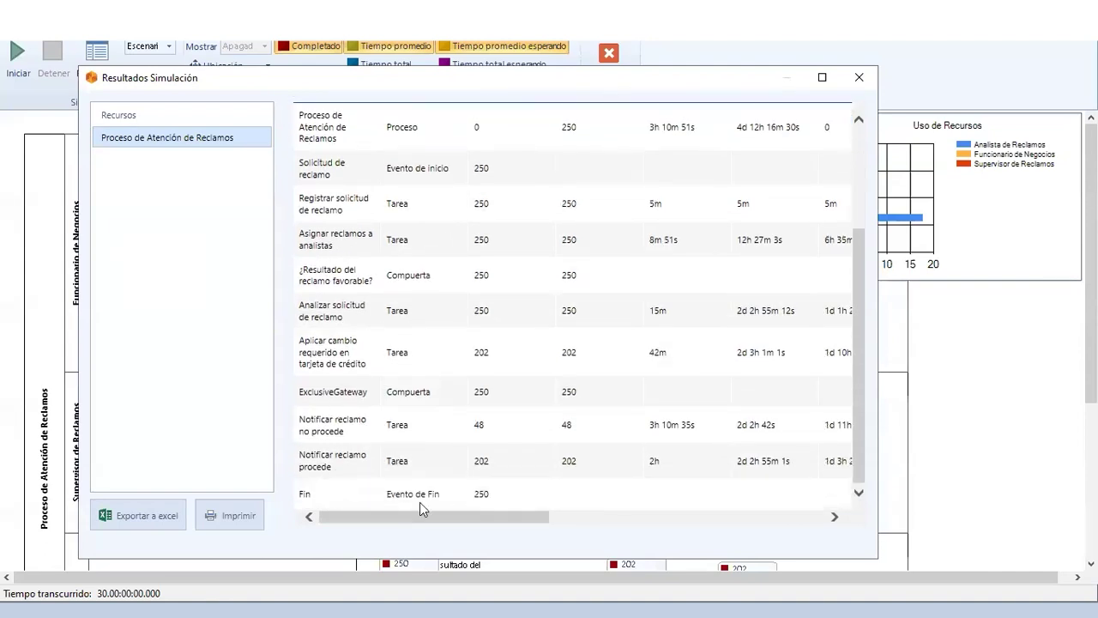
scroll(523, 395, up, 3)
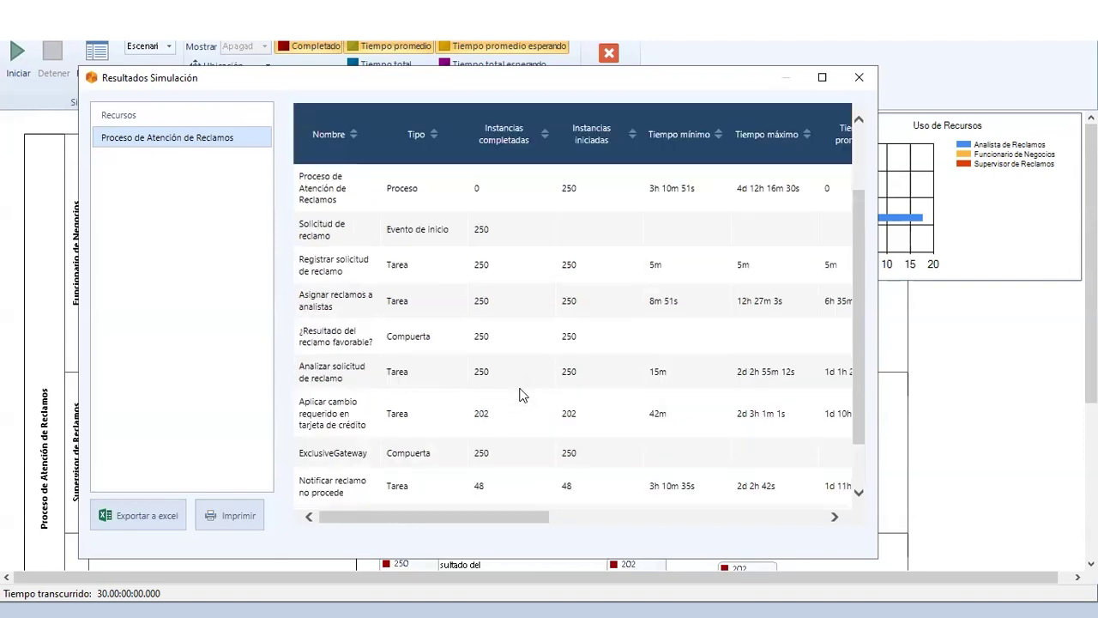
scroll(483, 297, down, 3)
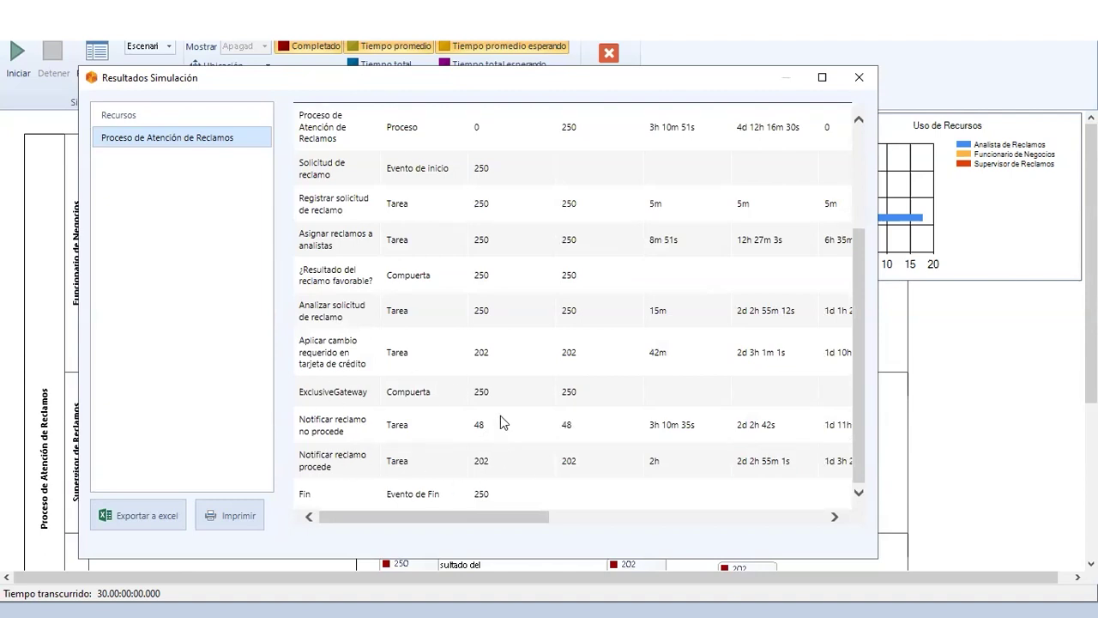
scroll(572, 407, up, 3)
Review the maximum, average and total times of the whole process and its individual tasks.
drag(519, 523, 534, 517)
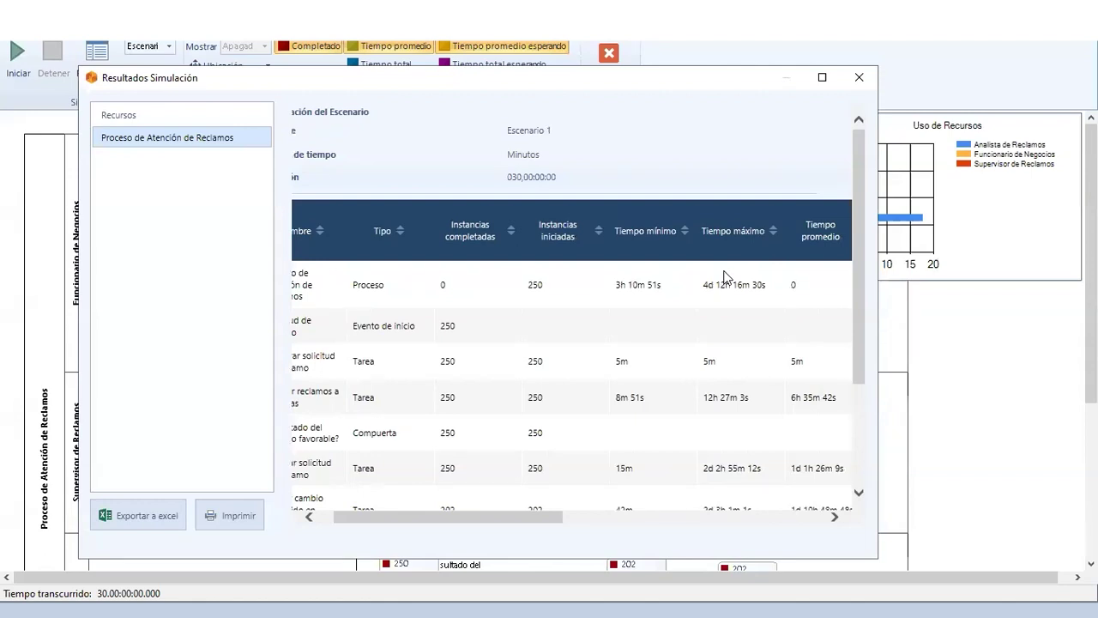
drag(534, 517, 603, 490)
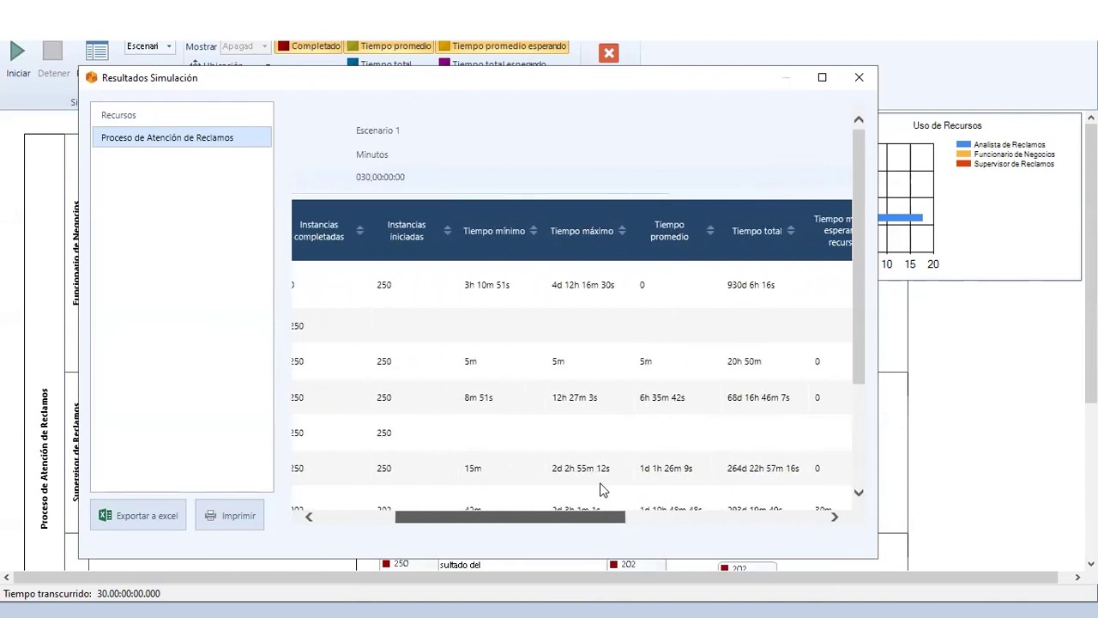
drag(728, 285, 778, 284)
click(587, 469)
mouse_move(588, 520)
mouse_down()
mouse_move(560, 521)
mouse_move(577, 516)
mouse_up()
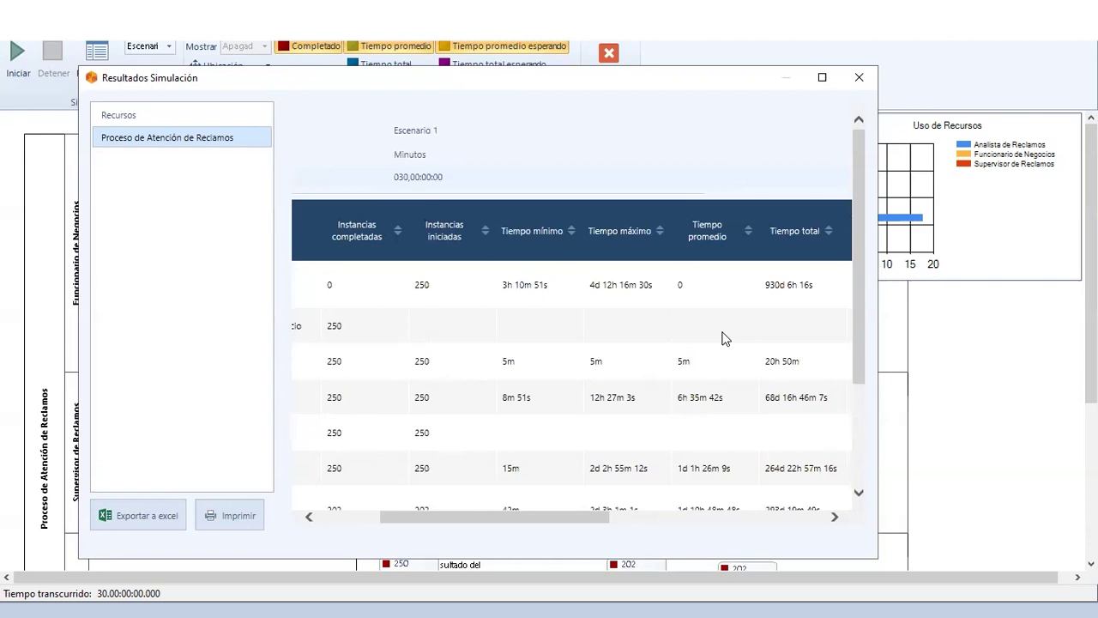
drag(581, 522, 515, 519)
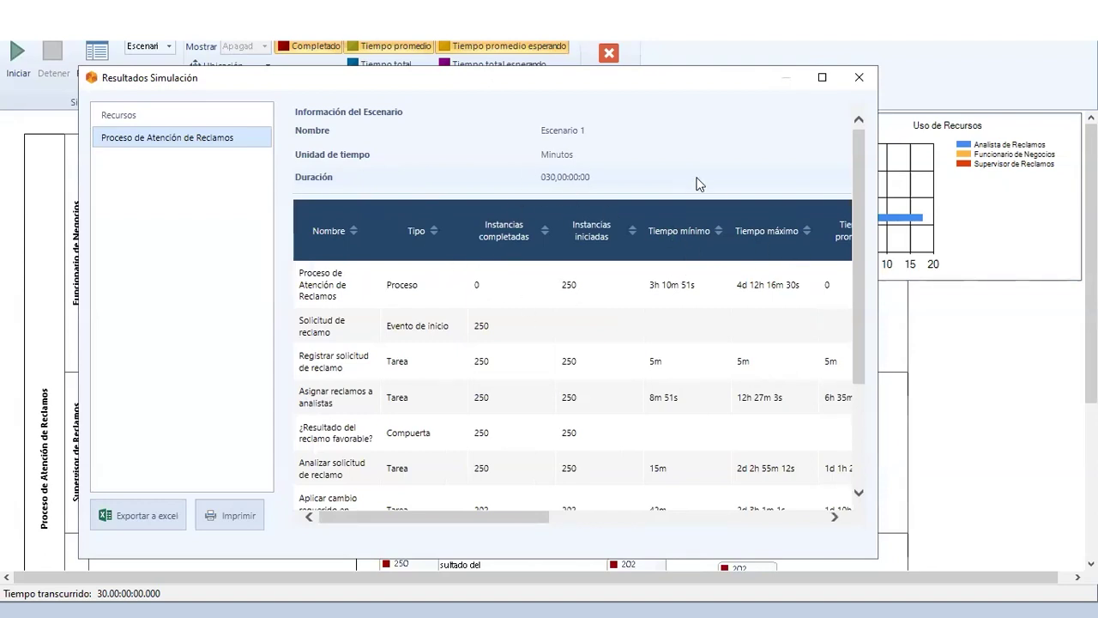
Compare the Recursos and Proceso de Atención de Reclamos results, then close the simulation results.
click(176, 114)
click(163, 140)
click(188, 115)
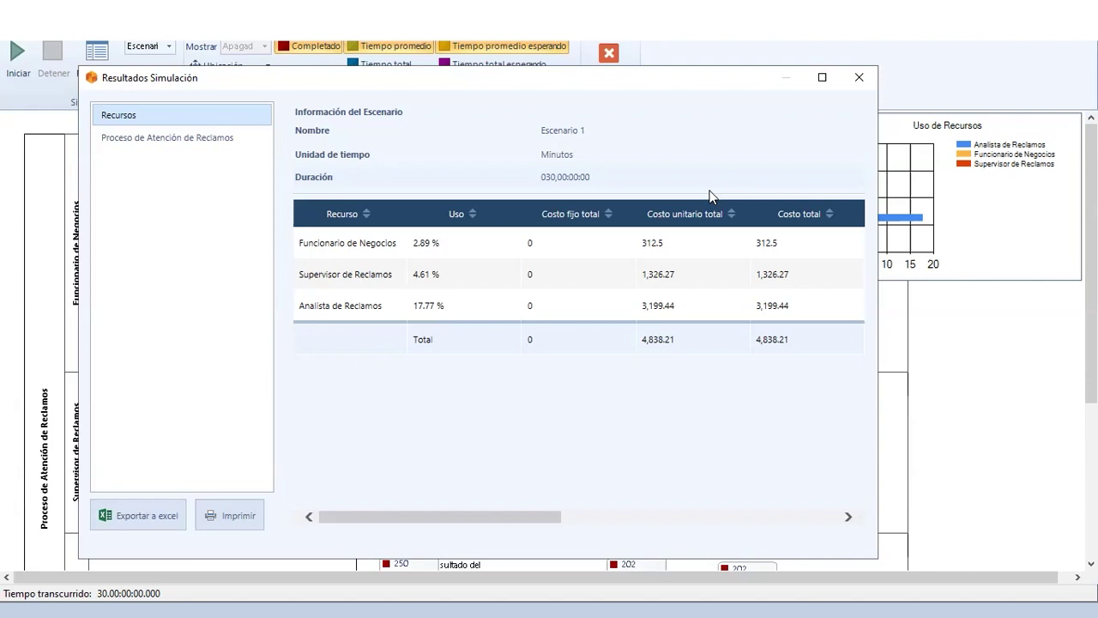
click(859, 78)
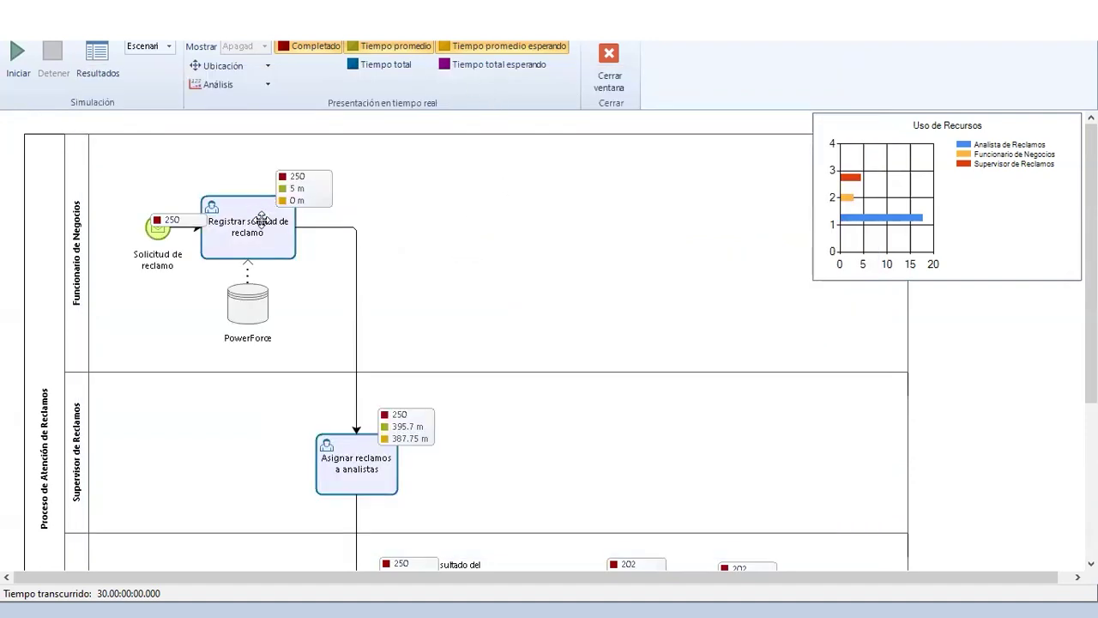
Reopen the Proceso de Atención de Reclamos results, examine the time columns through the minimum wait for resources, and close the results.
click(100, 60)
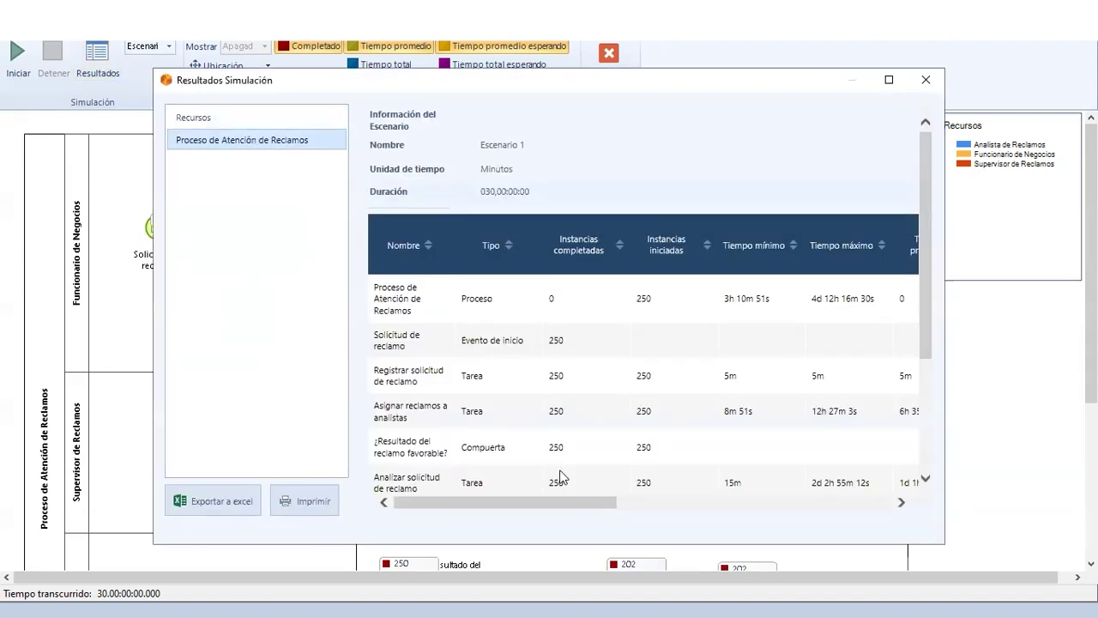
drag(563, 507, 601, 505)
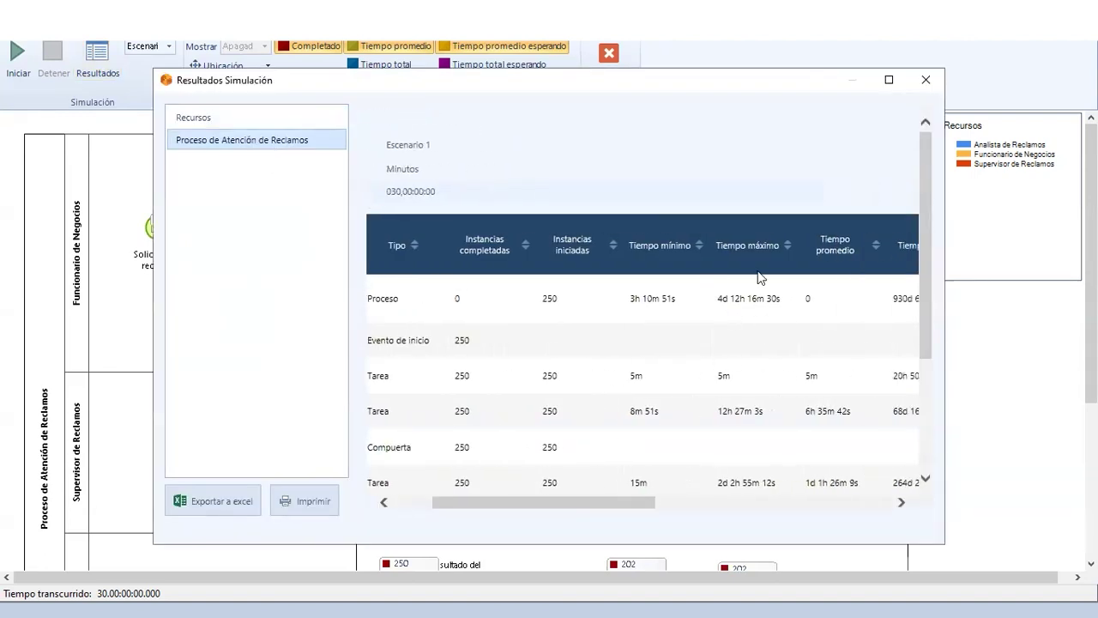
drag(627, 505, 694, 505)
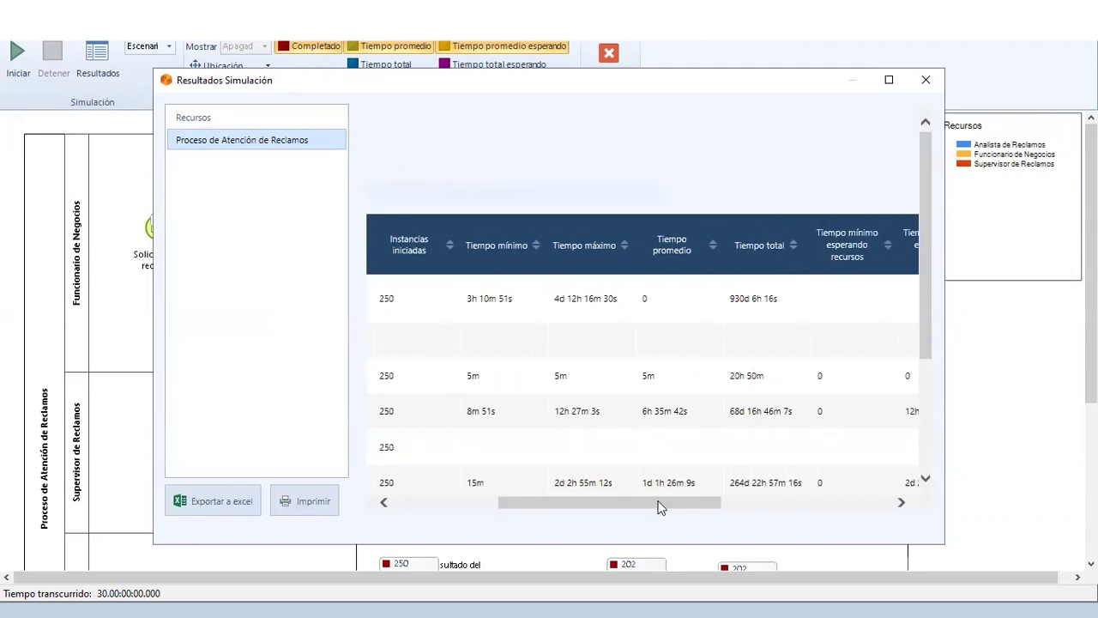
drag(657, 507, 554, 506)
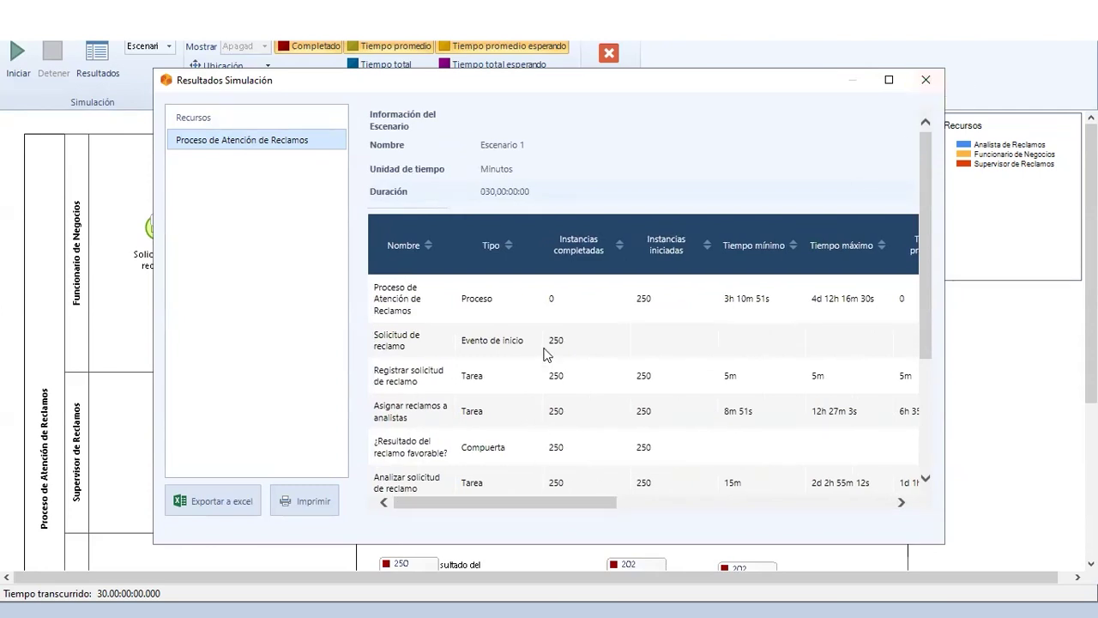
click(924, 82)
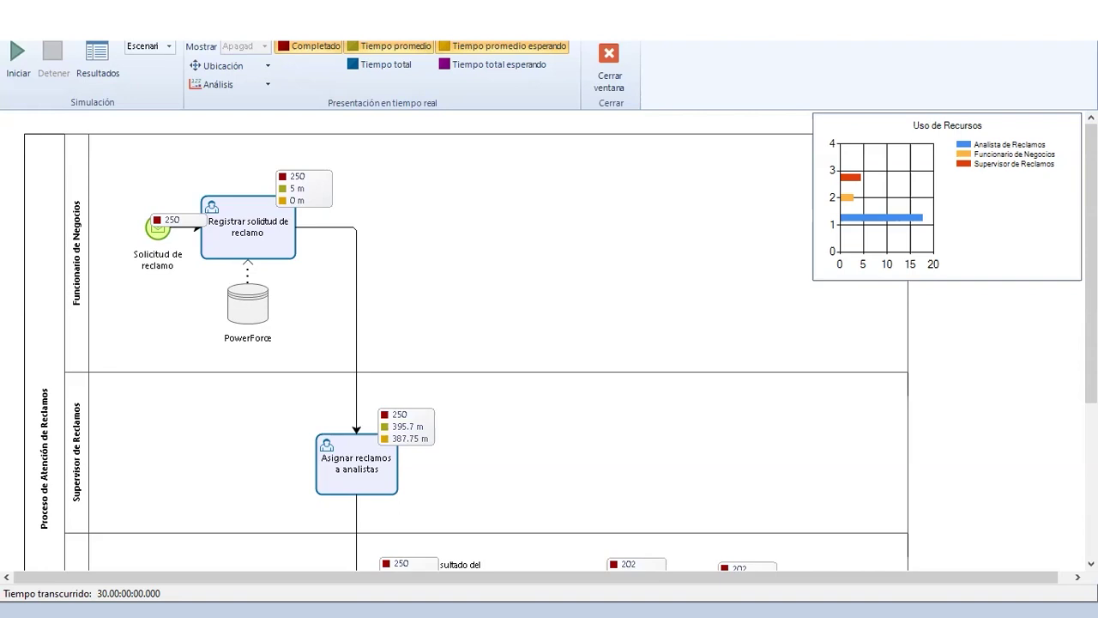
Check the resource usage in the simulation results, then examine the maximum time of the Analizar solicitud de reclamo task.
click(95, 53)
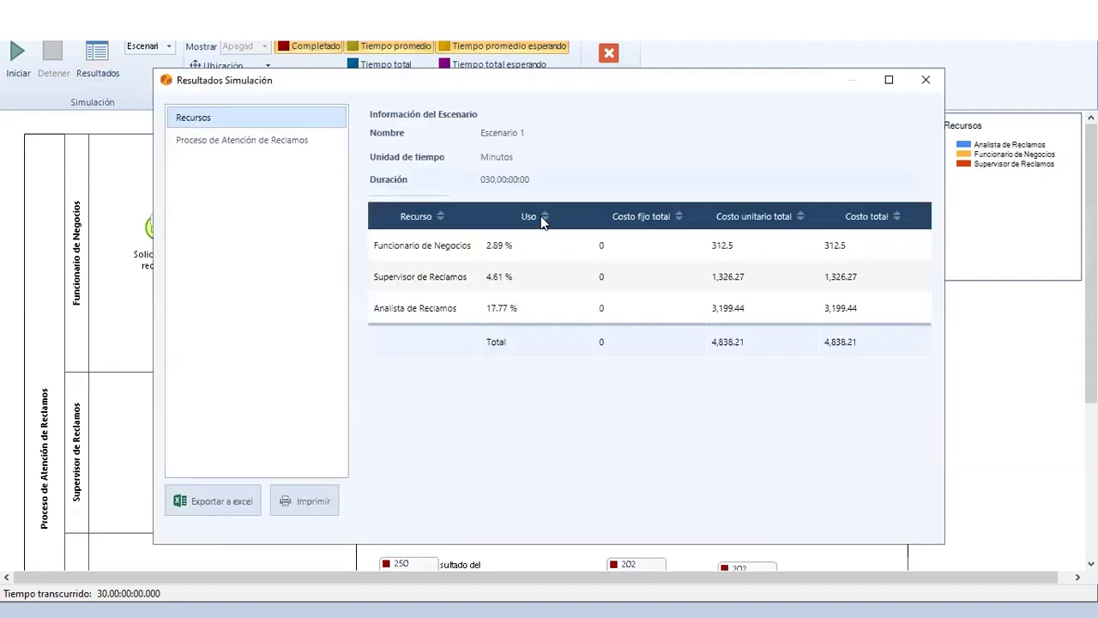
click(272, 143)
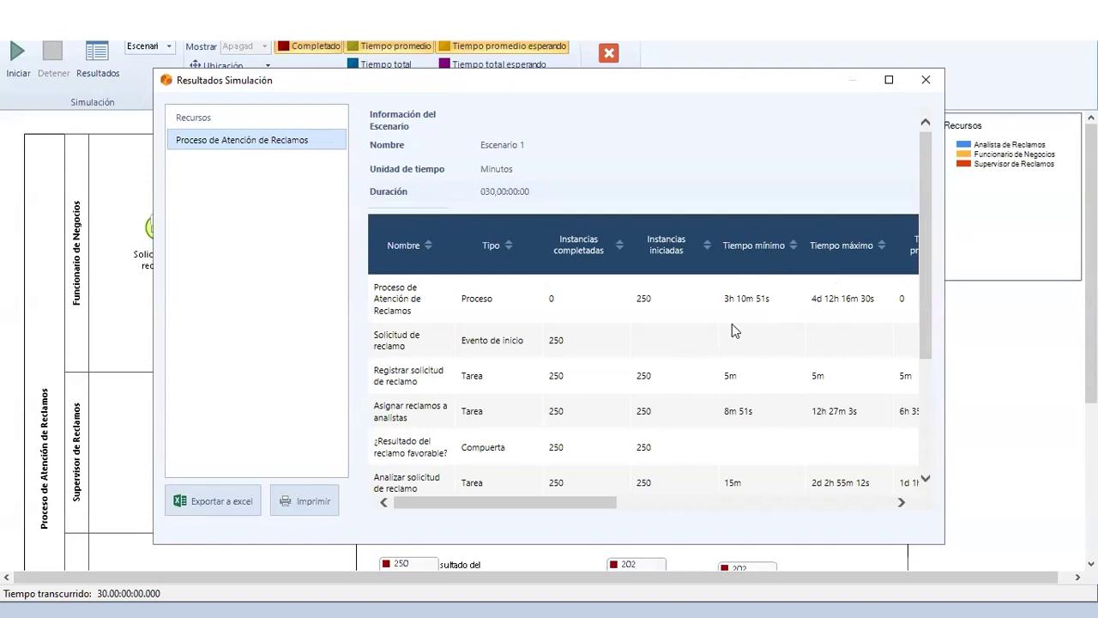
scroll(732, 323, down, 2)
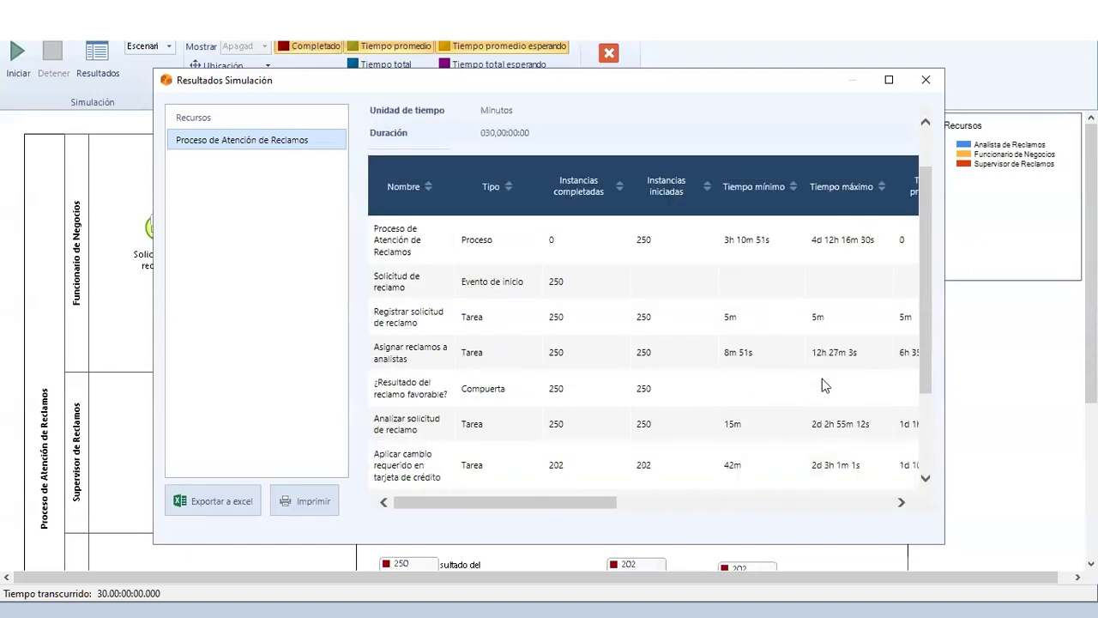
drag(813, 424, 868, 424)
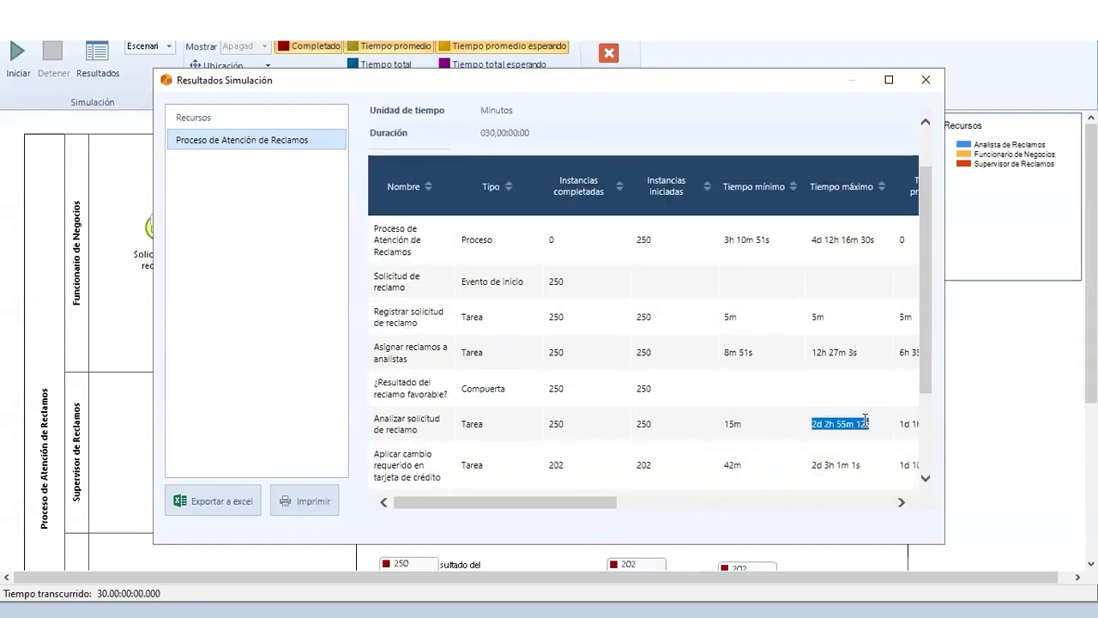
click(805, 395)
scroll(772, 392, down, 2)
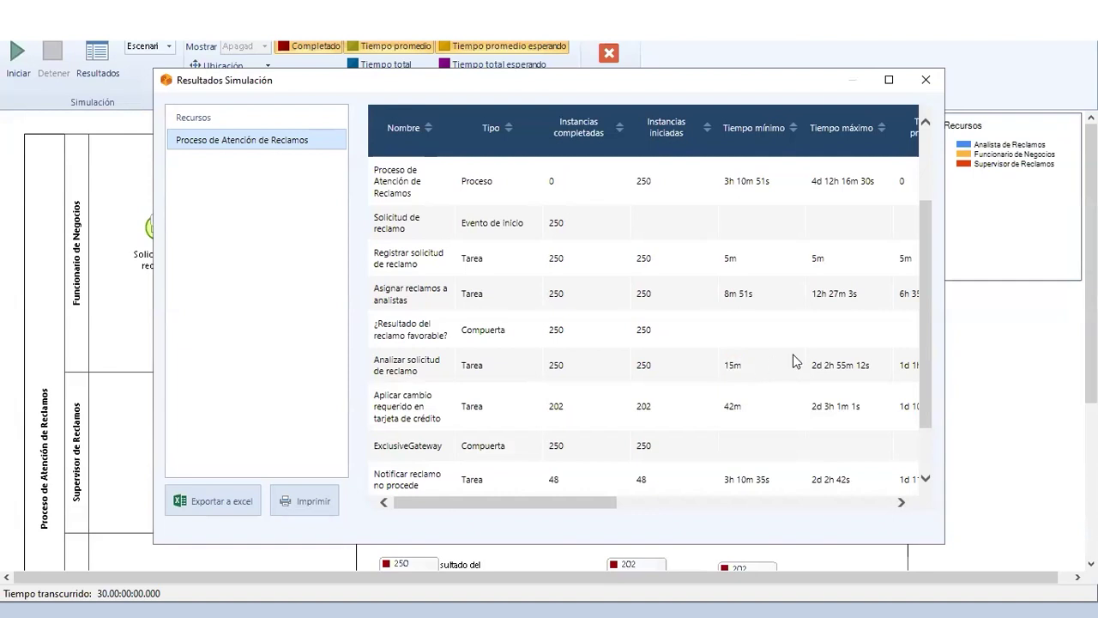
Compare the minimum and maximum times of all process tasks, from the whole process down to Fin.
scroll(772, 359, down, 2)
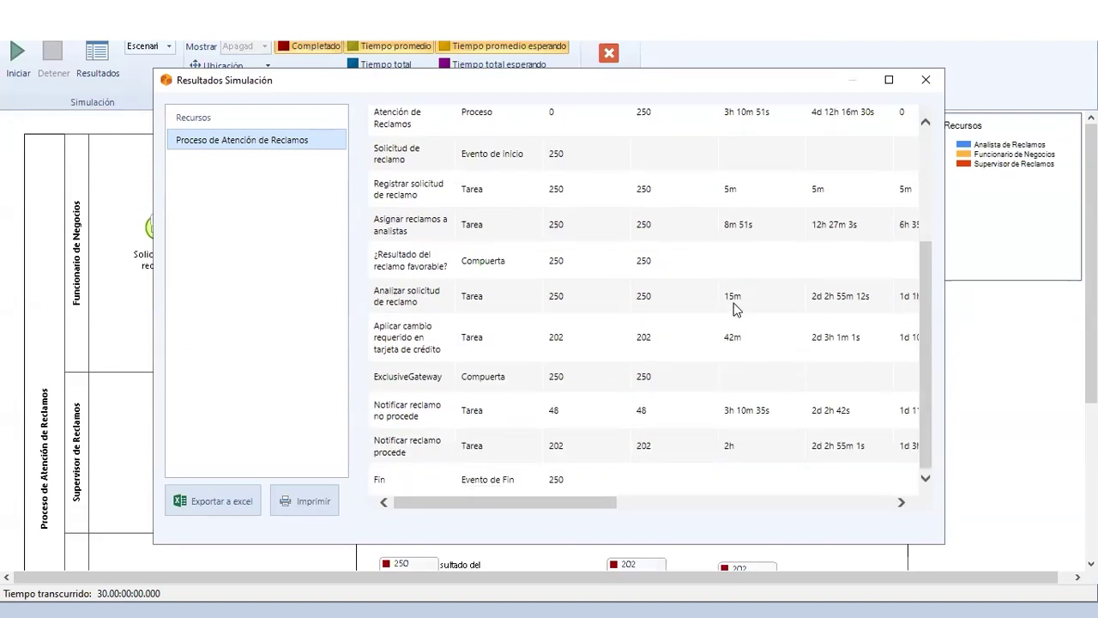
scroll(733, 302, up, 5)
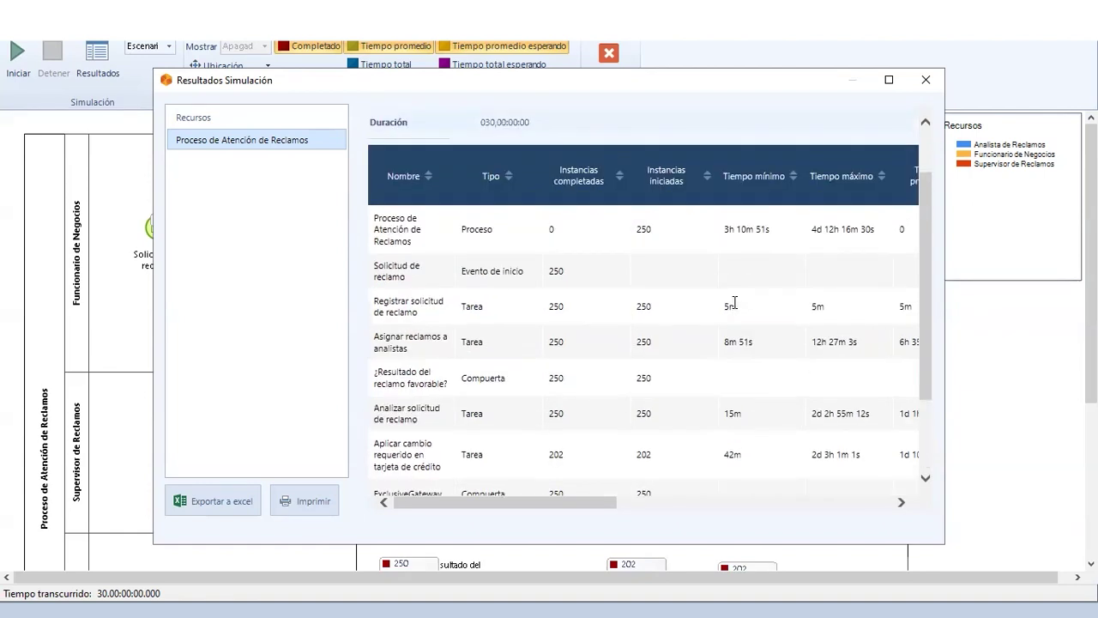
scroll(728, 307, down, 5)
scroll(727, 316, up, 2)
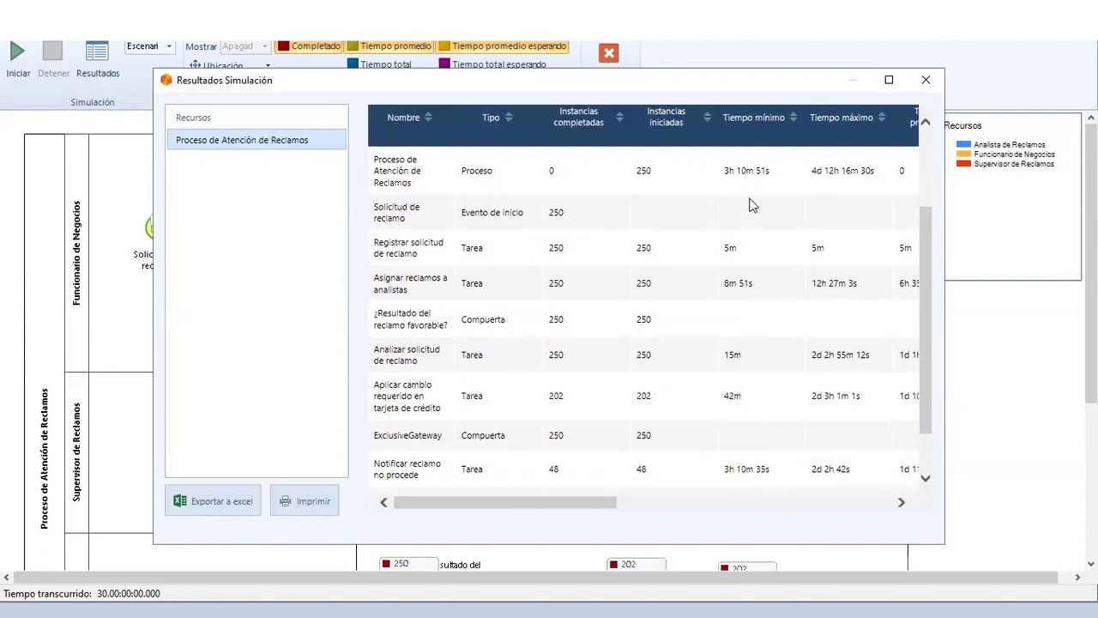
scroll(733, 275, down, 2)
scroll(735, 386, up, 2)
Examine the minimum time of the Asignar reclamos a analistas task and compare it with the remaining tasks.
click(754, 283)
drag(760, 284, 720, 287)
click(705, 284)
drag(375, 278, 437, 294)
click(482, 296)
scroll(497, 258, down, 1)
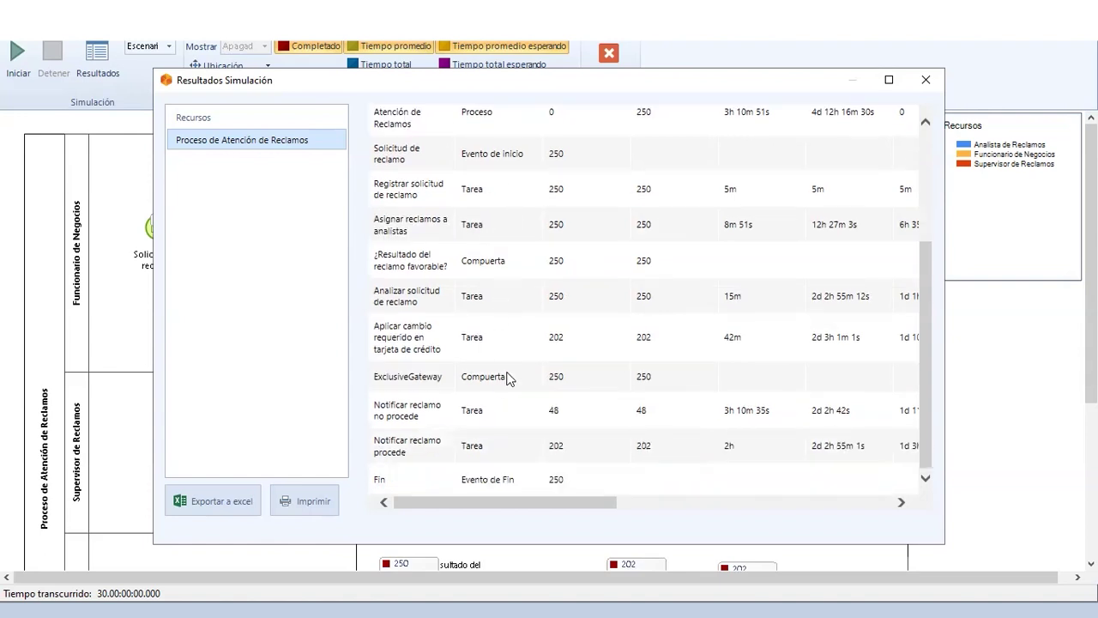
scroll(506, 365, up, 1)
scroll(512, 341, down, 1)
Review the usage and costs under Recursos, then inspect the Analista de Reclamos bar in the Uso de Recursos chart.
click(257, 118)
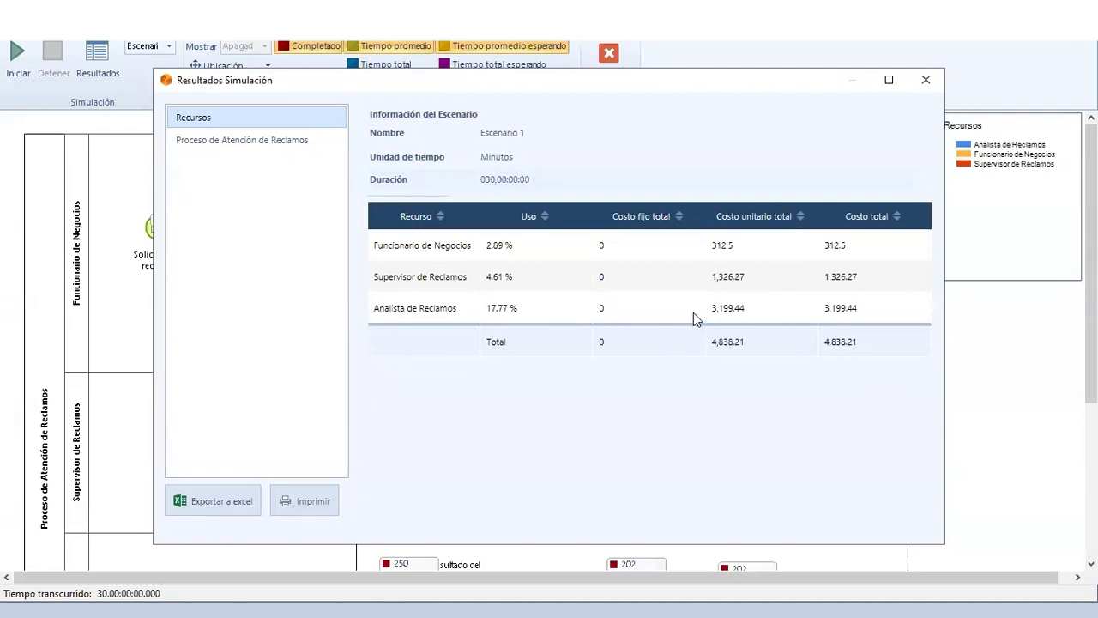
click(923, 81)
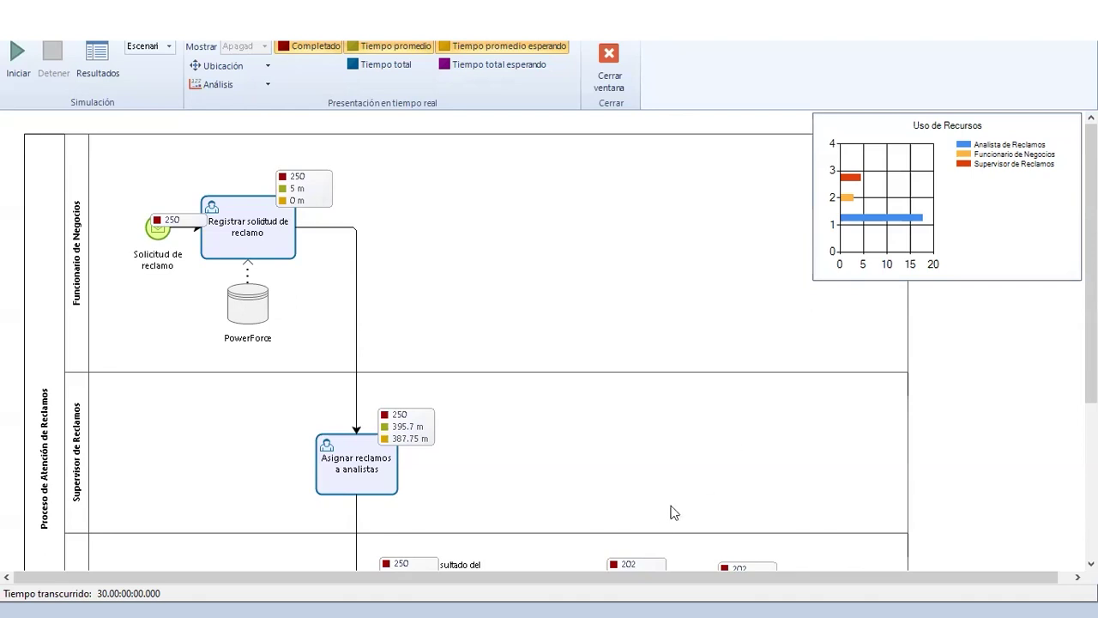
drag(602, 576, 615, 576)
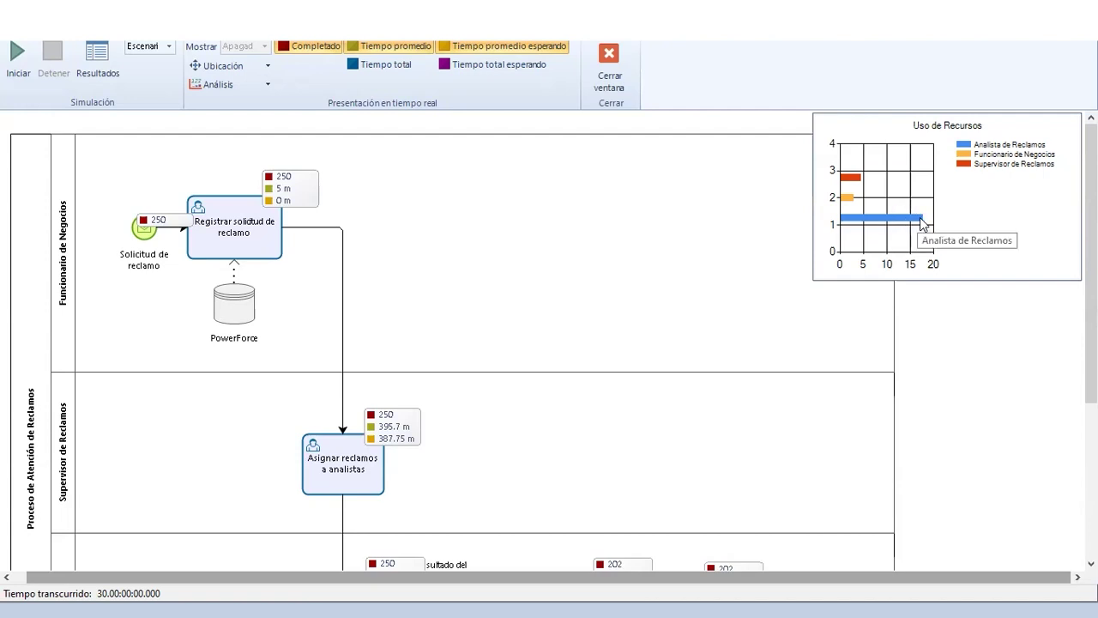
mouse_move(925, 223)
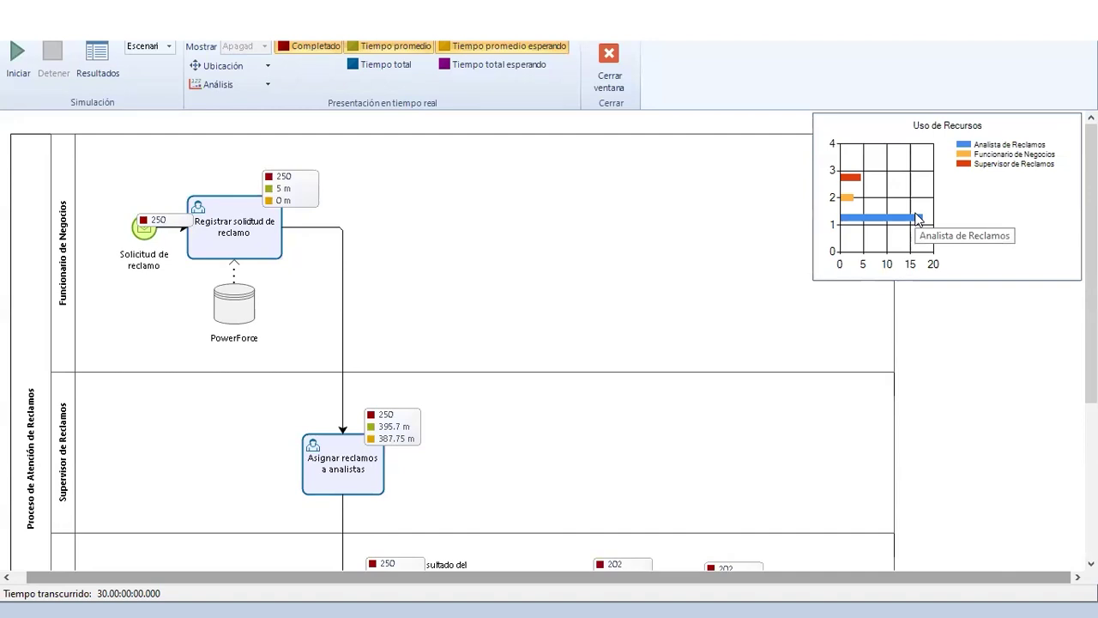
scroll(728, 309, down, 2)
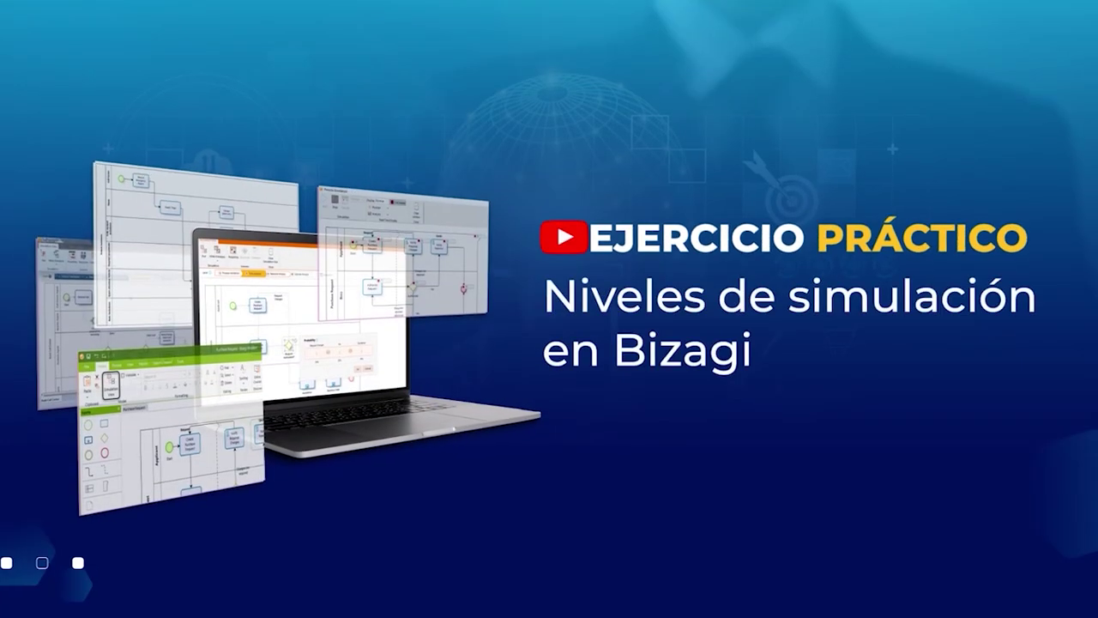